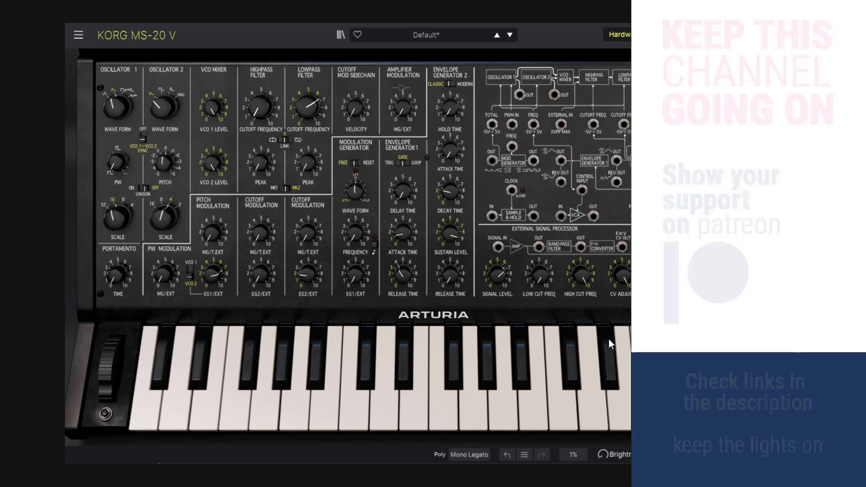
Load the Default preset from the Template category.
click(420, 35)
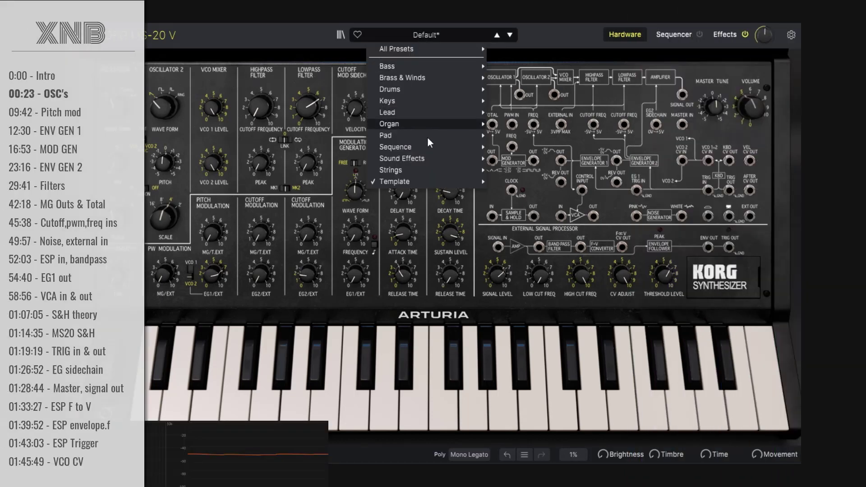
mouse_move(416, 180)
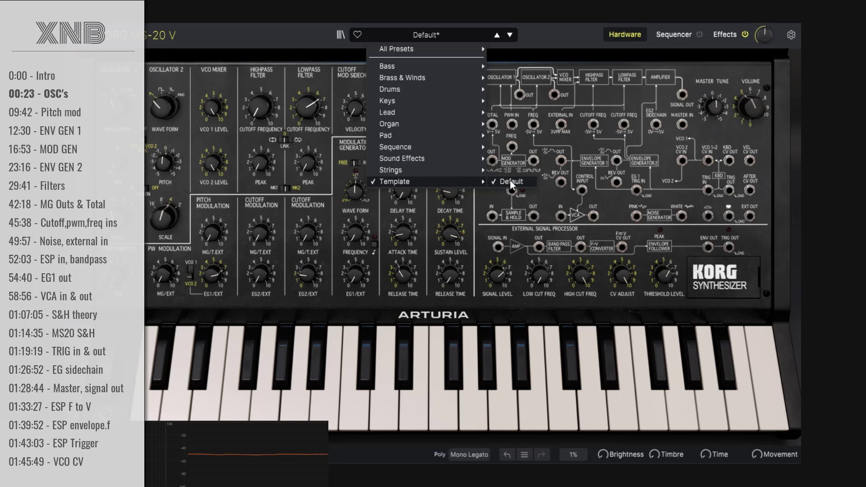
click(512, 182)
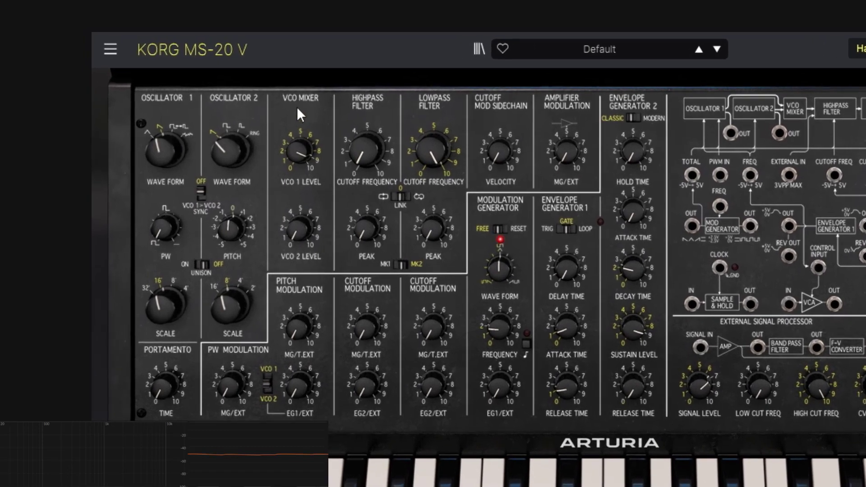
Raise the VCO 1 level to 10 and set oscillator 1's wave form to Triangle.
scroll(293, 152, down, 10)
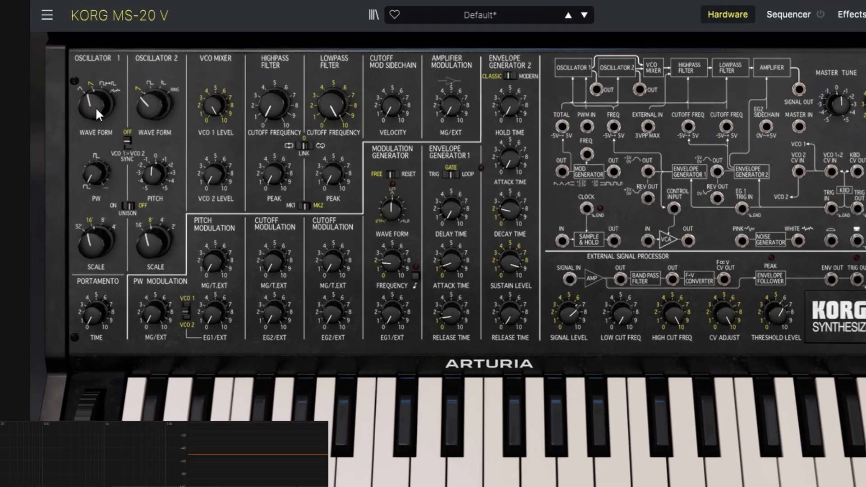
scroll(84, 93, down, 2)
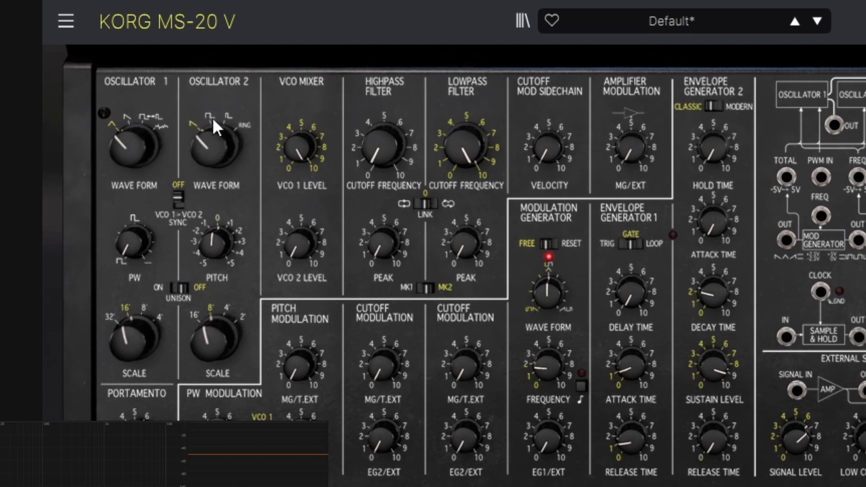
Audition oscillator 1's sawtooth, pulse and noise wave forms, trying the pulse width on the pulse wave, and return to Triangle.
mouse_move(134, 143)
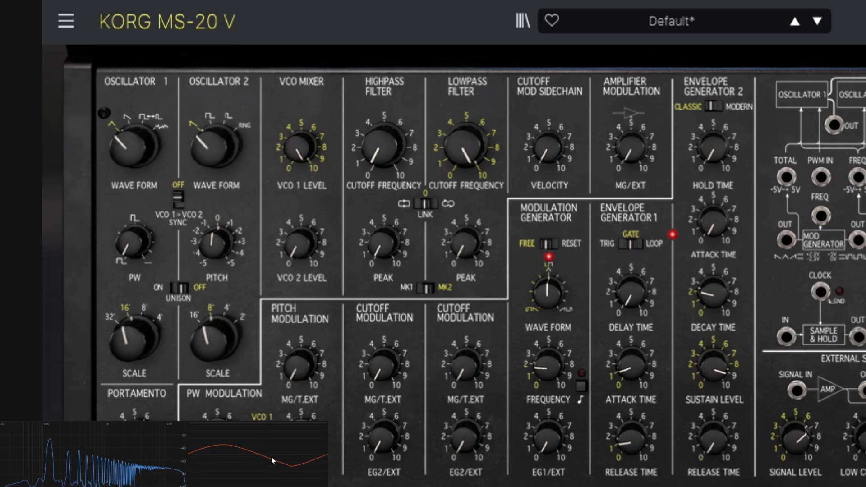
drag(134, 148, 134, 137)
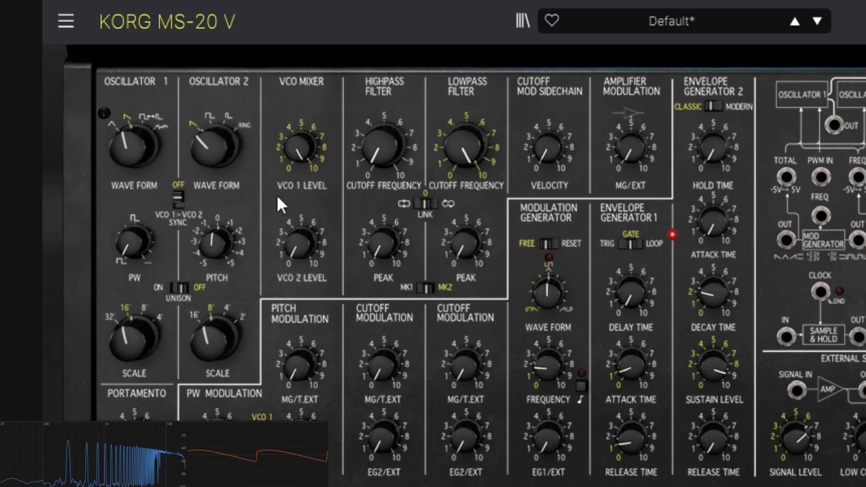
drag(133, 152, 134, 144)
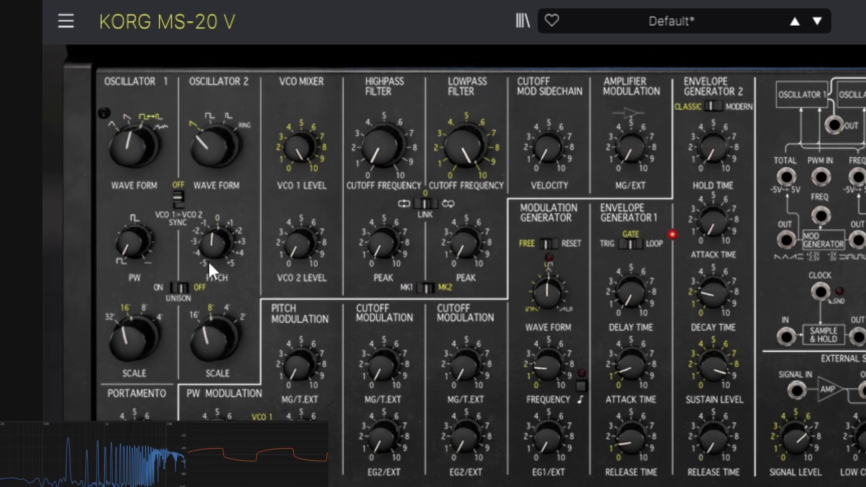
drag(140, 244, 139, 224)
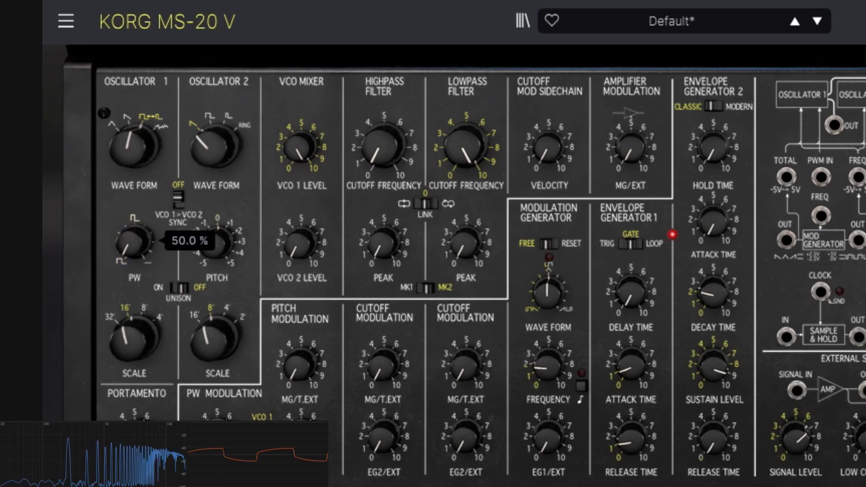
drag(137, 167, 138, 160)
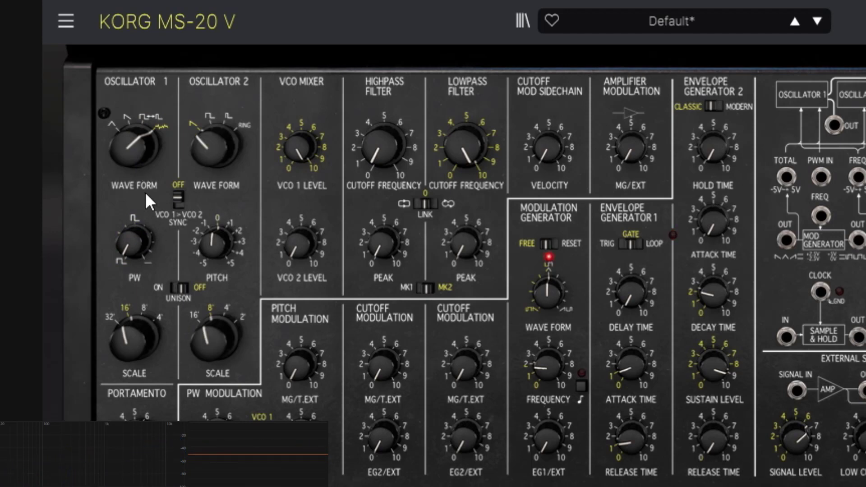
drag(138, 163, 137, 178)
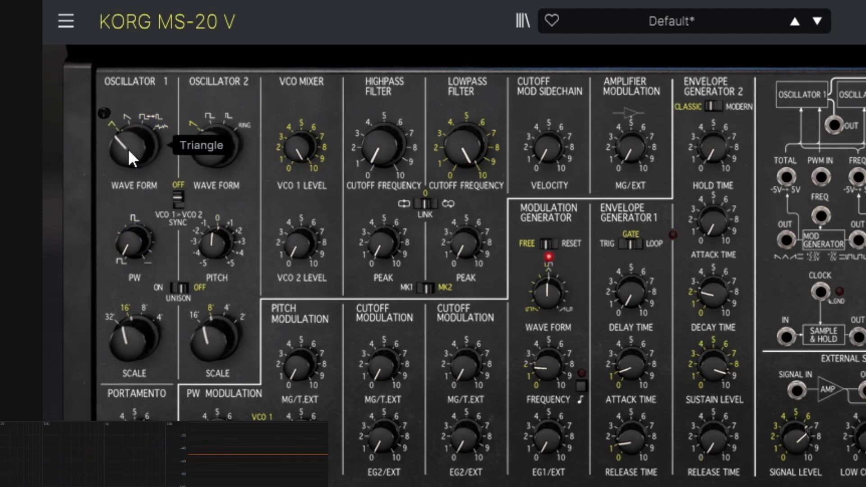
Try oscillator 1's scale at 4' and return it to 16'.
mouse_move(129, 340)
mouse_down()
mouse_move(129, 352)
mouse_move(129, 323)
mouse_up()
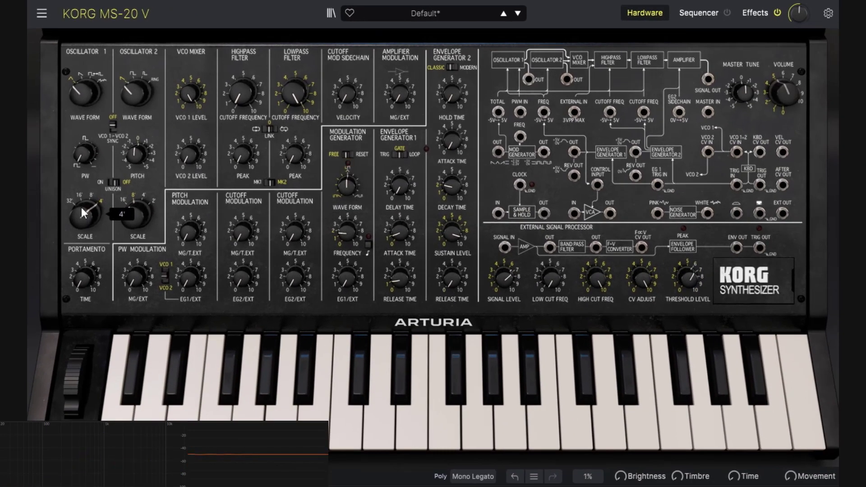
mouse_move(85, 153)
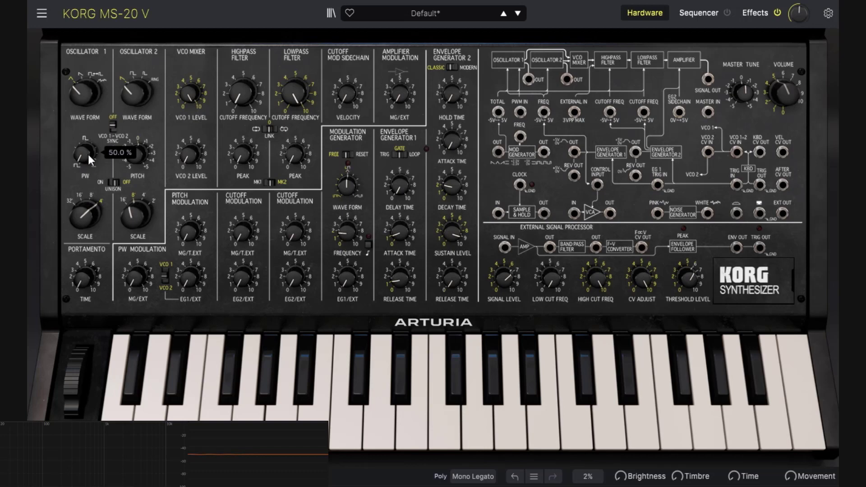
mouse_move(85, 214)
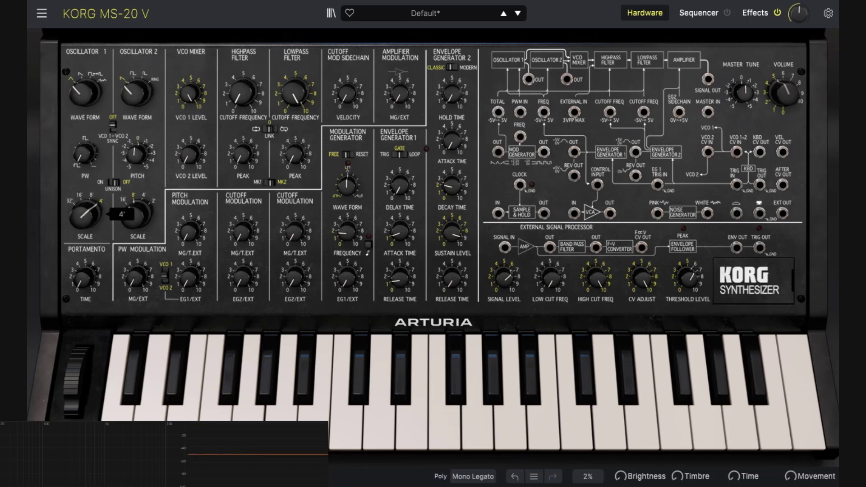
Switch oscillator 1 to the pulse wave form and adjust its pulse width.
mouse_move(81, 158)
mouse_down()
mouse_move(80, 174)
mouse_move(77, 137)
mouse_move(83, 158)
mouse_up()
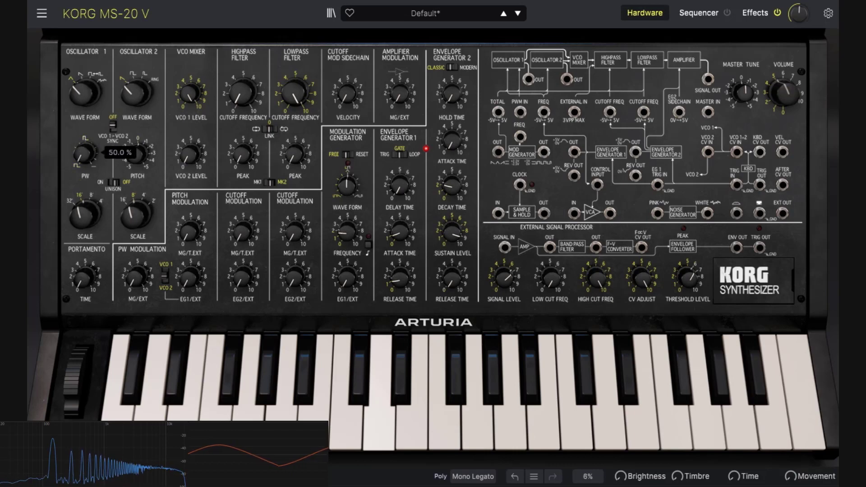
drag(81, 82, 92, 77)
mouse_move(82, 164)
mouse_down()
mouse_move(82, 177)
mouse_move(78, 160)
mouse_up()
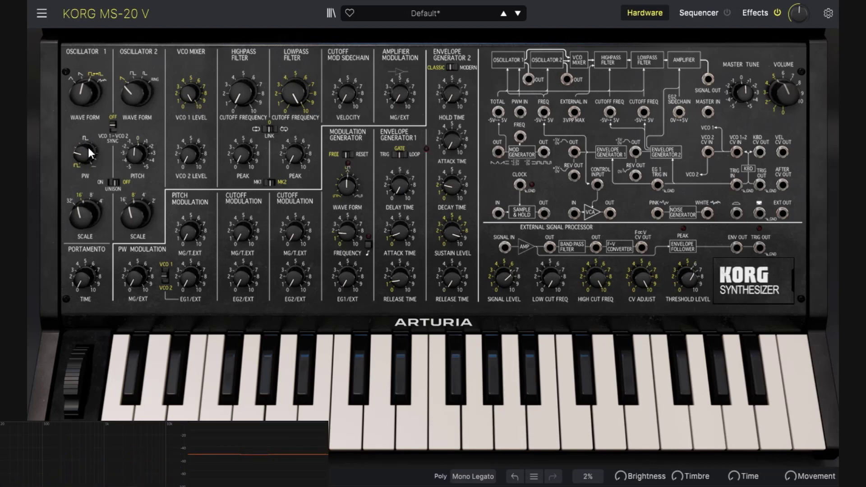
Set the pulse width to 37.2% and try modulating it with the PW modulation MG/EXT amount, returning that amount to 0.
mouse_move(80, 155)
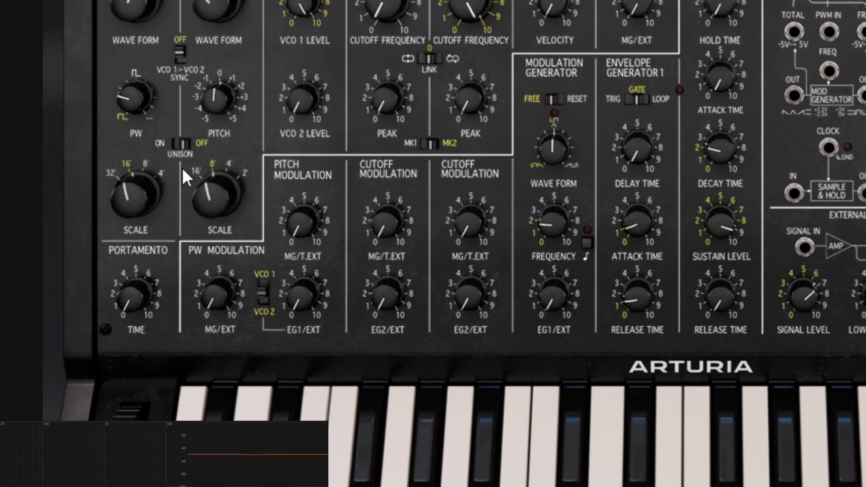
mouse_move(226, 296)
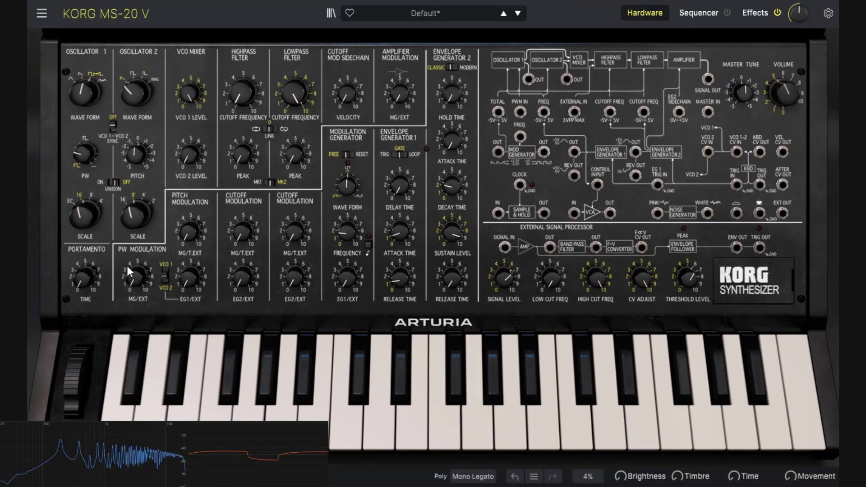
drag(84, 153, 85, 160)
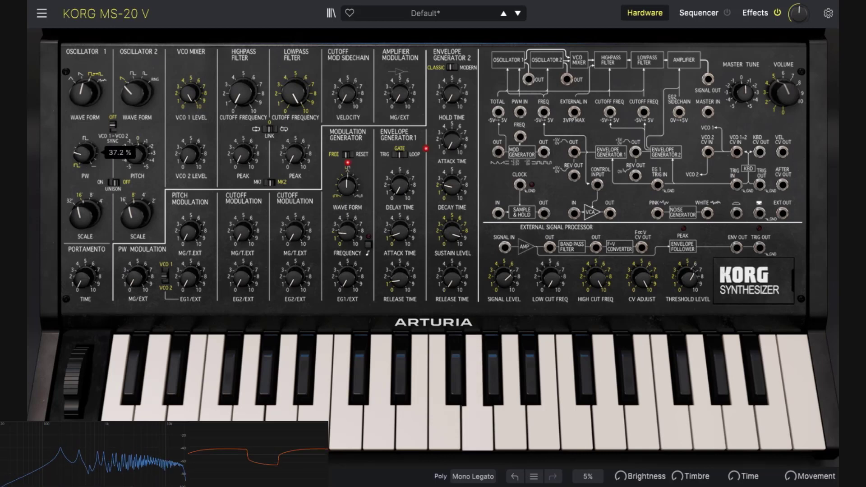
drag(143, 279, 143, 259)
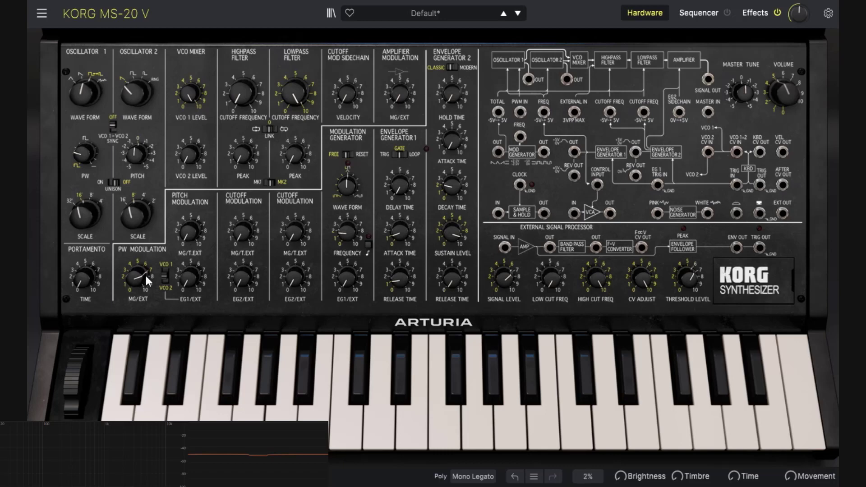
mouse_move(146, 280)
mouse_down()
mouse_move(146, 269)
mouse_move(146, 289)
mouse_up()
Reload the Default template preset to reset all the controls.
click(434, 15)
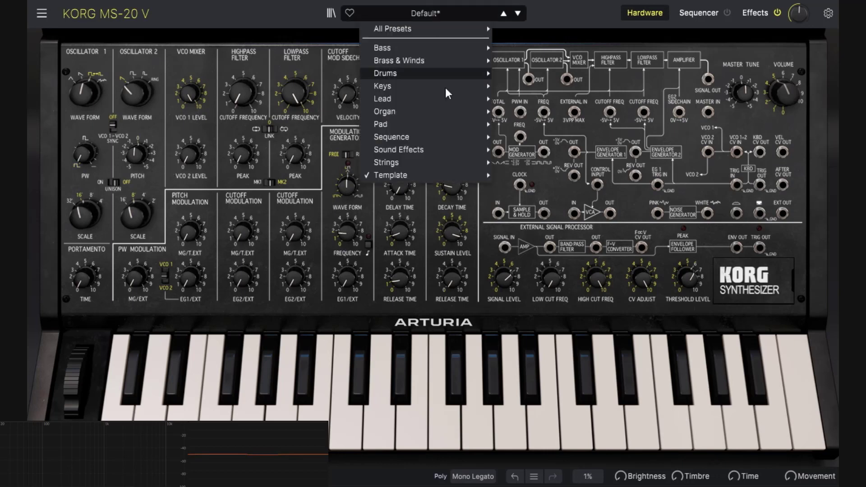
mouse_move(432, 175)
click(517, 176)
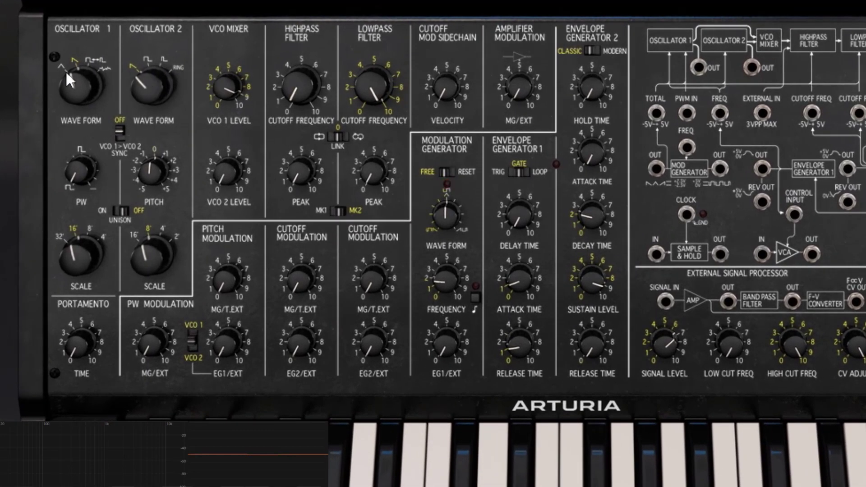
Lower the VCO 1 level to 0 and raise the VCO 2 level to 10 in the mixer.
drag(226, 87, 227, 97)
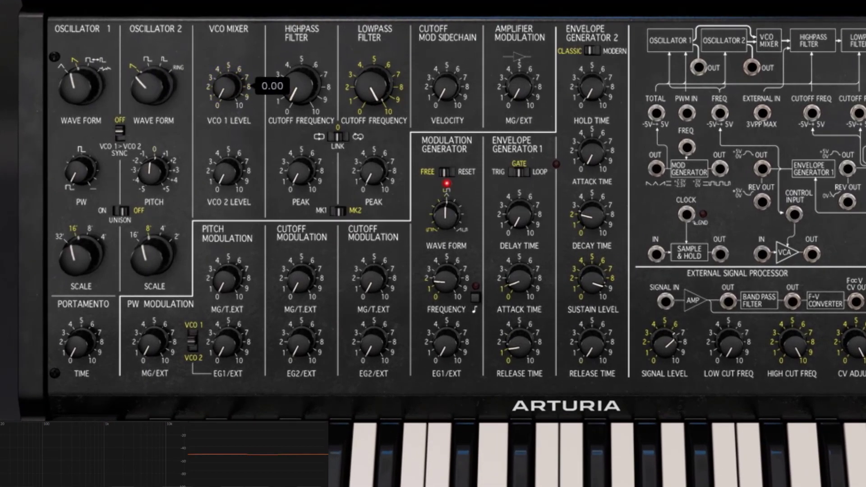
drag(226, 172, 226, 149)
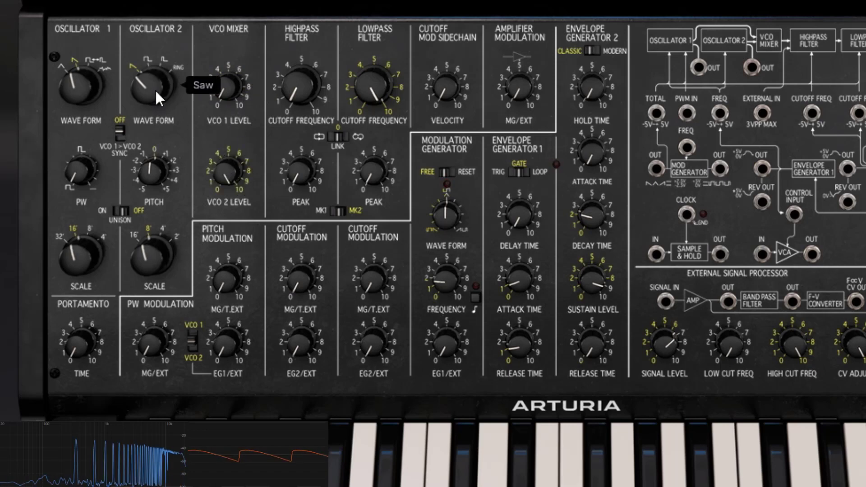
Audition oscillator 2's Square and Pulse wave forms and adjust oscillator 1's pulse width to test its effect.
drag(155, 92, 167, 106)
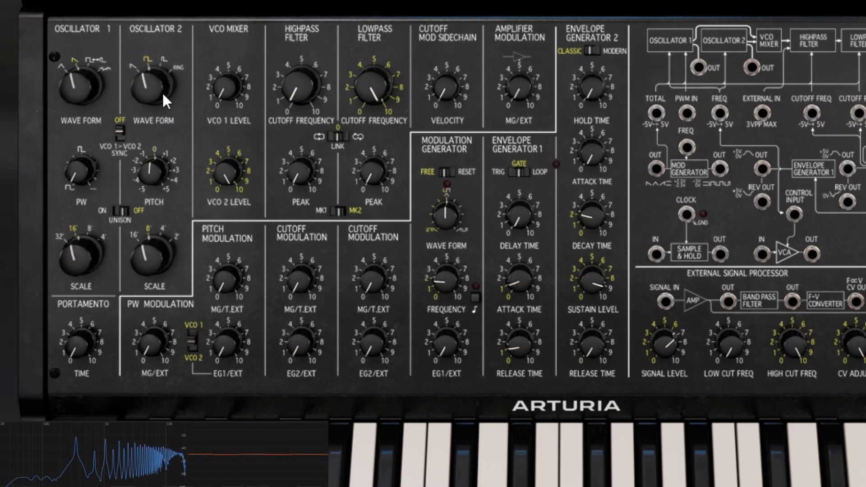
drag(150, 86, 154, 93)
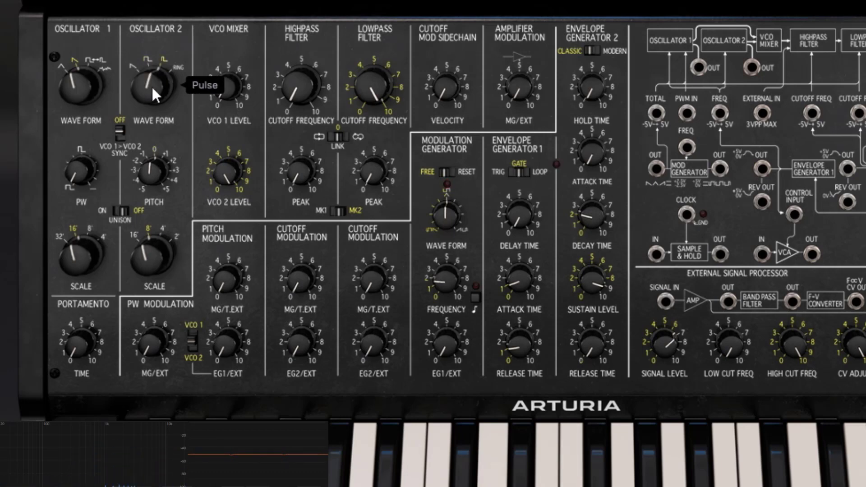
mouse_move(83, 175)
drag(82, 171, 82, 164)
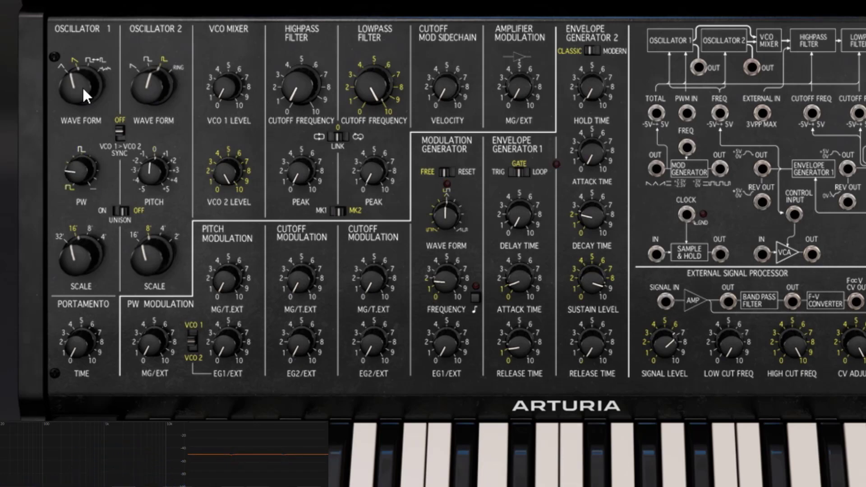
Switch oscillator 2's wave form to Ring and reset oscillator 1's pulse width to its default.
mouse_move(148, 85)
mouse_down()
mouse_move(147, 93)
mouse_move(154, 82)
mouse_up()
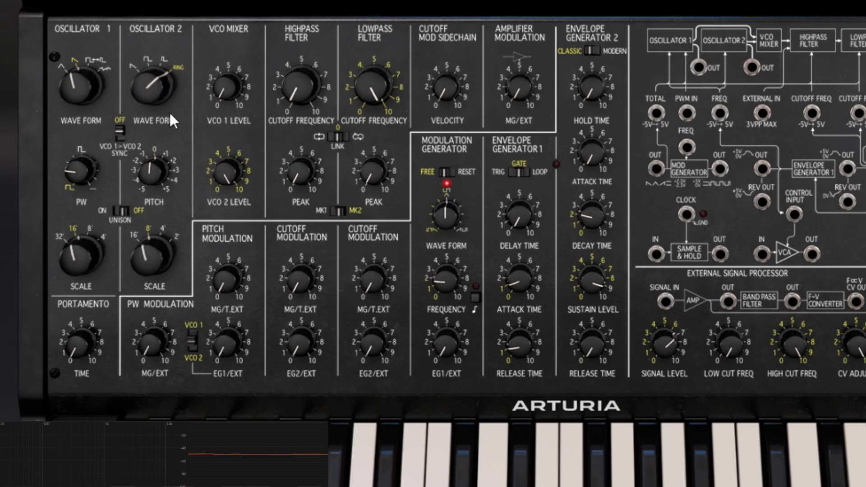
double_click(94, 175)
mouse_move(145, 90)
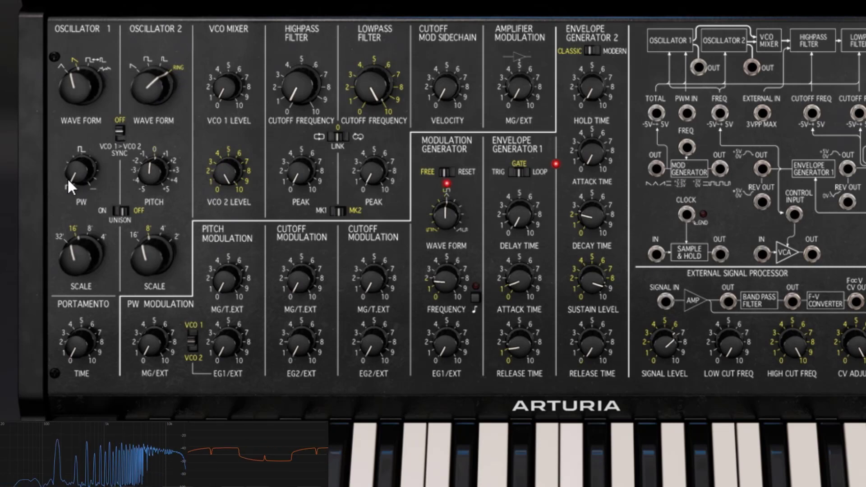
Sweep oscillator 1's pulse width under ring modulation, set its wave form to Triangle and restore the default pulse width.
drag(68, 178, 88, 131)
drag(81, 83, 81, 99)
mouse_move(80, 170)
mouse_down()
mouse_move(80, 162)
mouse_move(80, 172)
mouse_up()
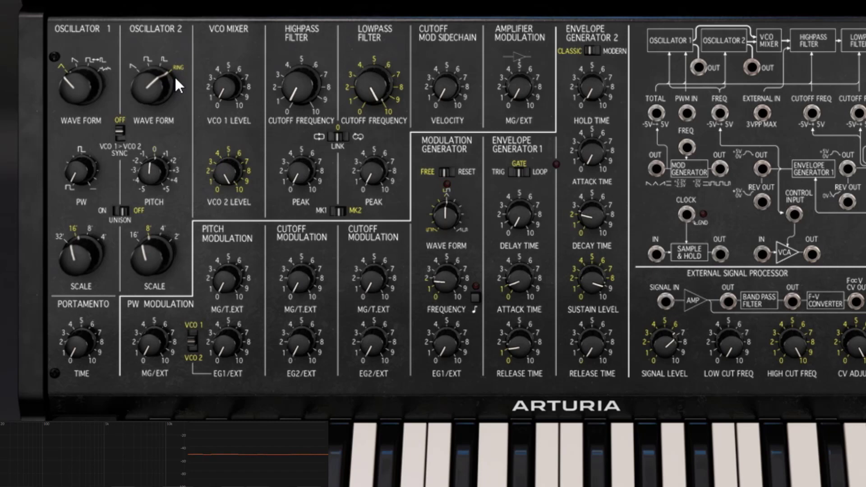
Set oscillator 2's wave form to Saw, sweep its pitch and reset the pitch to 0.00 st.
scroll(146, 93, down, 3)
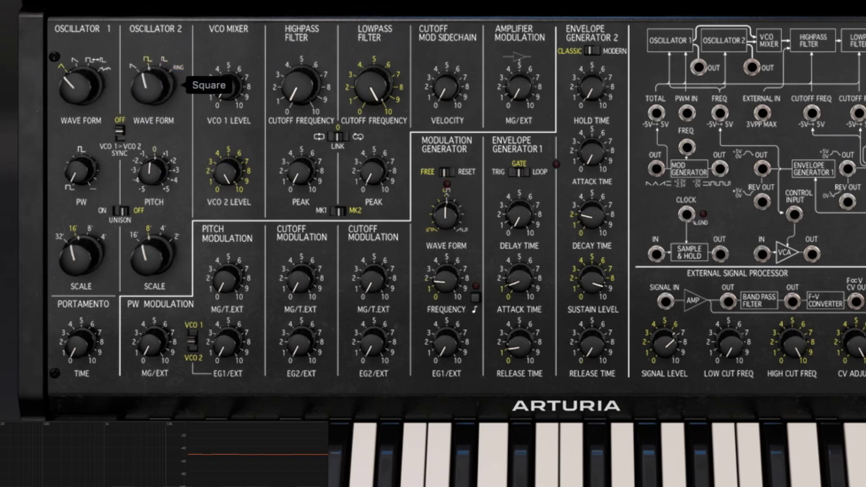
drag(152, 170, 152, 136)
double_click(153, 169)
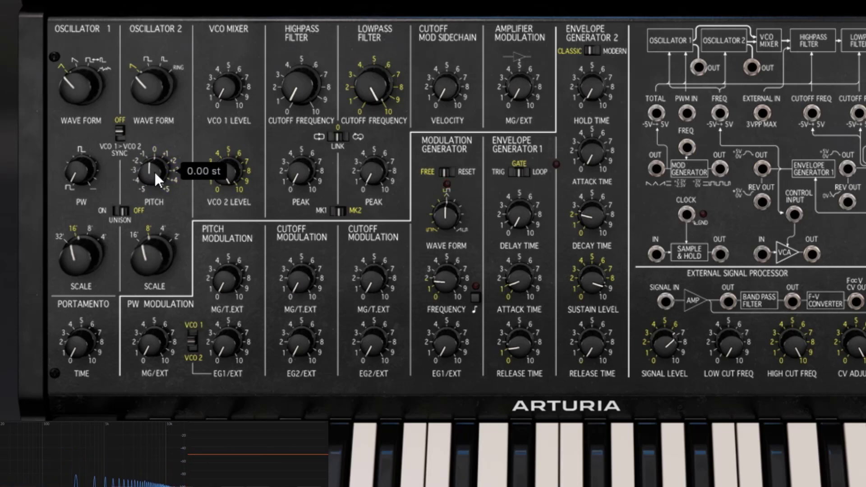
Fine-tune oscillator 2's pitch upward to 0.166 st.
scroll(155, 174, up, 3)
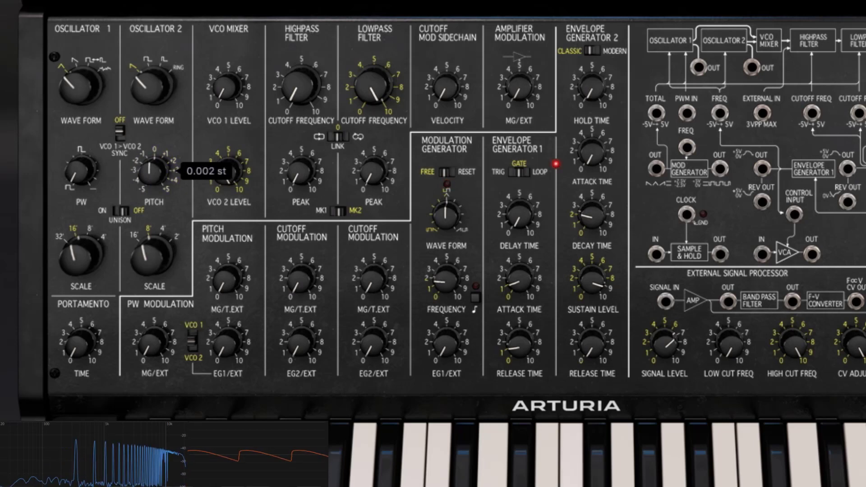
scroll(155, 175, up, 7)
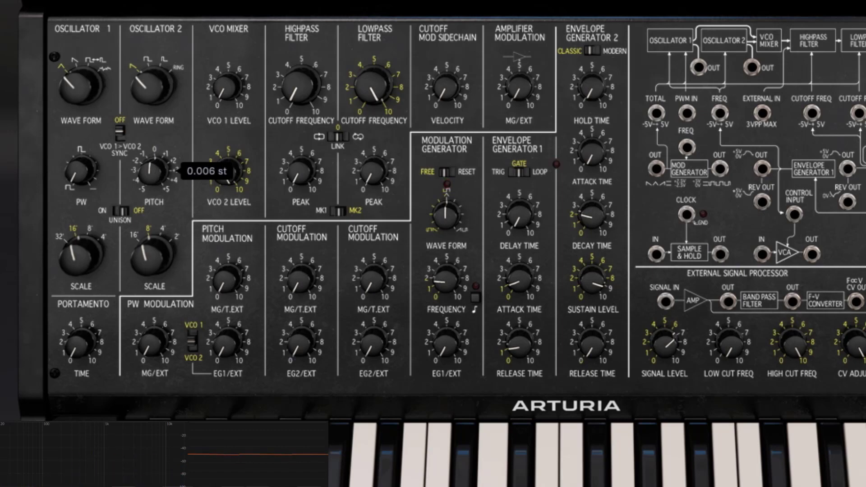
scroll(153, 171, up, 10)
scroll(153, 171, up, 12)
scroll(158, 177, up, 3)
scroll(158, 177, up, 15)
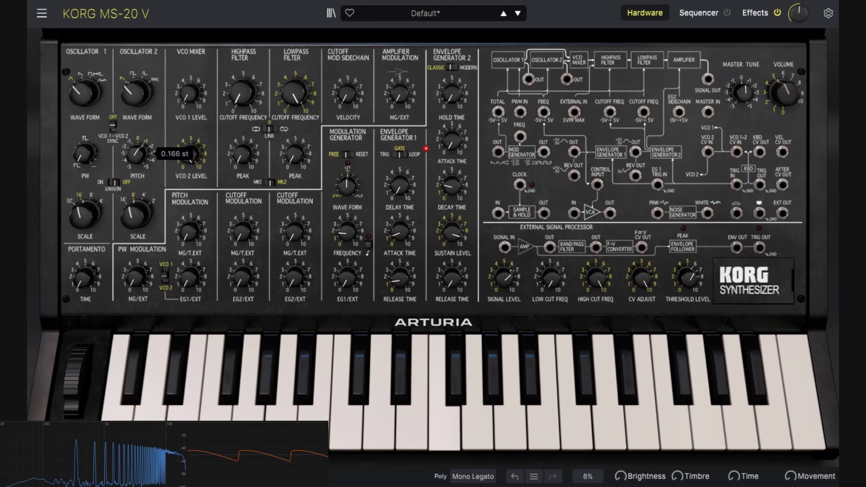
Reset oscillator 2's pitch and audition both oscillators' scales, leaving oscillator 1 at 16' and oscillator 2 at 2'.
double_click(138, 152)
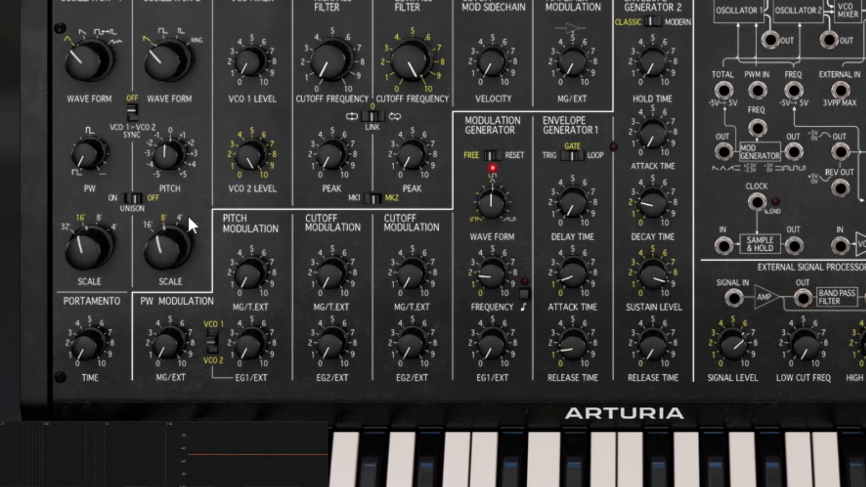
scroll(88, 252, down, 1)
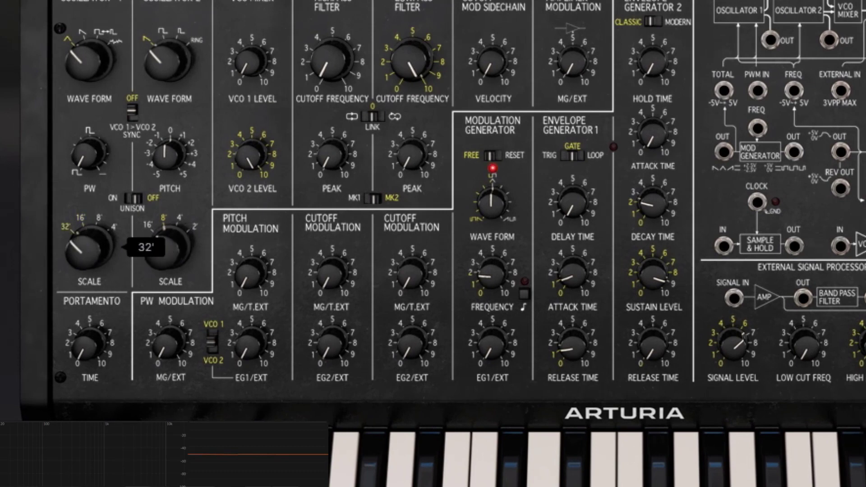
scroll(170, 247, down, 1)
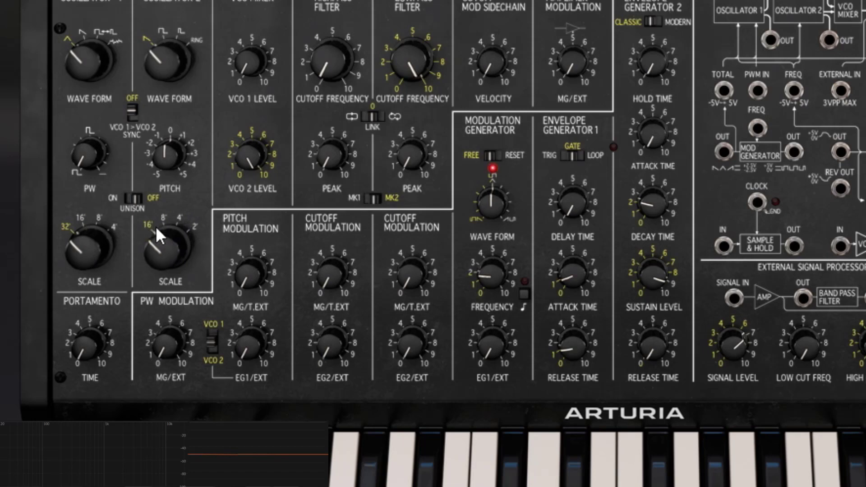
scroll(160, 252, up, 3)
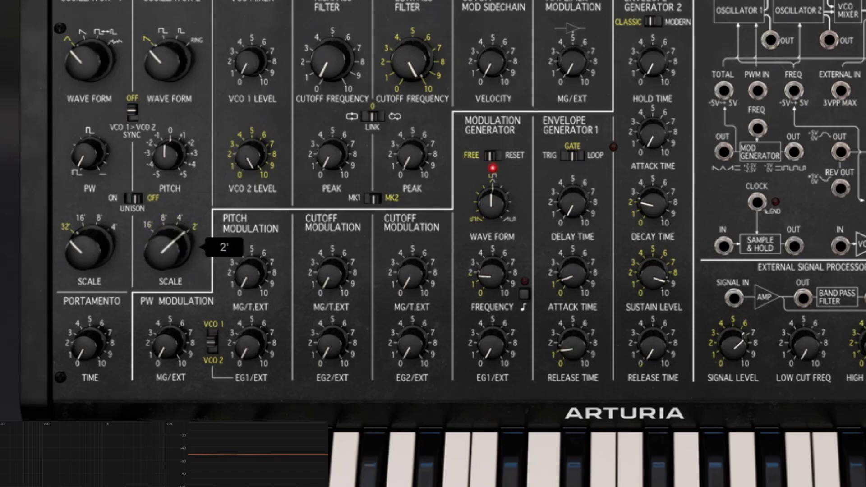
scroll(92, 244, up, 1)
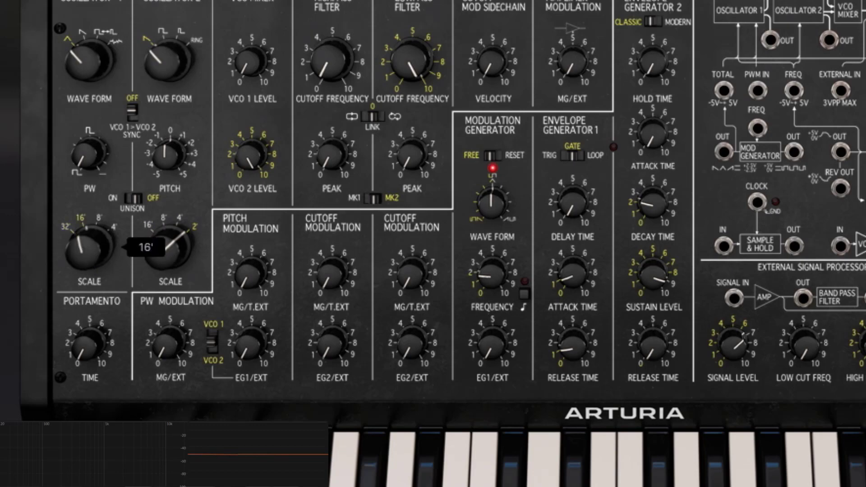
Raise the VCO 1 level to about 8 and audition oscillator 2's scale at 4' and 16', returning it to 8'.
drag(252, 63, 251, 38)
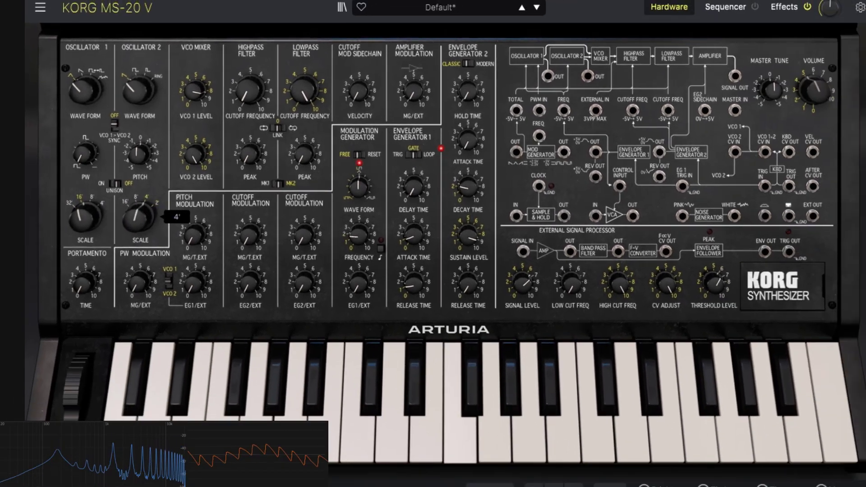
scroll(168, 247, down, 1)
scroll(138, 213, down, 2)
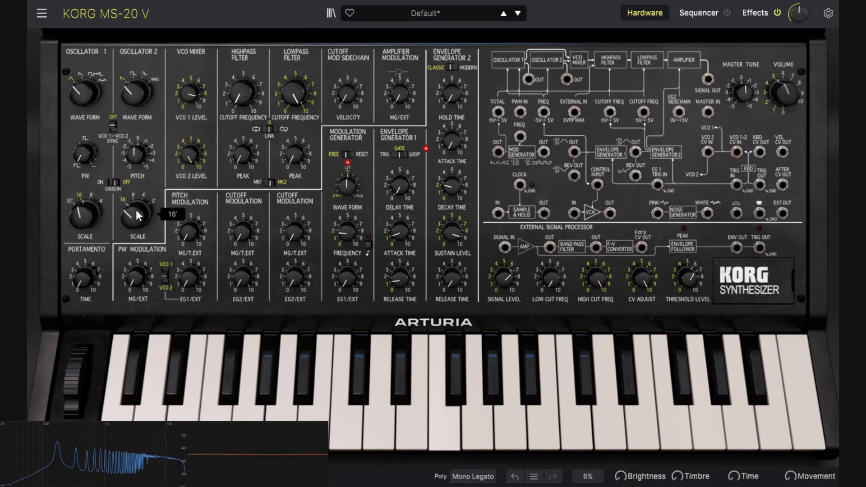
scroll(136, 209, up, 1)
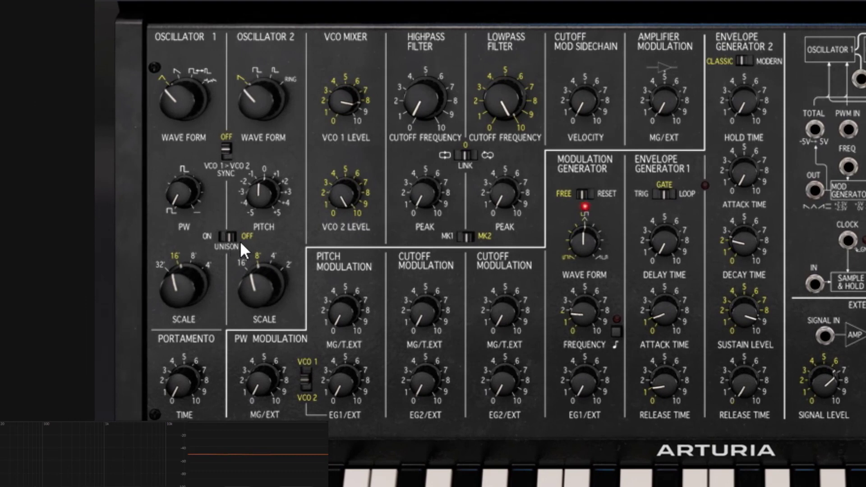
Lower the VCO 1 level to 0 and turn unison on.
drag(347, 101, 342, 155)
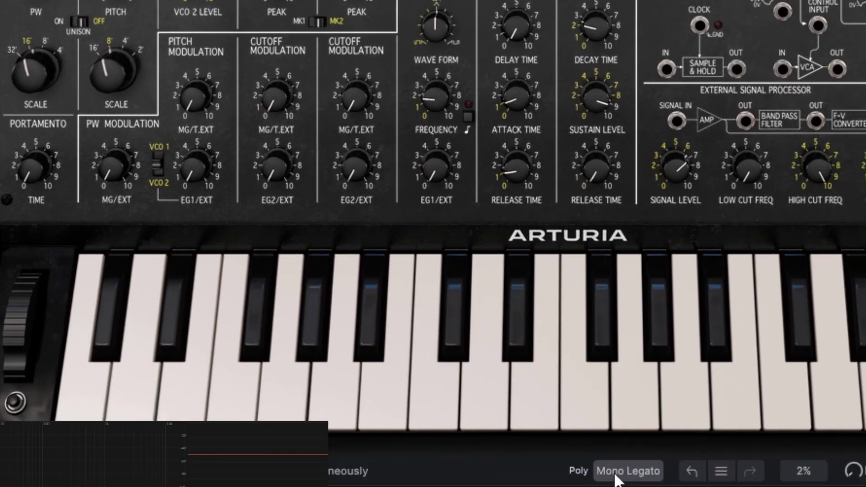
drag(79, 22, 71, 23)
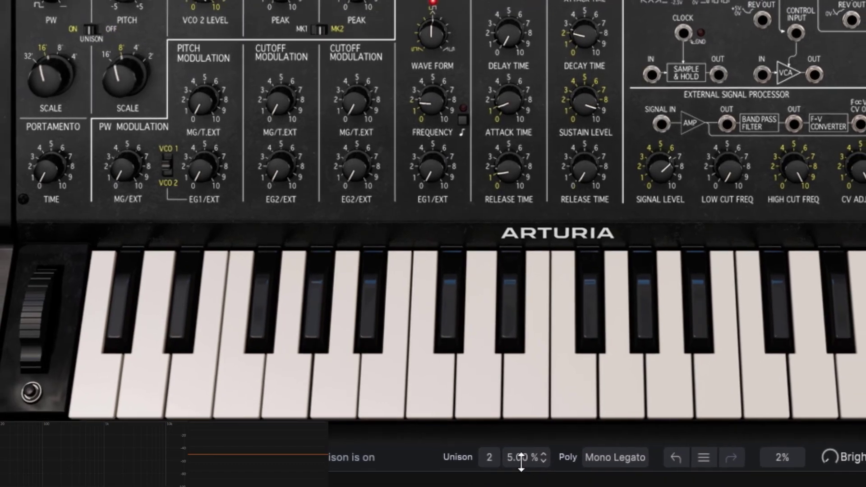
Set the number of unison voices to 4 and sweep the unison detune amount upward.
click(484, 457)
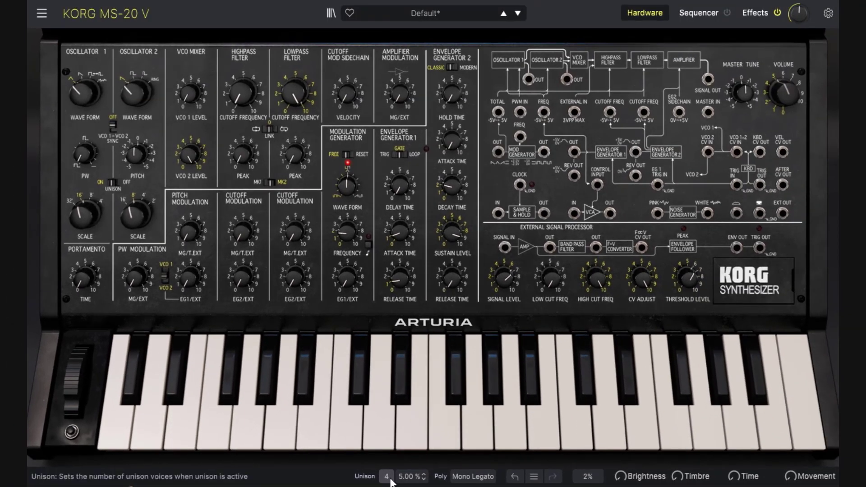
click(487, 462)
drag(386, 481, 378, 475)
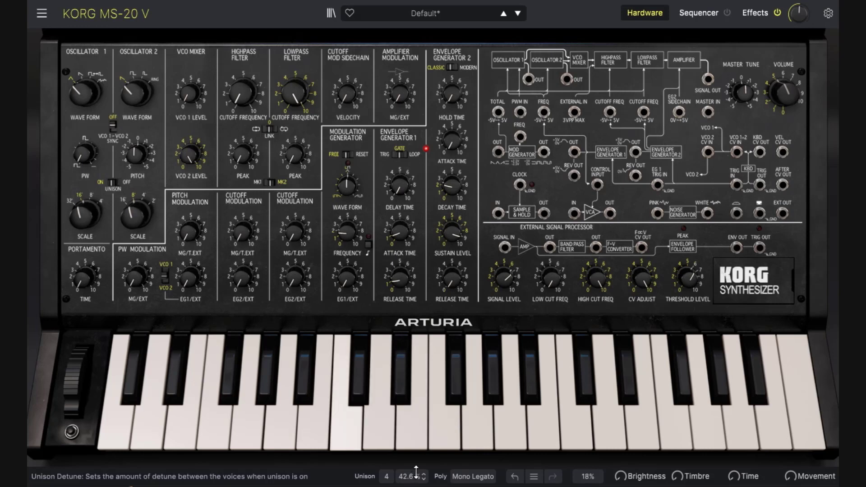
drag(416, 472, 416, 436)
Load the Default preset from the Template category.
click(444, 10)
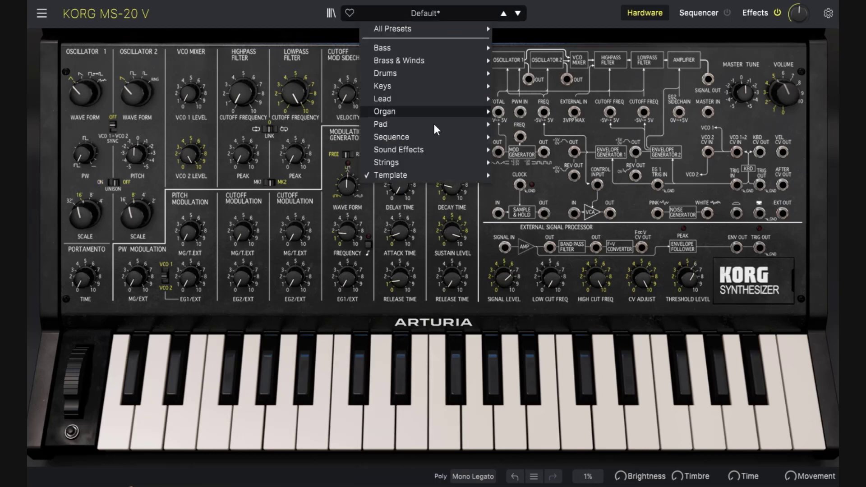
mouse_move(404, 177)
click(526, 175)
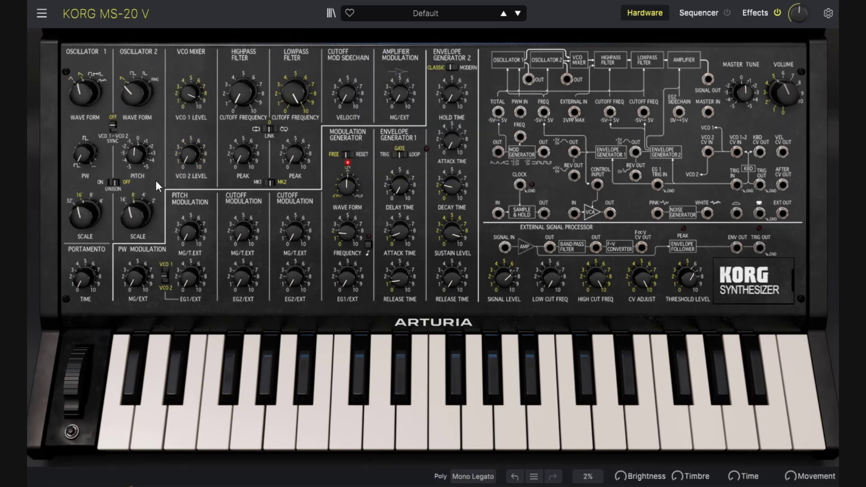
Turn on VCO 1 > VCO 2 sync, with the VCO 1 level at 0 and the VCO 2 level at 10.
click(110, 139)
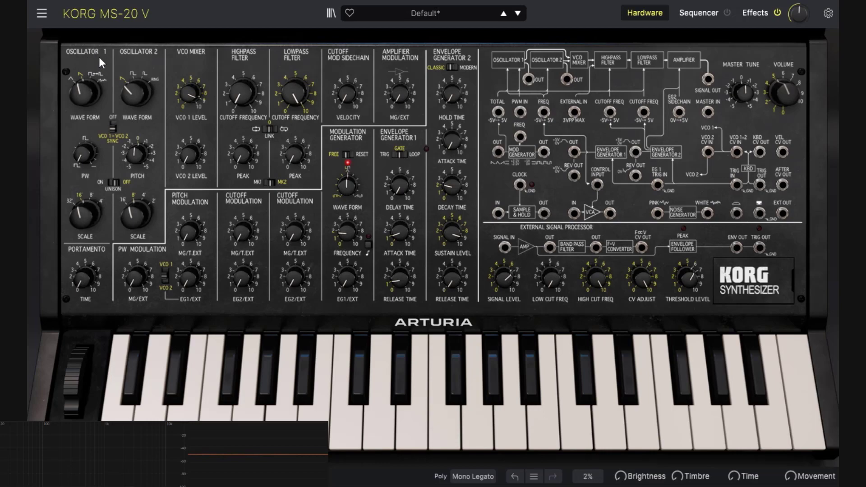
drag(190, 90, 206, 102)
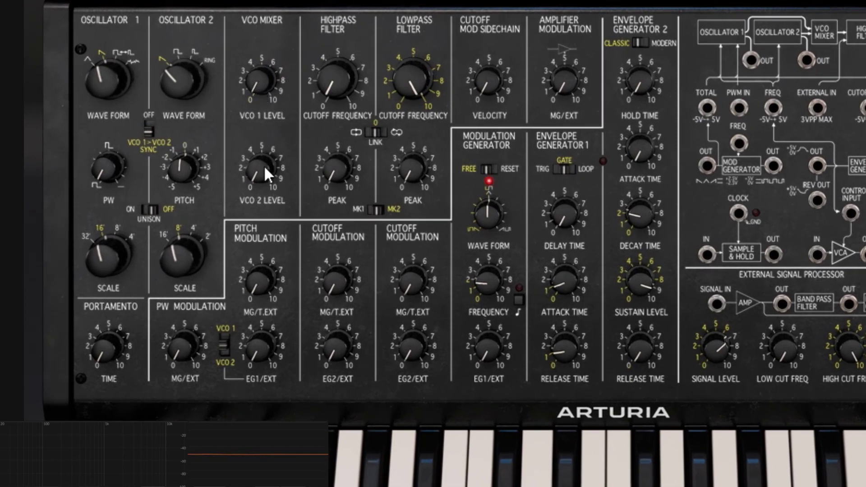
drag(264, 165, 263, 172)
Sweep oscillator 2's pitch to audition the sync effect, and set oscillator 1's scale to 4'.
mouse_move(189, 171)
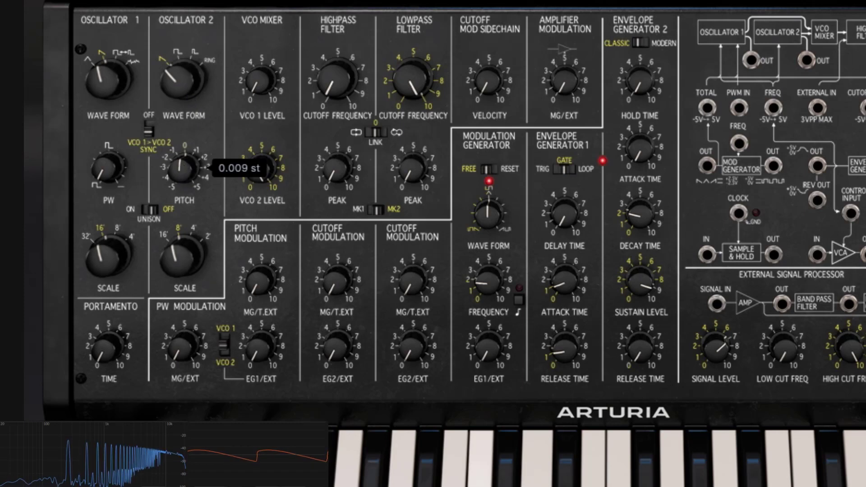
mouse_move(185, 167)
mouse_down()
mouse_move(185, 126)
mouse_move(182, 166)
mouse_up()
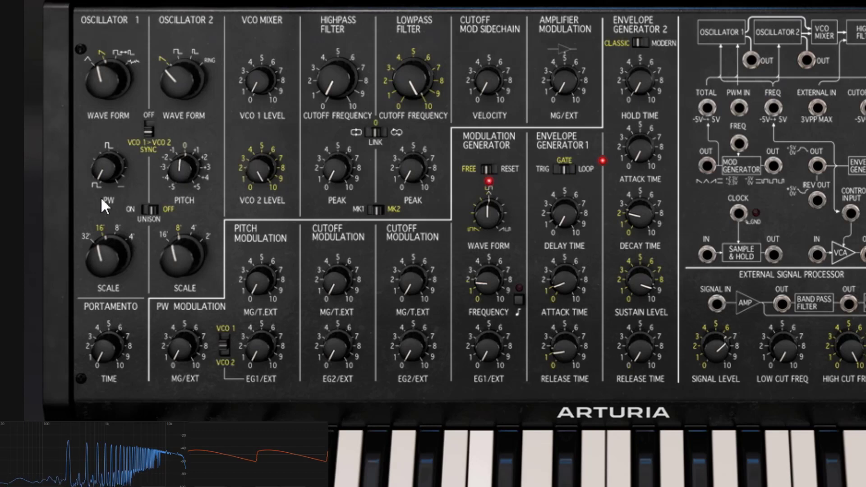
mouse_move(105, 253)
mouse_down()
mouse_move(105, 227)
mouse_move(105, 260)
mouse_up()
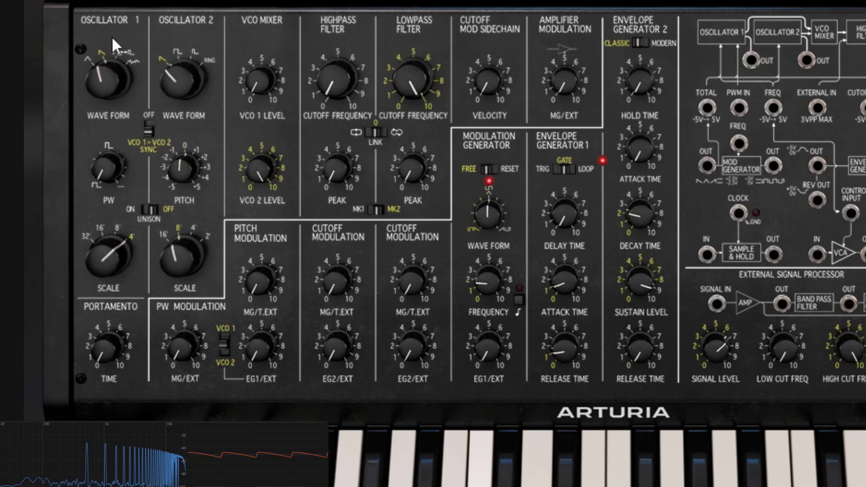
mouse_move(104, 248)
mouse_down()
mouse_move(105, 266)
mouse_move(105, 248)
mouse_up()
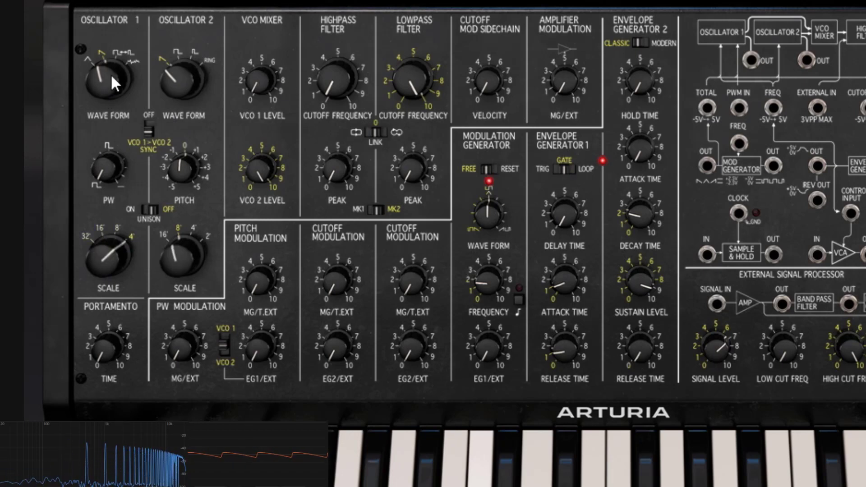
Set oscillator 1 to the pulse wave form with a 32' scale and change oscillator 2's scale to 4'.
mouse_move(112, 77)
mouse_down()
mouse_move(112, 86)
mouse_move(113, 74)
mouse_up()
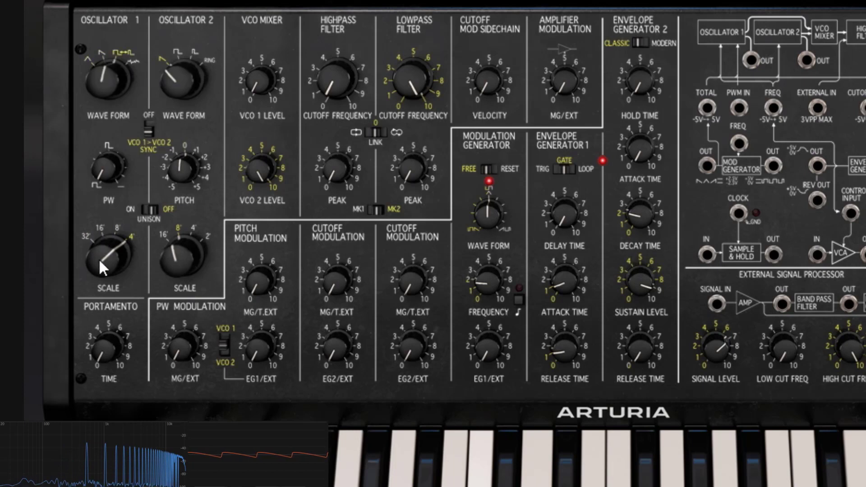
drag(99, 258, 99, 282)
drag(194, 252, 194, 243)
drag(108, 77, 108, 80)
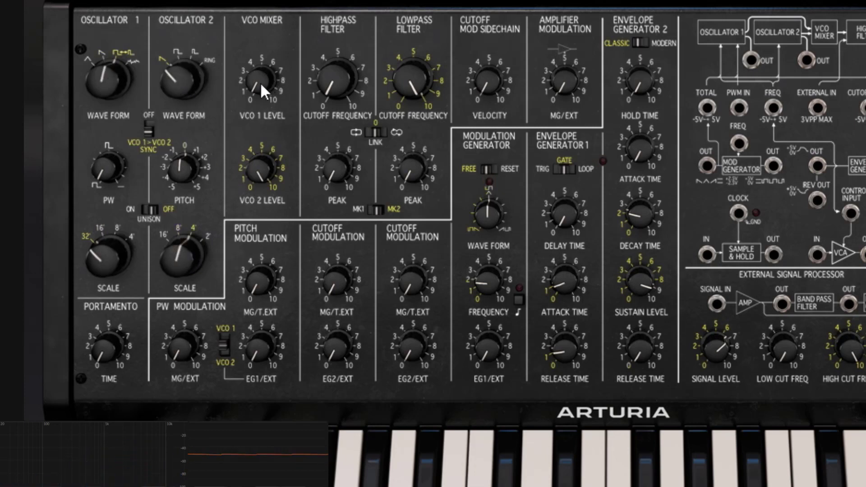
Raise the VCO 1 level to about 8, then sweep oscillator 2's pitch under sync and reset it to its default.
click(260, 83)
drag(261, 82, 260, 52)
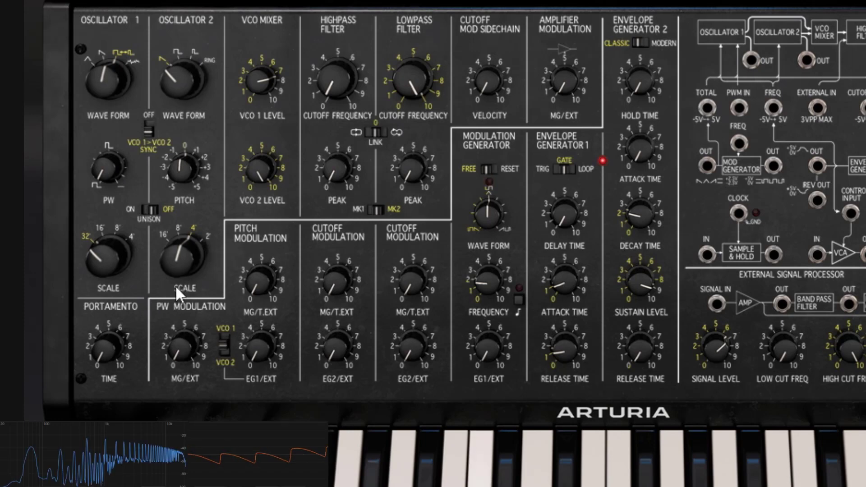
mouse_move(180, 168)
mouse_down()
mouse_move(180, 97)
mouse_move(182, 173)
mouse_up()
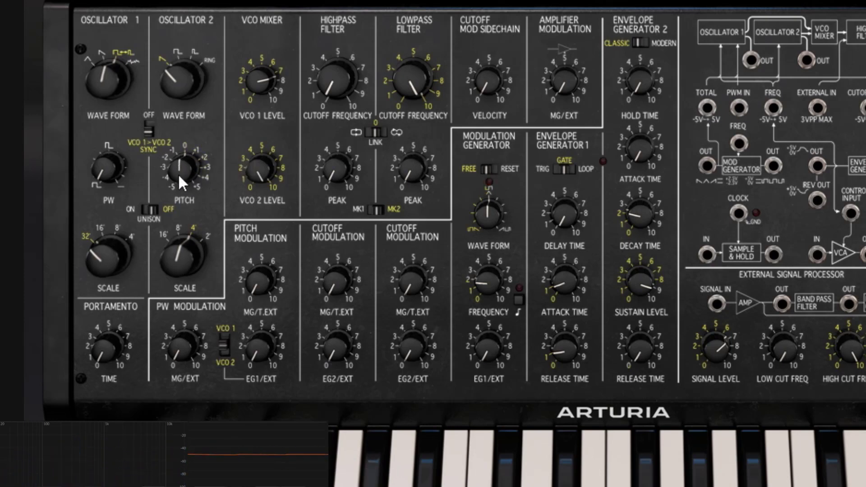
double_click(177, 173)
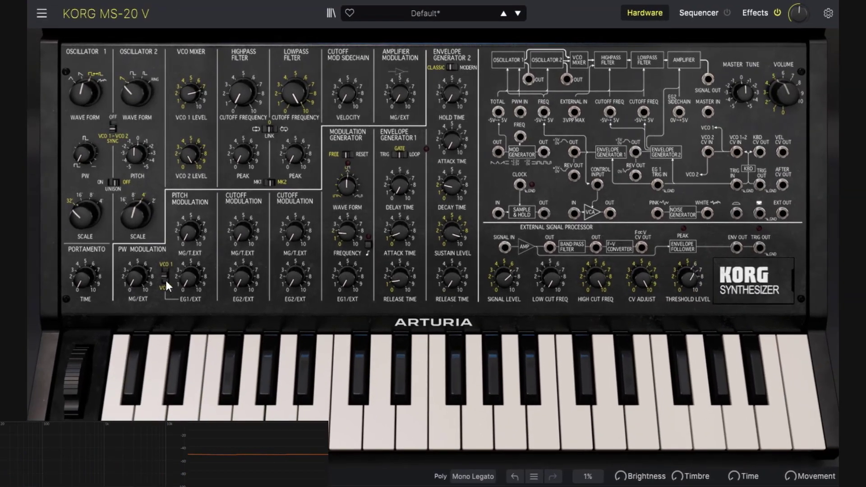
Try the pitch modulation's VCO 1/VCO 2 target switch and raise the EG1/EXT pitch modulation amount.
click(165, 282)
mouse_move(190, 279)
mouse_move(165, 285)
drag(193, 276, 193, 246)
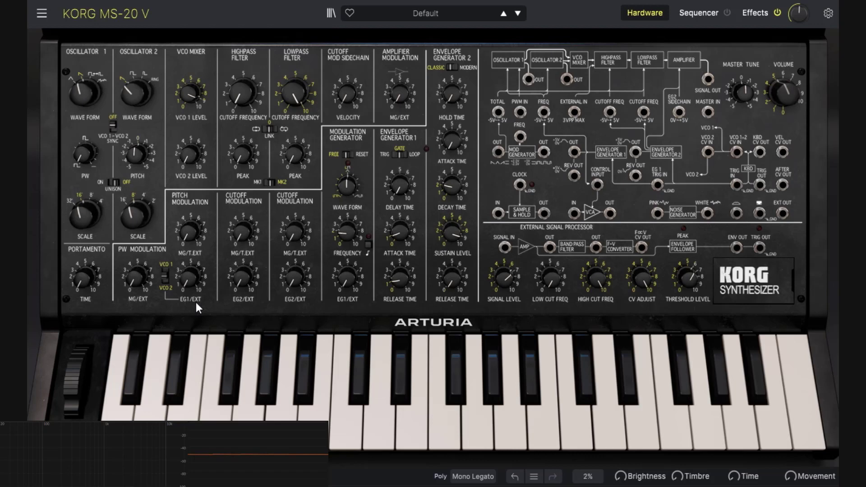
Raise the EG1/EXT pitch modulation to about 6 to audition it, then reset it to 0.00.
mouse_move(193, 275)
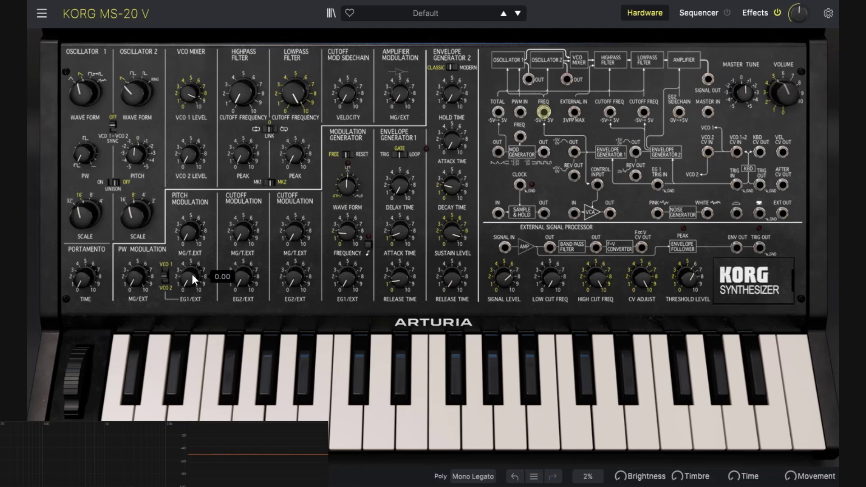
mouse_move(185, 239)
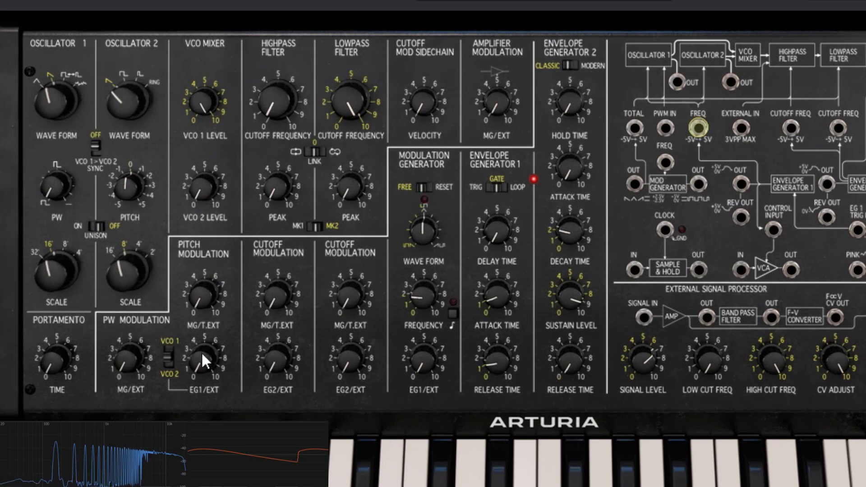
drag(201, 351, 201, 311)
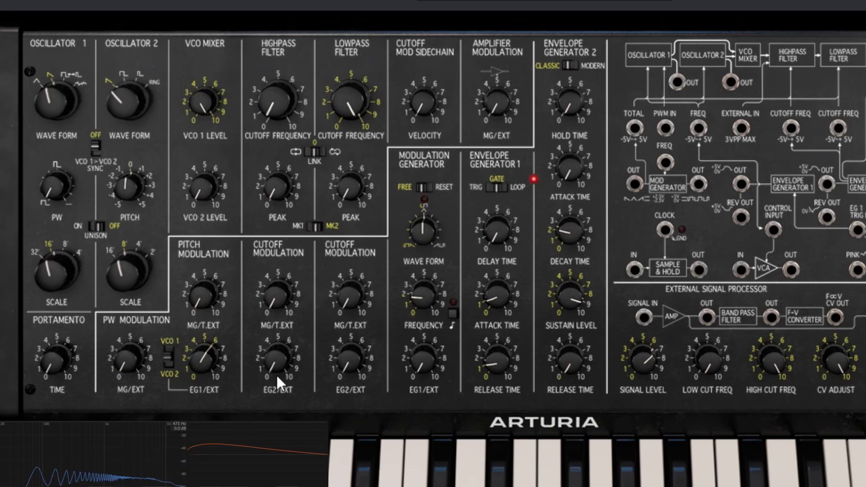
double_click(200, 348)
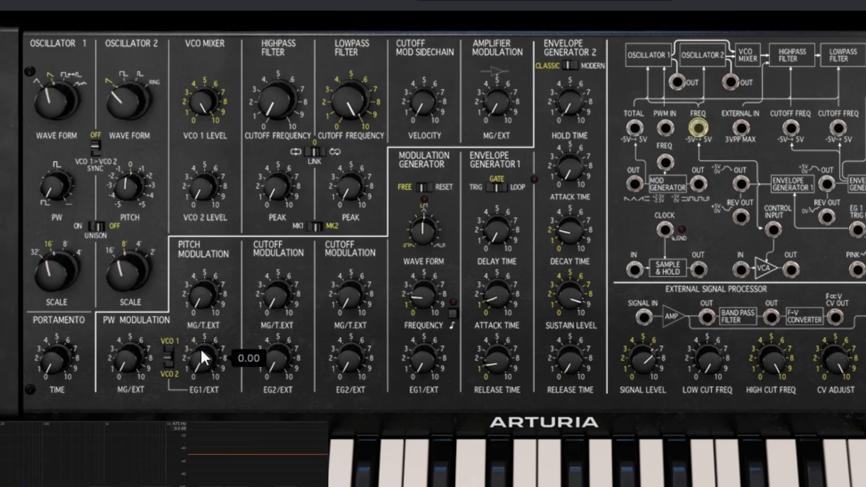
Raise the MG/T.EXT pitch modulation to about 7 to audition it, then return it to 0.
mouse_move(203, 296)
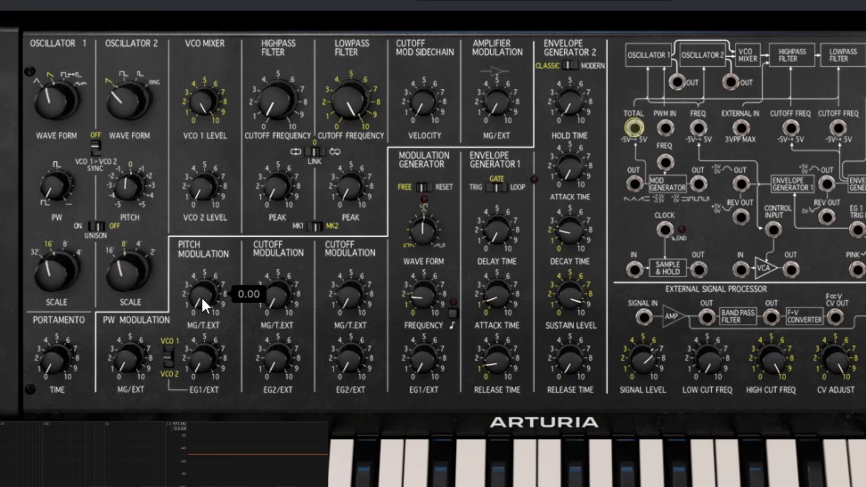
drag(202, 296, 201, 256)
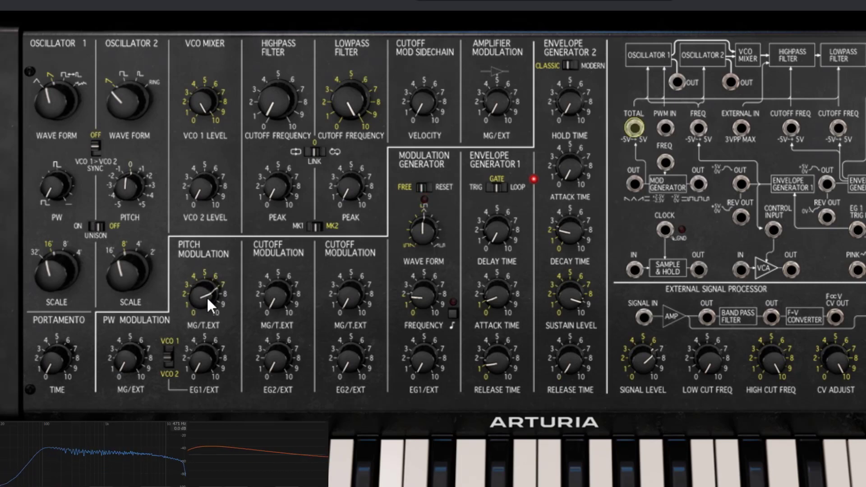
drag(205, 293, 206, 315)
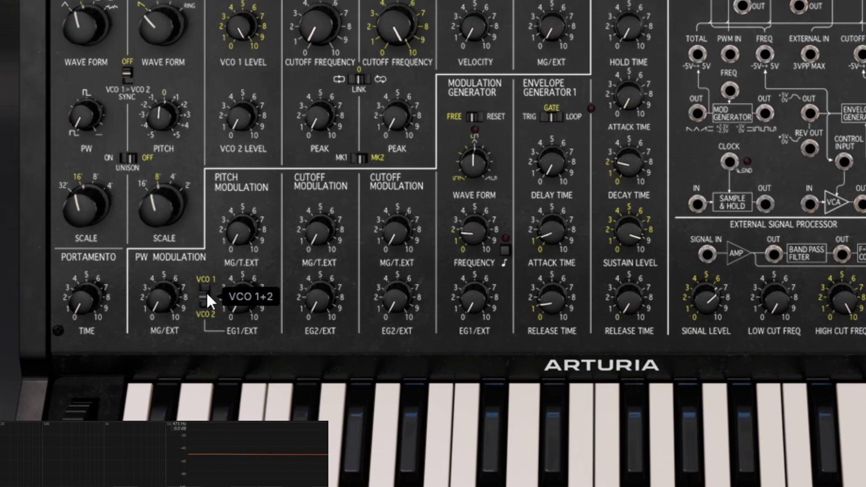
Set the pitch modulation target to VCO 1 only and raise the VCO 2 level to 10.
click(204, 288)
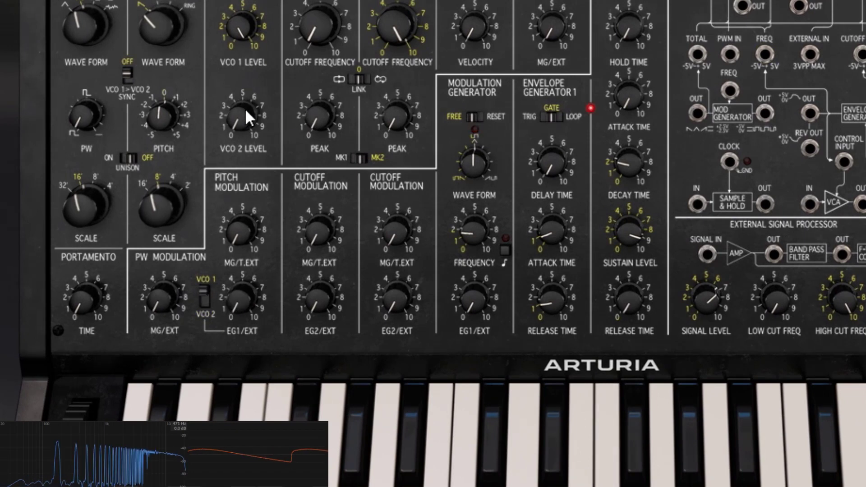
drag(245, 108, 247, 77)
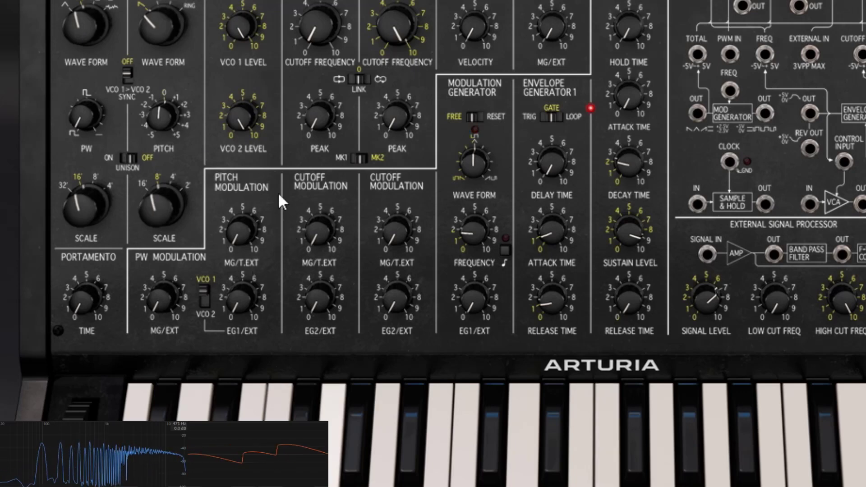
Raise the EG1/EXT pitch modulation to 0.496, try the VCO 2 only target, and route the modulation to both oscillators.
drag(246, 315, 242, 303)
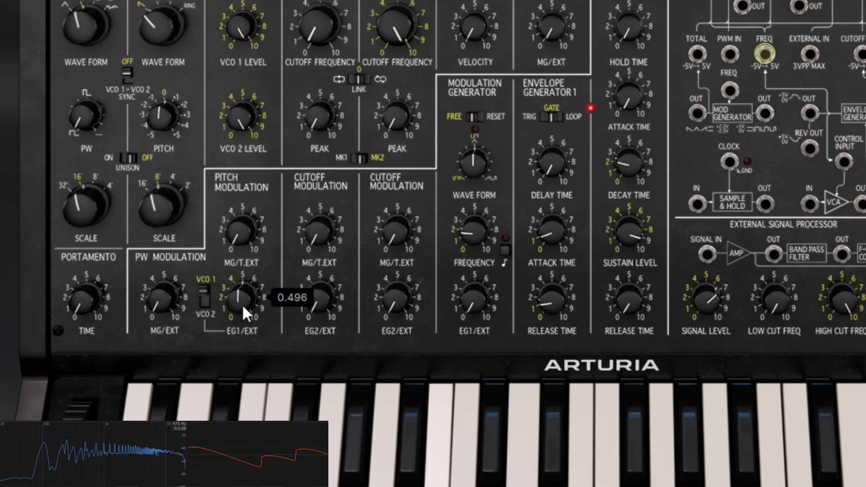
click(203, 304)
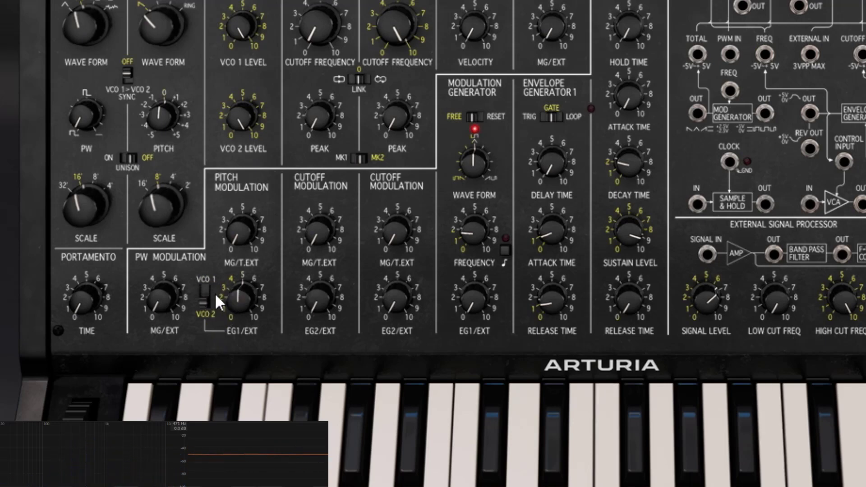
click(207, 297)
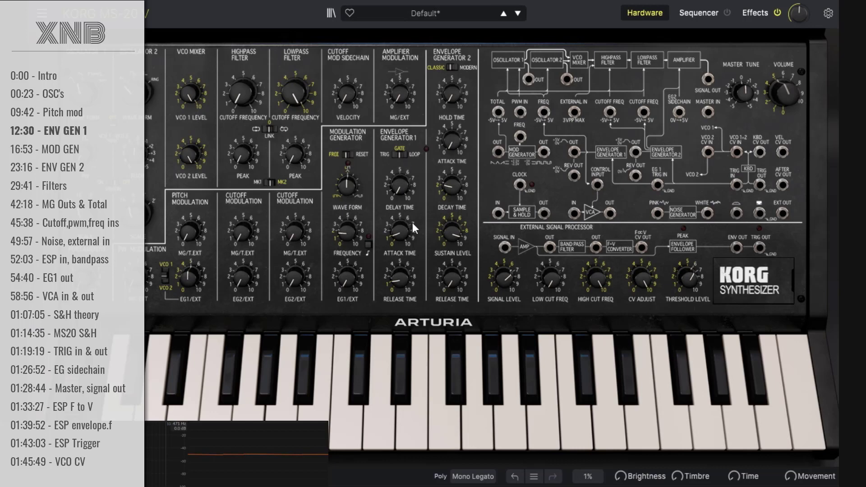
Bring envelope generator 1's attack and release times to 0 and raise the EG1/EXT pitch modulation to about 8.
drag(403, 228, 403, 235)
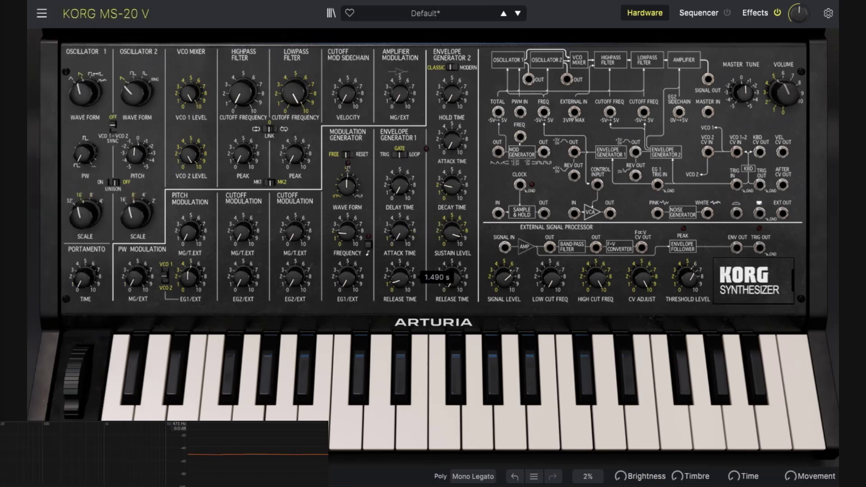
drag(399, 276, 416, 275)
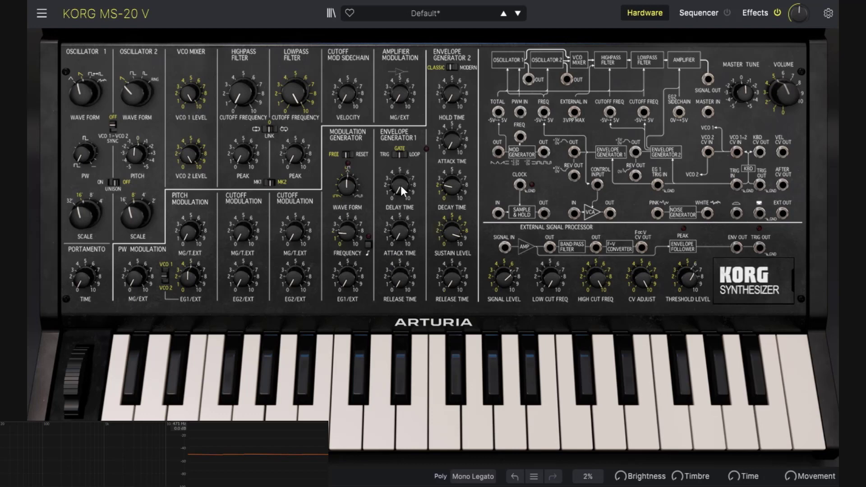
mouse_move(400, 185)
mouse_move(195, 283)
mouse_down()
mouse_move(195, 261)
mouse_move(189, 304)
mouse_move(189, 290)
mouse_up()
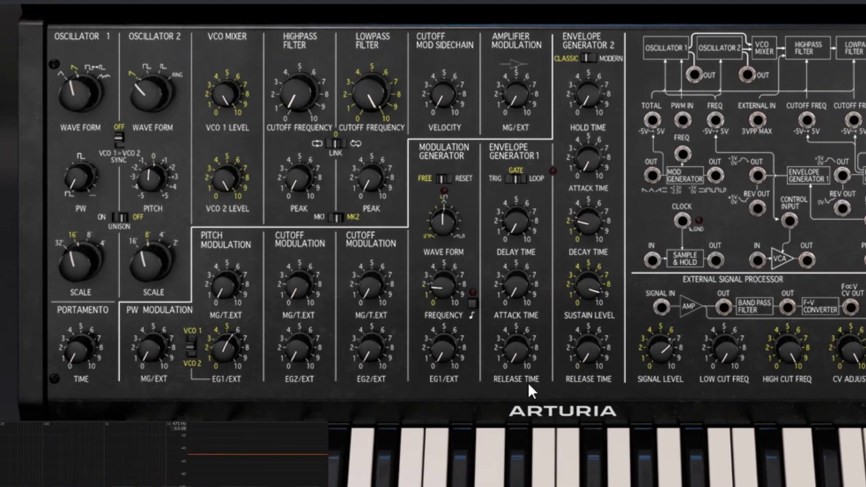
mouse_move(514, 289)
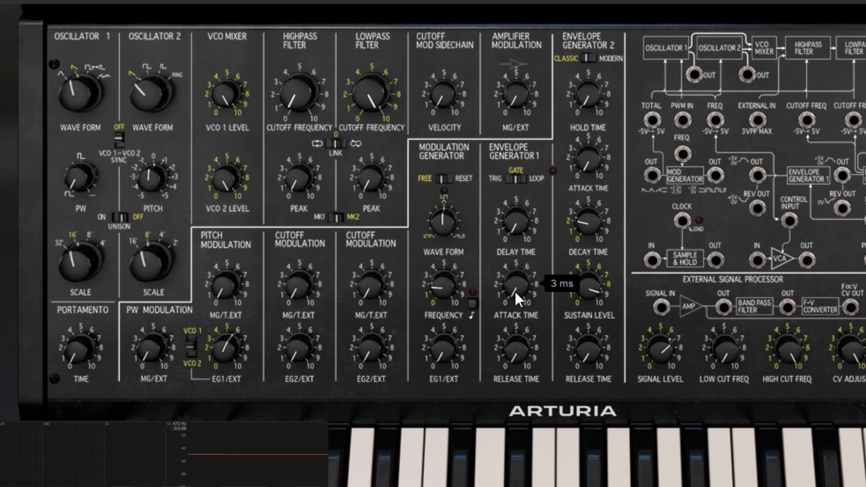
drag(216, 355, 320, 337)
Raise envelope generator 1's attack time to 3.993 s and audition the slower pitch sweep.
drag(517, 291, 516, 262)
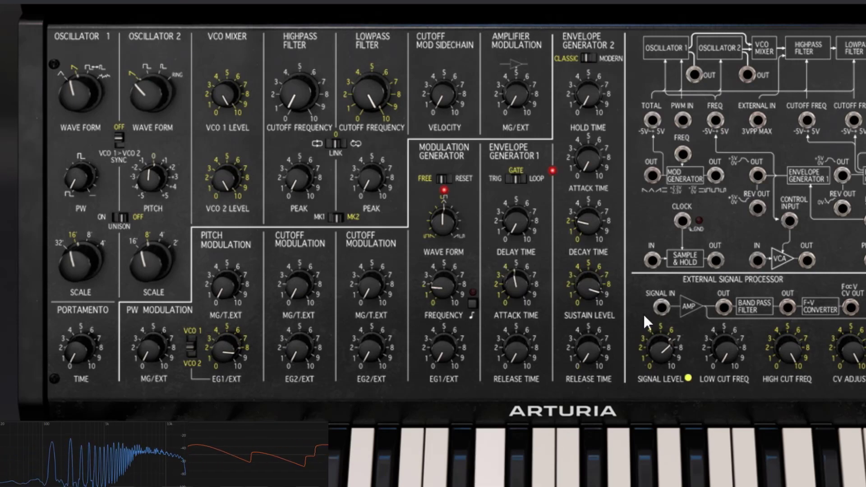
mouse_move(518, 289)
mouse_down()
mouse_move(519, 281)
mouse_move(521, 298)
mouse_up()
click(539, 429)
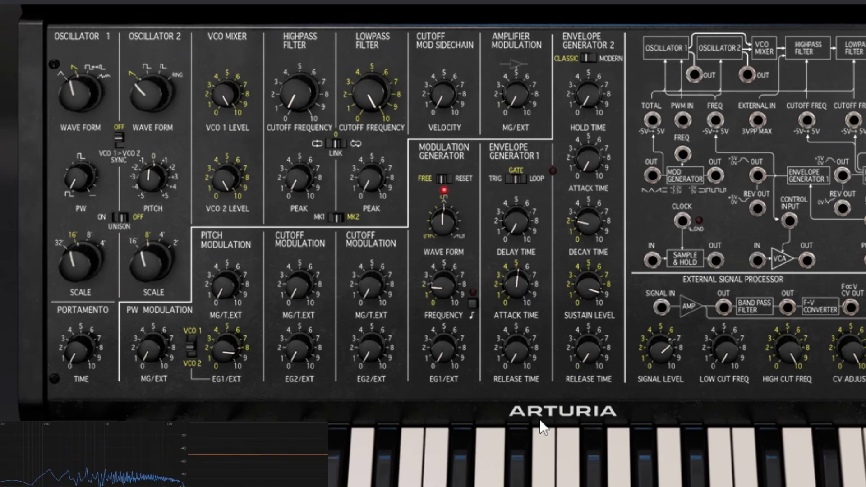
mouse_move(520, 356)
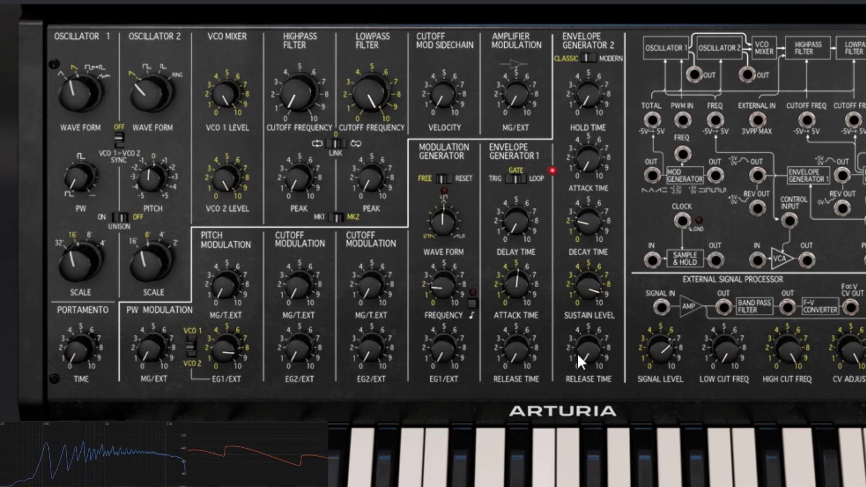
Raise envelope generator 2's release to about 5, audition envelope generator 1's release at up to 10.877 s, and return the latter to 0.
mouse_move(593, 351)
mouse_down()
mouse_move(593, 323)
mouse_move(585, 351)
mouse_up()
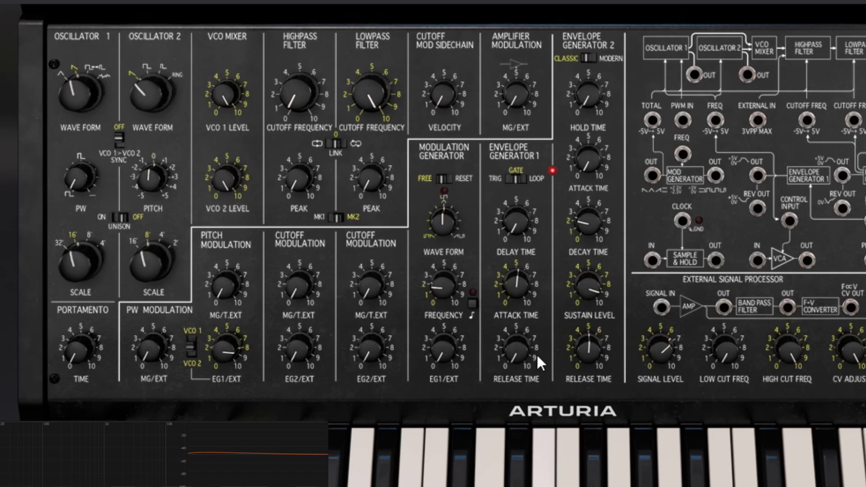
drag(518, 353, 517, 349)
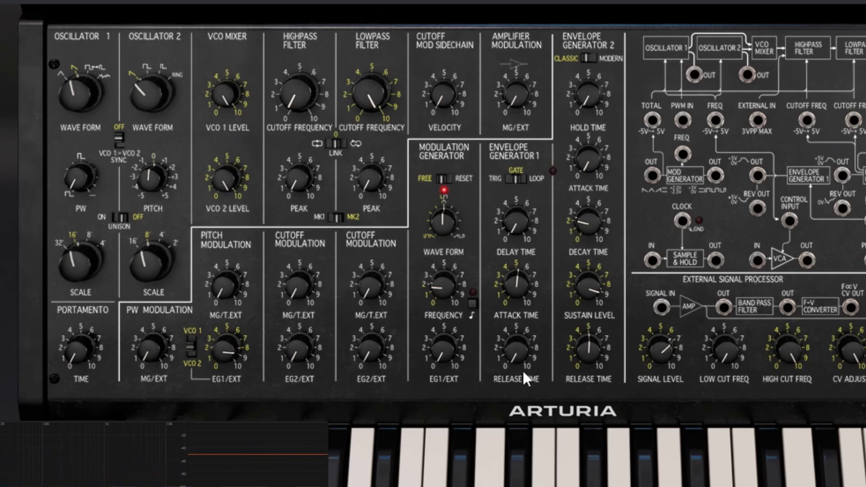
mouse_move(511, 359)
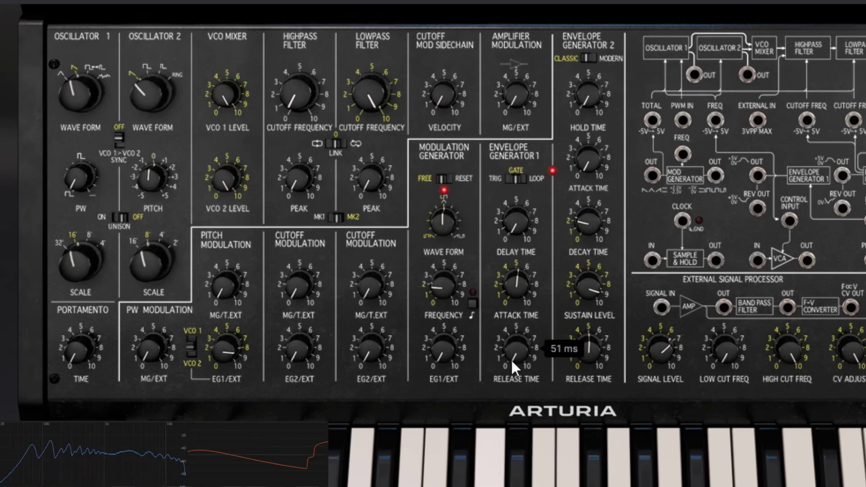
mouse_move(510, 358)
mouse_down()
mouse_move(511, 335)
mouse_move(510, 359)
mouse_up()
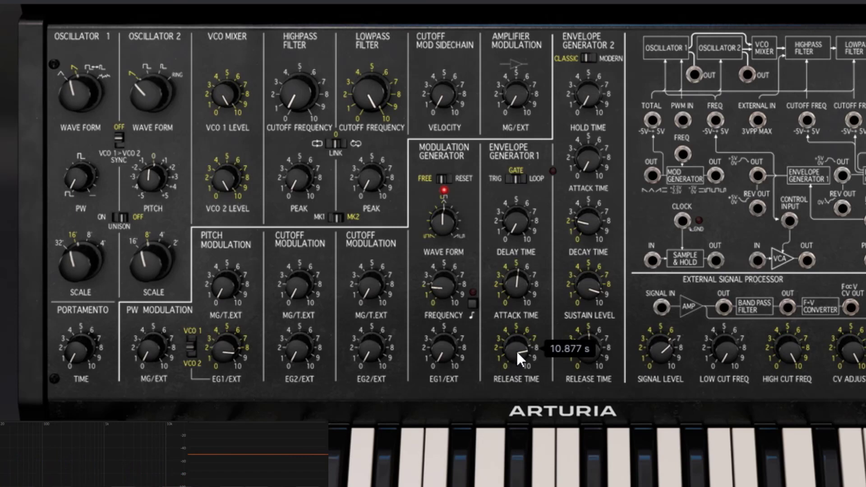
drag(517, 354, 516, 379)
Set envelope generator 1's attack time to about 3 and its delay and release times to about 2 each.
mouse_move(518, 288)
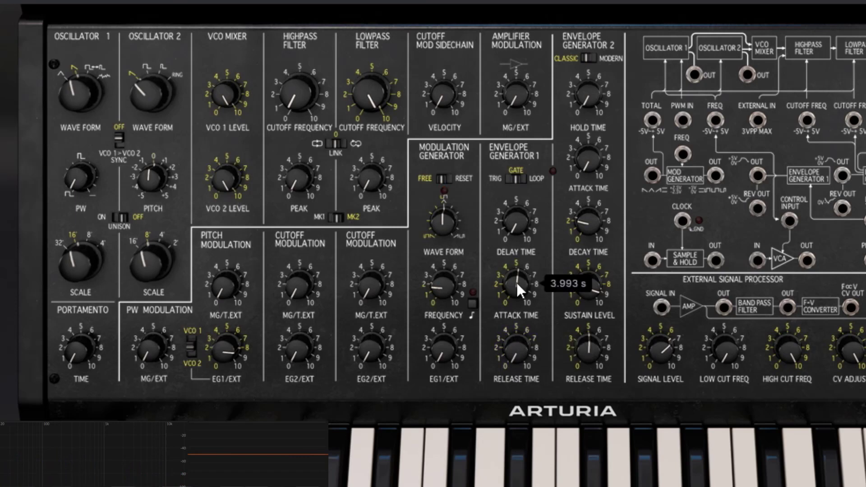
drag(515, 280, 513, 229)
drag(515, 351, 516, 338)
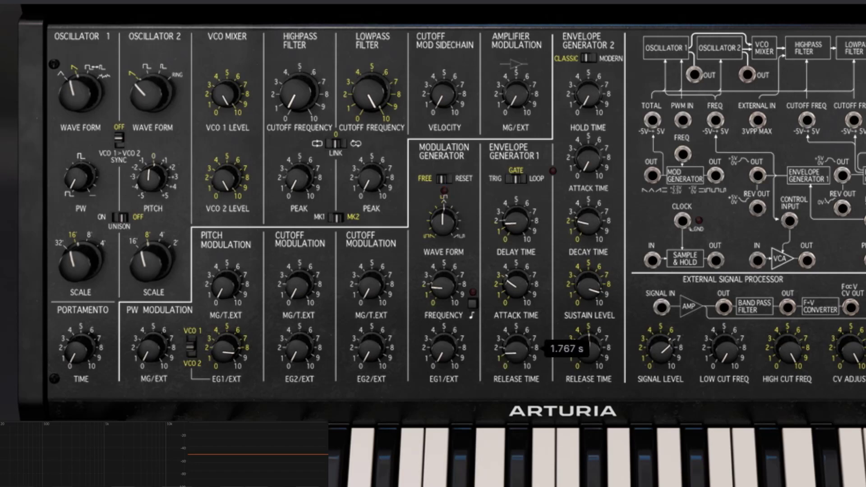
Try envelope generator 1's delay time at the 13.300 s maximum, and reduce it to 1.381 s for auditioning.
drag(523, 231, 518, 194)
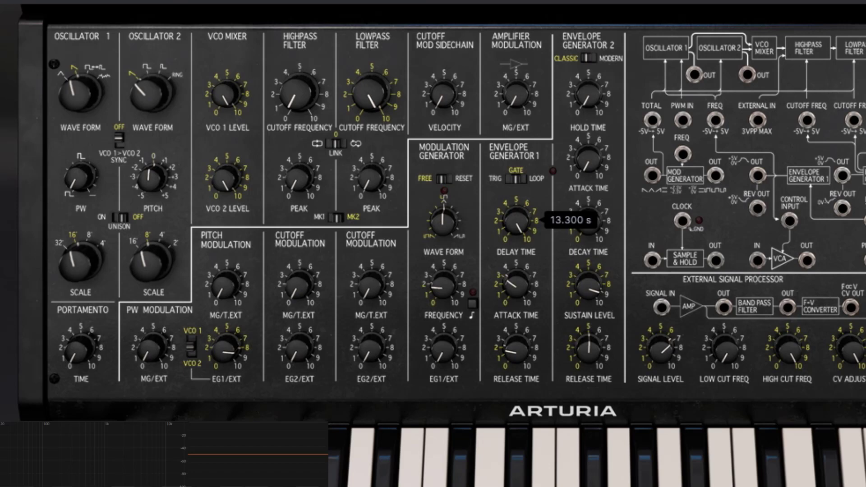
drag(518, 194, 519, 207)
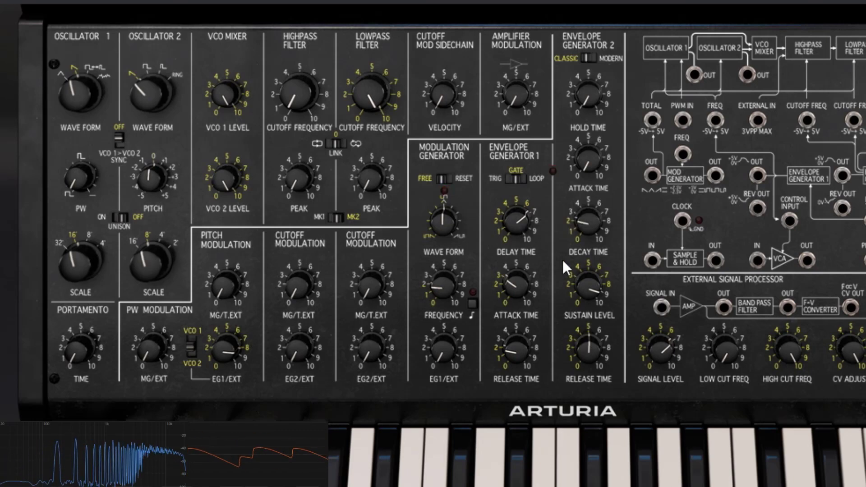
mouse_move(516, 220)
scroll(516, 220, up, 1)
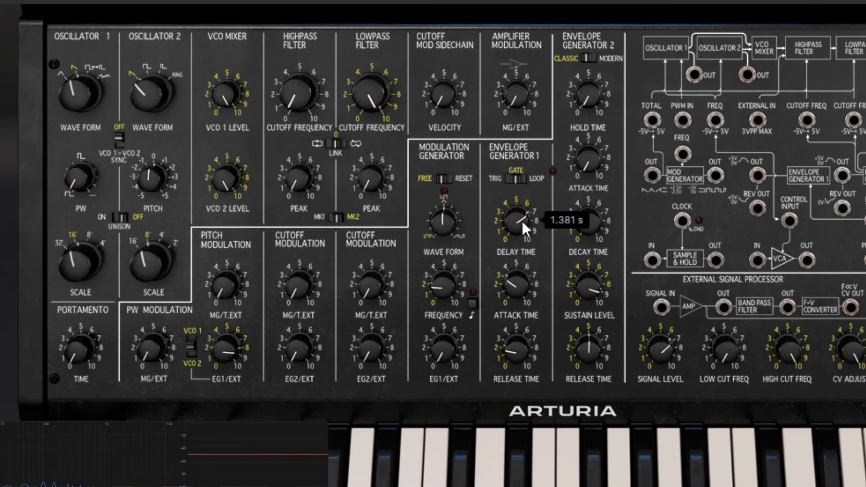
Reset envelope generator 1's delay time to 0 and switch its trigger mode from GATE to TRIG.
mouse_move(515, 177)
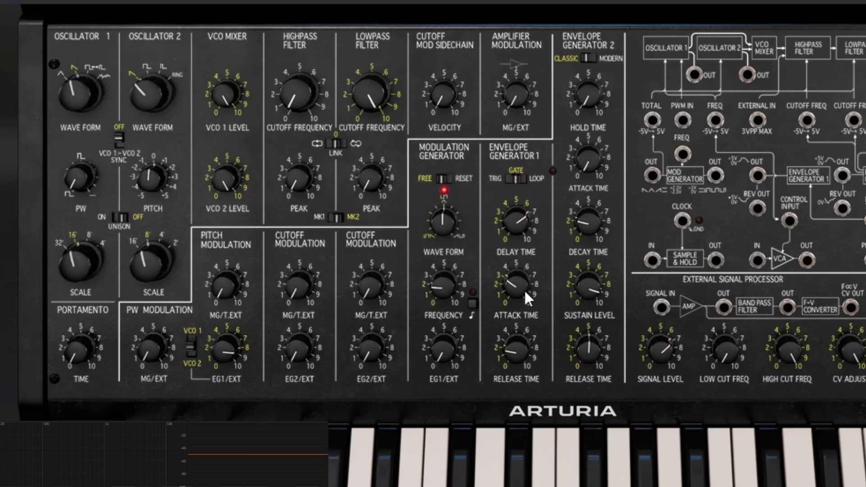
mouse_move(515, 350)
drag(516, 221, 490, 231)
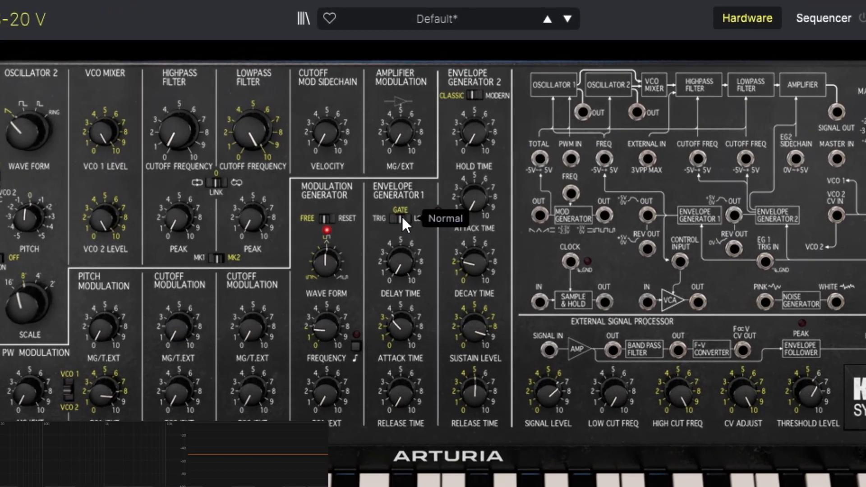
click(401, 217)
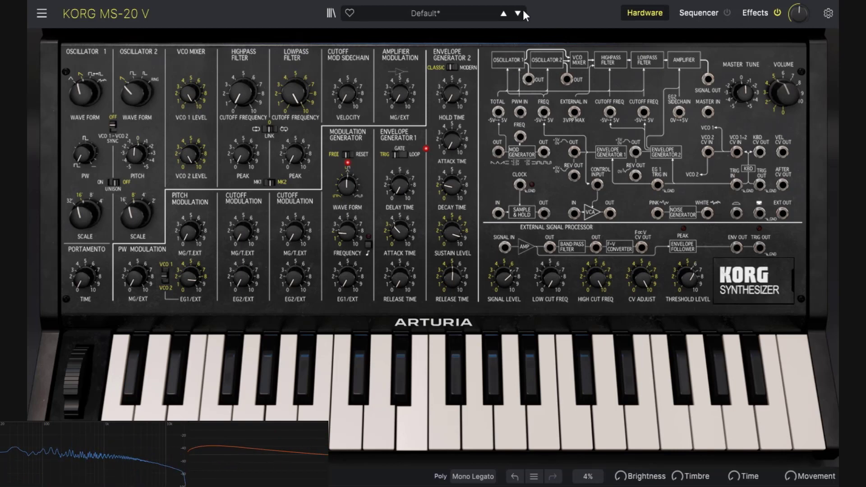
Audition envelope generator 1 in LOOP mode with attack and release at about 2 and at 0, with the lowpass cutoff lowered to about 8.
click(404, 154)
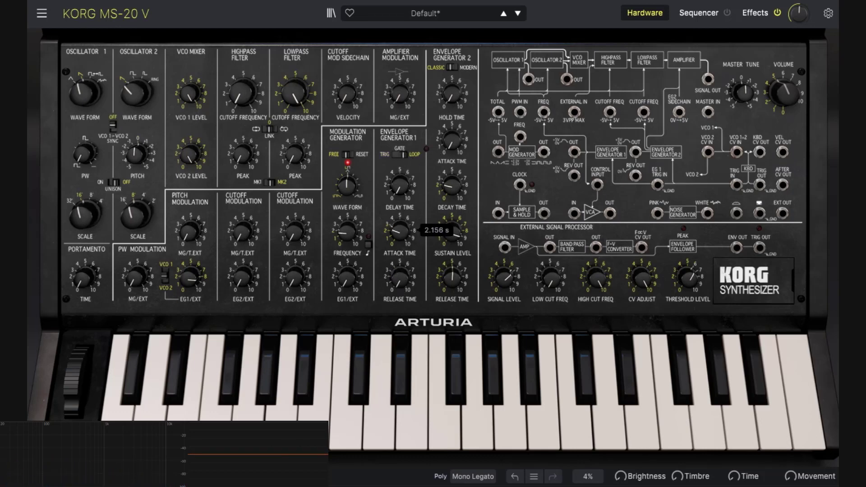
drag(399, 277, 403, 276)
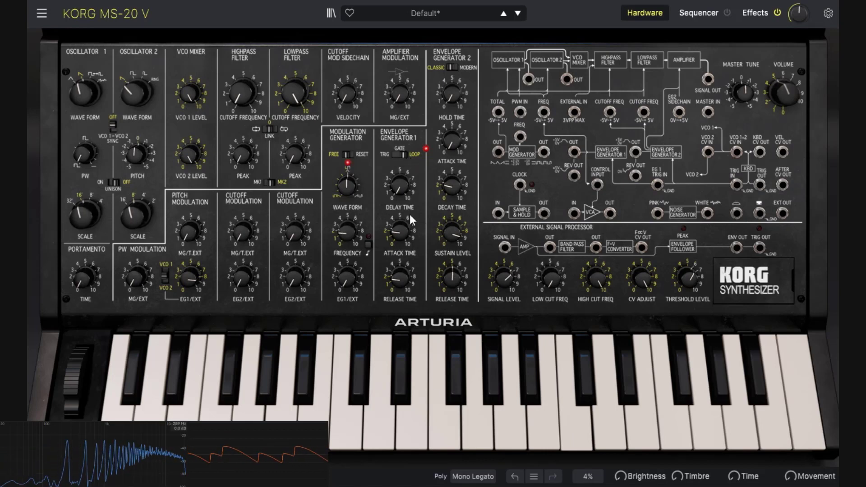
drag(400, 215, 398, 239)
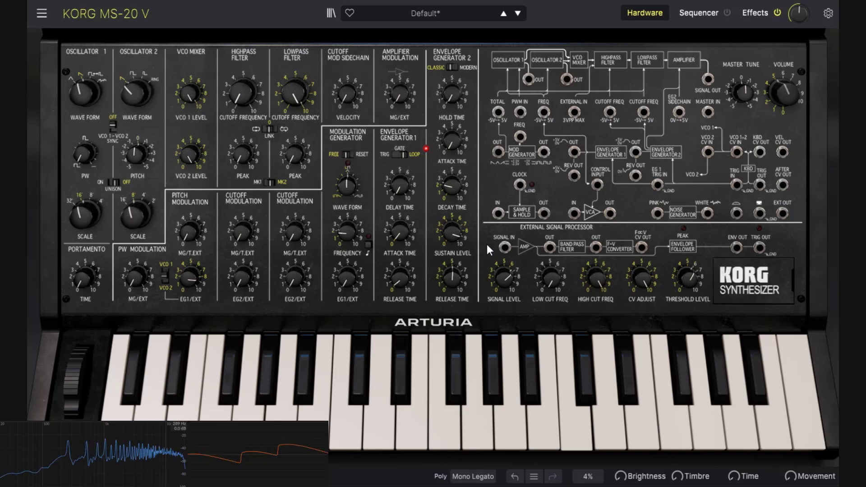
drag(294, 92, 294, 105)
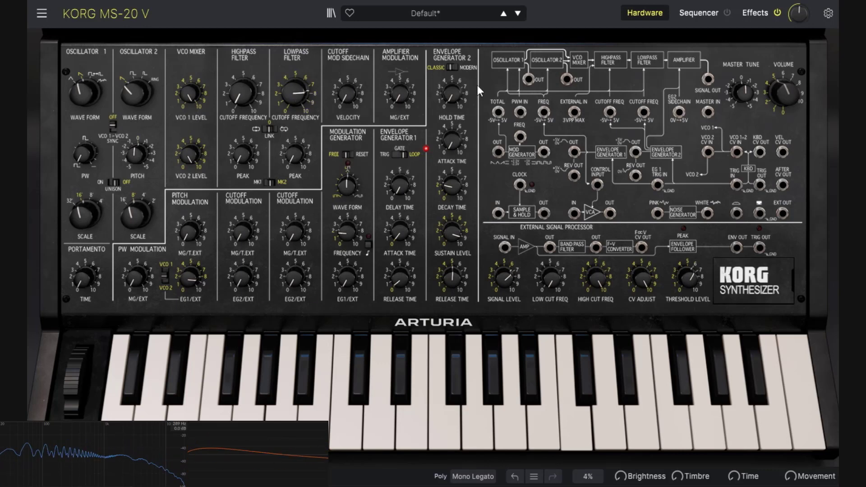
Return envelope generator 1 to GATE mode and reload the Default template preset to reset the patch.
click(414, 152)
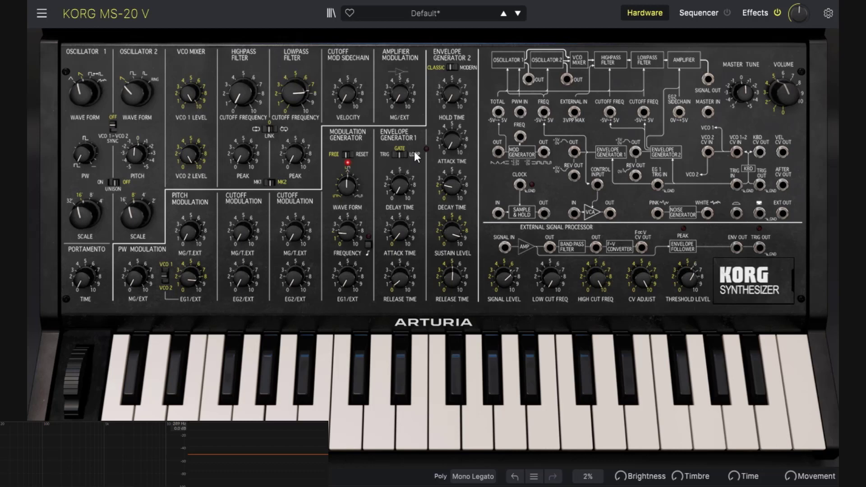
mouse_move(428, 177)
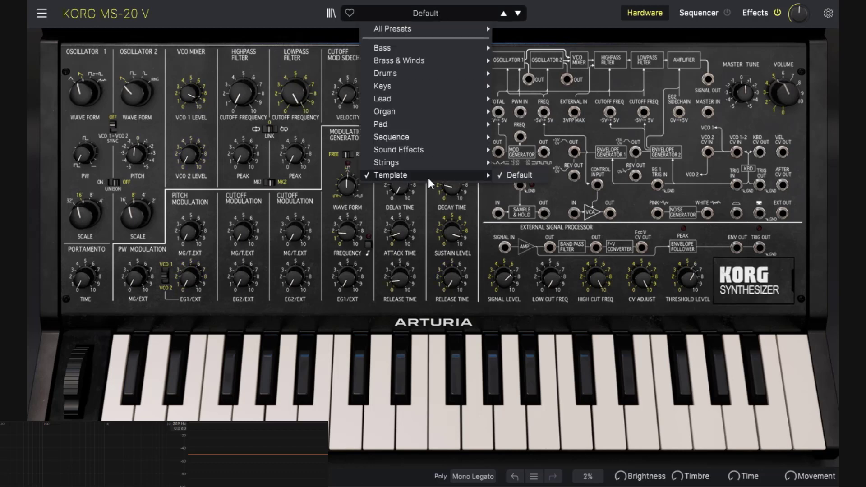
click(518, 176)
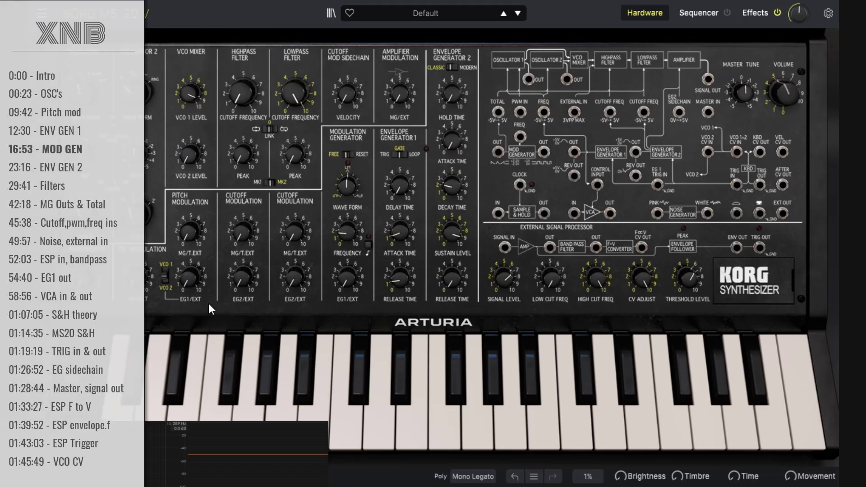
Raise the MG/T.EXT pitch modulation to about 7, sweep the modulation generator's wave form across its range, and return it to the centre.
drag(190, 237, 191, 217)
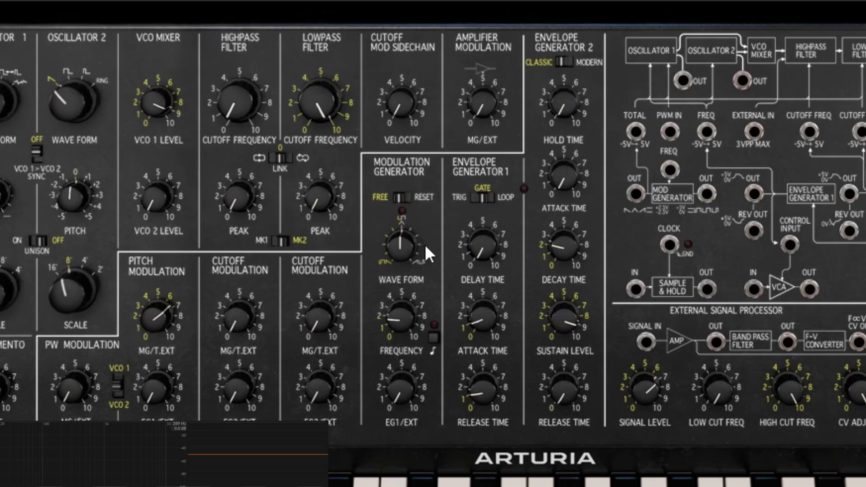
mouse_move(406, 248)
drag(388, 265, 387, 211)
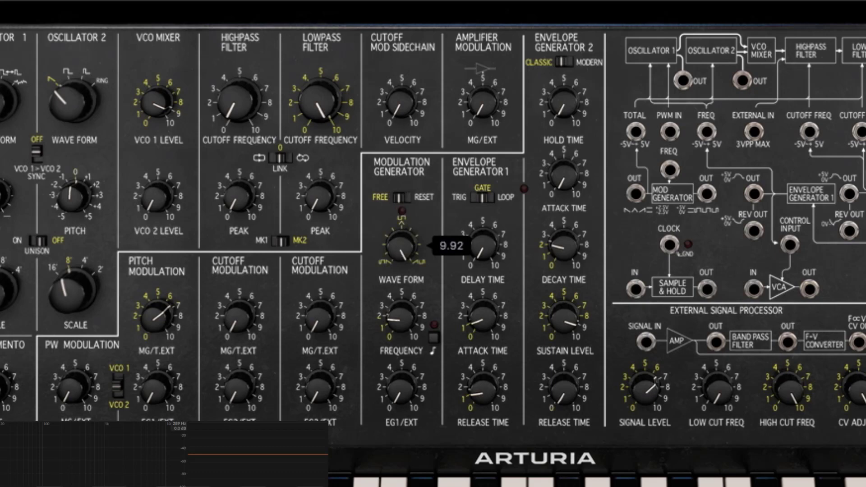
double_click(399, 261)
drag(399, 261, 399, 225)
drag(399, 224, 399, 180)
drag(399, 180, 402, 225)
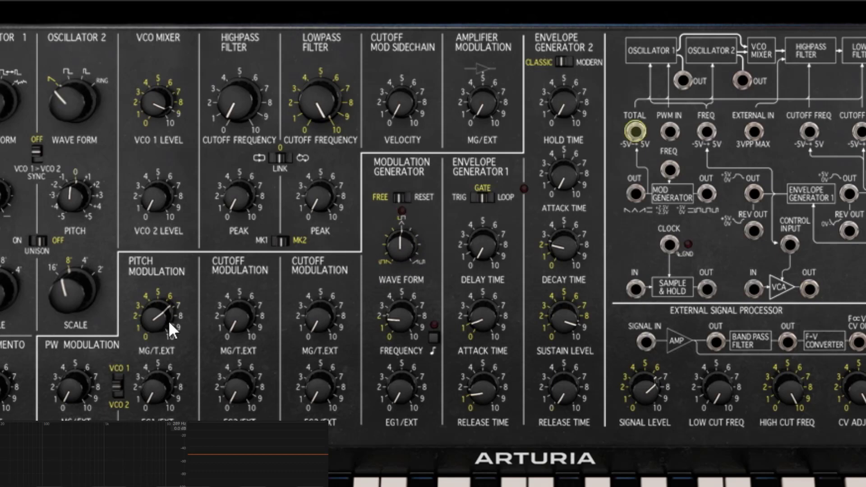
Set the MG/T.EXT pitch modulation to about 8, the VCO 1 level to 10 and the lowpass cutoff frequency to about 5.5.
drag(170, 322, 171, 302)
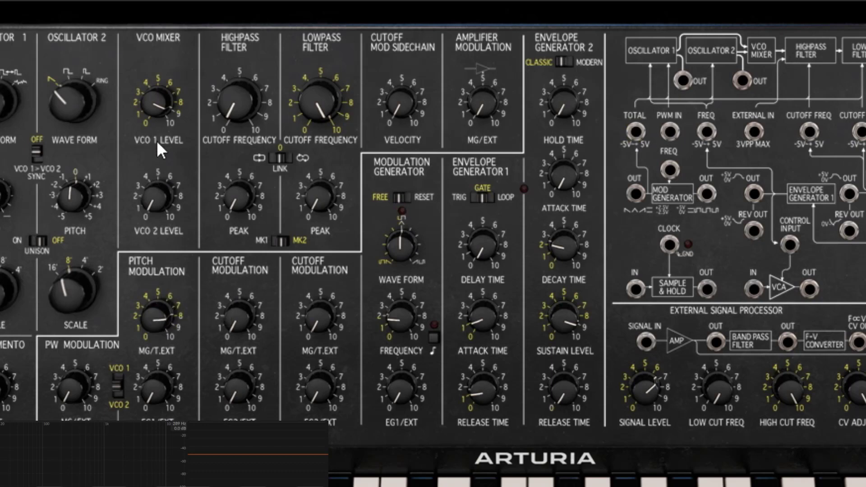
drag(156, 108, 156, 90)
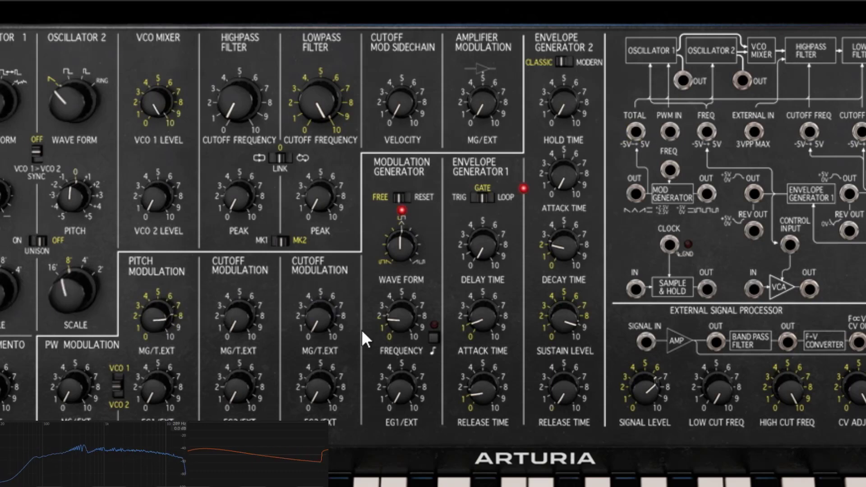
drag(320, 101, 320, 127)
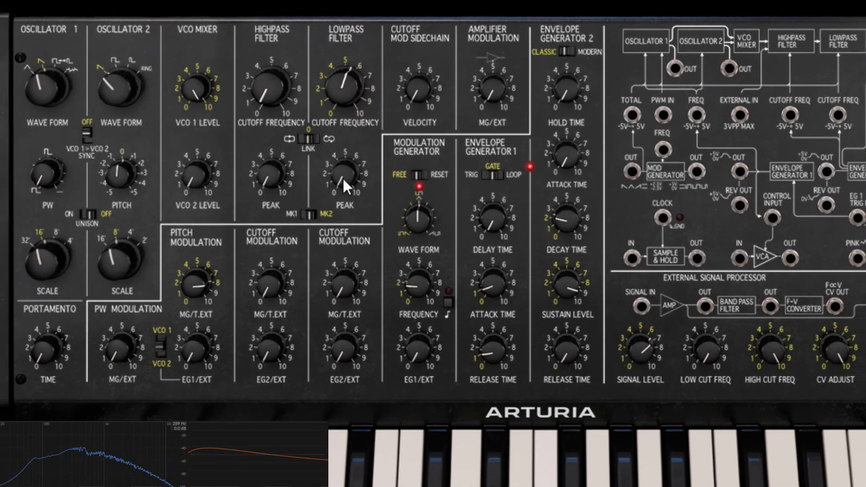
Set the lowpass peak to about 6 and cutoff frequency to about 4.5, with oscillator 1's scale at 8'.
drag(344, 178, 344, 150)
drag(338, 116, 338, 121)
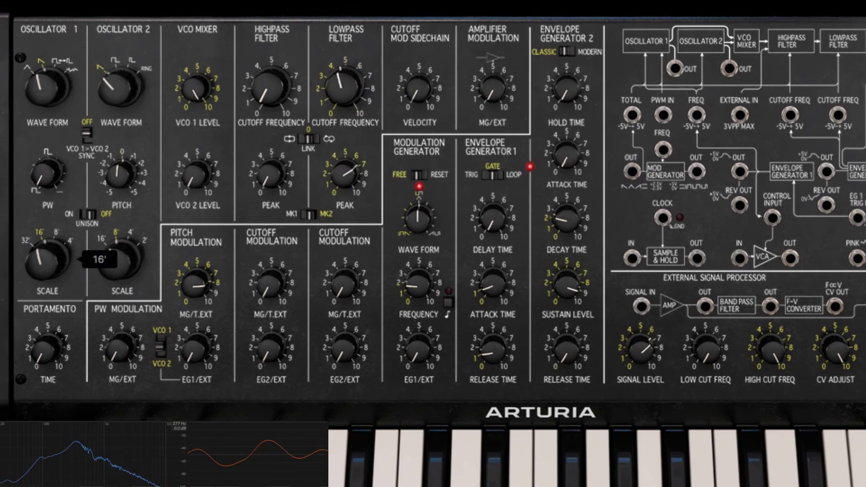
drag(75, 270, 75, 262)
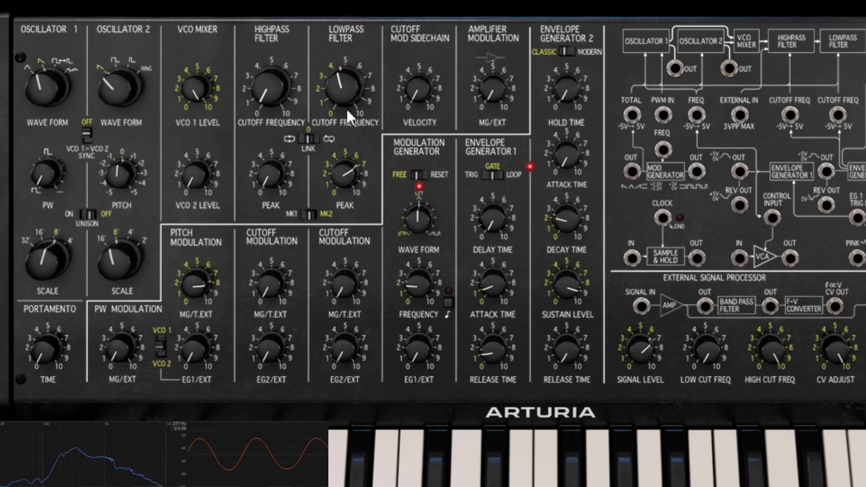
drag(352, 103, 352, 97)
drag(343, 173, 344, 177)
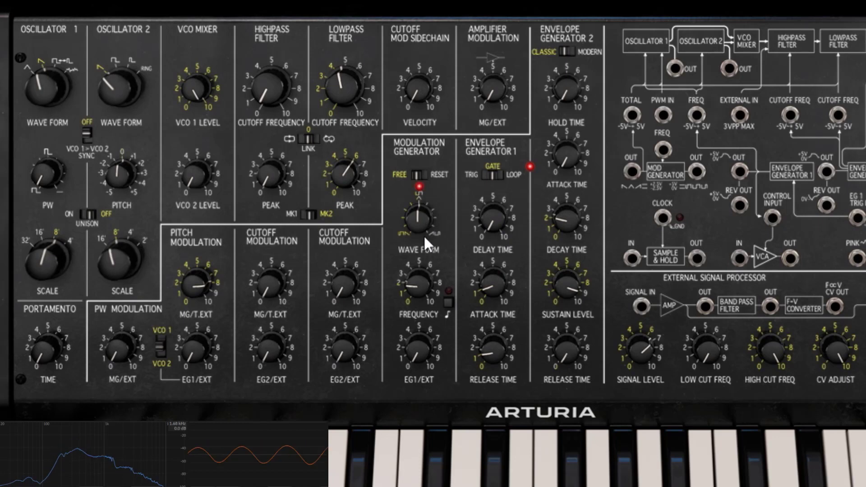
Sweep the modulation generator's wave form to 0, 10 and back to the centre, with the lowpass cutoff frequency at about 5.
mouse_move(421, 217)
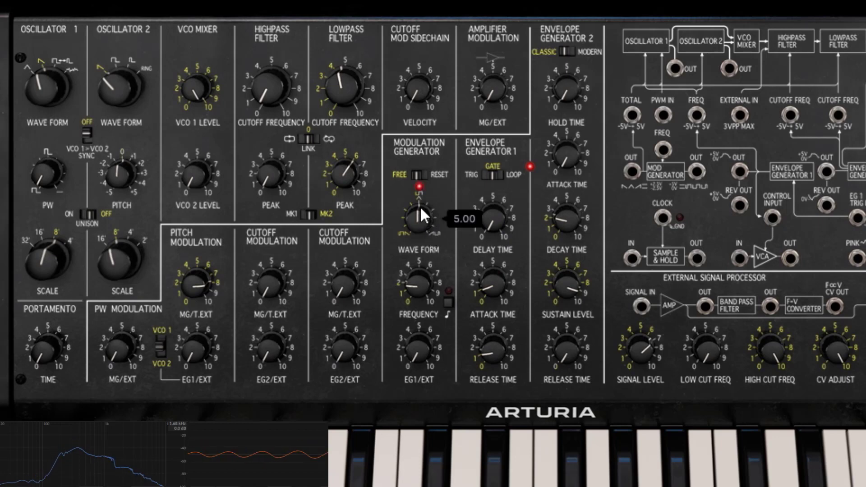
drag(422, 217, 421, 286)
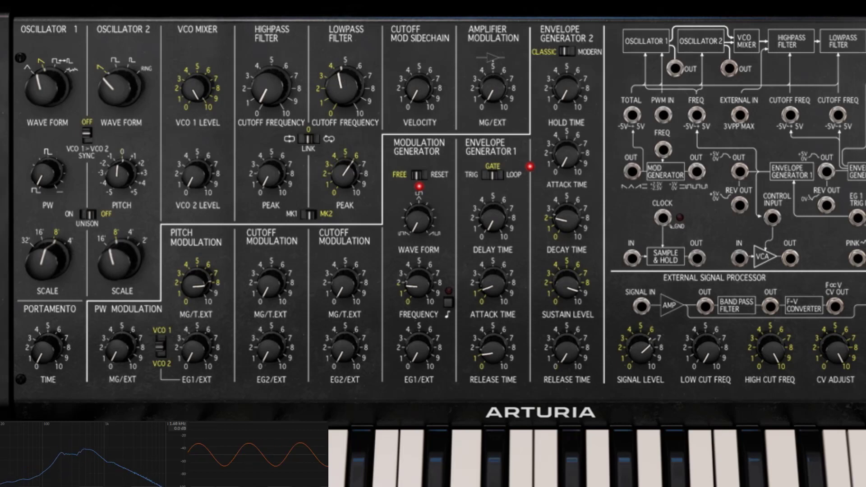
drag(344, 88, 343, 81)
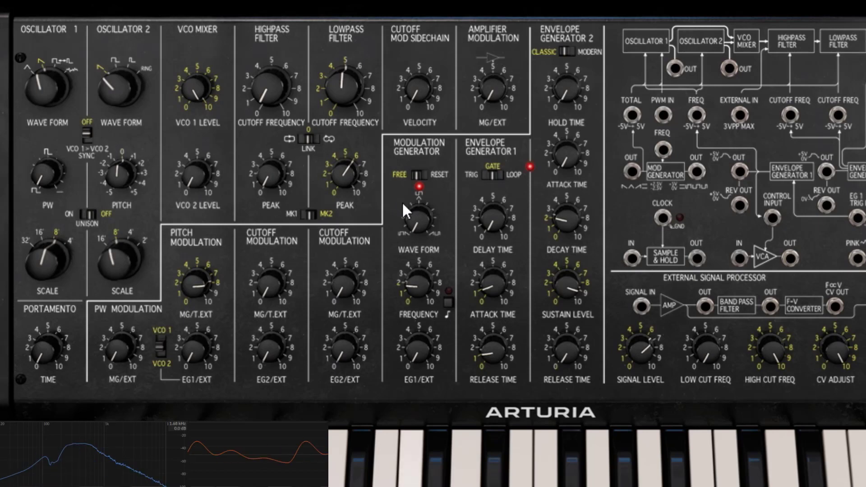
drag(411, 208, 412, 135)
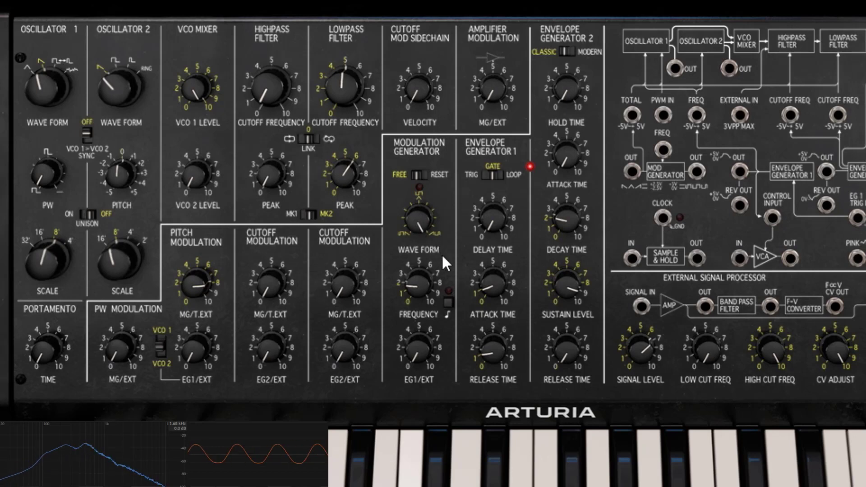
drag(420, 229, 420, 265)
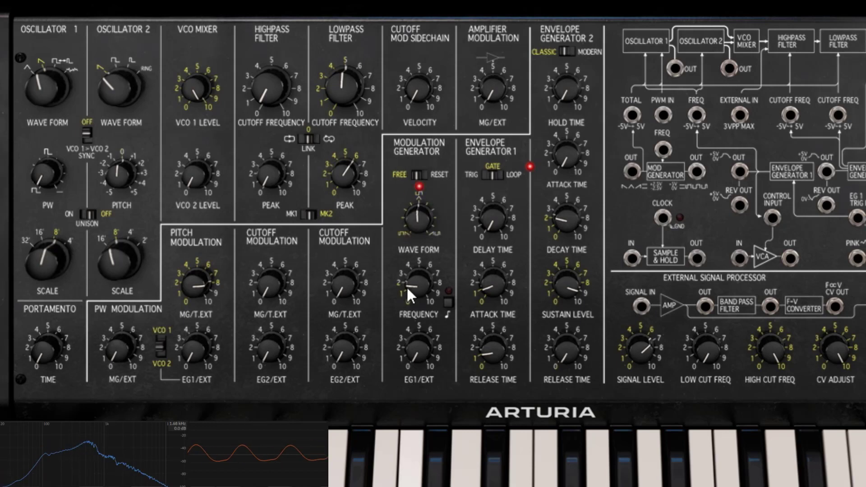
Lower the modulation generator's frequency and audition its wave form at 0 and at 10.
mouse_move(408, 285)
mouse_move(408, 285)
mouse_down()
mouse_move(408, 259)
mouse_move(408, 295)
mouse_up()
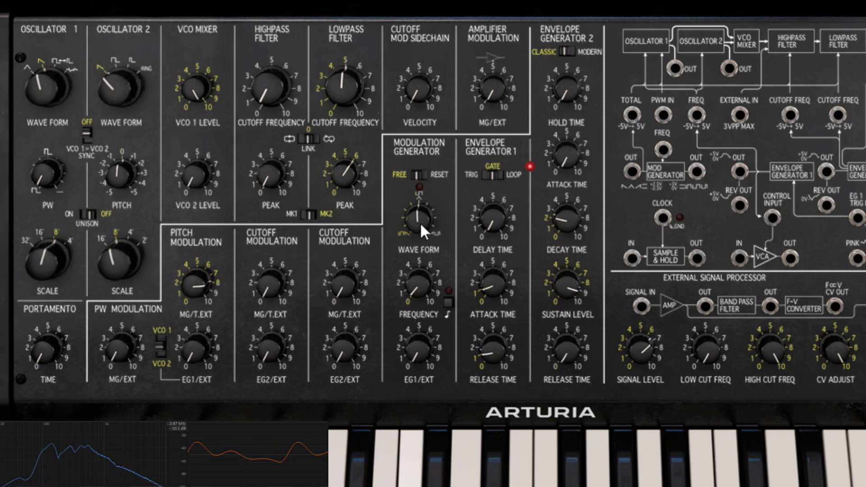
drag(422, 223, 421, 226)
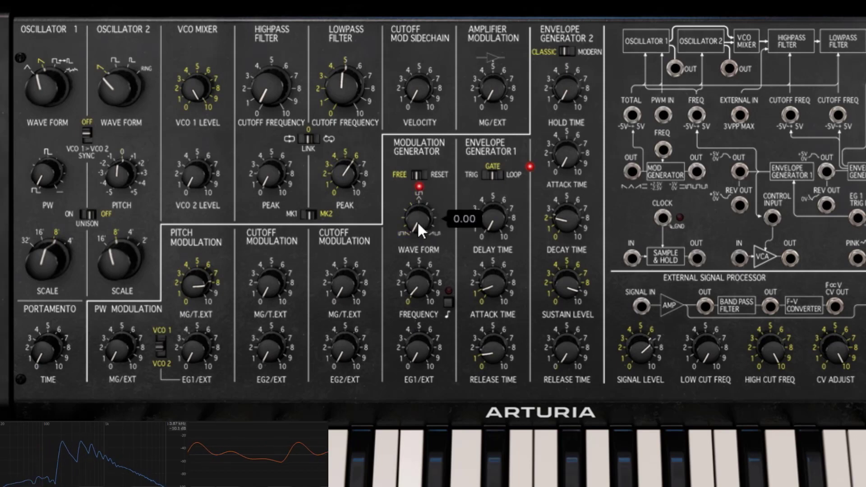
drag(418, 221, 417, 221)
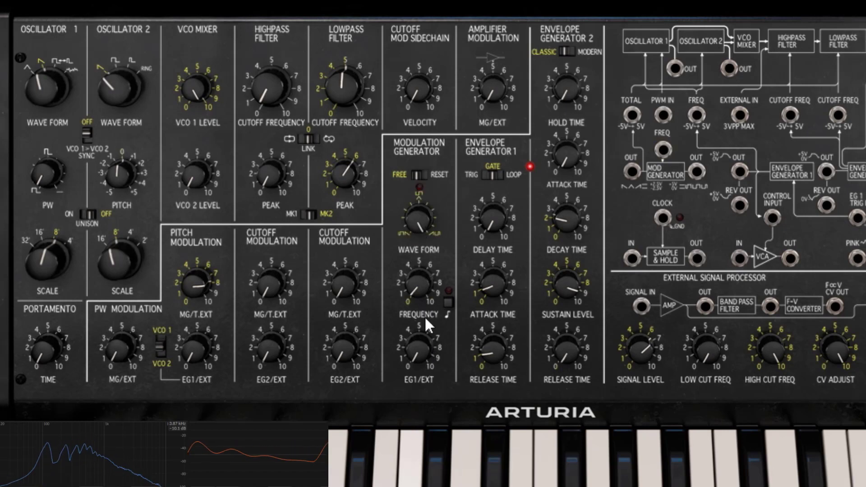
Try the Sync and Sync Triplets rate types of the modulation generator, varying its frequency in each.
click(447, 302)
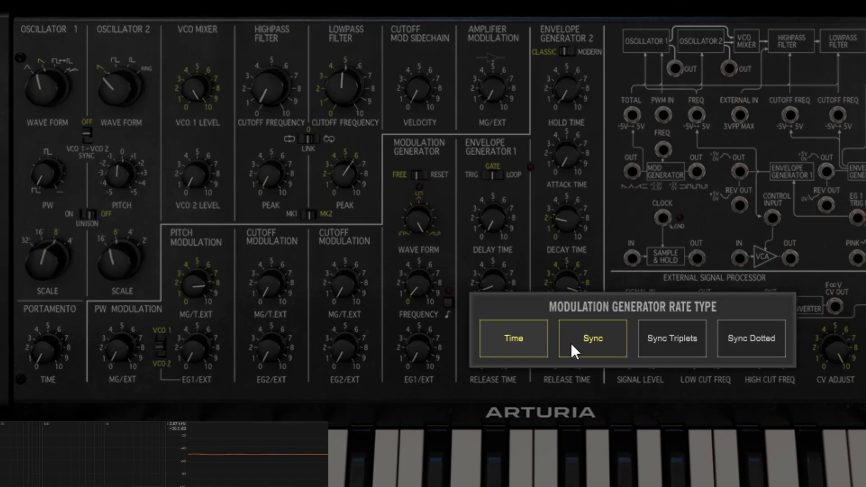
click(592, 338)
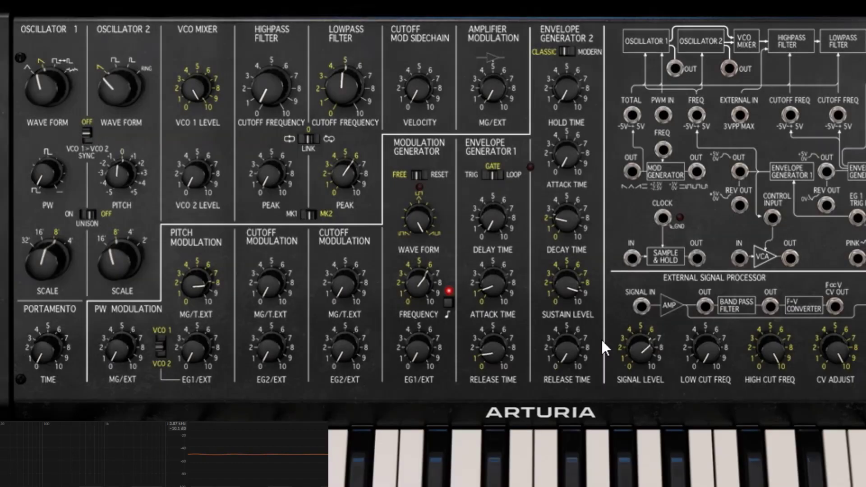
mouse_move(418, 283)
mouse_down()
mouse_move(418, 257)
mouse_move(418, 271)
mouse_up()
click(449, 303)
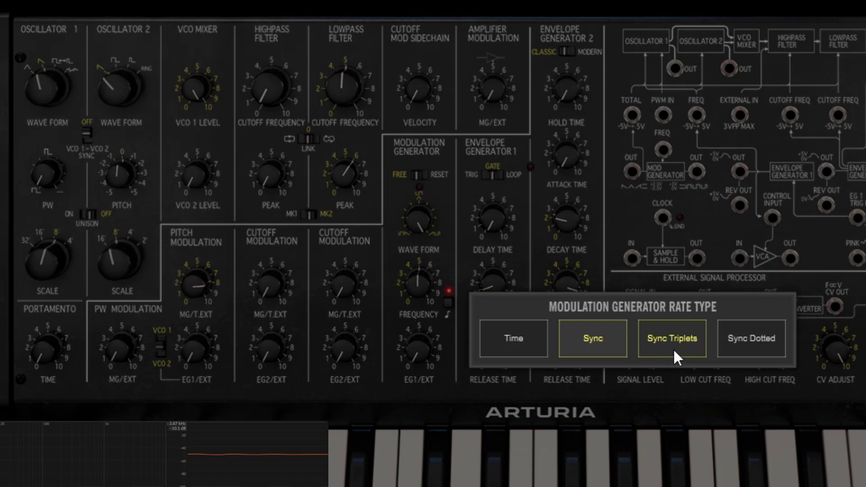
click(674, 351)
drag(418, 281, 418, 299)
Try the Sync Dotted rate type with the modulation generator's frequency at 1/2.d, and return the rate type to Time.
click(451, 300)
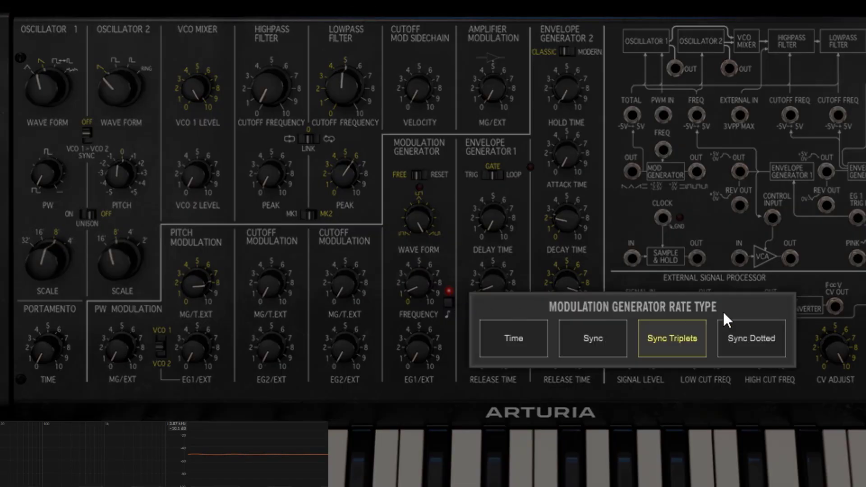
click(764, 344)
drag(394, 284, 394, 264)
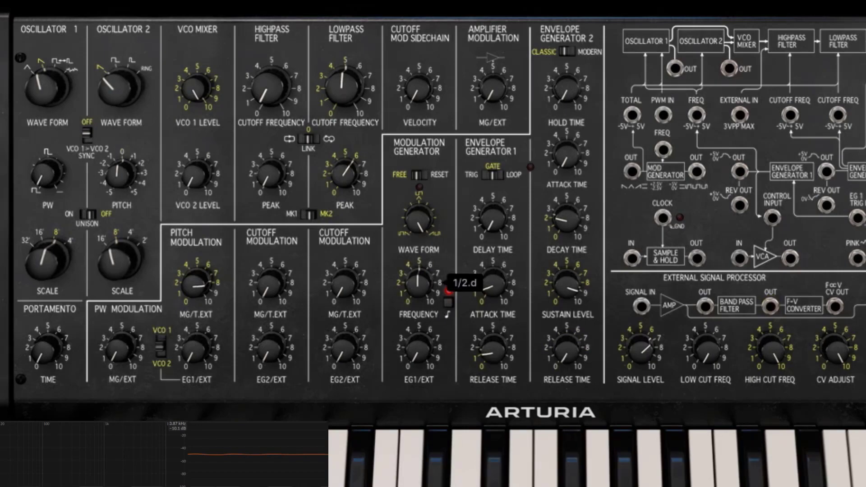
click(449, 302)
click(497, 353)
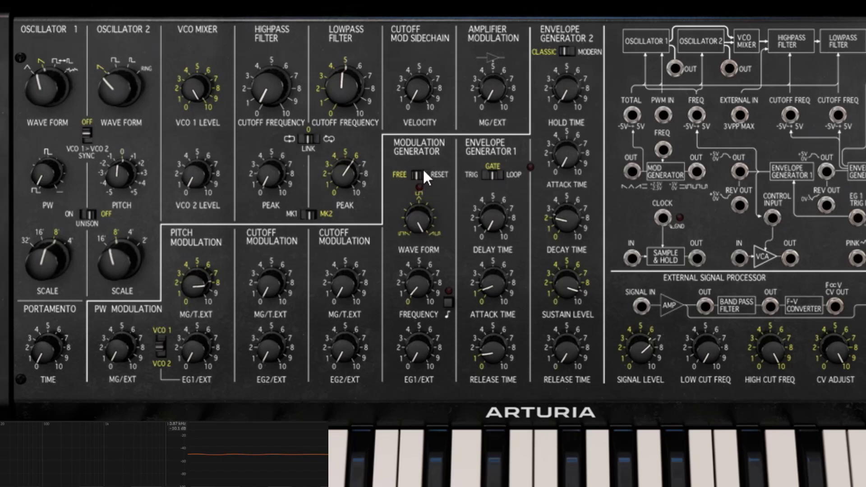
Raise the MG/T.EXT pitch modulation to 0.848 and audition the modulation generator's wave form at about 5 and at 0.
drag(412, 218, 411, 200)
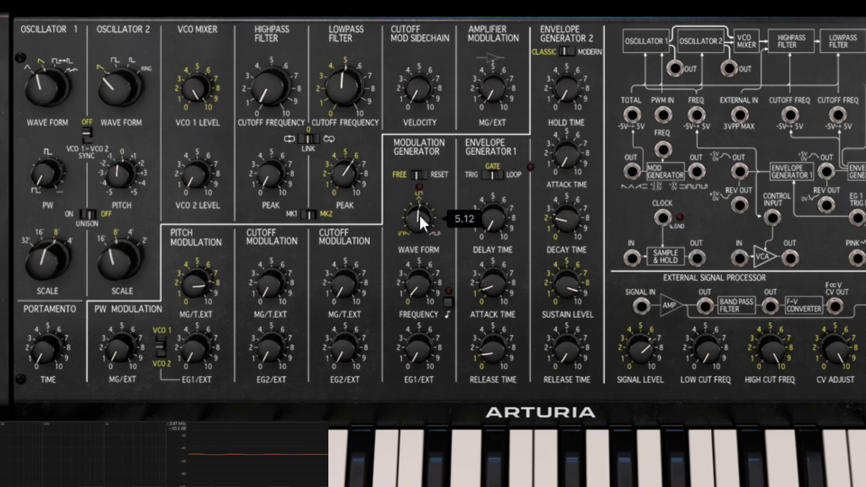
mouse_move(423, 293)
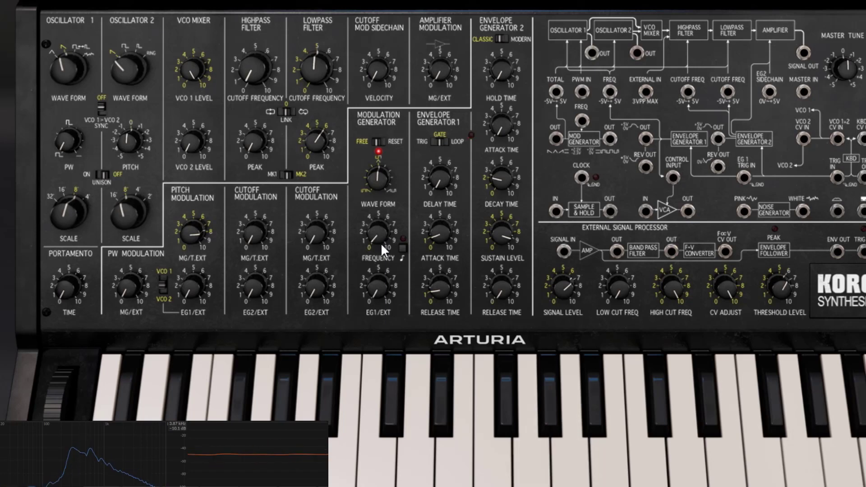
mouse_move(380, 243)
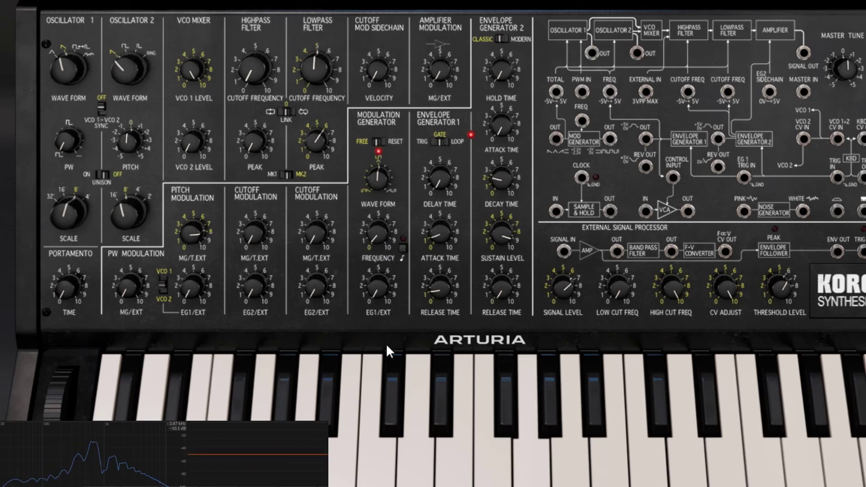
click(497, 476)
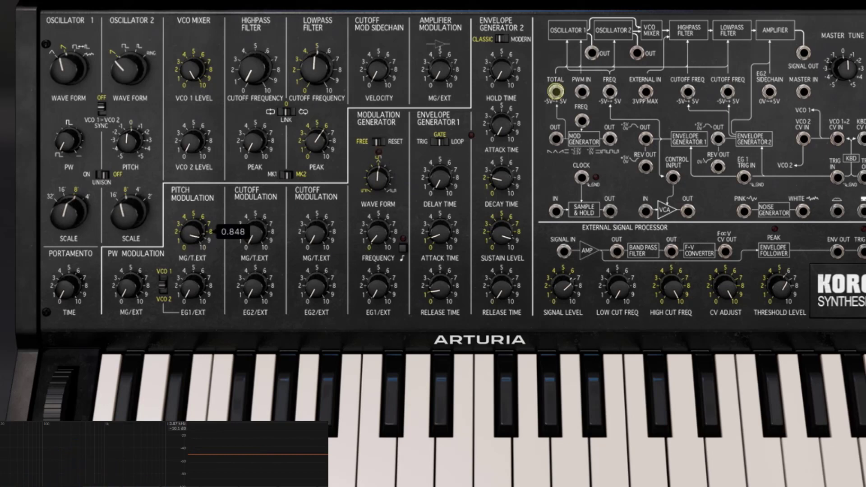
drag(385, 182, 385, 208)
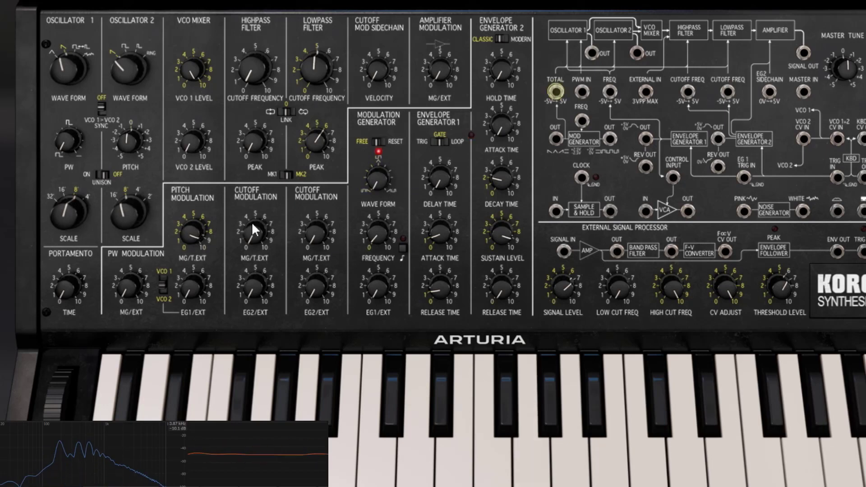
Raise the lowpass cutoff frequency to about 6 and compare the modulation generator's RESET and FREE modes with the wave form near the centre.
drag(315, 68, 314, 58)
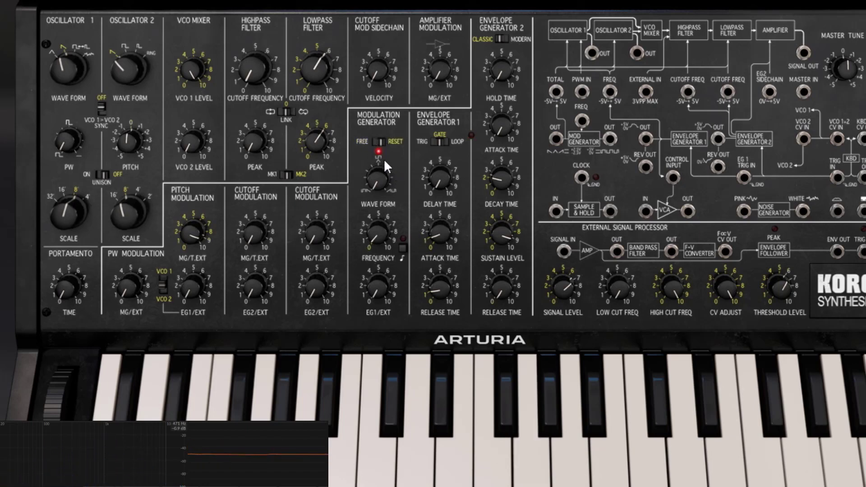
drag(384, 184, 385, 174)
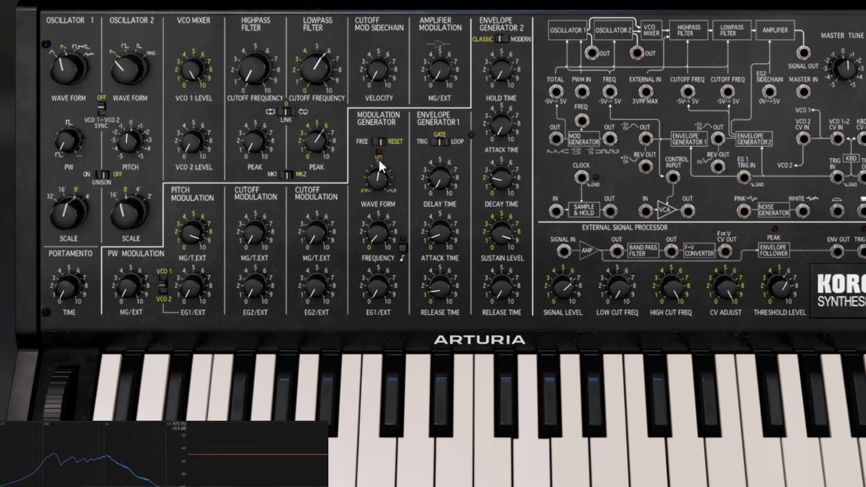
scroll(380, 155, up, 3)
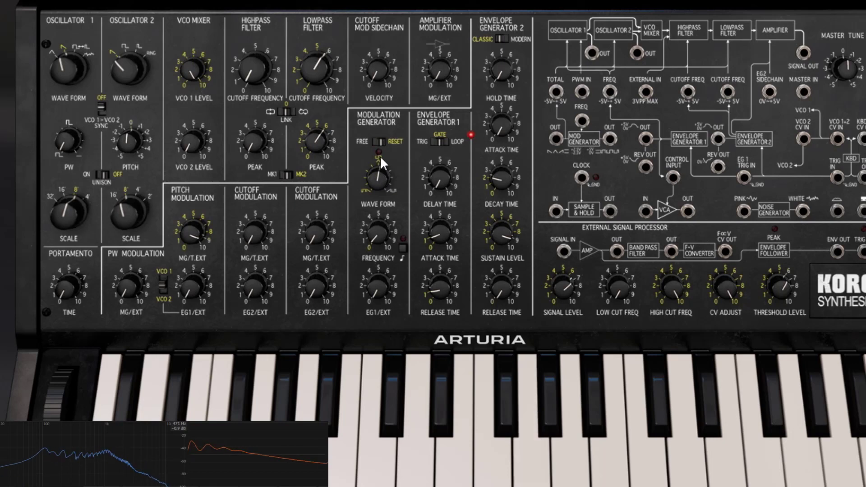
scroll(386, 164, up, 1)
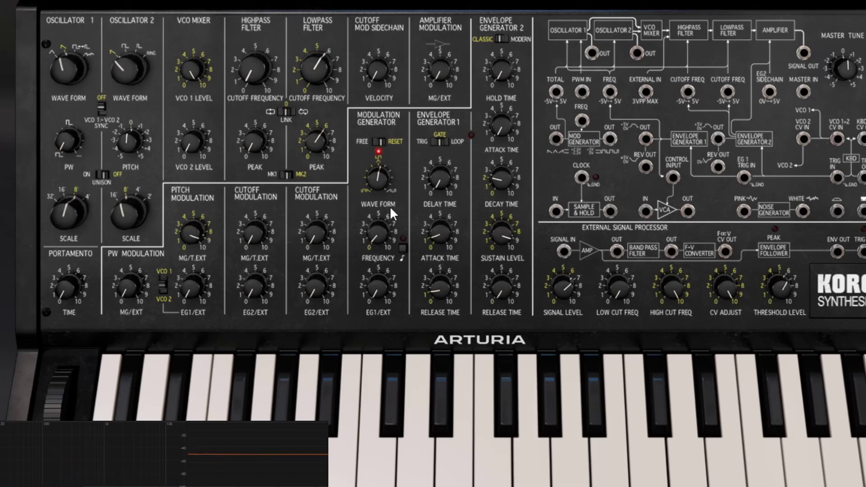
click(378, 143)
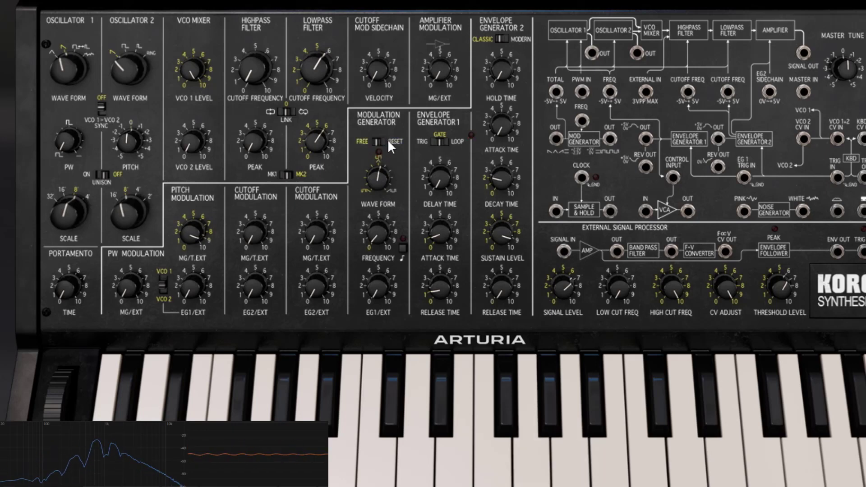
click(380, 139)
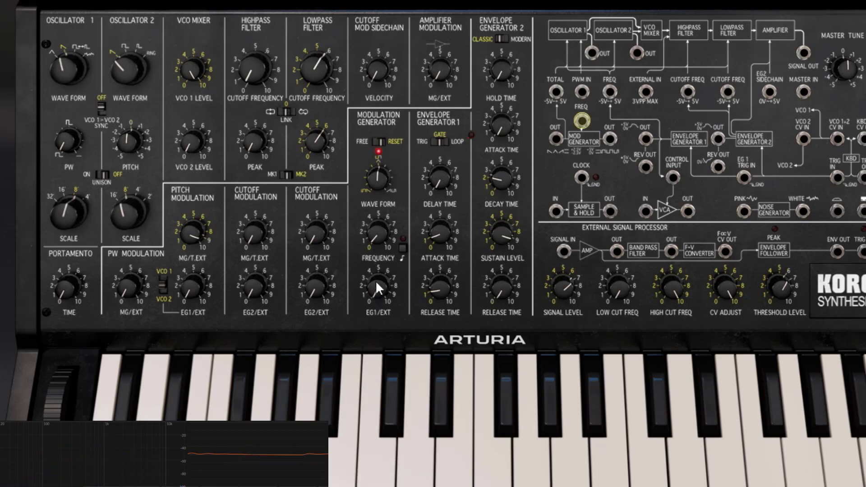
Set the modulation generator's frequency to about 1.09 Hz and its wave form to 0.
mouse_move(367, 284)
mouse_move(391, 232)
drag(390, 233, 391, 251)
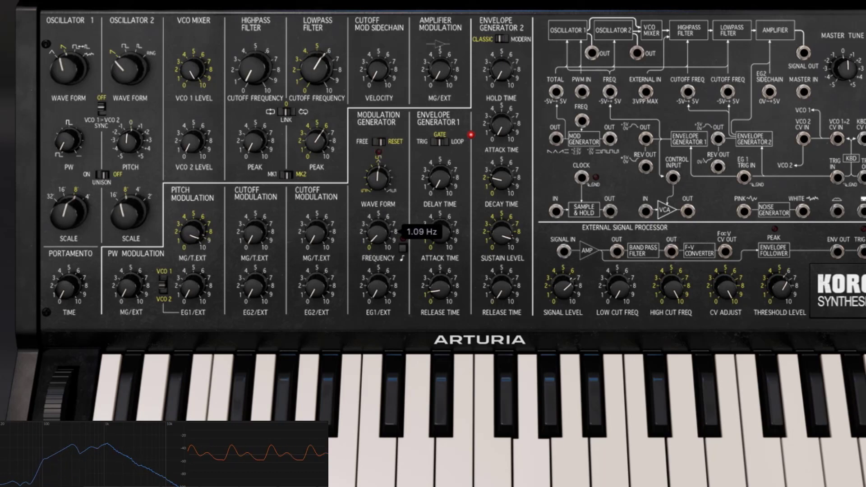
drag(382, 179, 381, 188)
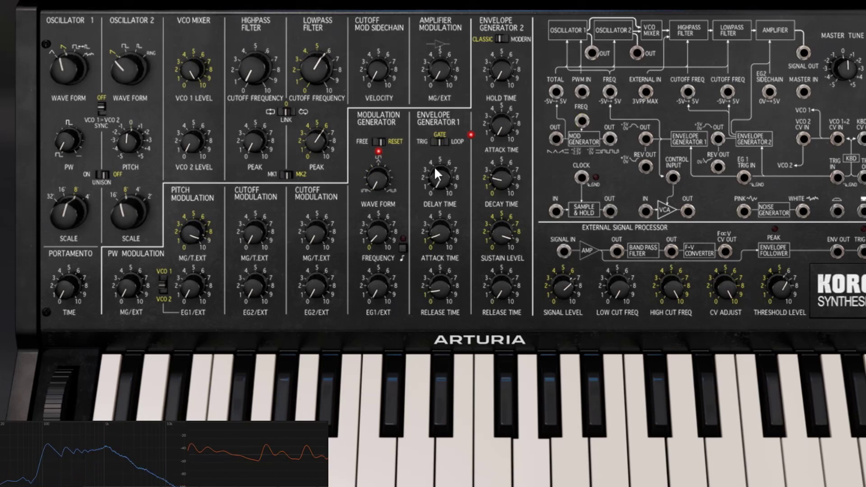
Raise the modulation generator's EG1/EXT amount to about 5 and on to about 7.
mouse_move(369, 291)
mouse_down()
mouse_move(369, 270)
mouse_move(378, 296)
mouse_up()
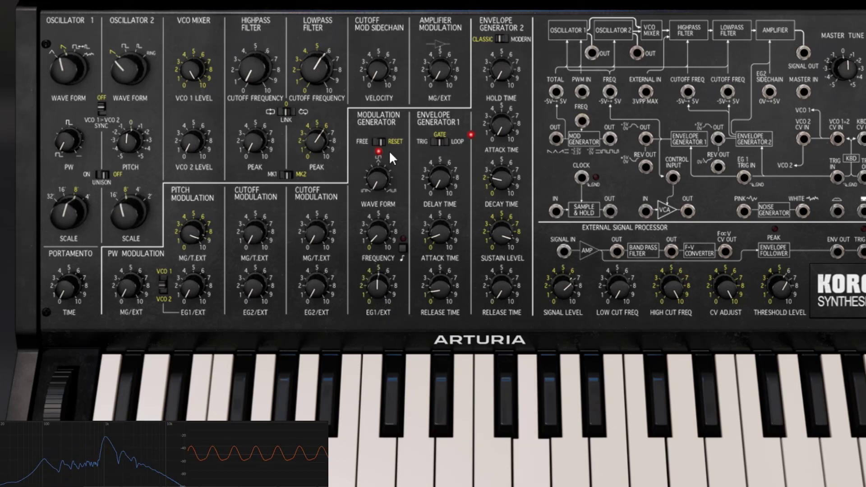
mouse_move(381, 284)
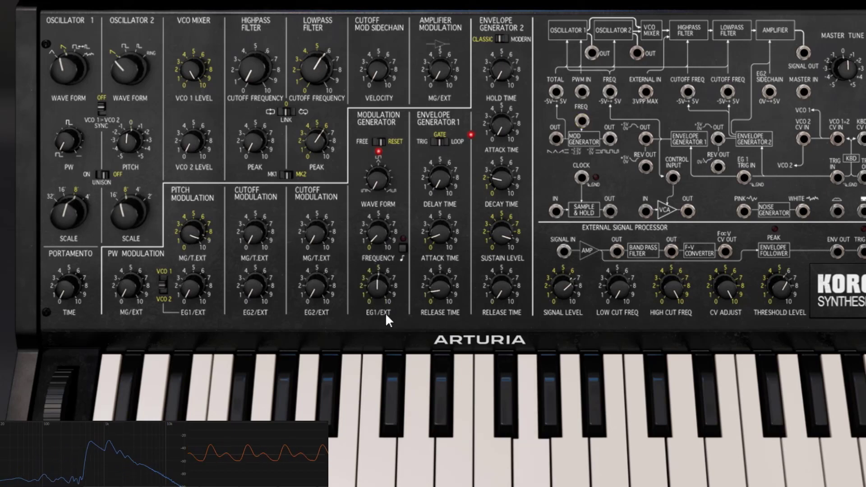
mouse_move(383, 291)
mouse_down()
mouse_move(374, 279)
mouse_move(375, 299)
mouse_up()
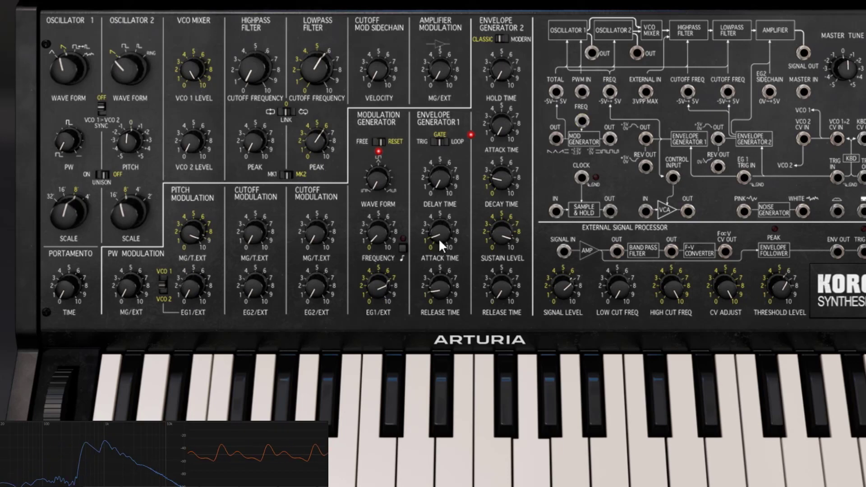
Set envelope generator 1's attack time to about 3.5, release time to about 2 and delay time to about 5.
drag(442, 233, 442, 223)
drag(445, 291, 445, 279)
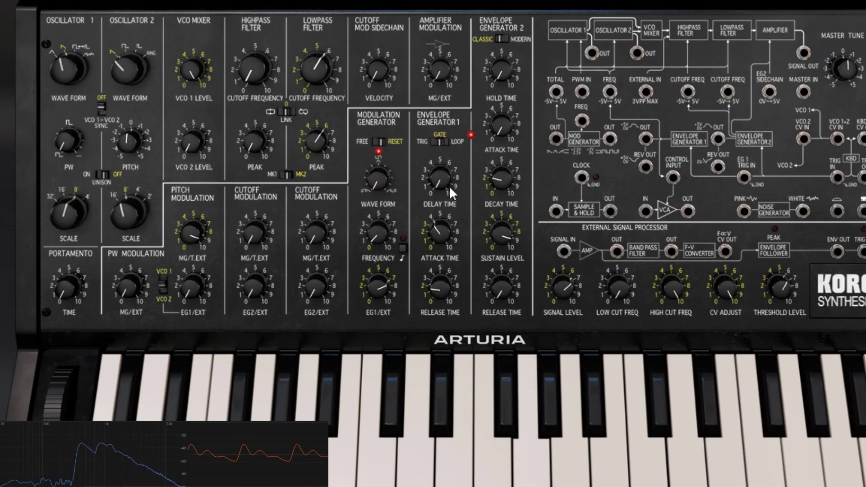
drag(449, 186, 449, 180)
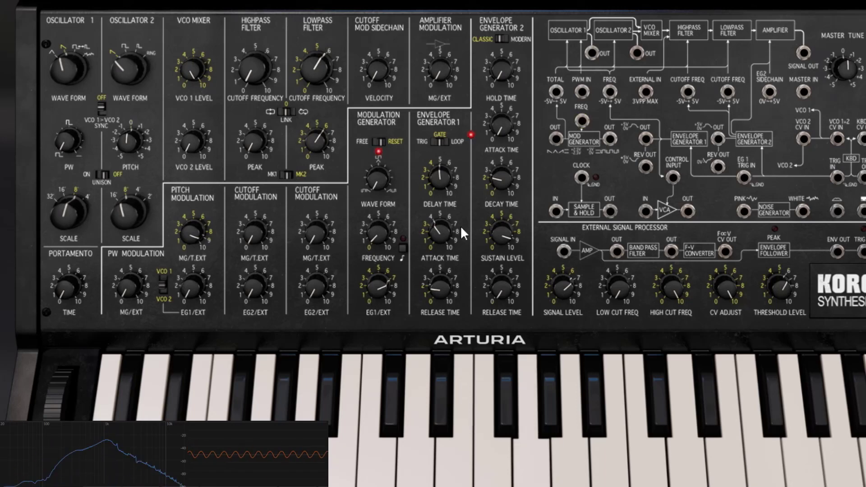
Raise envelope generator 1's delay time to about 8, reset it to 0, and adjust the attack time.
drag(437, 177, 445, 193)
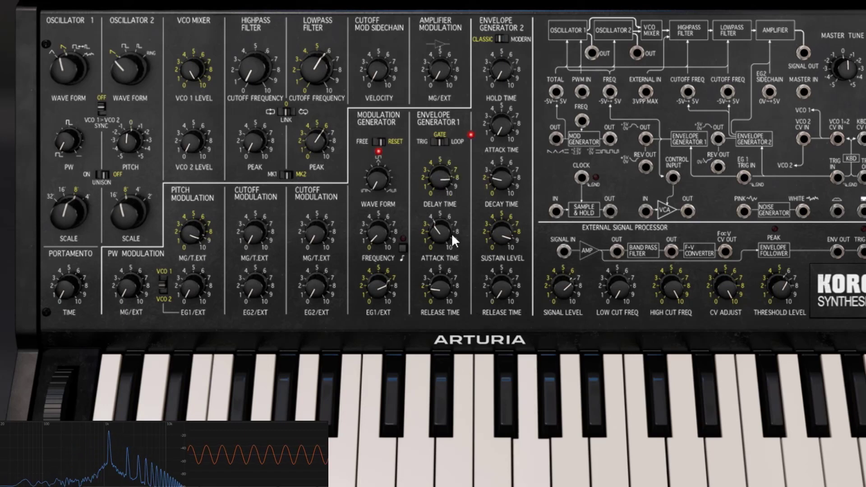
mouse_move(442, 177)
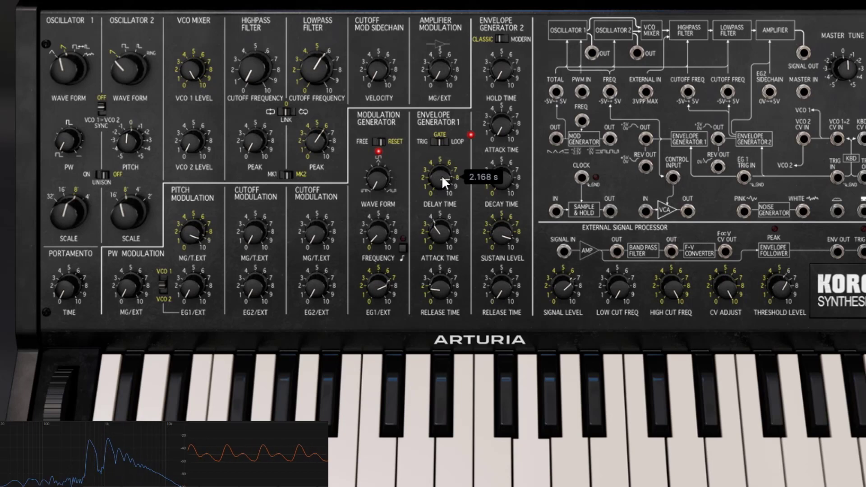
double_click(441, 173)
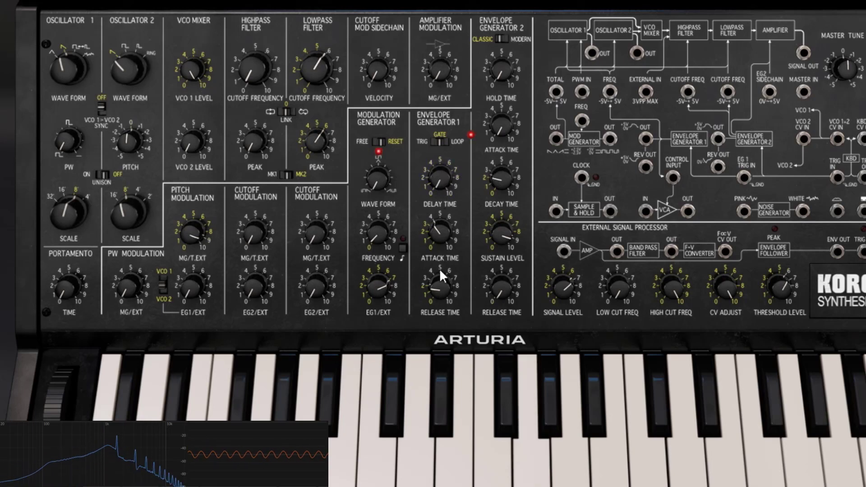
drag(440, 233, 434, 230)
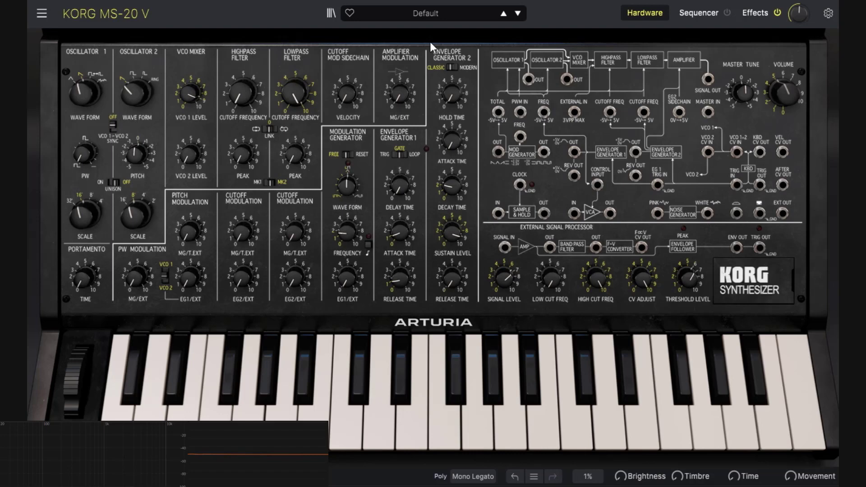
Set envelope generator 2's decay time and sustain level to 0.
mouse_move(445, 90)
mouse_move(456, 142)
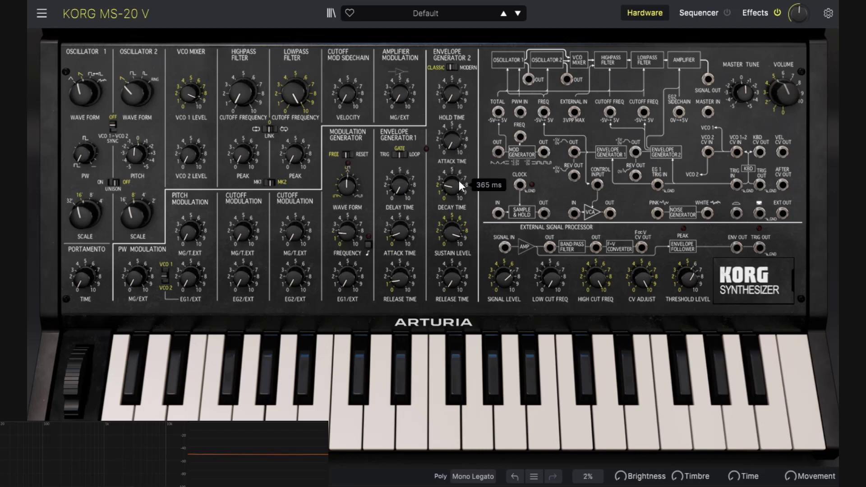
drag(453, 183, 453, 156)
drag(452, 232, 452, 226)
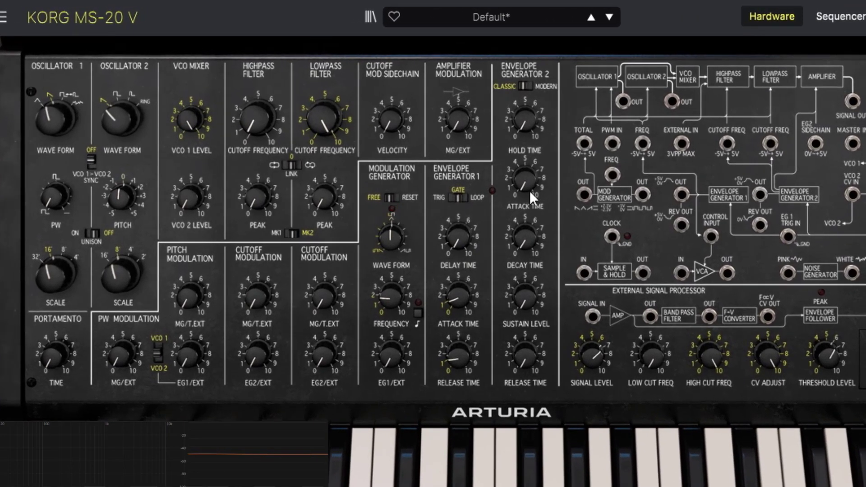
Raise envelope generator 2's attack time to about 5.5 and on to about 8.
mouse_move(450, 141)
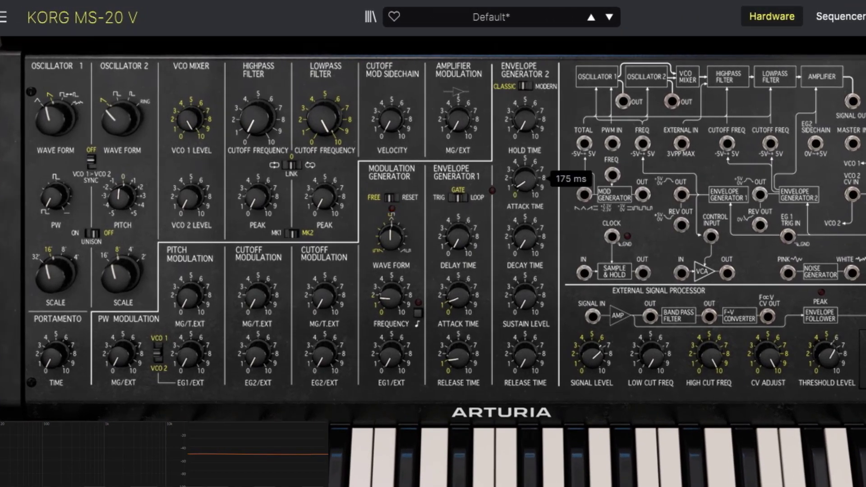
drag(525, 179, 525, 151)
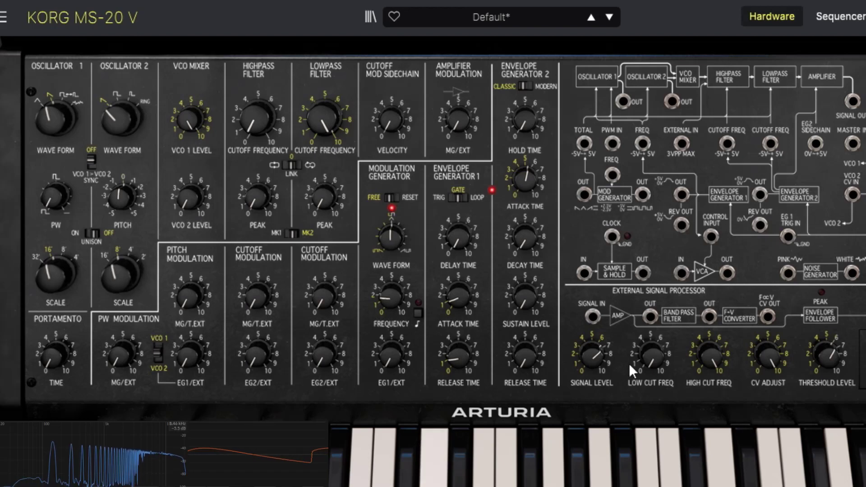
drag(525, 178, 525, 163)
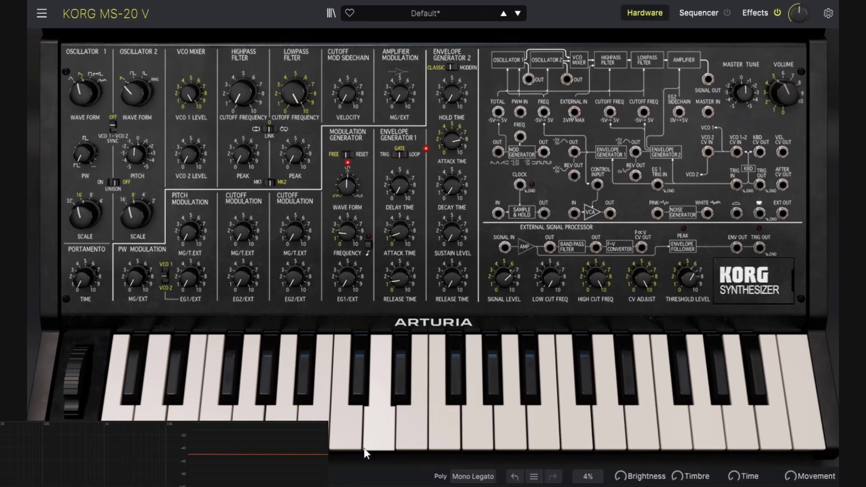
Raise envelope generator 2's decay time to about 5, lower it to 32 ms, and return it to about 5.
drag(447, 194, 450, 153)
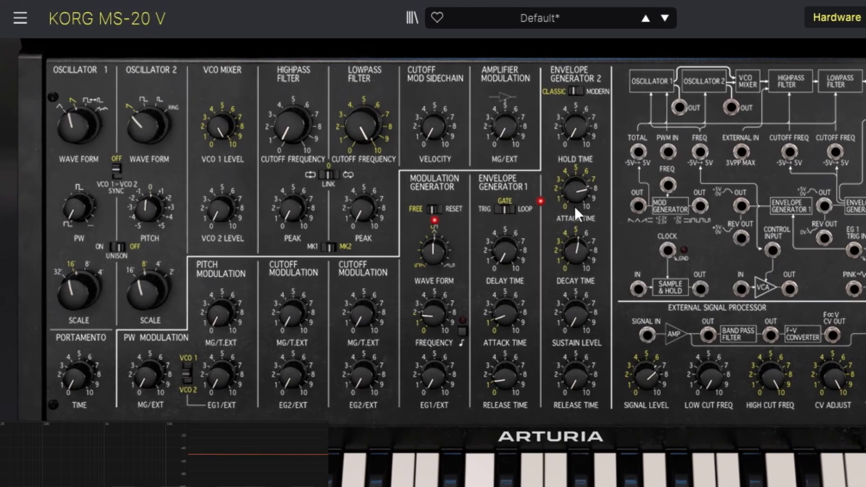
drag(575, 207, 575, 195)
drag(581, 255, 578, 258)
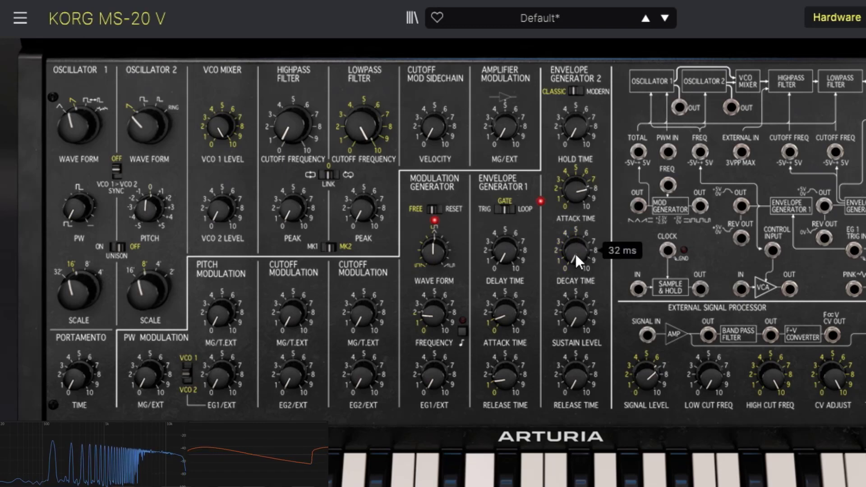
drag(575, 254, 575, 221)
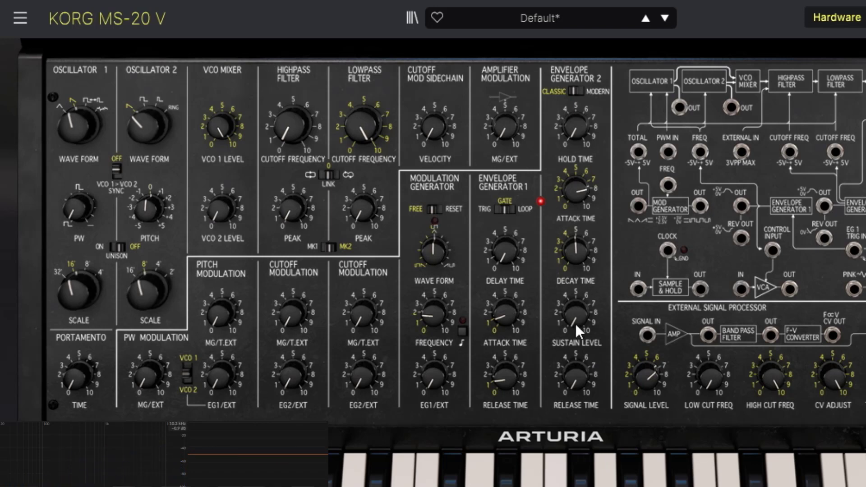
Set envelope generator 2's sustain level to about 2, and its release time to about 5 and back down to about 1.
drag(578, 332, 578, 313)
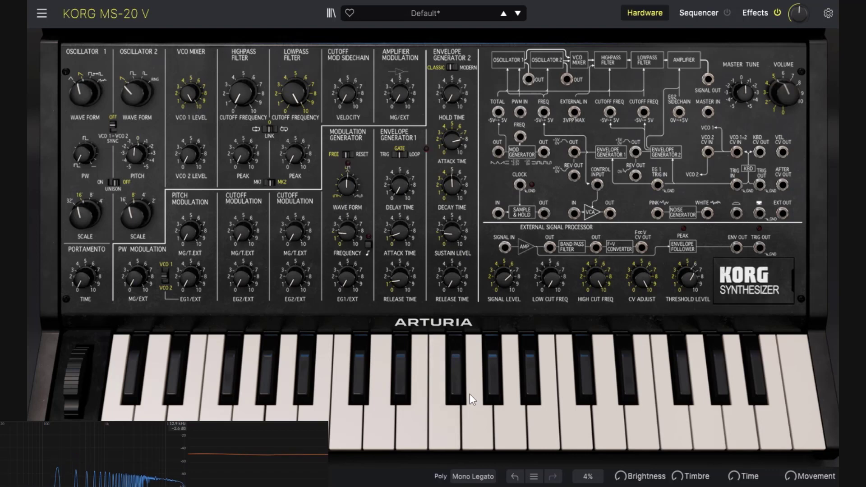
mouse_move(448, 277)
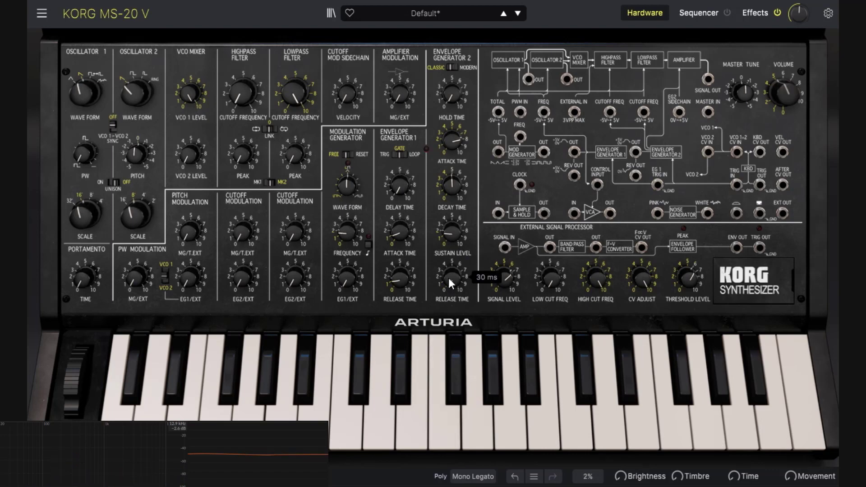
scroll(448, 277, up, 10)
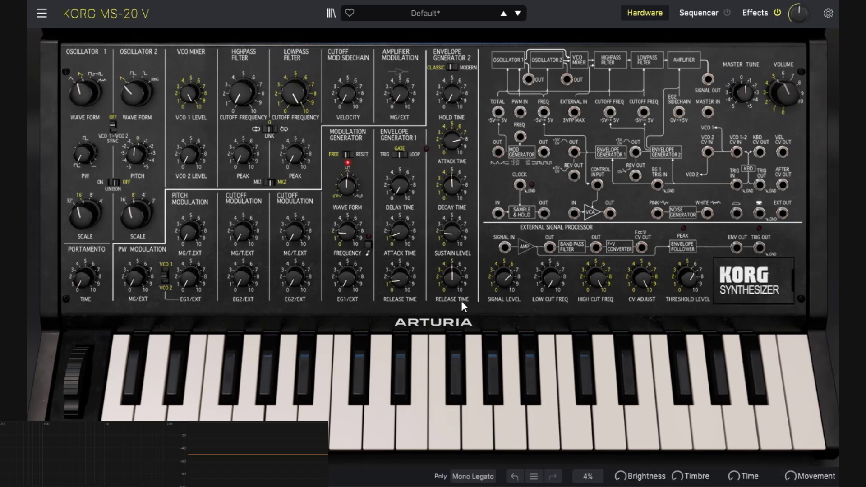
mouse_move(451, 276)
mouse_down()
mouse_move(451, 297)
mouse_move(451, 284)
mouse_up()
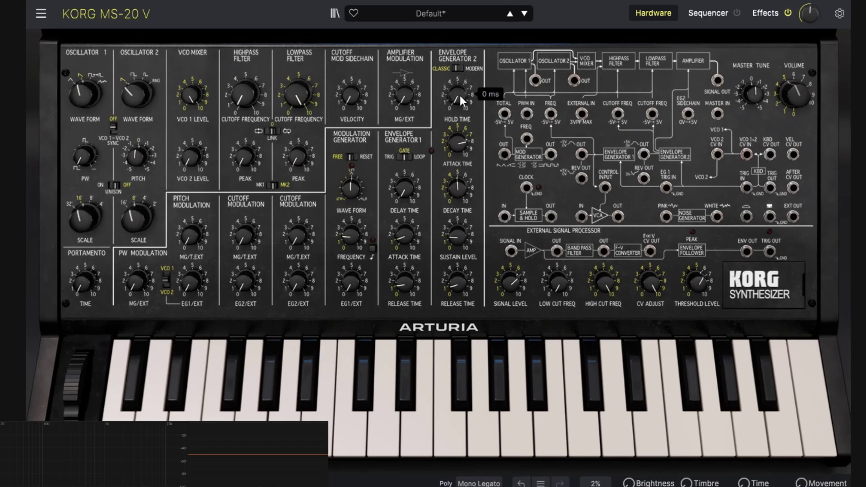
Fine-tune envelope generator 2's sustain level to about 0.236 and release time to about 1.7, and audition them with a note.
mouse_move(456, 96)
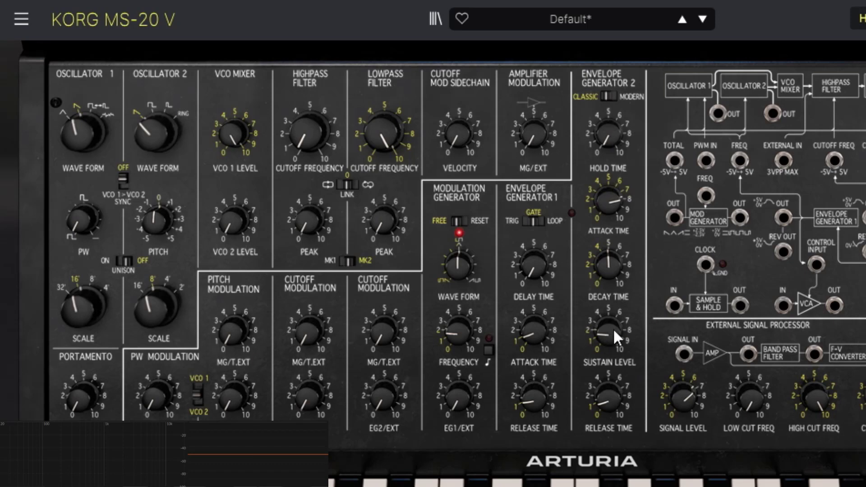
mouse_move(610, 331)
mouse_down()
mouse_move(610, 342)
mouse_move(610, 334)
mouse_up()
drag(608, 334, 608, 327)
drag(622, 397, 622, 386)
mouse_move(454, 100)
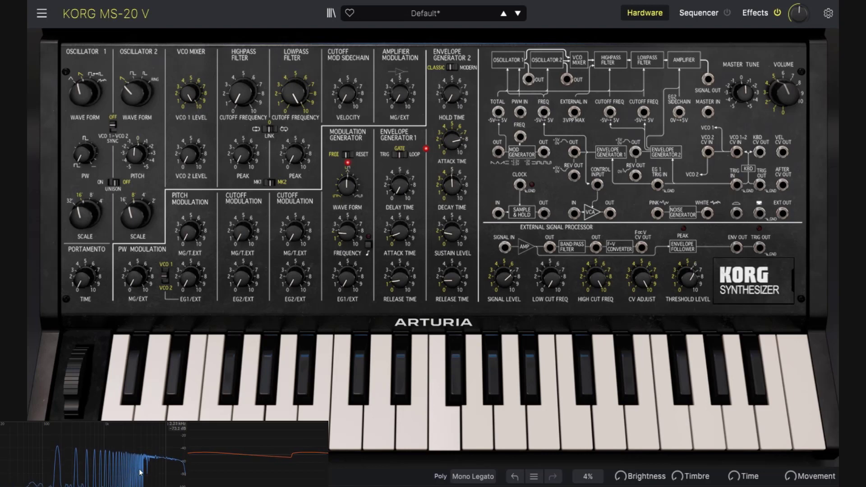
mouse_move(454, 235)
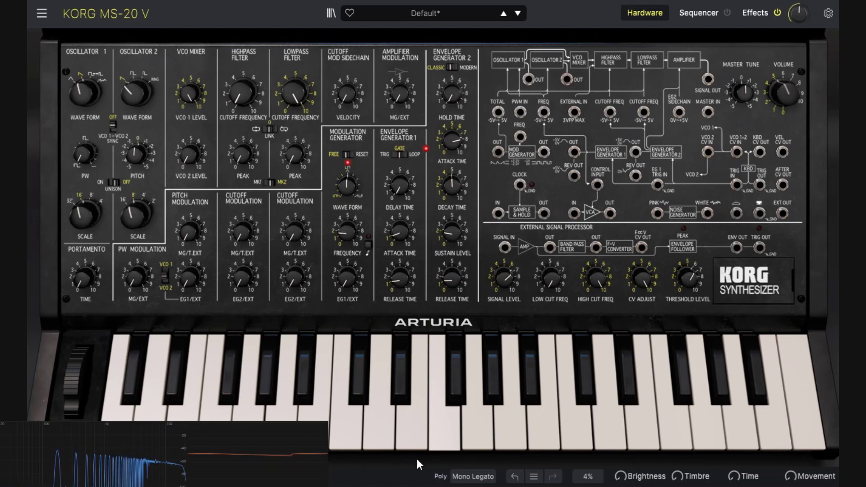
click(447, 437)
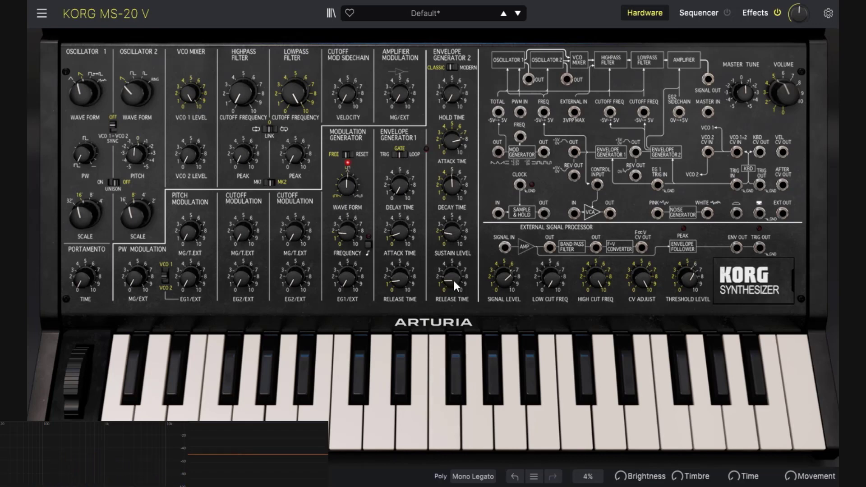
mouse_move(452, 280)
Compare envelope generator 2's hold time at 3.337 s and at a dial setting of about 3.5 by playing notes.
drag(450, 93, 450, 73)
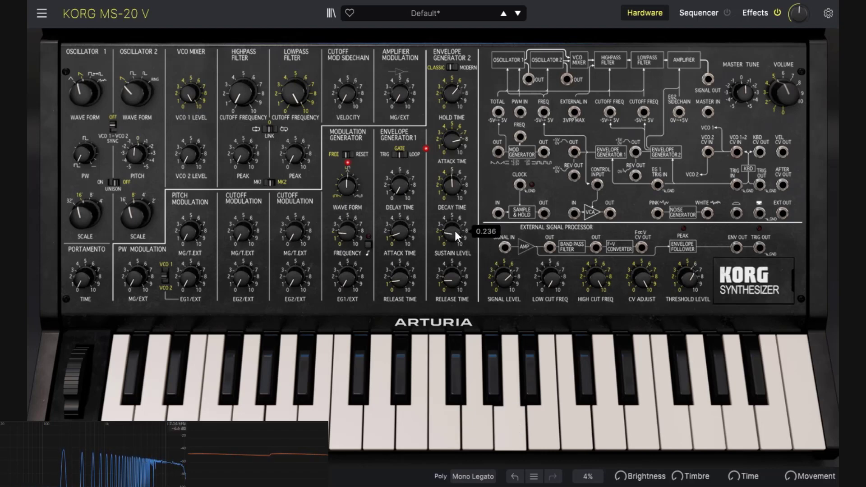
click(511, 439)
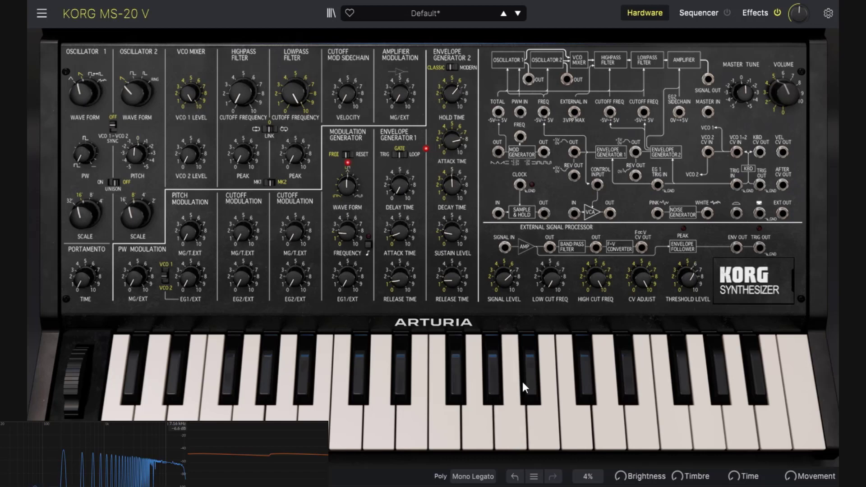
mouse_move(455, 96)
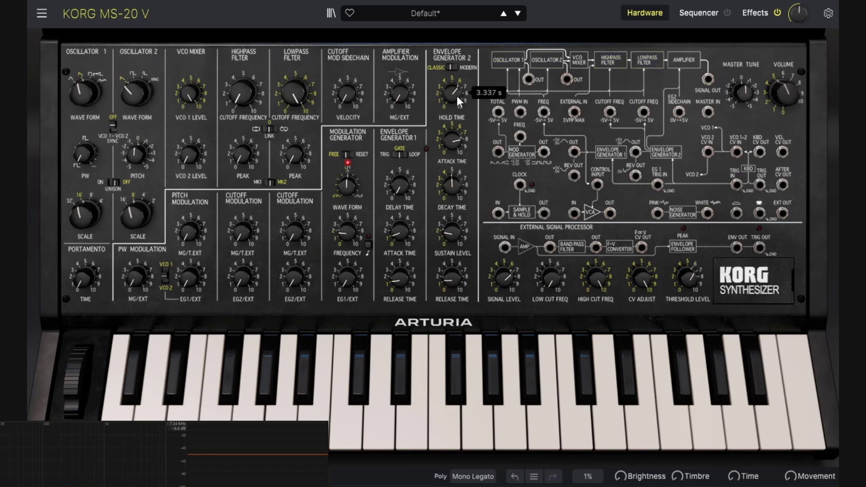
mouse_move(456, 96)
mouse_down()
mouse_move(456, 77)
mouse_move(457, 96)
mouse_up()
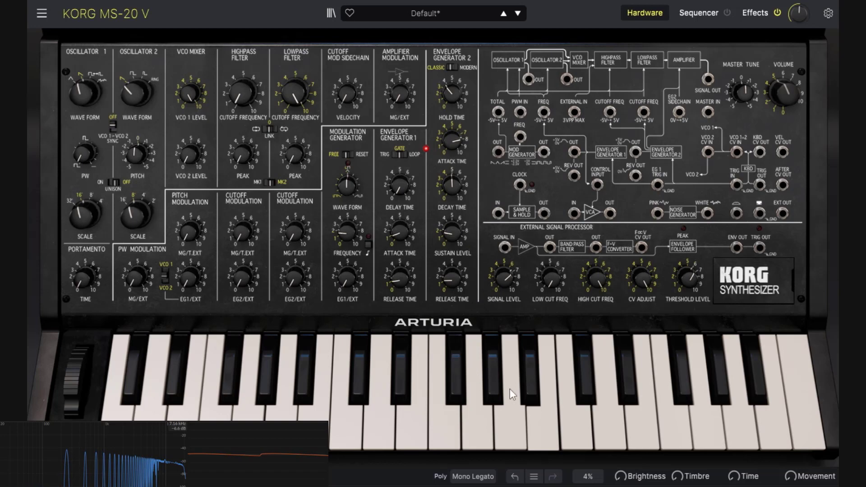
click(558, 434)
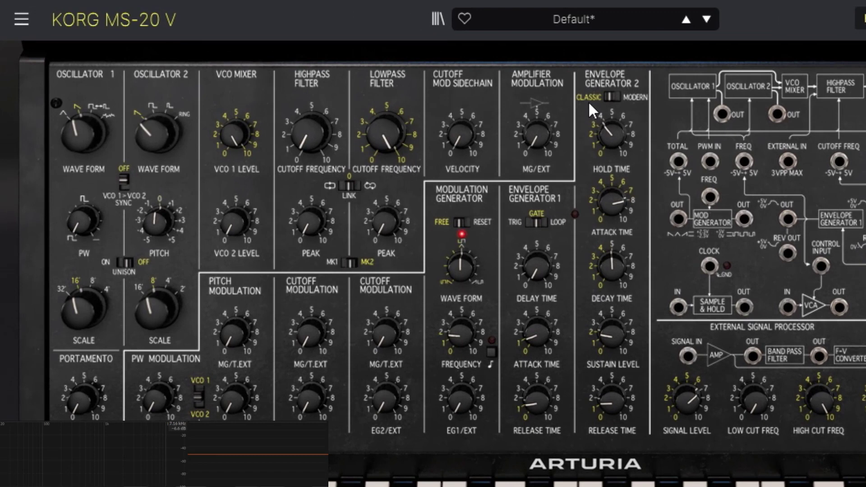
Switch envelope generator 2 to MODERN mode and try its decay curve at -1.28 and 20.0.
click(620, 93)
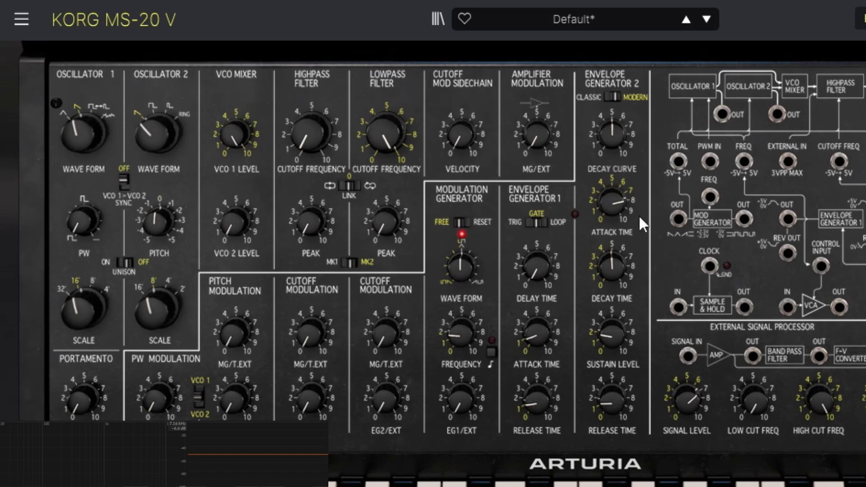
mouse_move(612, 132)
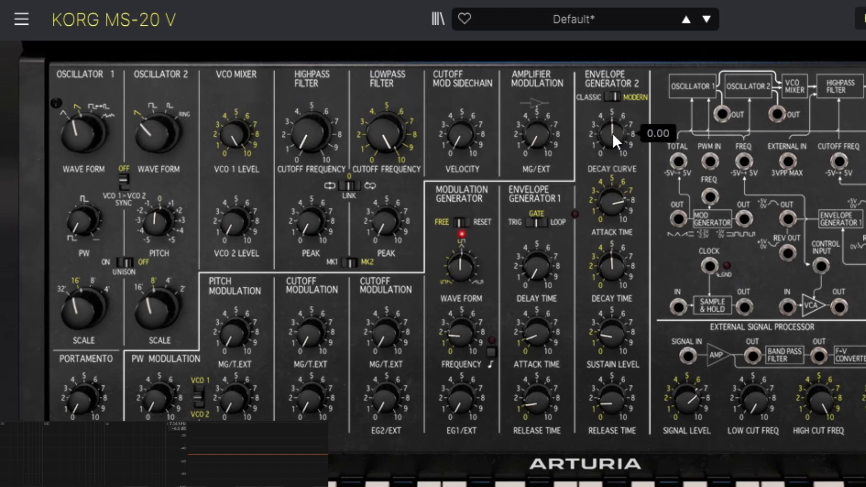
drag(612, 132, 612, 139)
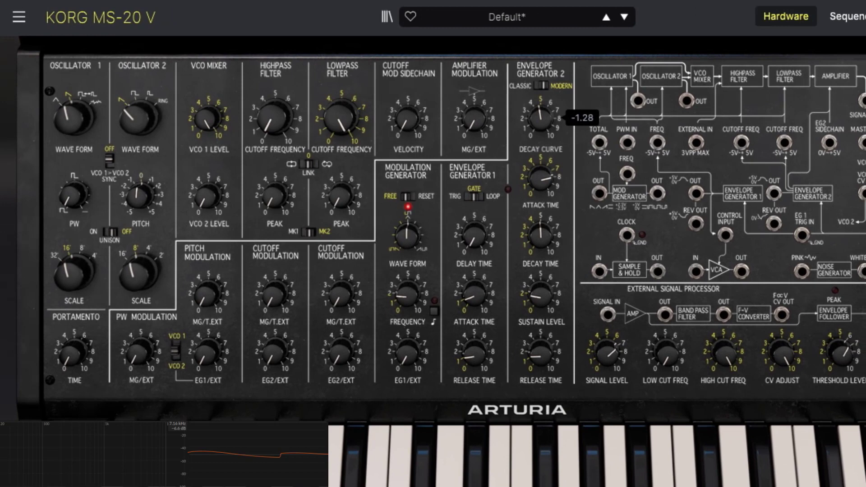
mouse_move(543, 118)
mouse_down()
mouse_move(542, 135)
mouse_move(536, 88)
mouse_move(538, 115)
mouse_up()
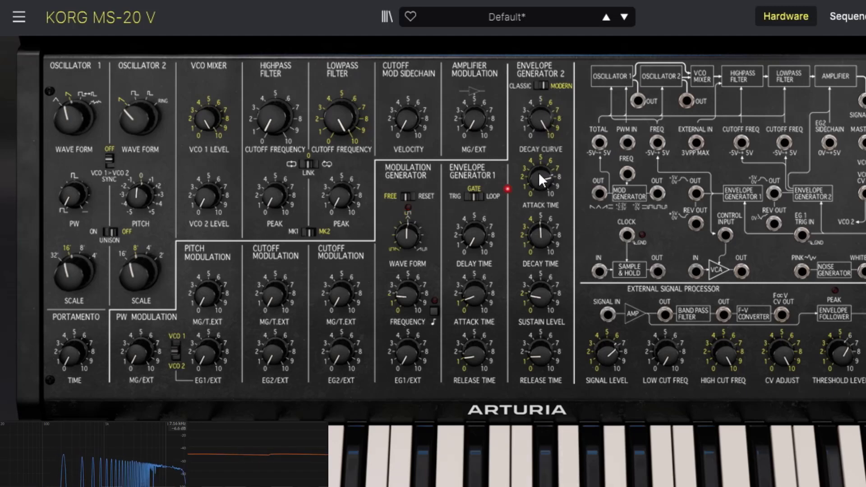
Lower envelope generator 2's attack time to 1.752 s and return the decay curve to near the centre.
mouse_move(538, 172)
mouse_down()
mouse_move(538, 189)
mouse_move(542, 177)
mouse_up()
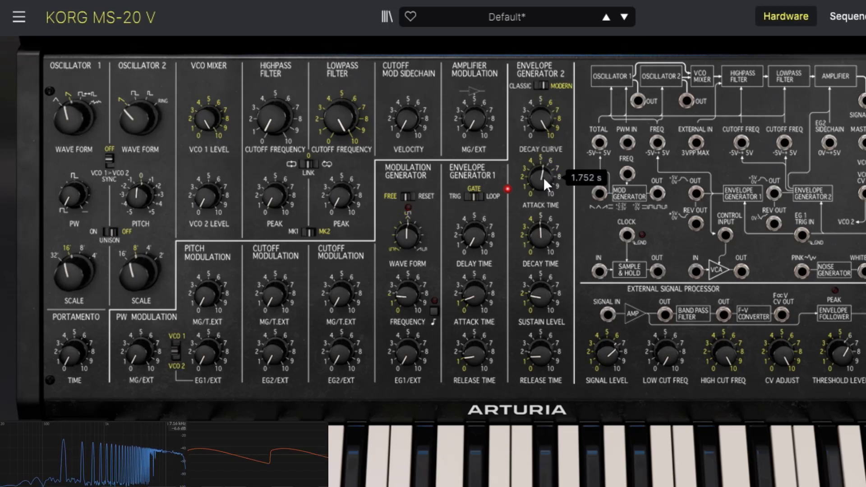
mouse_move(546, 115)
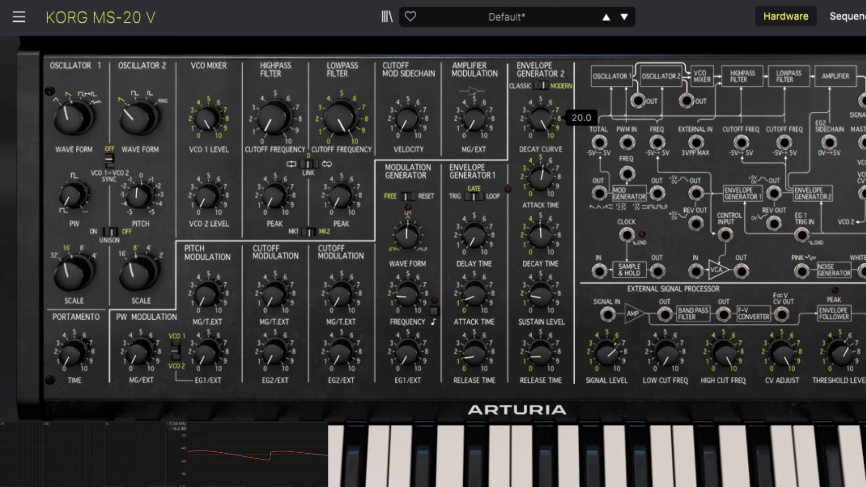
scroll(542, 113, down, 4)
drag(544, 107, 541, 115)
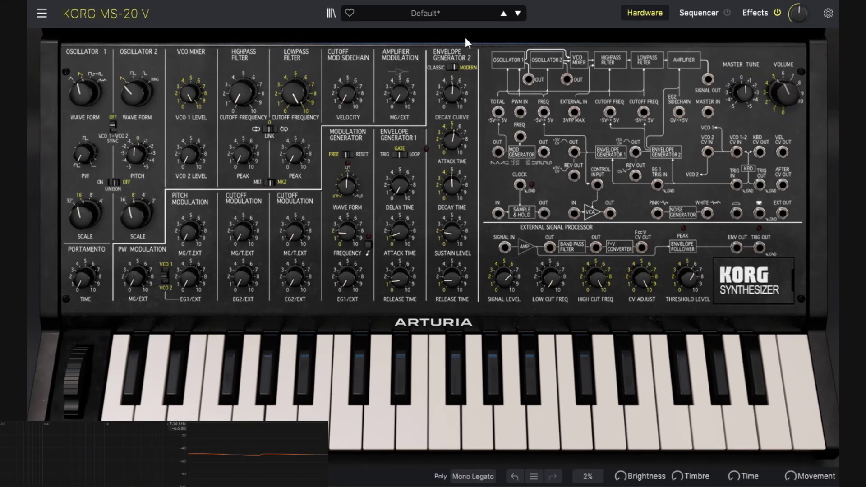
Reload the Default preset from the Template category.
click(425, 13)
mouse_move(435, 175)
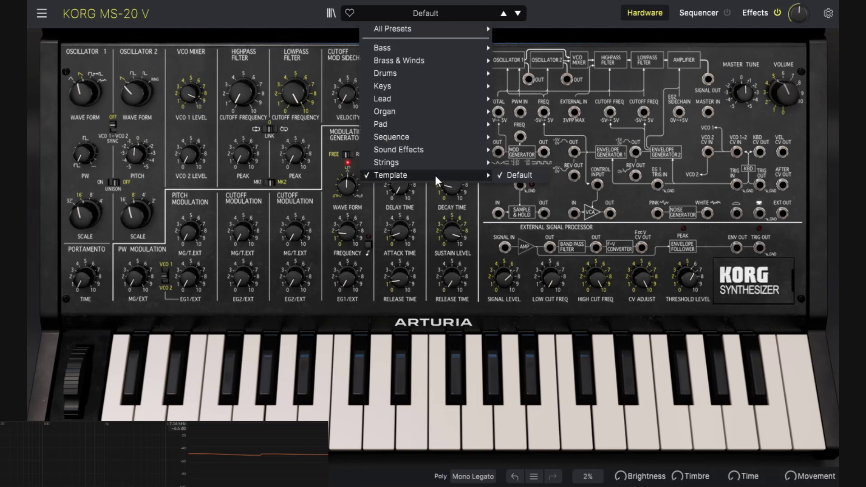
click(507, 177)
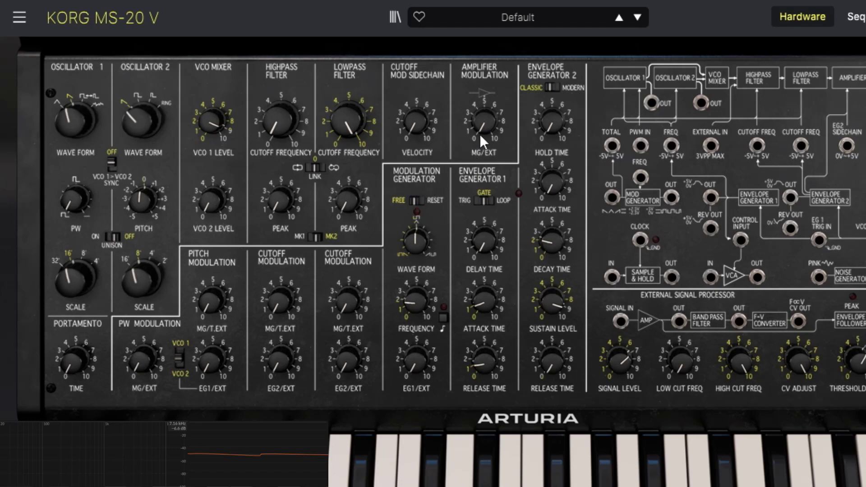
Raise the amplifier modulation's MG/EXT amount to about 6.
drag(480, 134, 480, 87)
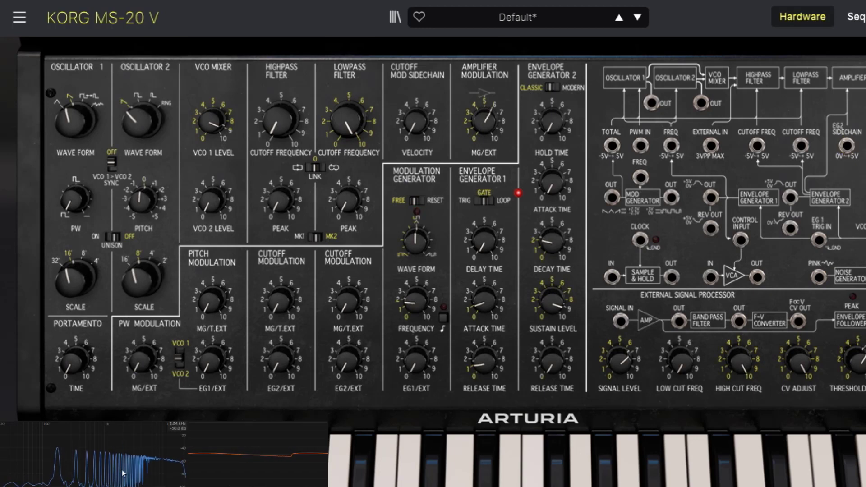
Raise the modulation generator's frequency to about 3 and lower the amplifier modulation's MG/EXT amount to 0.248.
mouse_move(493, 116)
mouse_down()
mouse_move(493, 78)
mouse_move(493, 108)
mouse_up()
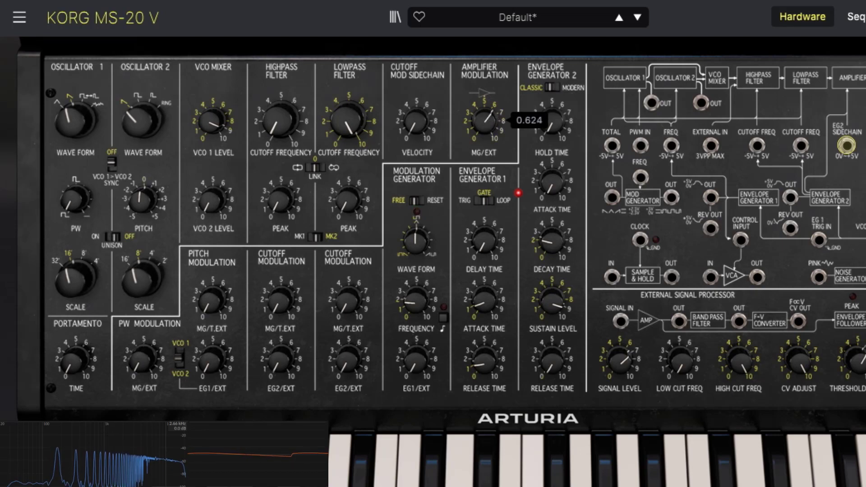
mouse_move(409, 298)
mouse_down()
mouse_move(410, 283)
mouse_move(413, 300)
mouse_up()
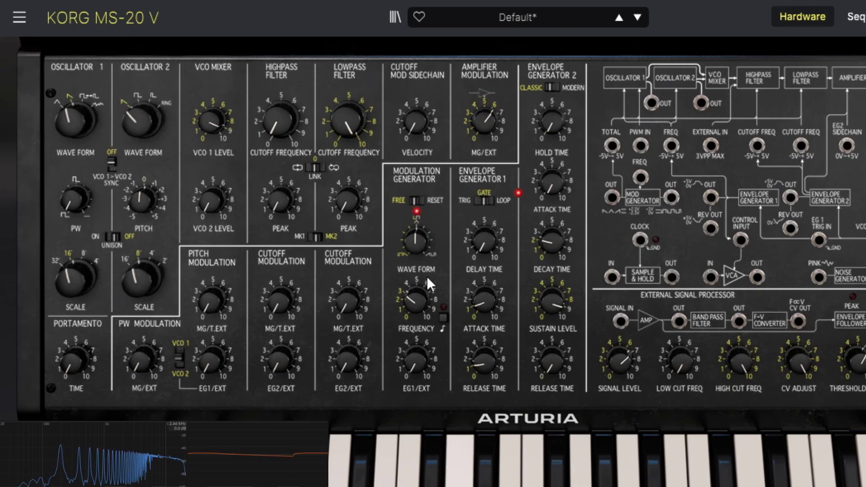
drag(484, 120, 485, 167)
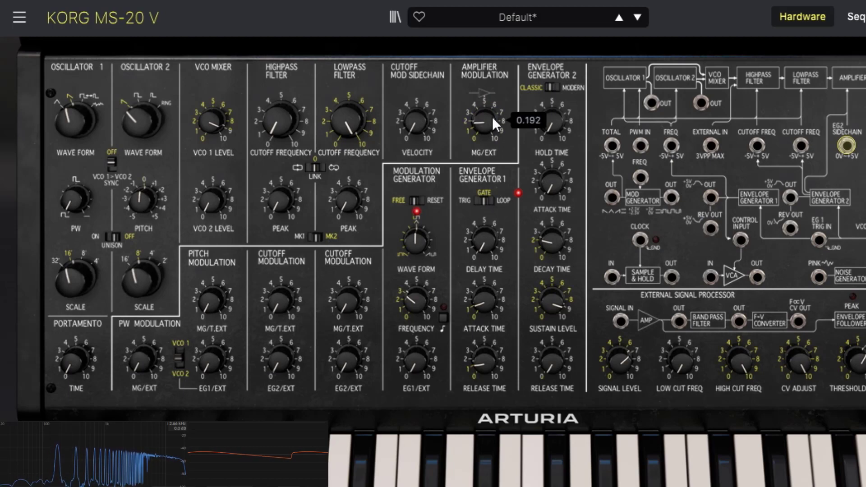
drag(492, 119, 490, 120)
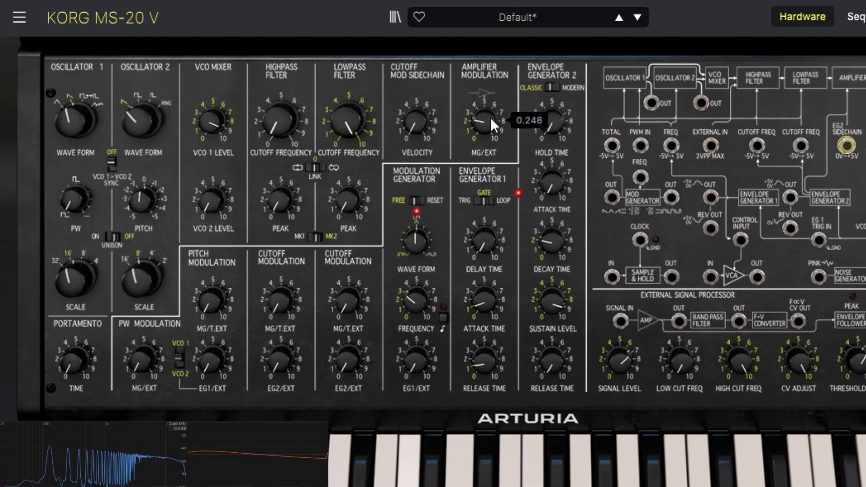
Try the pitch modulation's EG1/EXT and MG/T.EXT amounts and reset both to zero.
drag(211, 360, 211, 289)
double_click(211, 359)
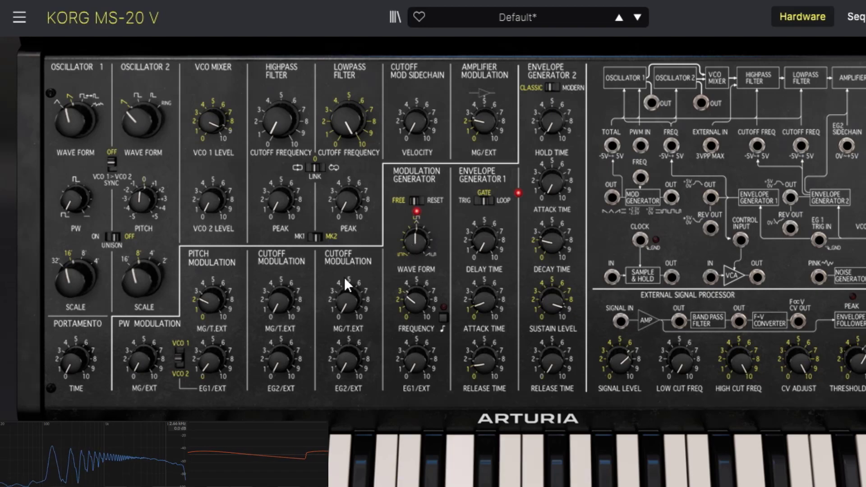
double_click(214, 294)
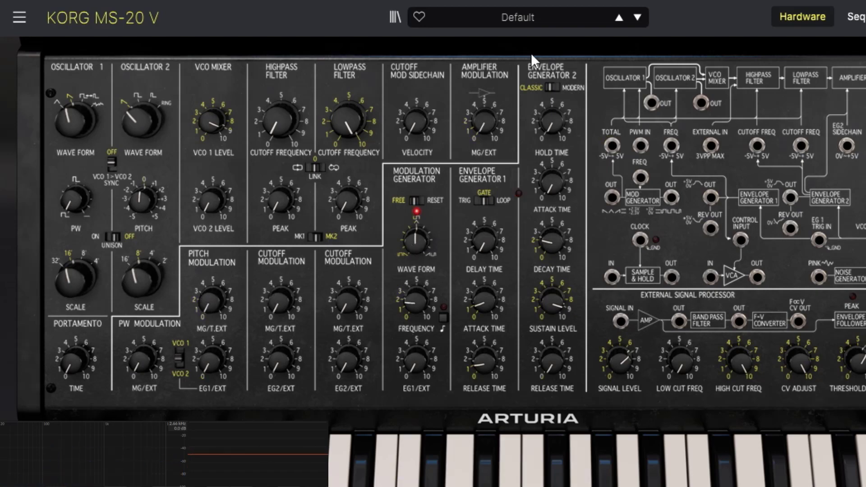
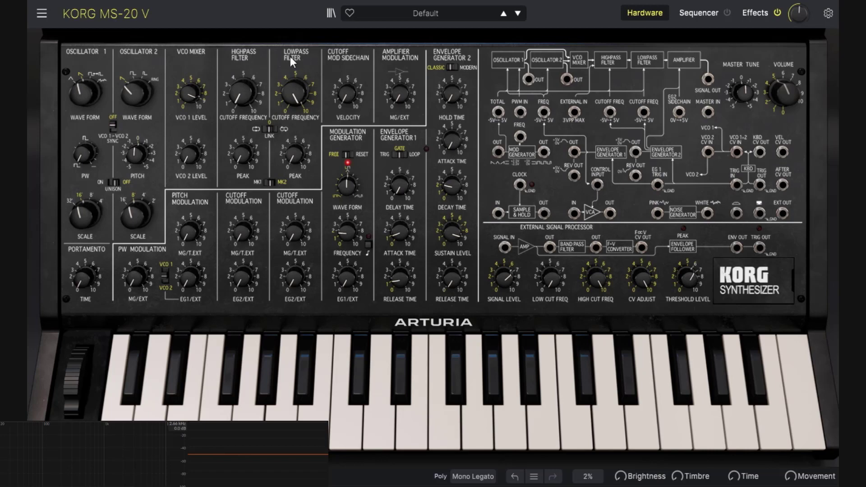
Raise the VCO 1 and VCO 2 levels to 10 and detune oscillator 2's pitch to about 0.014 st.
scroll(194, 101, up, 3)
drag(194, 102, 215, 117)
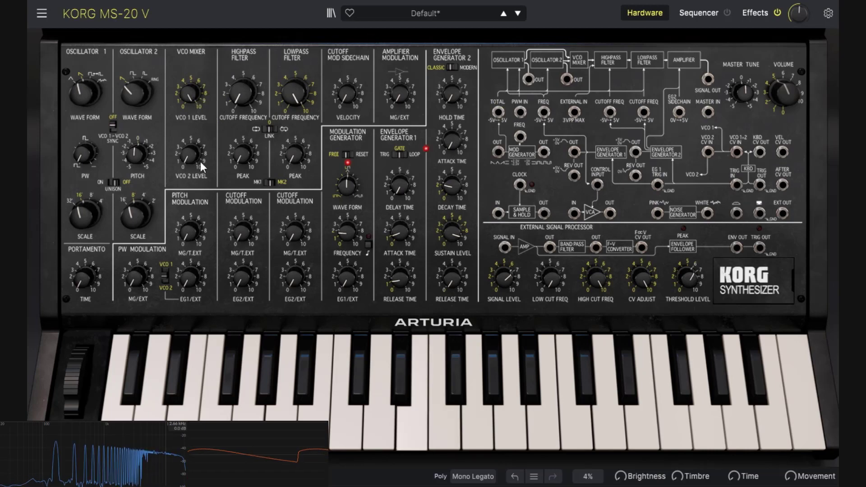
drag(189, 155, 189, 147)
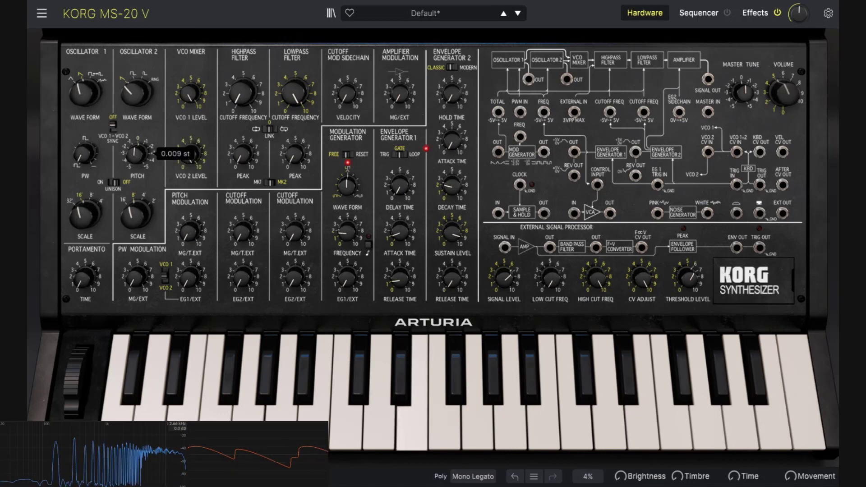
double_click(140, 156)
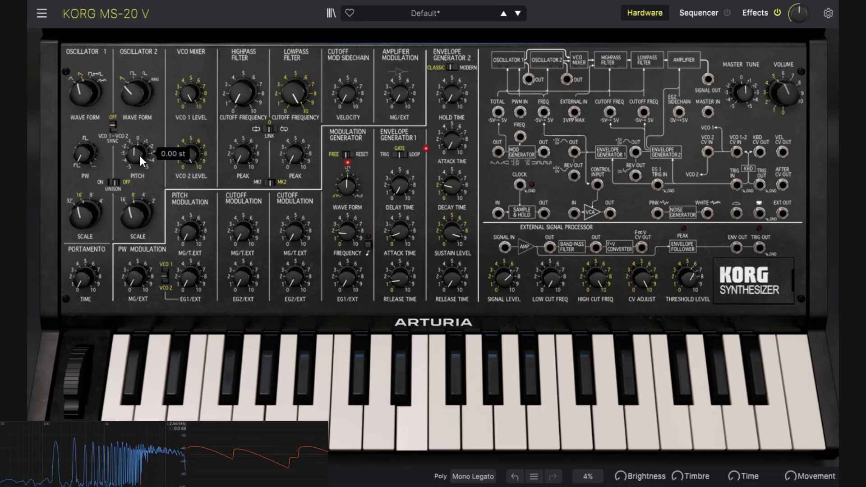
drag(140, 156, 140, 155)
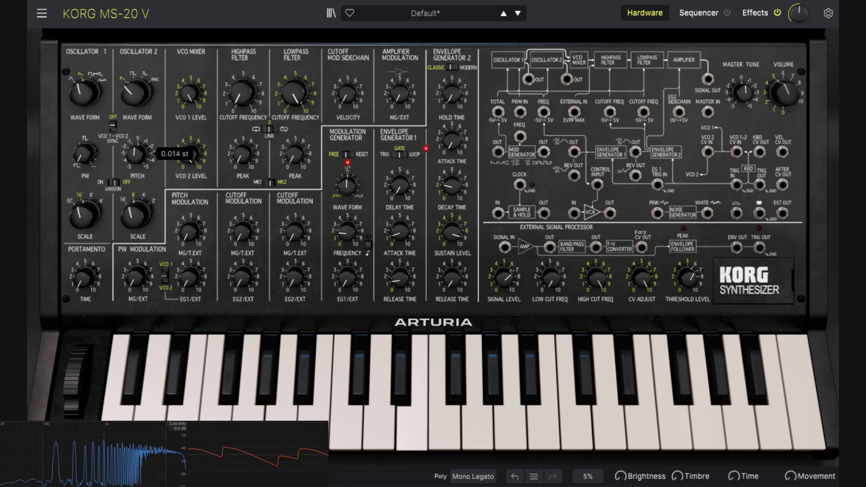
drag(135, 154, 135, 154)
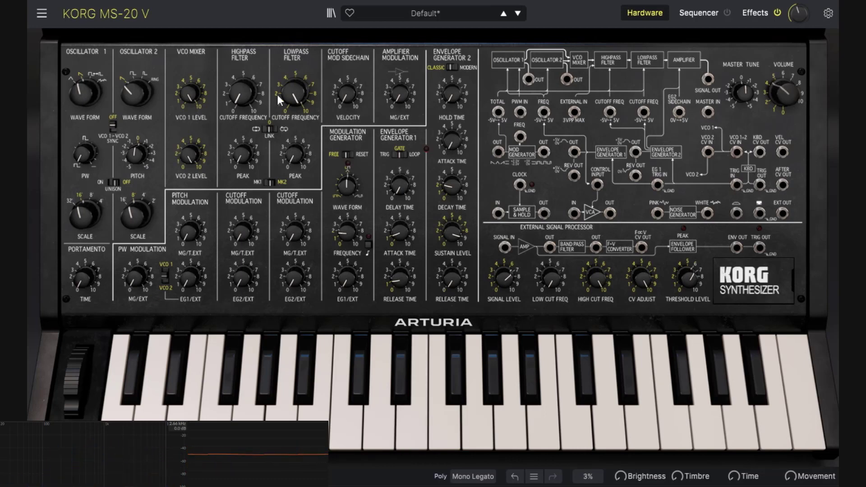
Sweep the lowpass and highpass cutoff frequencies, returning the lowpass to maximum and the highpass to minimum.
mouse_move(230, 98)
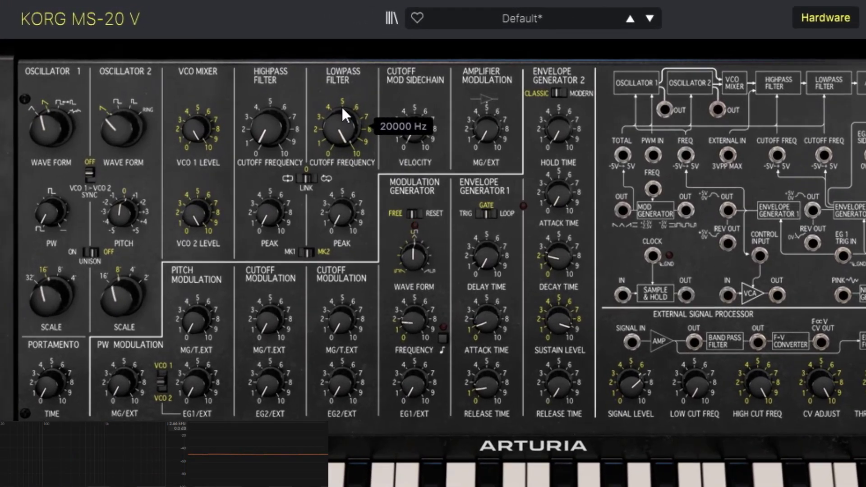
mouse_move(339, 119)
drag(340, 124, 377, 148)
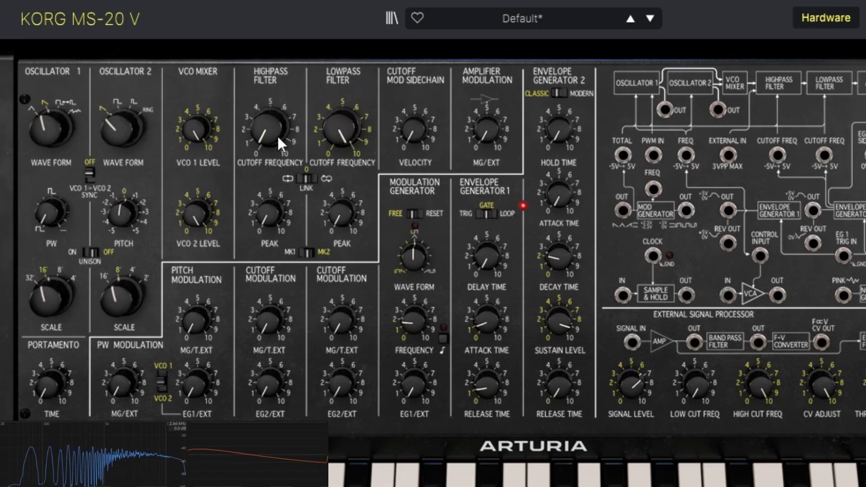
mouse_move(277, 135)
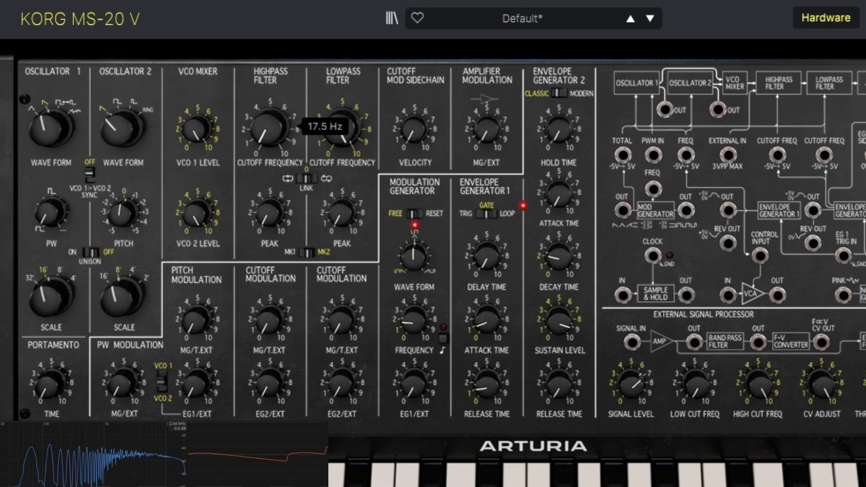
mouse_move(277, 135)
mouse_down()
mouse_move(277, 107)
mouse_move(277, 135)
mouse_move(277, 106)
mouse_move(277, 128)
mouse_move(277, 107)
mouse_move(277, 124)
mouse_move(277, 113)
mouse_move(317, 124)
mouse_move(317, 116)
mouse_move(314, 143)
mouse_move(269, 132)
mouse_move(270, 119)
mouse_move(270, 140)
mouse_up()
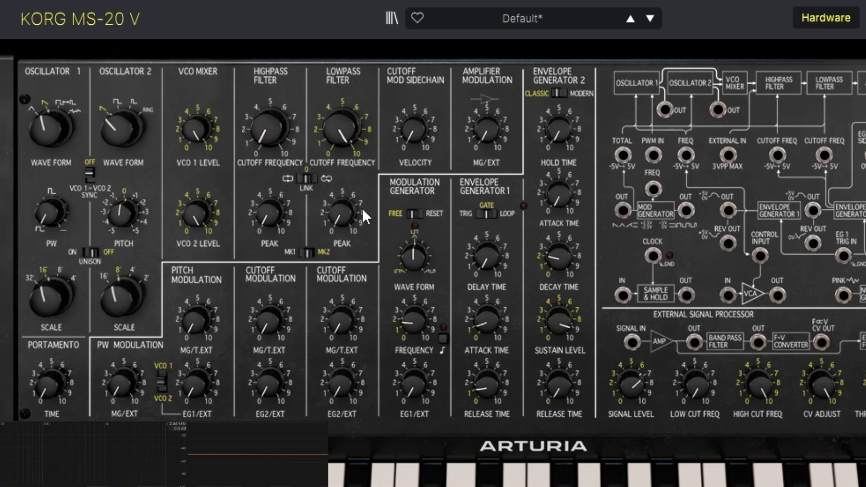
Sweep the lowpass cutoff around its midpoint with the lowpass peak raised to full, and return both to their original positions.
drag(359, 140, 359, 134)
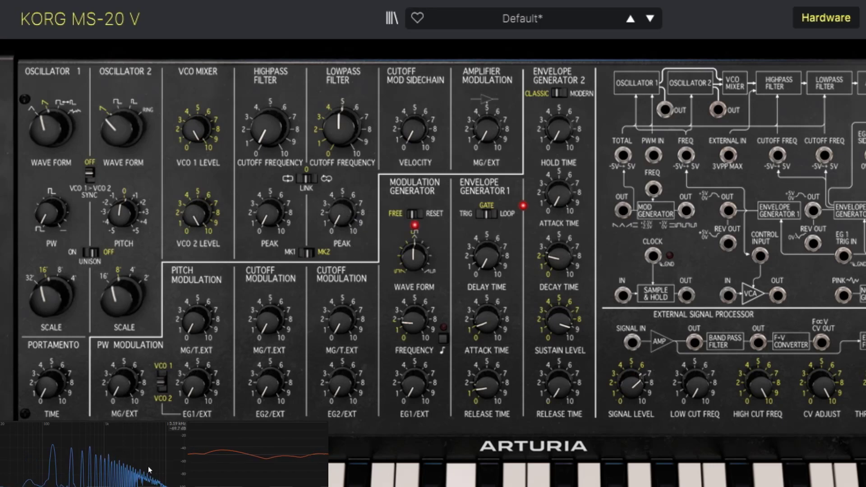
scroll(347, 155, up, 2)
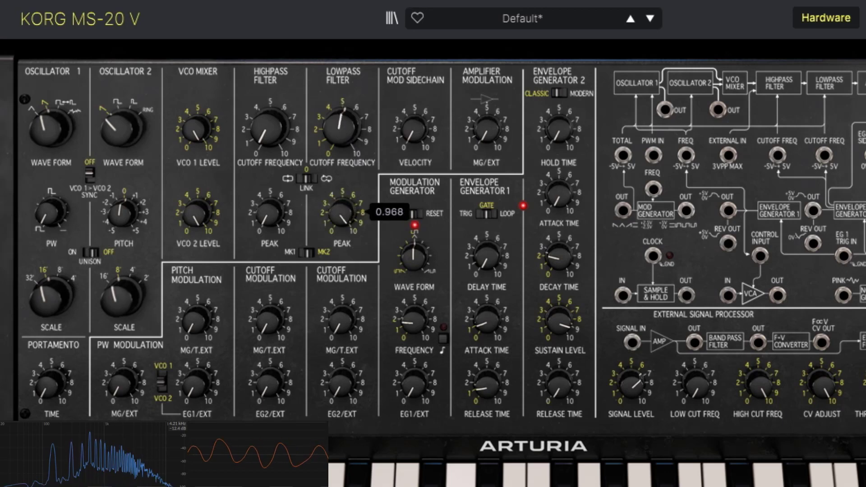
mouse_move(336, 144)
mouse_down()
mouse_move(336, 119)
mouse_move(331, 162)
mouse_move(330, 113)
mouse_move(330, 164)
mouse_move(331, 122)
mouse_move(331, 154)
mouse_move(331, 136)
mouse_move(331, 144)
mouse_up()
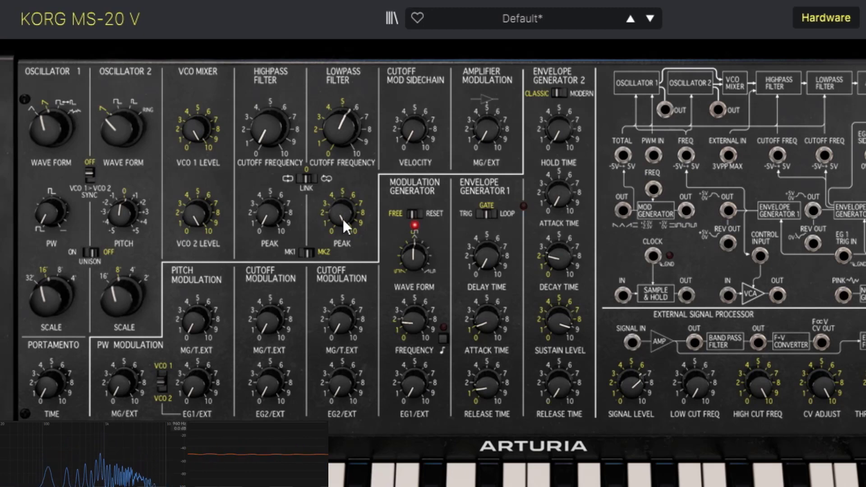
mouse_move(339, 210)
mouse_move(341, 210)
mouse_down()
mouse_move(341, 230)
mouse_move(341, 209)
mouse_up()
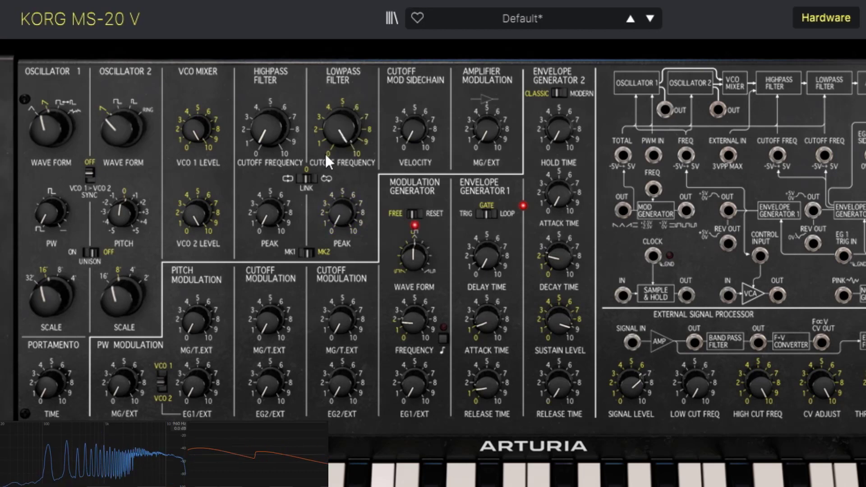
Sweep both filter cutoffs while raising the highpass peak, returning the highpass controls to zero and leaving the lowpass cutoff near 7.5.
drag(341, 129, 340, 113)
drag(269, 128, 269, 117)
drag(269, 212, 269, 185)
mouse_move(270, 129)
mouse_down()
mouse_move(269, 113)
mouse_move(269, 130)
mouse_up()
drag(273, 207, 272, 225)
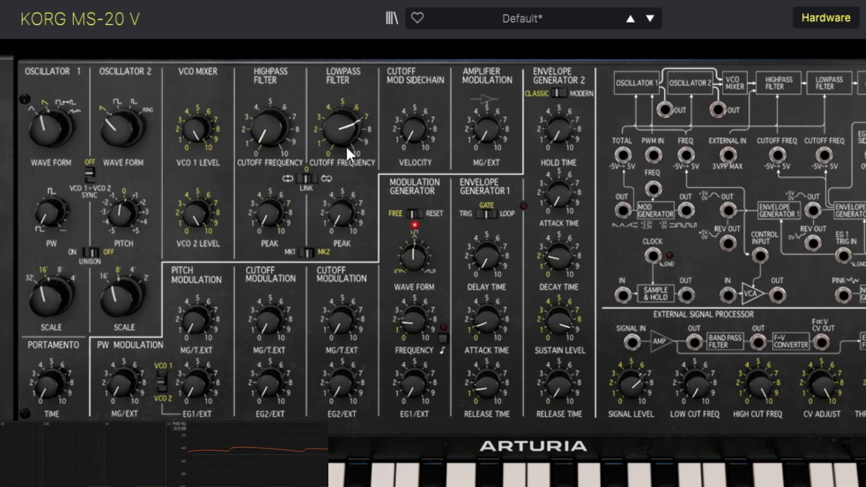
Try moving the highpass and lowpass cutoffs separately and linked, and set the highpass cutoff to 550 Hz.
mouse_move(347, 149)
mouse_down()
mouse_move(347, 135)
mouse_move(336, 155)
mouse_up()
mouse_move(305, 180)
drag(280, 150, 281, 135)
mouse_move(347, 141)
mouse_down()
mouse_move(347, 155)
mouse_move(347, 136)
mouse_up()
click(298, 178)
drag(267, 130, 341, 126)
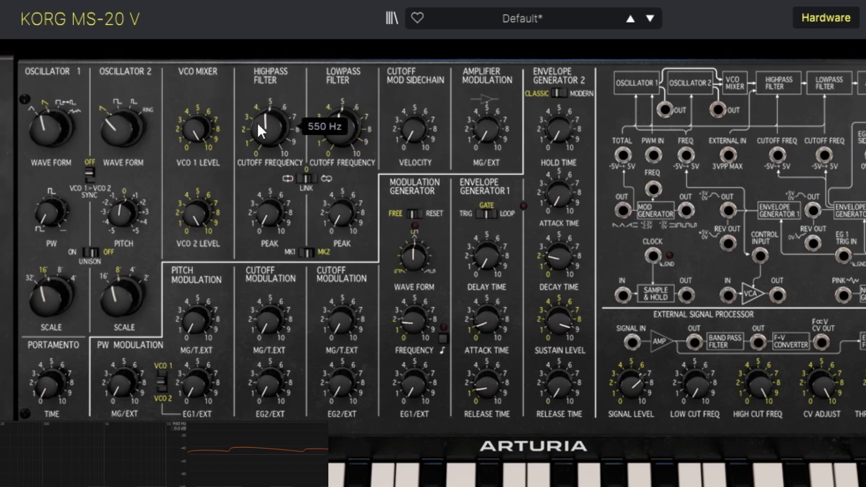
Link the two filter cutoffs in the same direction, raise them together to about 7, and switch the link off.
click(301, 178)
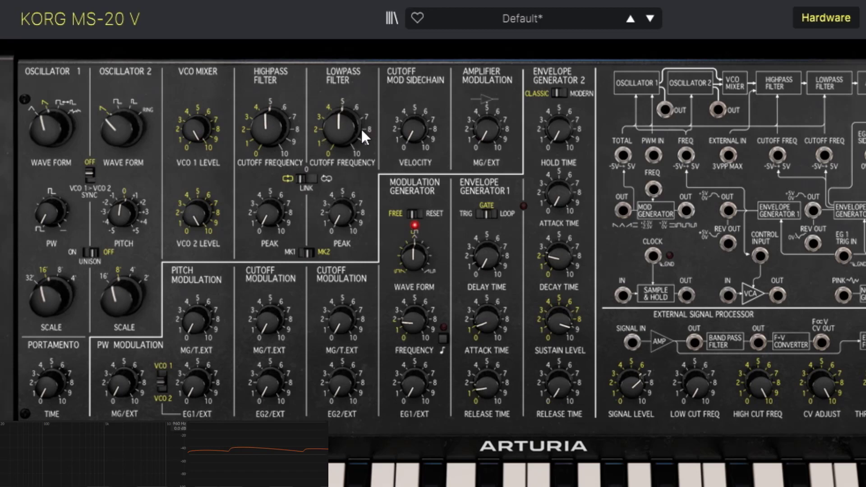
drag(362, 131, 361, 111)
click(311, 178)
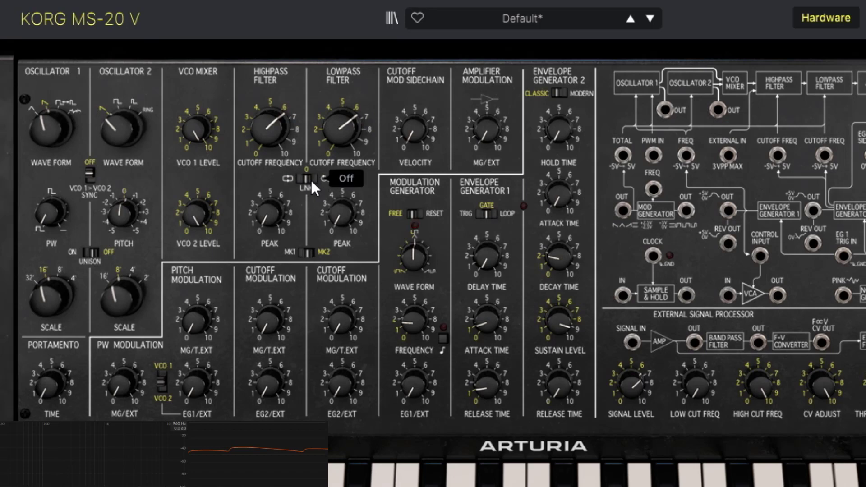
Link the filter cutoffs inversely, sweep them against each other, and switch the link off.
click(313, 179)
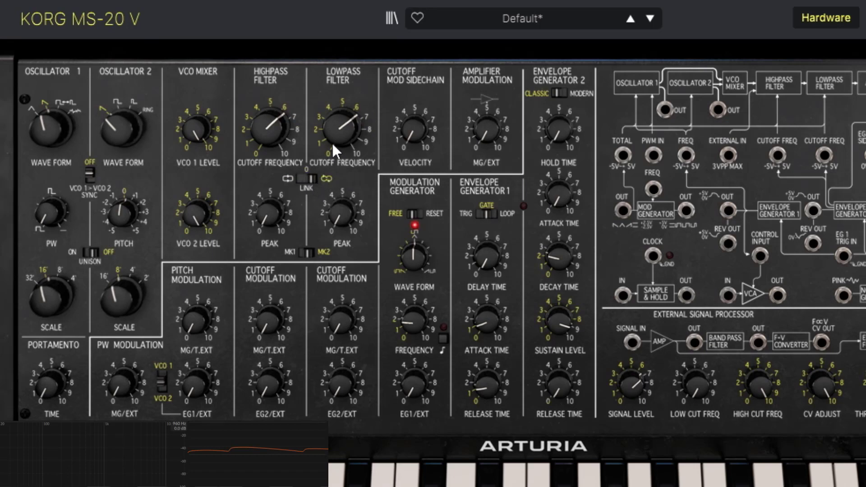
mouse_move(331, 142)
mouse_down()
mouse_move(331, 117)
mouse_move(331, 153)
mouse_move(332, 113)
mouse_move(337, 135)
mouse_up()
drag(334, 123, 388, 118)
mouse_move(347, 124)
mouse_down()
mouse_move(348, 147)
mouse_move(355, 108)
mouse_move(355, 135)
mouse_move(354, 115)
mouse_move(354, 128)
mouse_move(317, 113)
mouse_move(341, 117)
mouse_up()
click(308, 177)
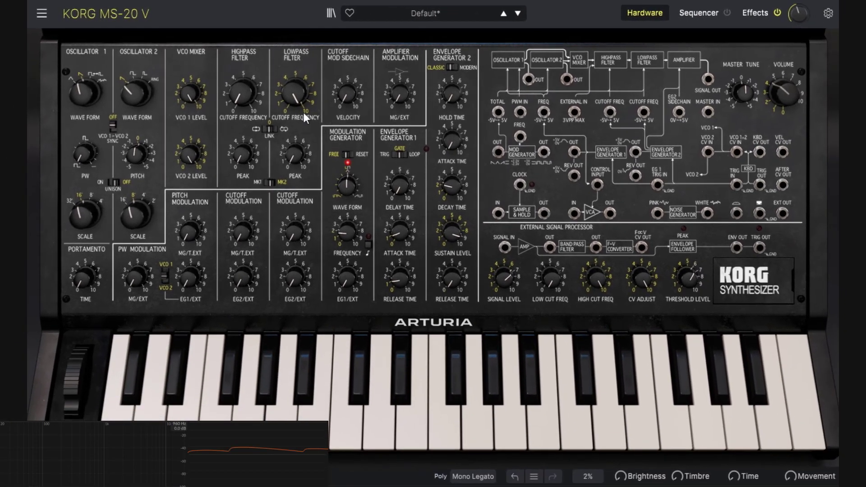
Lower the lowpass cutoff to about 6 and raise the lowpass peak to about 9 in MK2 mode.
drag(303, 113, 324, 63)
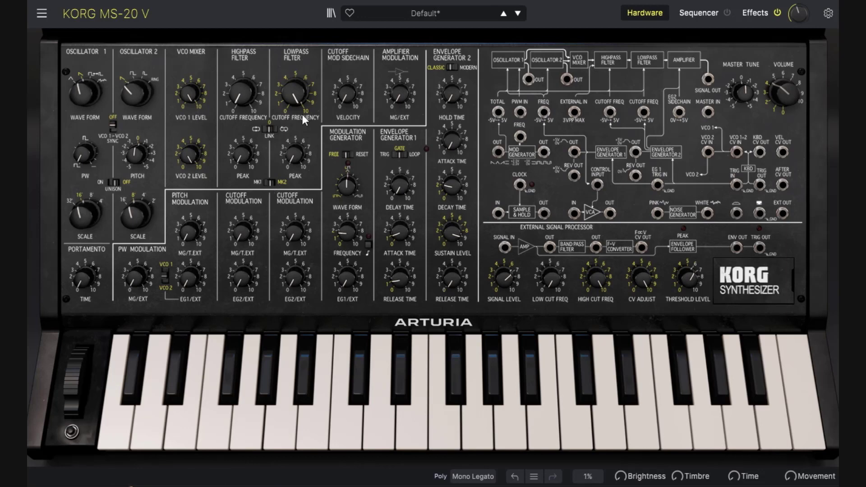
drag(294, 92, 290, 119)
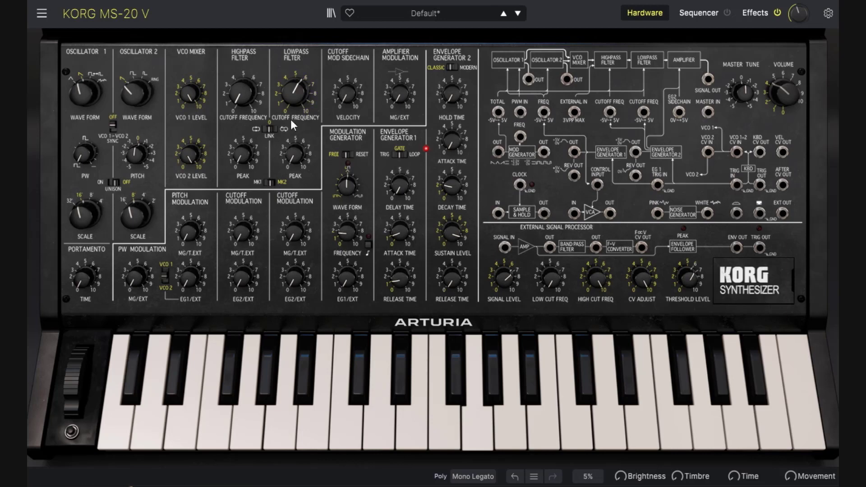
drag(294, 153, 294, 92)
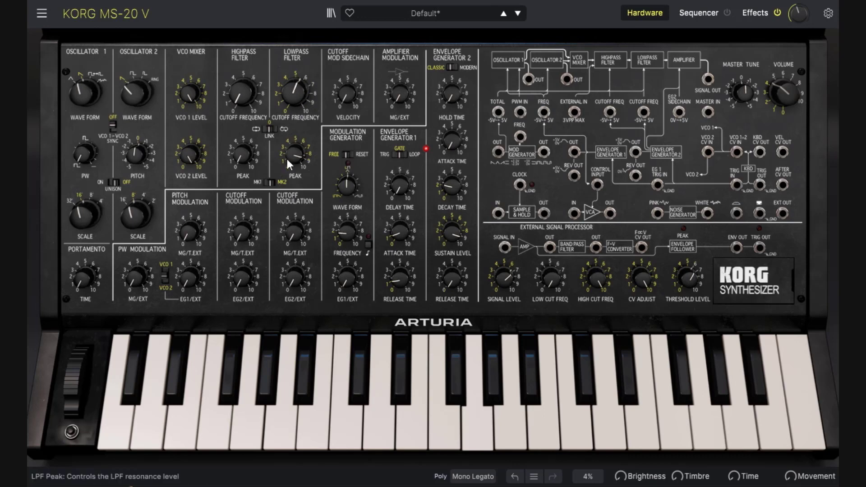
Compare the MK1 and MK2 filter modes while sweeping the lowpass cutoff with the peak raised.
click(266, 183)
drag(294, 93, 294, 88)
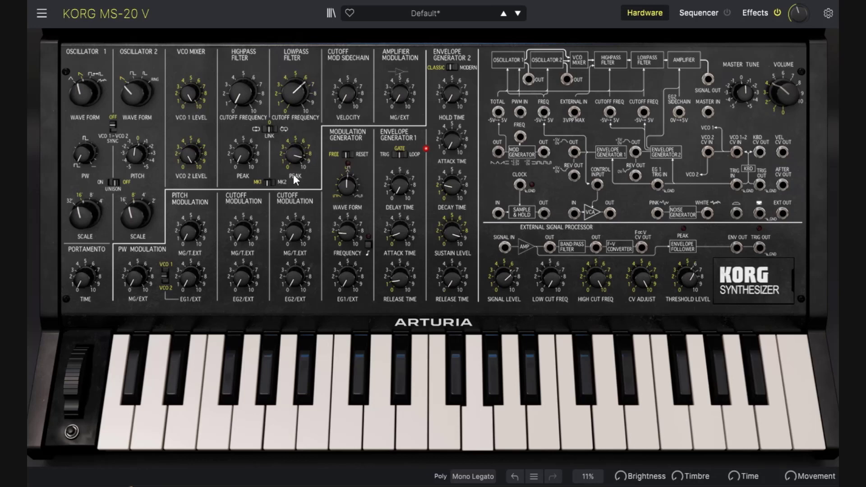
click(269, 182)
drag(295, 90, 295, 94)
Switch the filters to MK1, sweep the lowpass cutoff and peak, and return them to maximum cutoff and zero peak.
click(270, 183)
drag(294, 154, 293, 157)
drag(295, 93, 296, 93)
drag(294, 155, 294, 157)
drag(297, 96, 298, 85)
drag(294, 153, 294, 153)
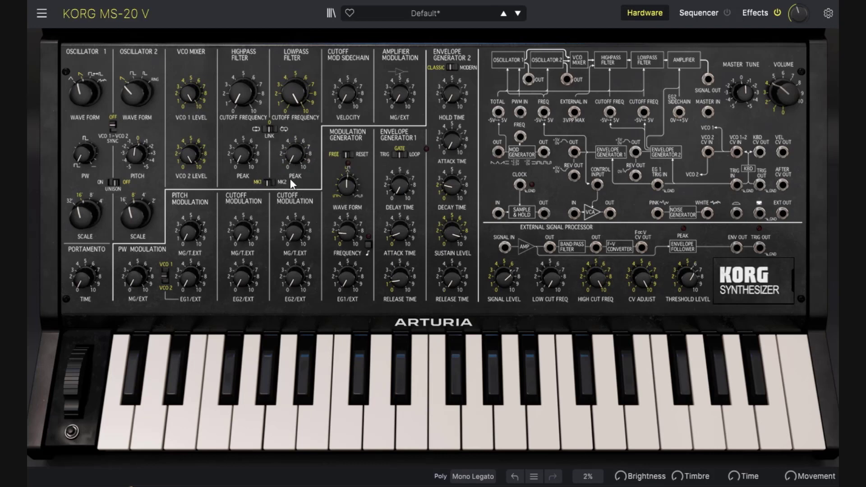
Reload the Default preset from the Template category.
click(425, 13)
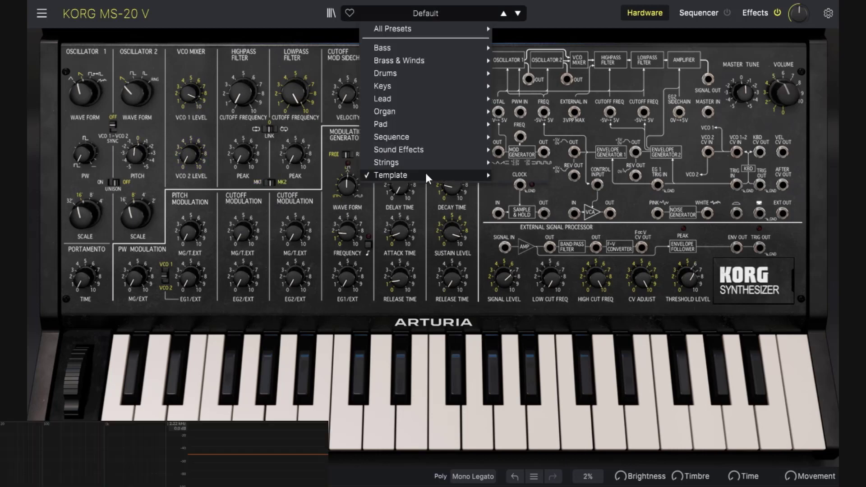
click(504, 172)
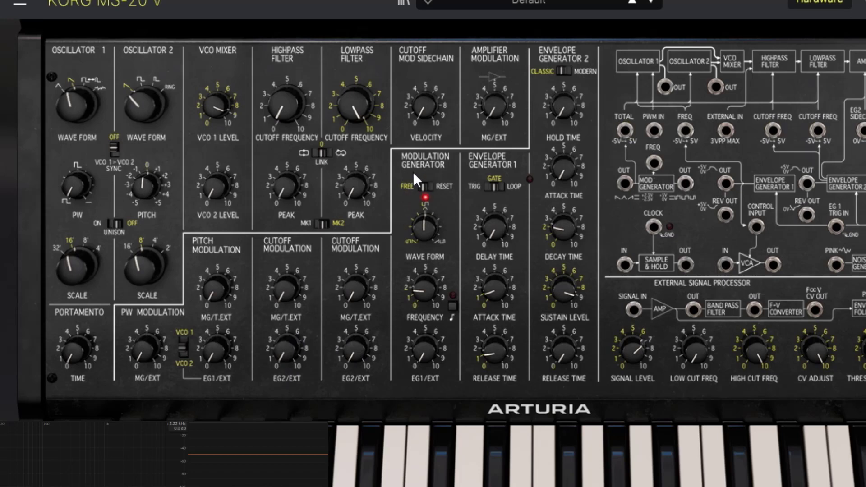
Set the VCO 2 level to 10, the lowpass cutoff to about 5.5 and the lowpass peak to about 7.
mouse_move(360, 113)
mouse_down()
mouse_move(359, 93)
mouse_move(360, 108)
mouse_up()
drag(364, 191, 363, 174)
drag(220, 188, 221, 169)
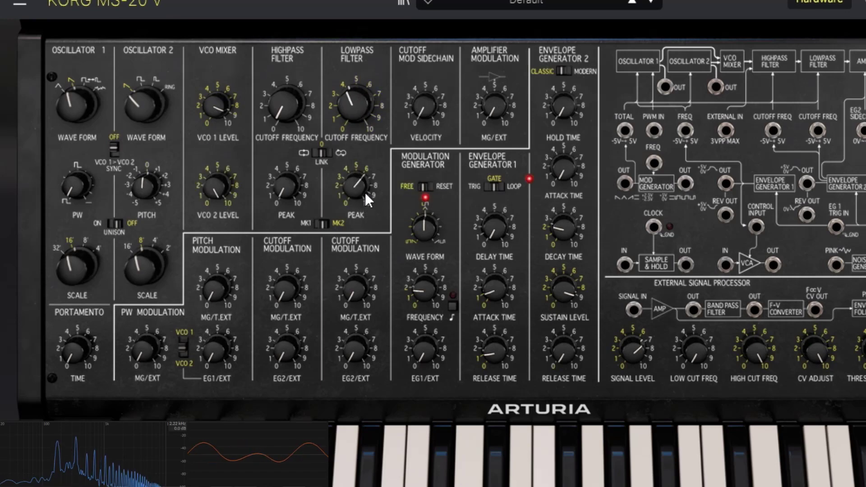
drag(364, 192, 364, 184)
drag(361, 119, 360, 107)
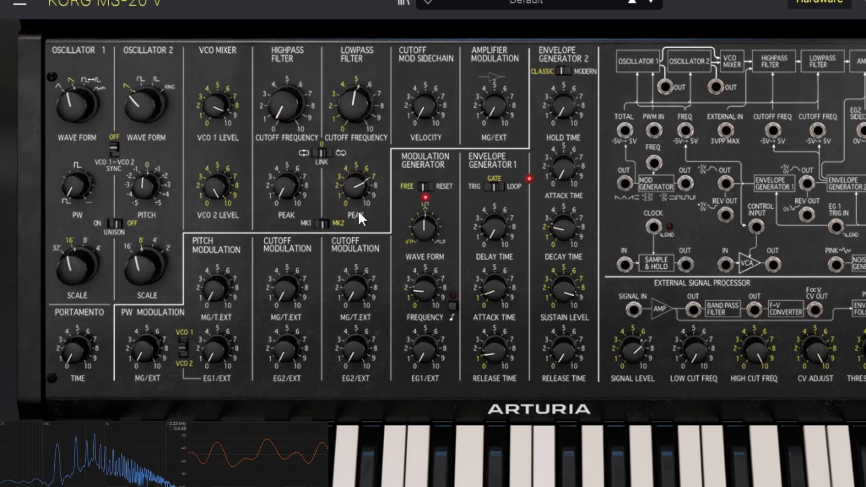
Try modulating the lowpass cutoff with an MG/T.EXT amount of about 5.5 and return the amount to zero.
mouse_move(354, 289)
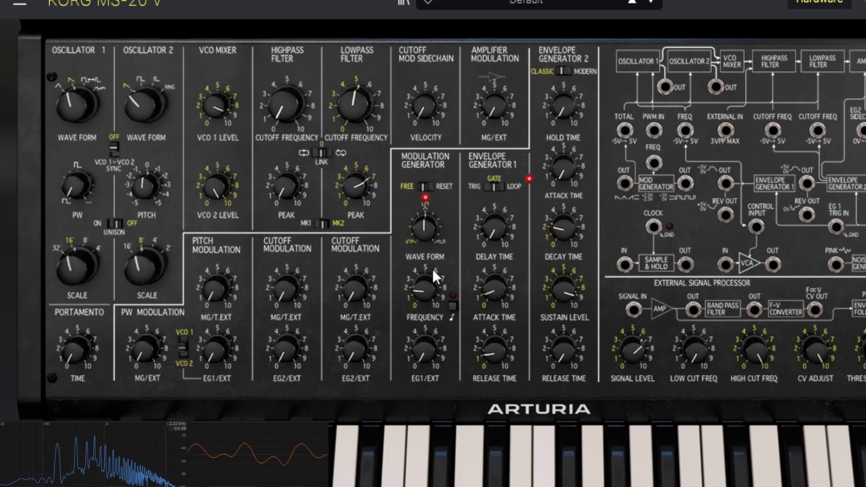
drag(361, 286, 361, 191)
drag(350, 104, 350, 105)
mouse_move(356, 288)
mouse_down()
mouse_move(356, 274)
mouse_move(356, 288)
mouse_up()
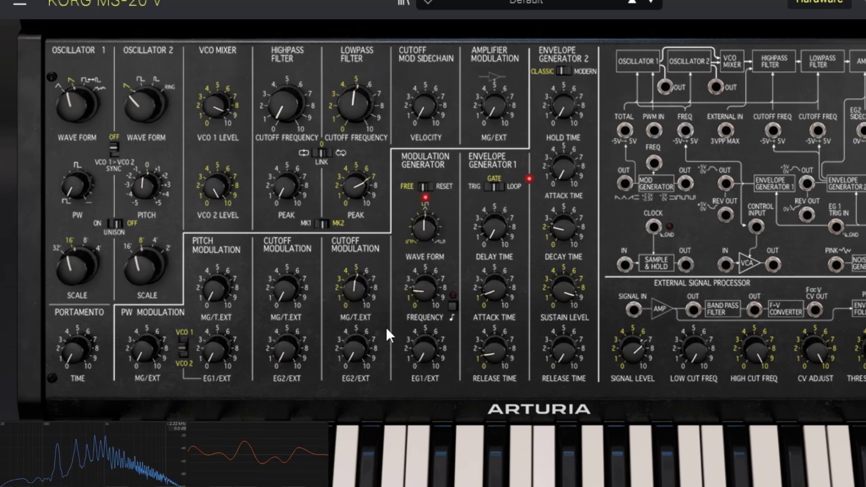
drag(357, 288, 369, 339)
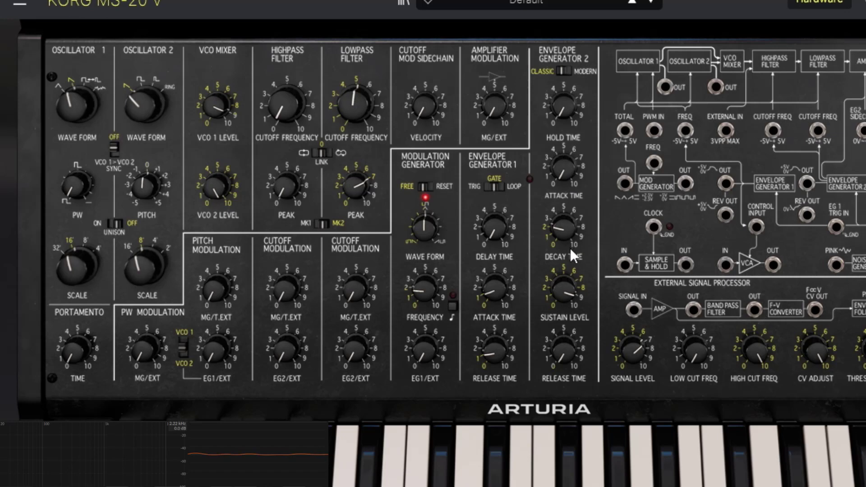
Set the lowpass EG2/EXT cutoff modulation to about 7 and lower the lowpass cutoff to just under 5.
mouse_move(356, 349)
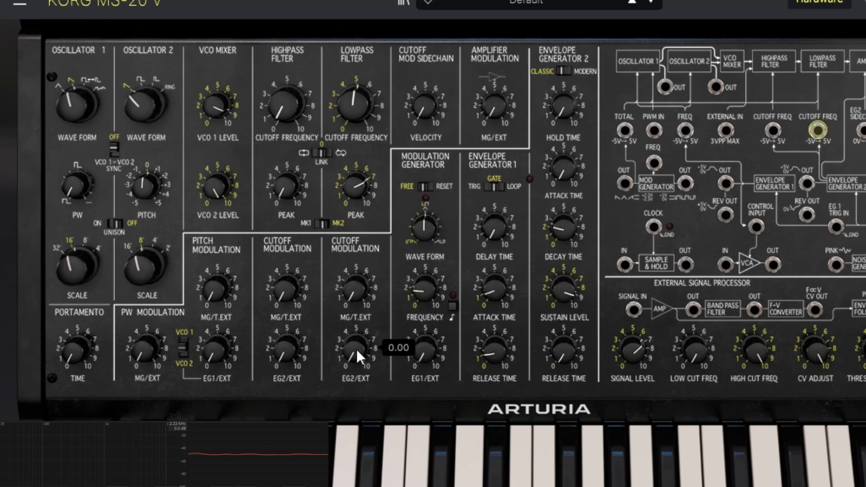
drag(356, 348, 360, 106)
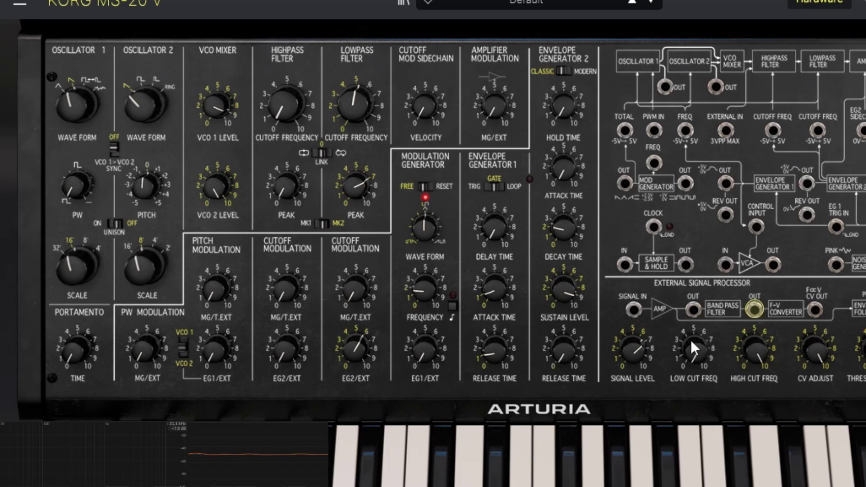
drag(357, 361, 357, 363)
drag(354, 105, 354, 103)
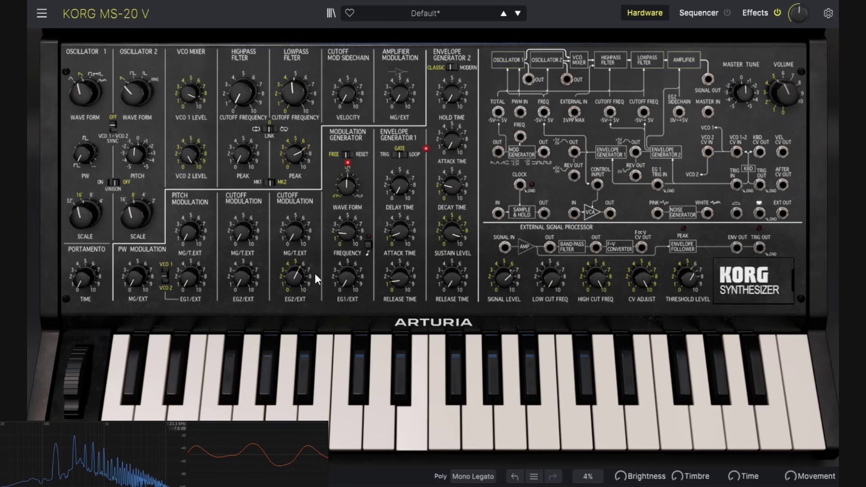
drag(295, 276, 295, 263)
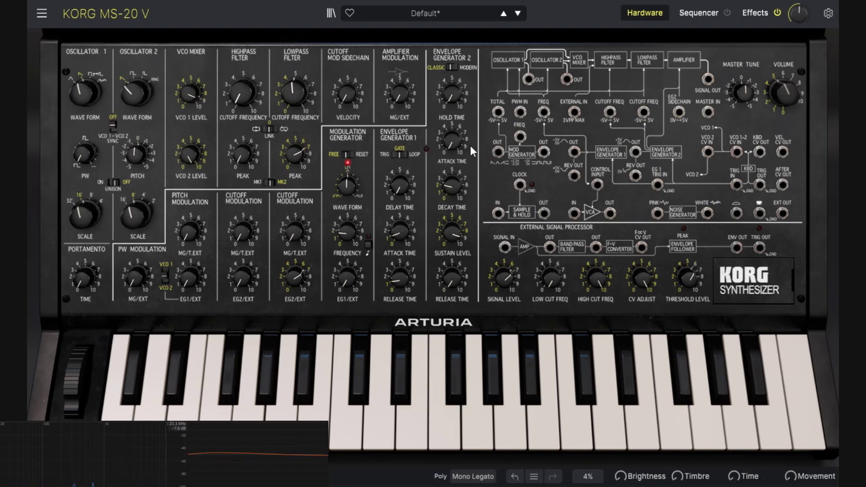
Adjust Envelope Generator 2 while auditioning it, setting the attack time to about 7 and the decay time to about 668 ms.
drag(459, 145, 459, 165)
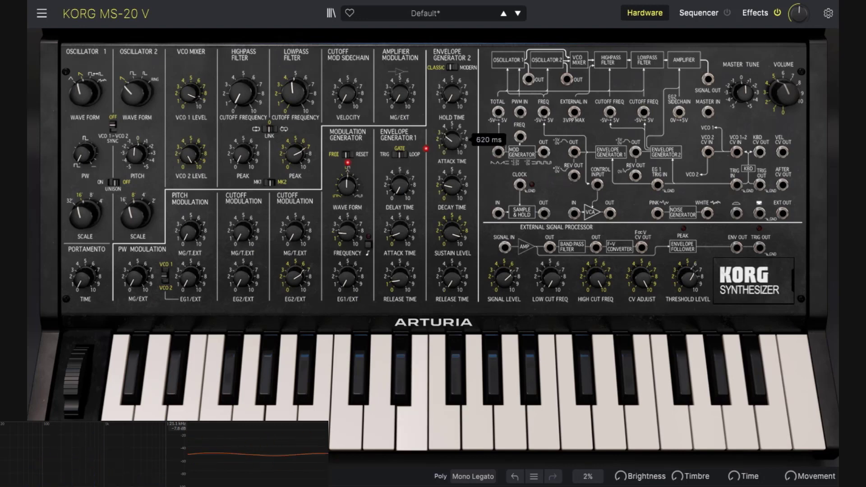
drag(447, 194, 447, 186)
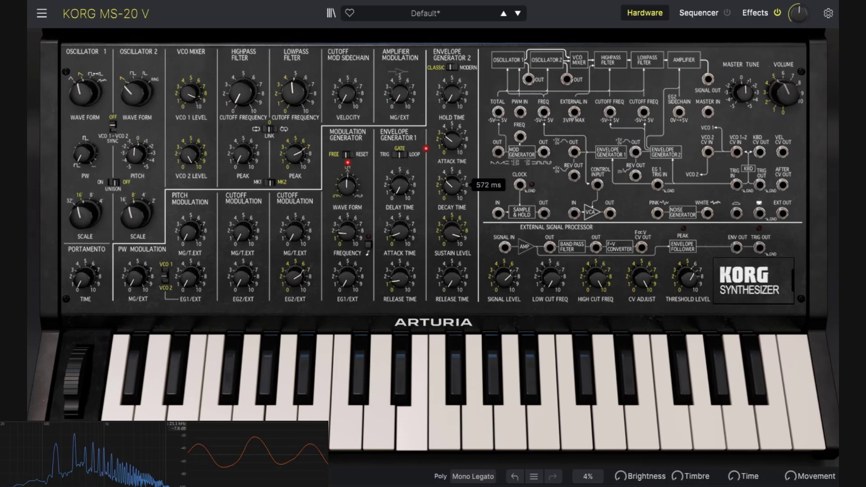
drag(452, 232, 451, 267)
drag(463, 158, 462, 140)
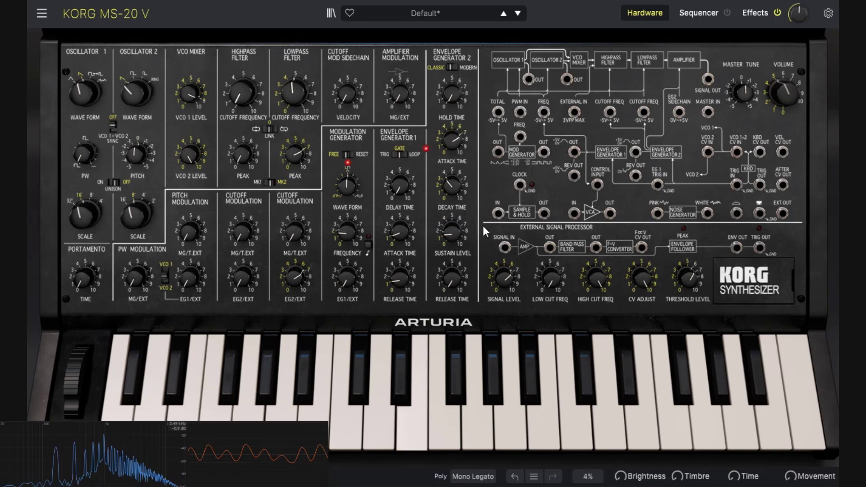
Set Envelope Generator 2's decay time to about 6, sustain level to 0.418 and release time to about 3.
mouse_move(457, 186)
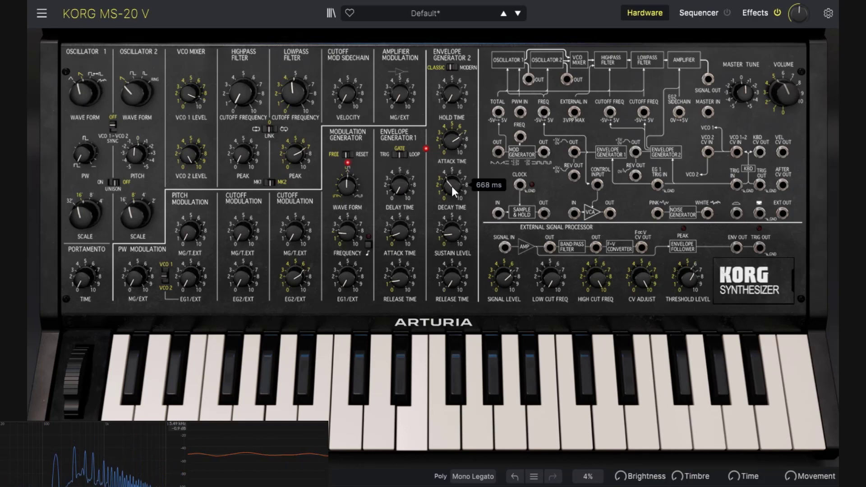
drag(454, 191, 455, 186)
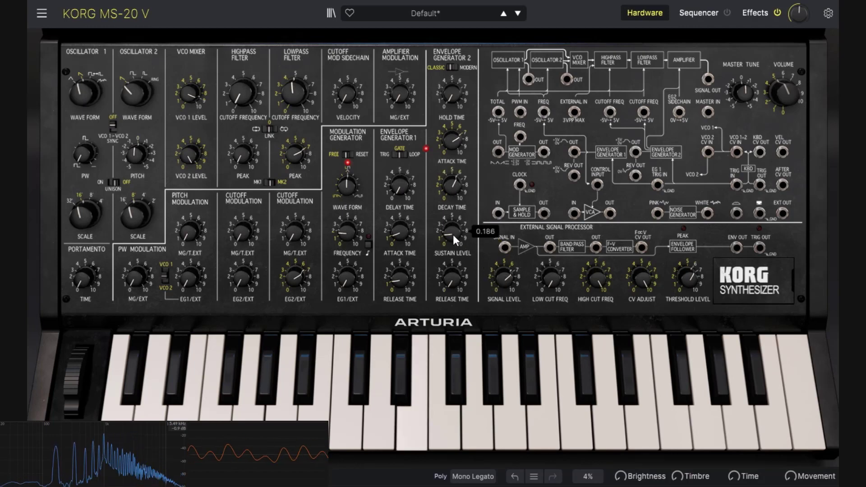
drag(453, 234, 453, 234)
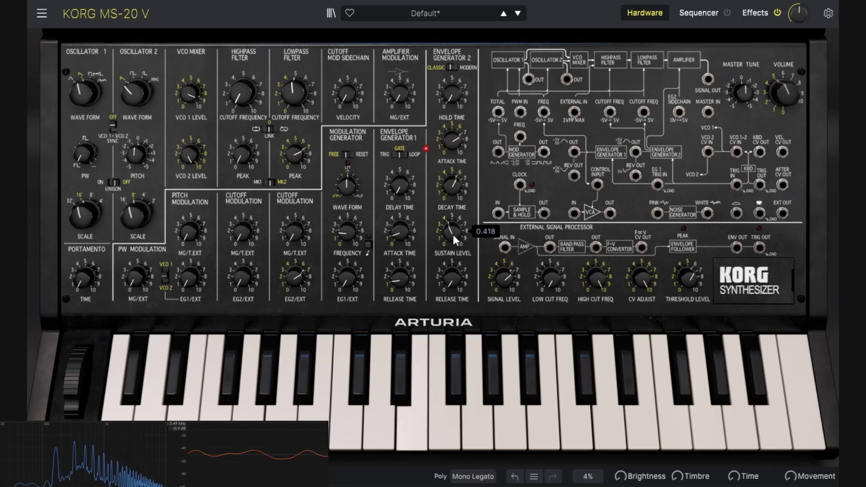
drag(451, 276, 447, 282)
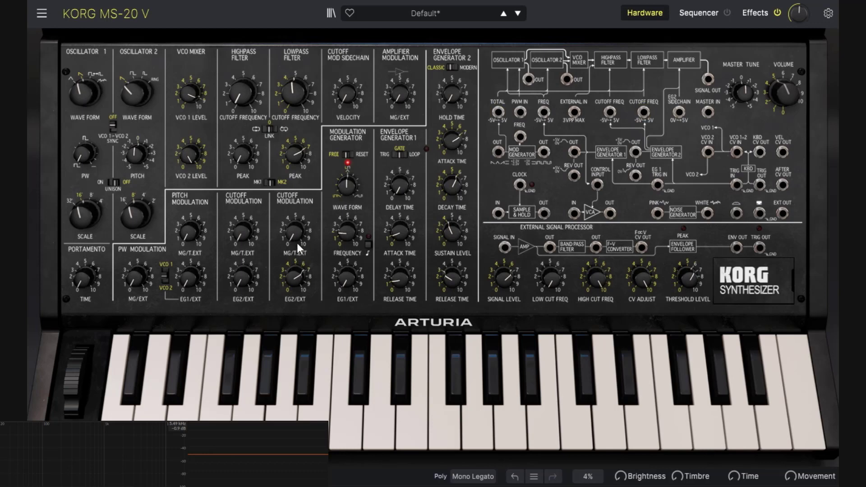
Set the lowpass MG/T.EXT cutoff modulation to about 4.5 and raise the highpass cutoff to about 3.
drag(297, 242, 300, 230)
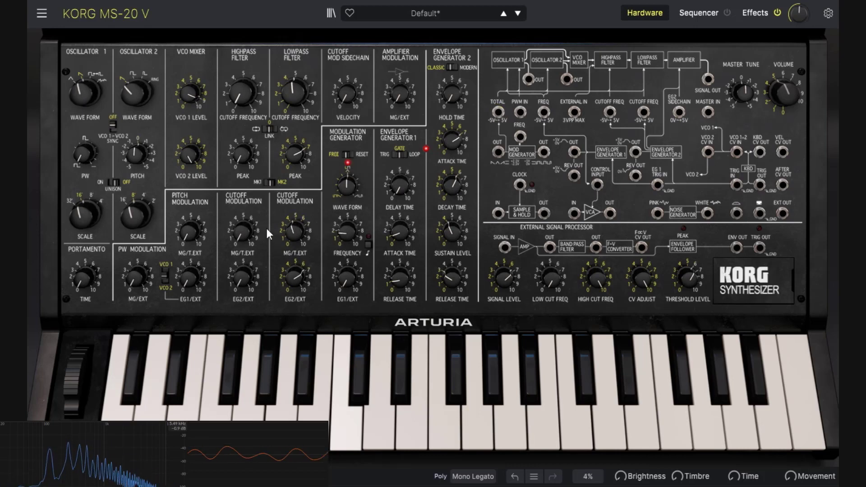
drag(240, 97, 240, 97)
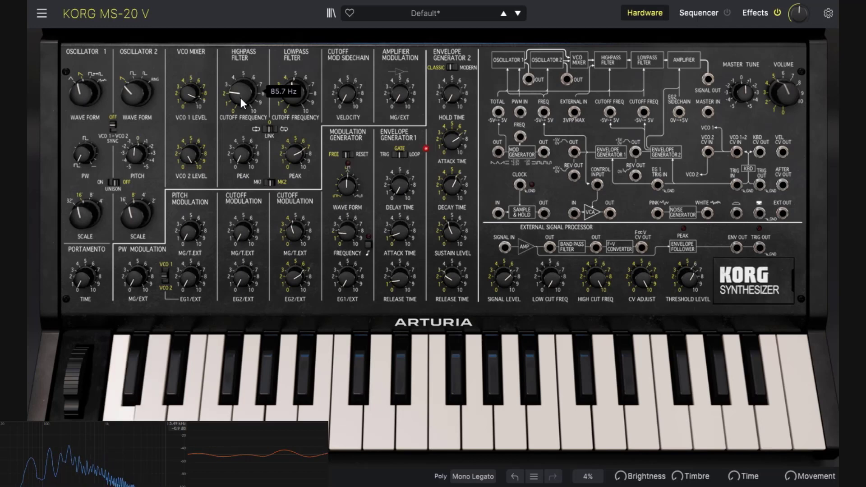
drag(241, 95, 242, 93)
Sweep the highpass peak and cutoff, and raise the highpass MG/T.EXT cutoff modulation.
drag(242, 152, 243, 140)
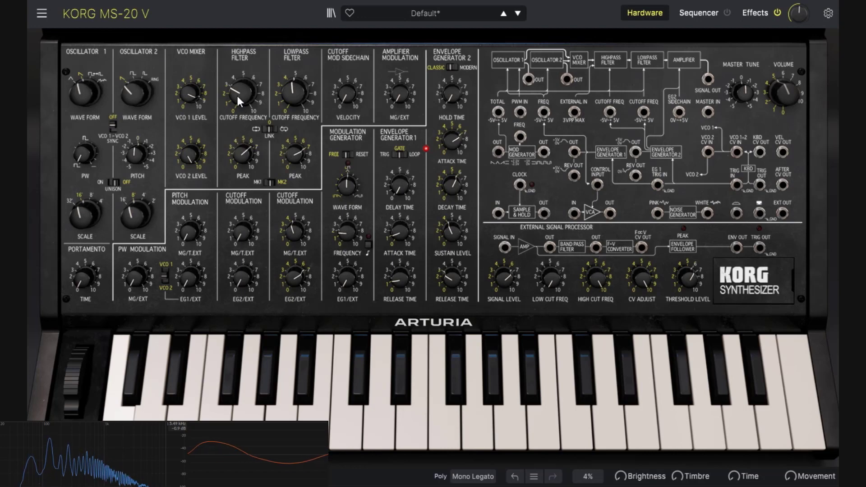
drag(237, 94, 237, 99)
drag(239, 149, 239, 147)
drag(237, 93, 237, 94)
drag(245, 229, 244, 210)
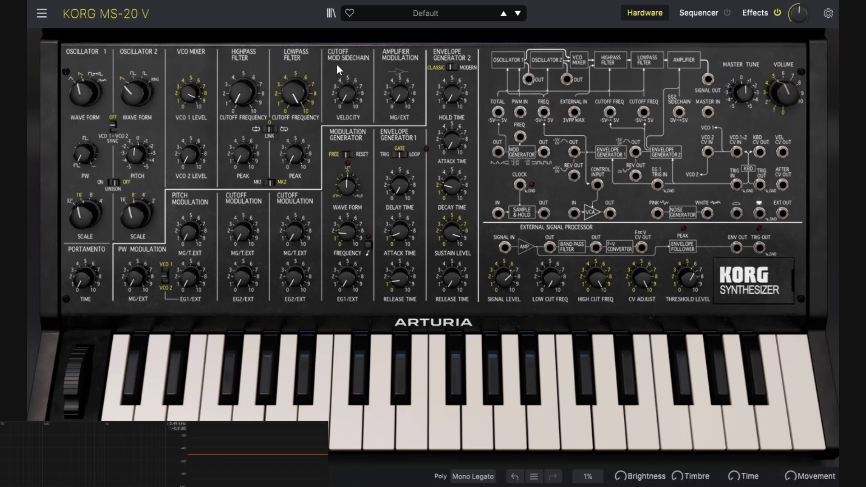
Audition a portamento time of about 6.5 with notes across the keyboard and reset the portamento to zero.
mouse_move(84, 280)
drag(83, 280, 83, 255)
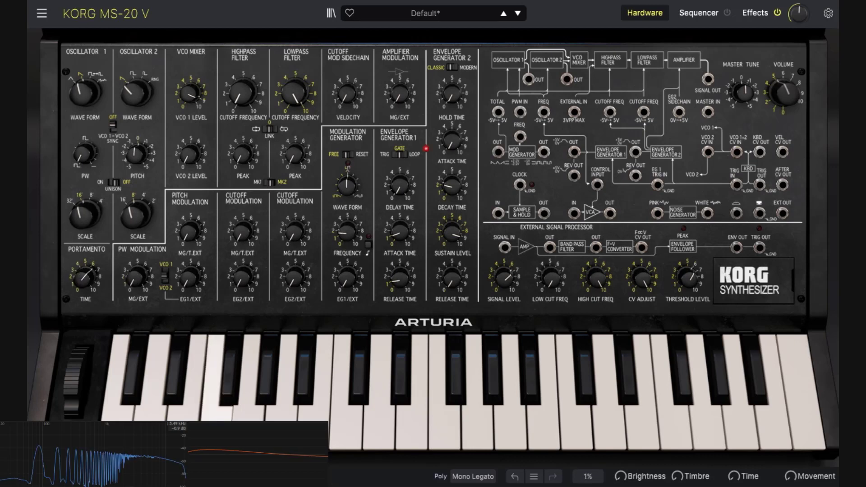
click(583, 428)
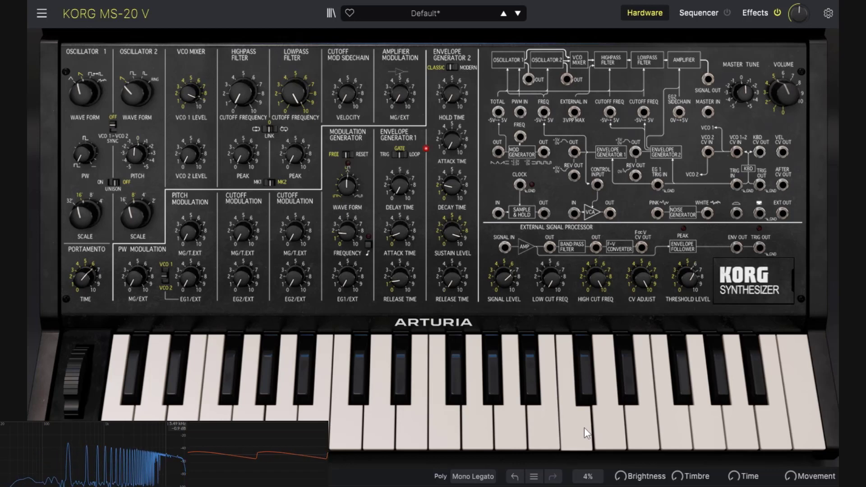
click(438, 426)
click(705, 429)
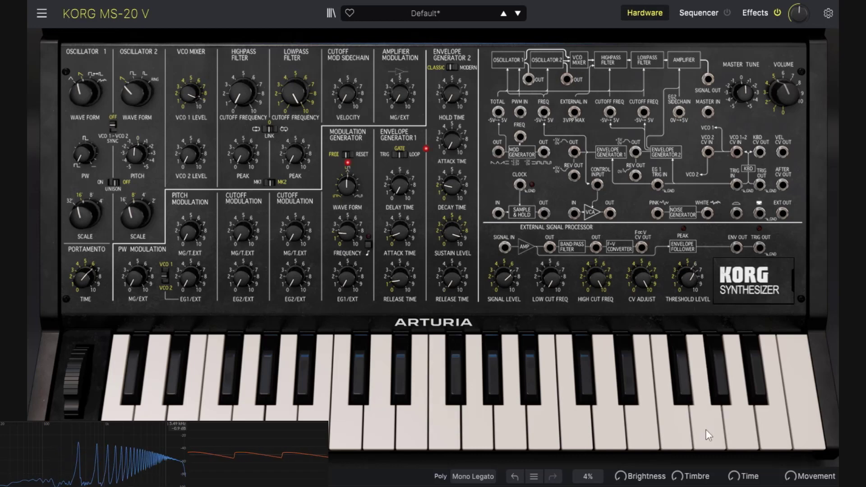
click(314, 428)
click(387, 429)
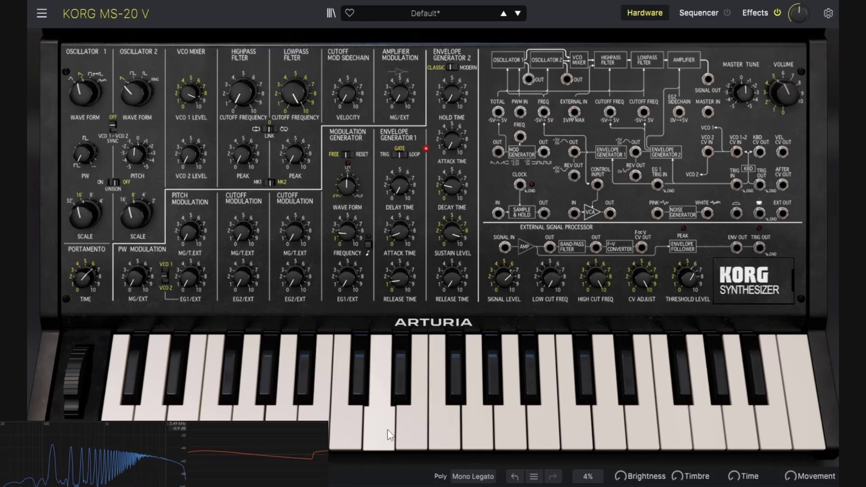
click(435, 414)
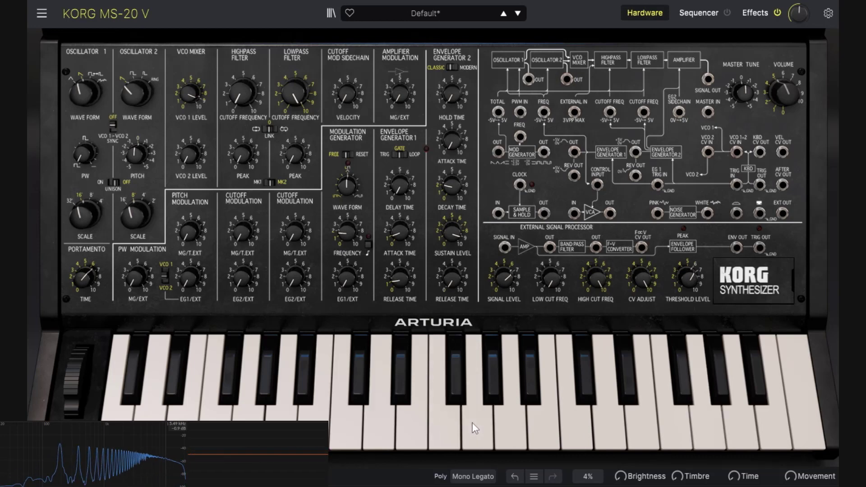
double_click(94, 282)
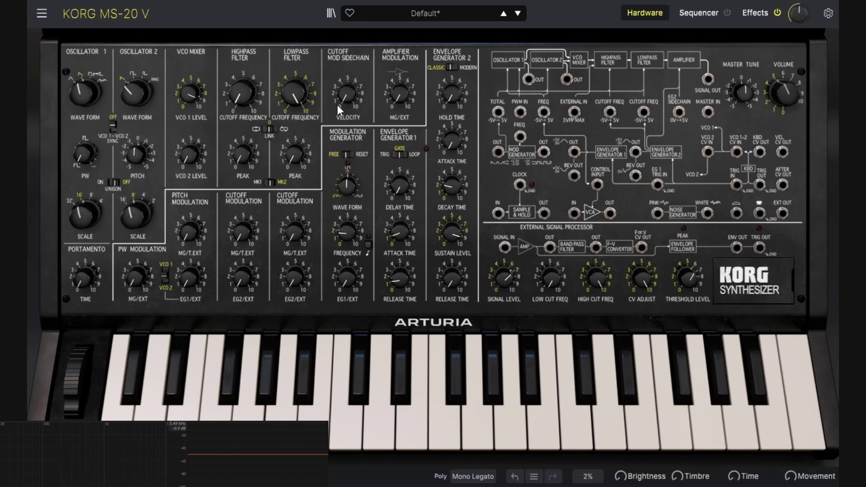
Set the lowpass cutoff to about 5.5 and its peak to 0.700, with the VCO 2 level at about 9.
drag(294, 93, 299, 161)
scroll(299, 161, up, 10)
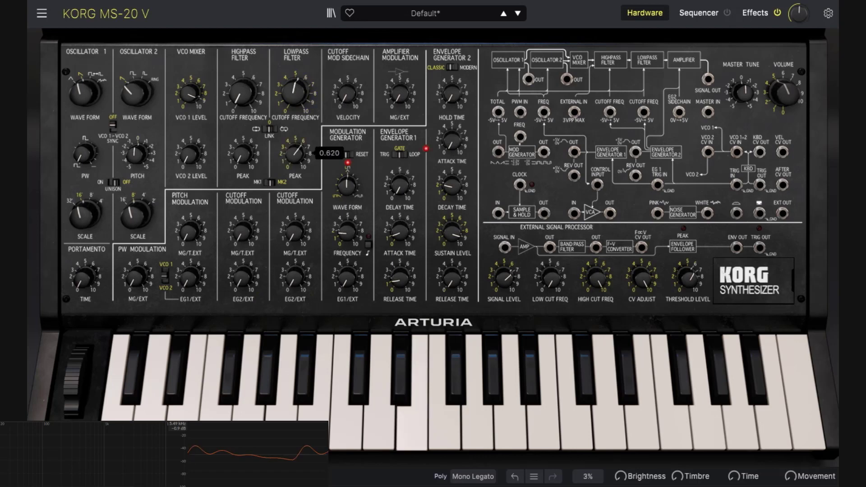
scroll(192, 162, up, 10)
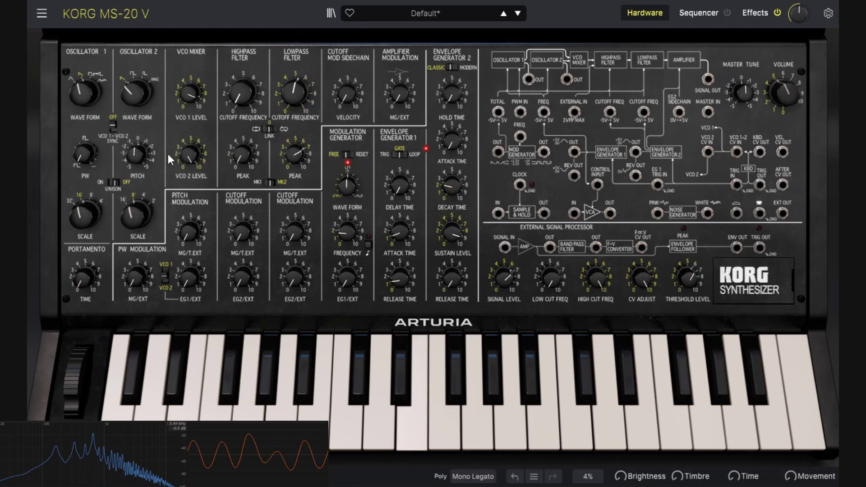
scroll(190, 156, down, 4)
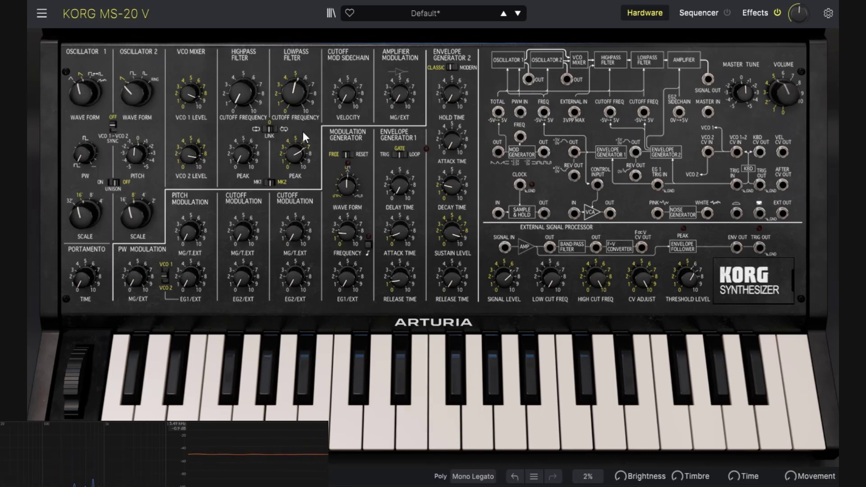
scroll(294, 92, down, 2)
scroll(301, 153, up, 2)
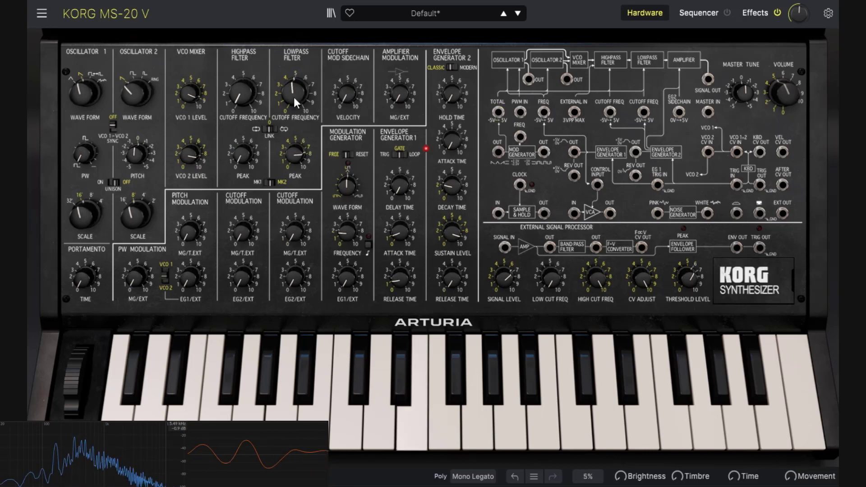
scroll(293, 92, up, 2)
scroll(291, 151, down, 2)
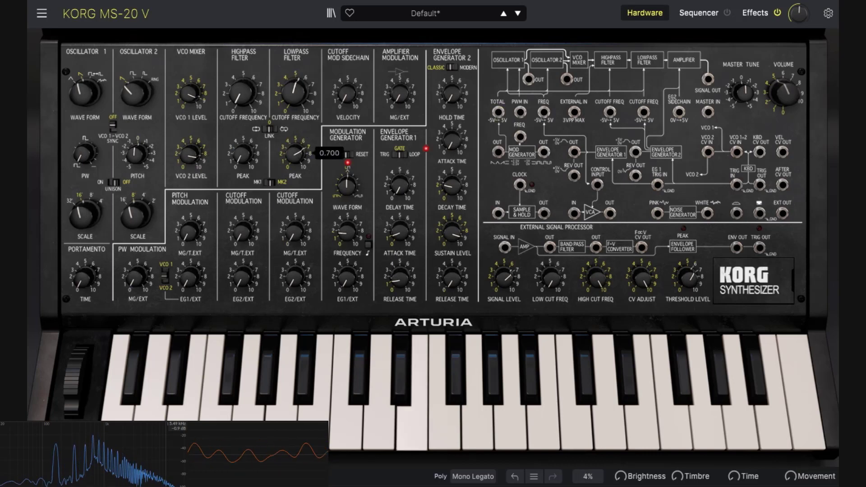
Audition EG2/EXT modulation on the lowpass cutoff, and set its EG2/EXT and MG/T.EXT amounts to about 6.5 each.
scroll(296, 278, up, 5)
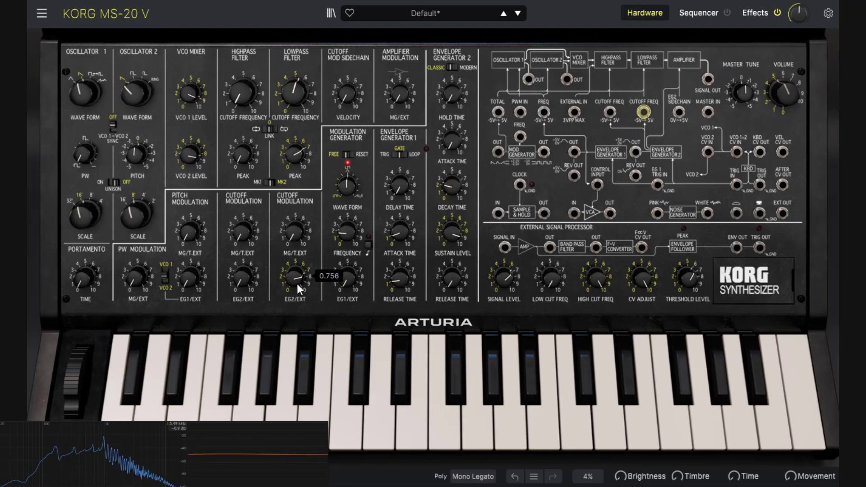
scroll(296, 283, down, 10)
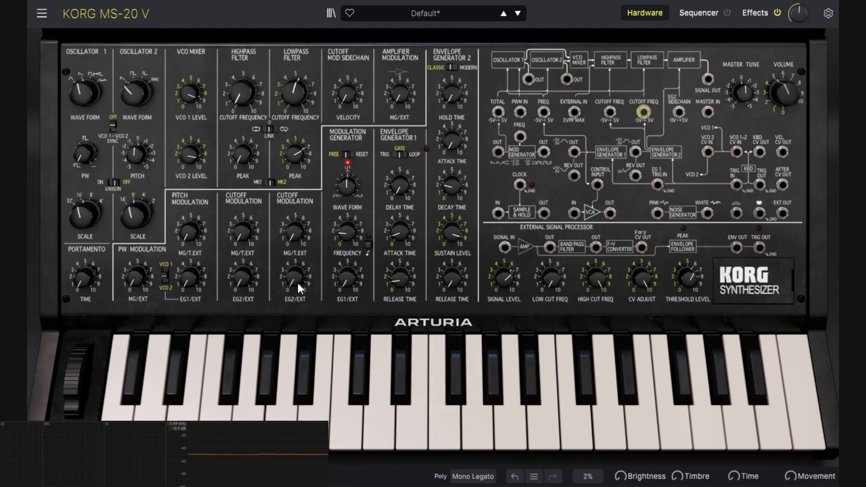
mouse_move(297, 279)
mouse_down()
mouse_move(297, 232)
mouse_move(298, 266)
mouse_up()
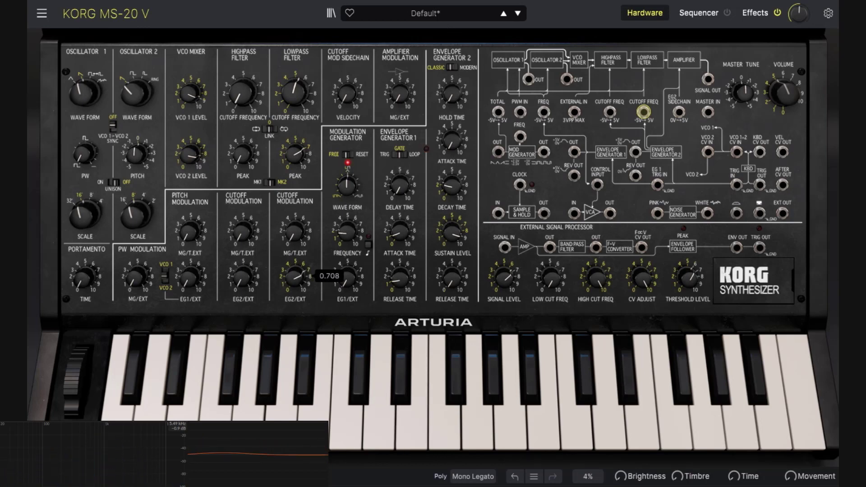
drag(293, 231, 321, 287)
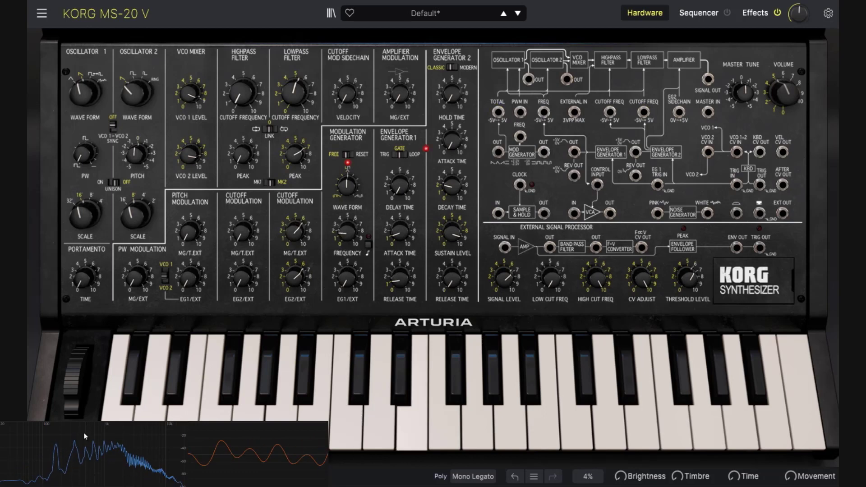
Audition the cutoff mod sidechain velocity up to 1.00, and set it back to about 5.5.
mouse_move(298, 283)
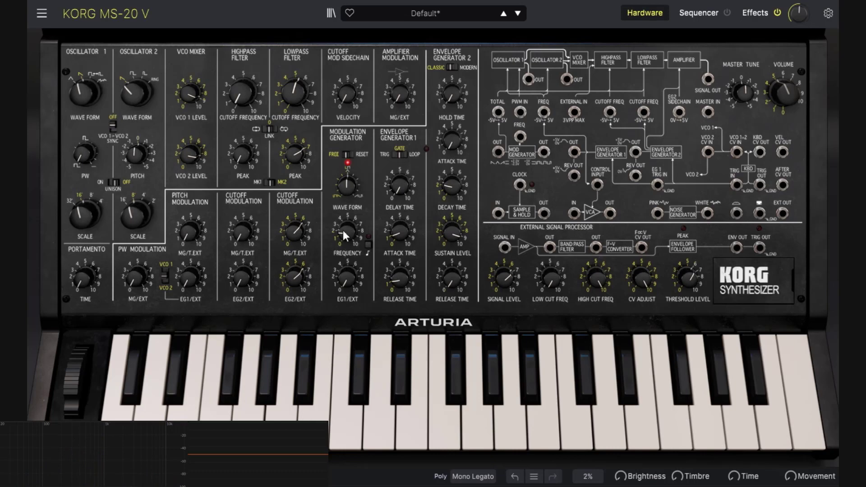
mouse_move(340, 226)
mouse_move(398, 93)
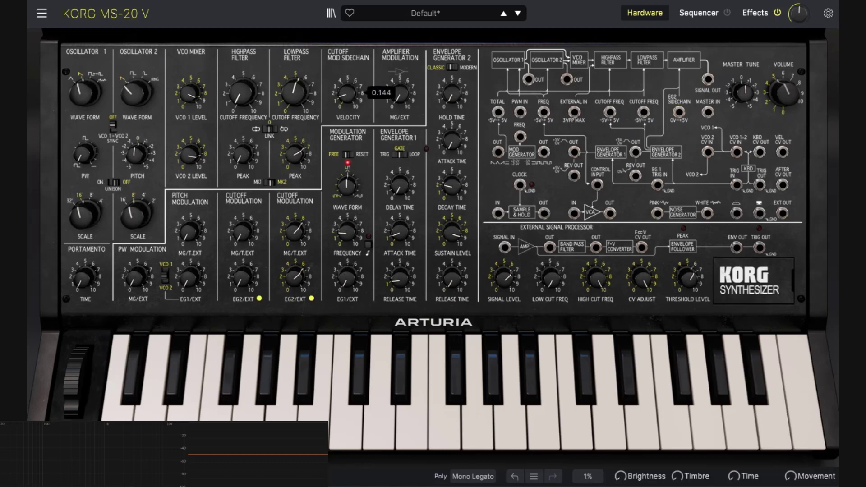
mouse_move(347, 93)
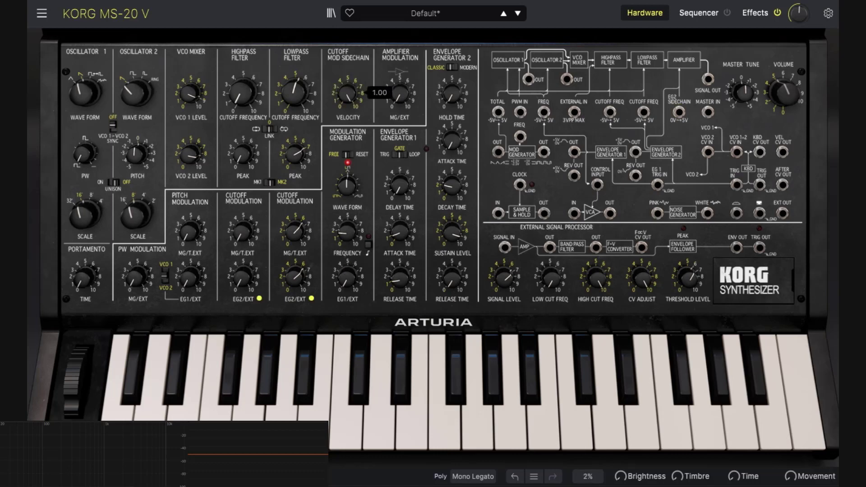
double_click(346, 99)
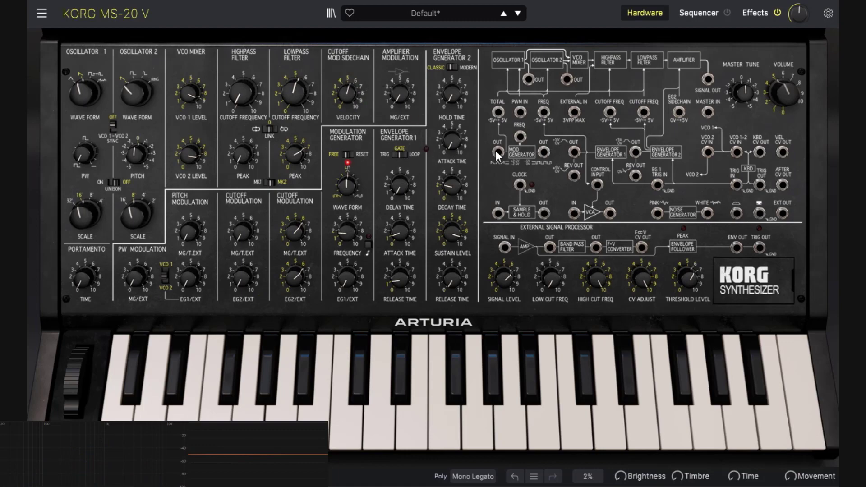
Patch the modulation generator's multi-waveform output to the lowpass filter's Cutoff Freq input.
mouse_move(497, 152)
mouse_down()
mouse_move(507, 179)
mouse_move(493, 151)
mouse_move(511, 148)
mouse_up()
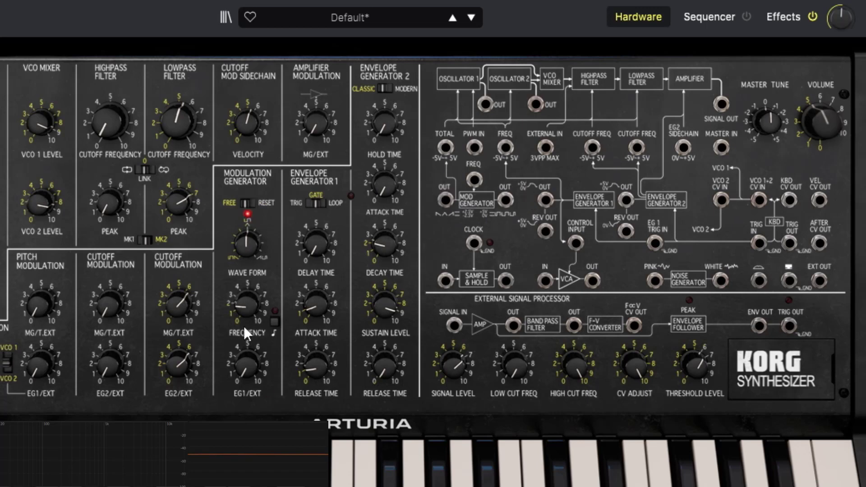
drag(444, 200, 637, 147)
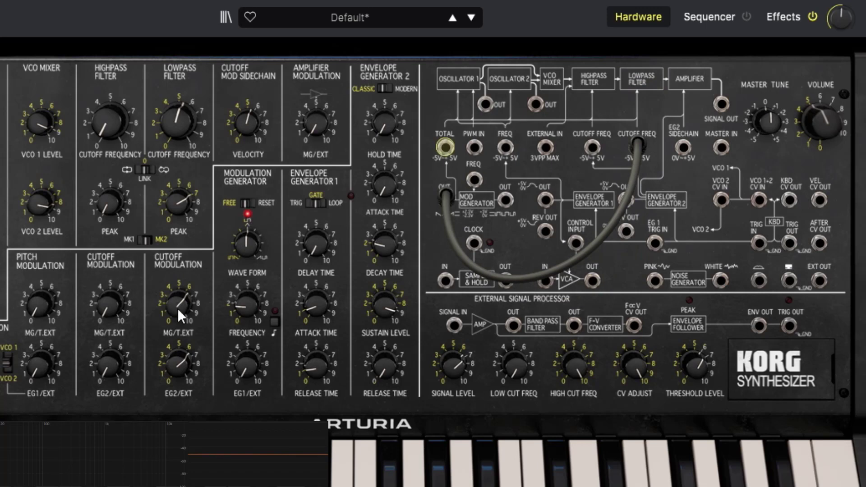
mouse_move(181, 312)
mouse_move(180, 312)
mouse_down()
mouse_move(180, 302)
mouse_move(180, 310)
mouse_up()
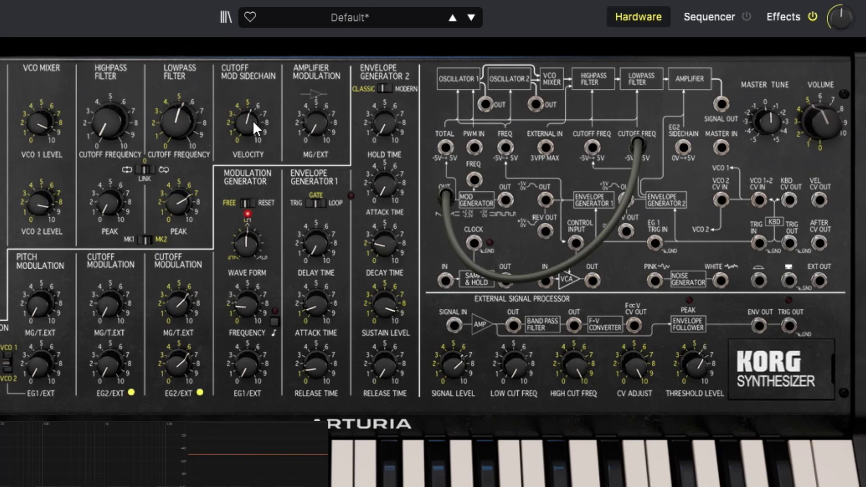
Audition the velocity sidechain with notes on the patched lowpass cutoff, from 0.00 up to a high amount, and lower it again.
mouse_move(295, 119)
drag(246, 122, 246, 149)
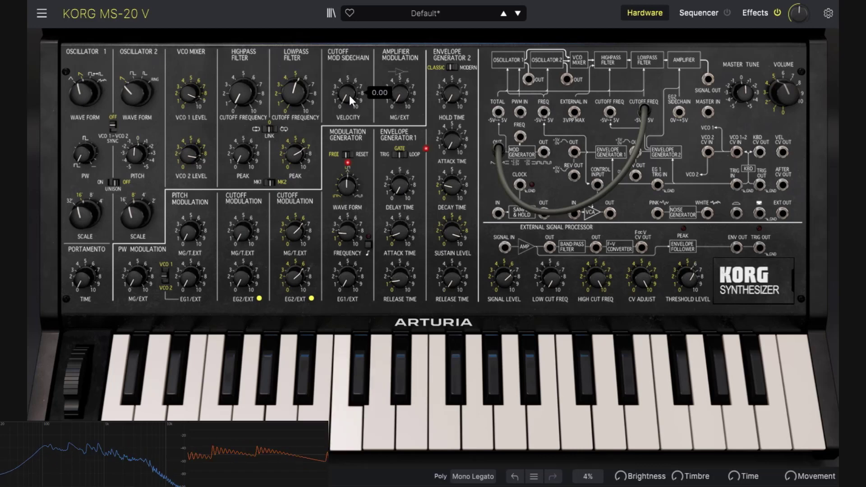
drag(349, 96, 349, 93)
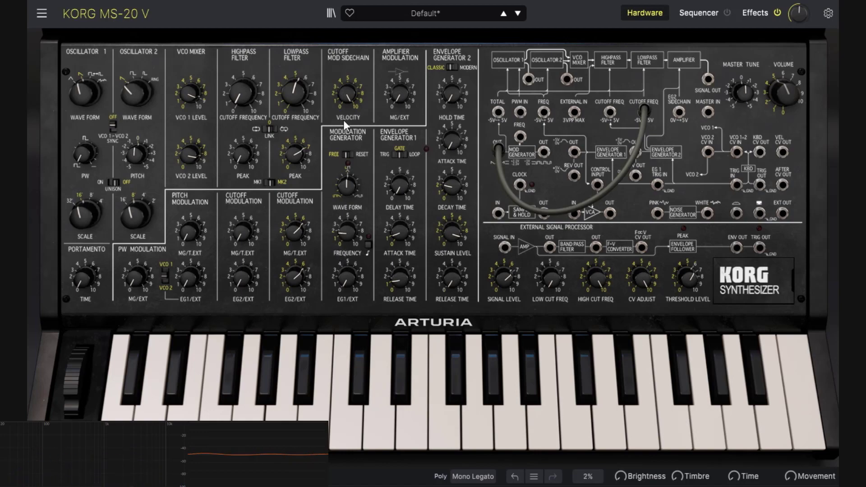
drag(346, 95, 347, 133)
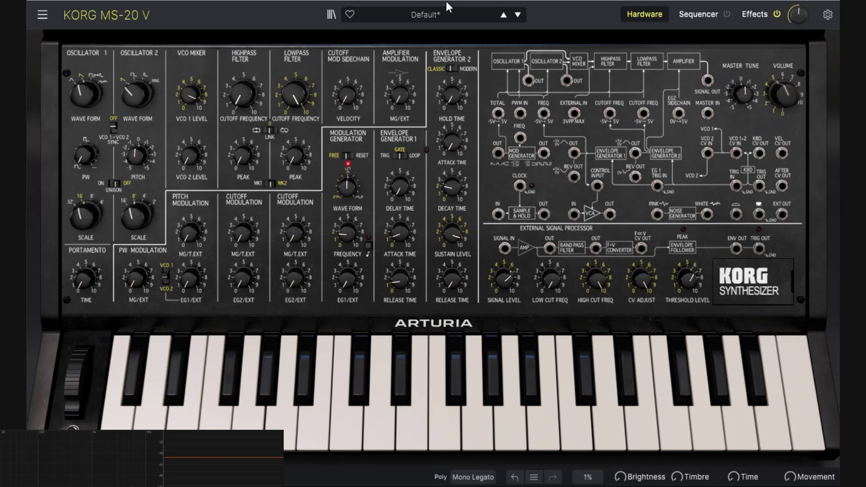
Reload the Default preset.
click(452, 12)
mouse_move(431, 174)
click(512, 171)
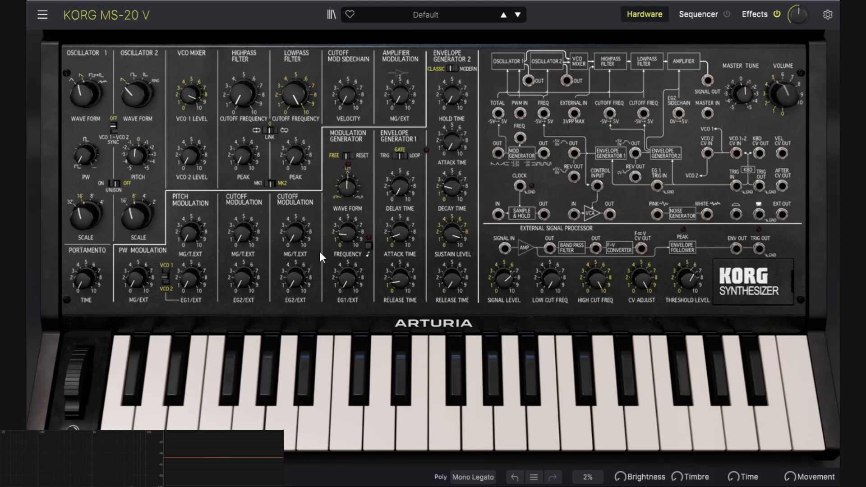
Set the lowpass MG/T.EXT cutoff modulation to 0.844 and the lowpass cutoff frequency to about 6.5.
click(191, 238)
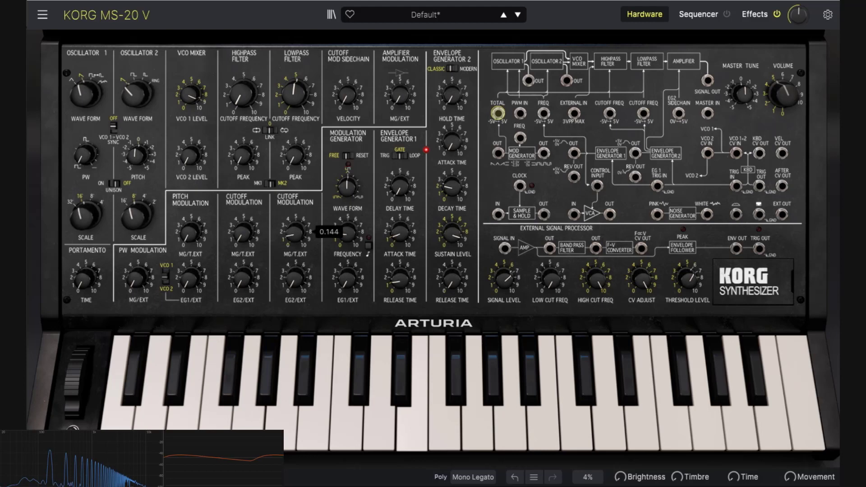
drag(295, 235, 301, 244)
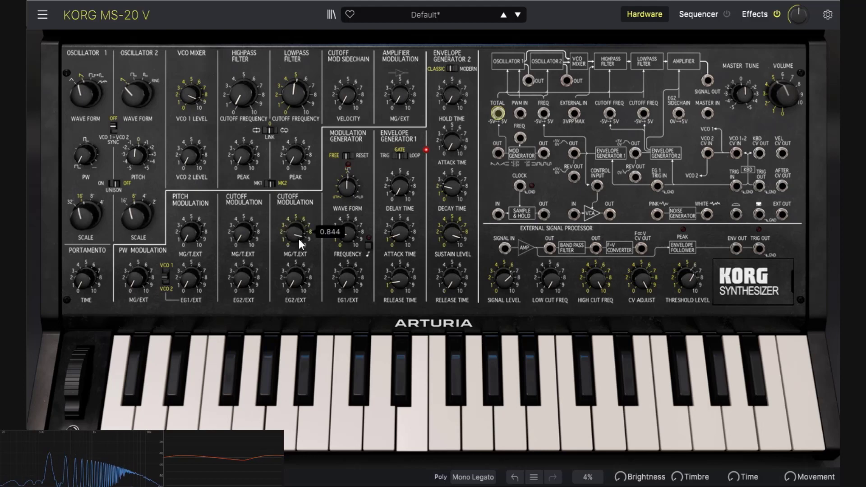
drag(293, 91, 296, 95)
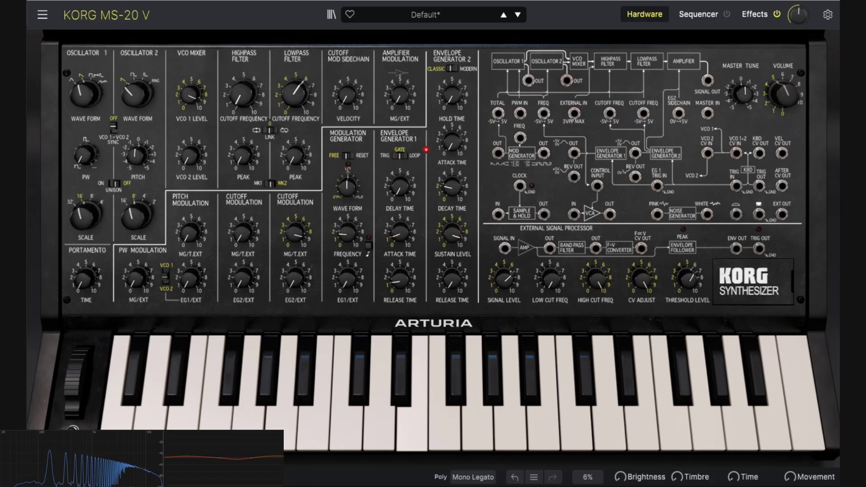
mouse_move(289, 244)
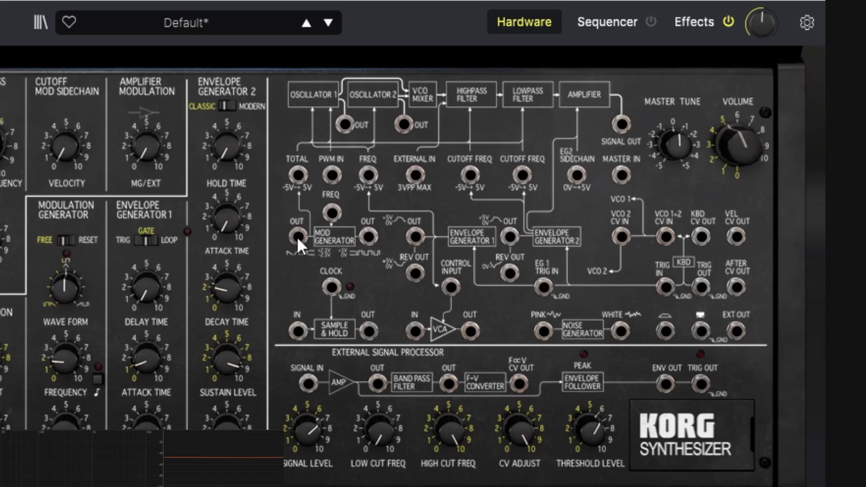
Patch the modulation generator's pulse output to the Total input, trying the oscillator Freq input first.
mouse_move(296, 236)
mouse_down()
mouse_move(308, 260)
mouse_move(285, 298)
mouse_move(301, 236)
mouse_up()
mouse_move(367, 234)
mouse_down()
mouse_move(574, 202)
mouse_move(387, 248)
mouse_move(378, 231)
mouse_up()
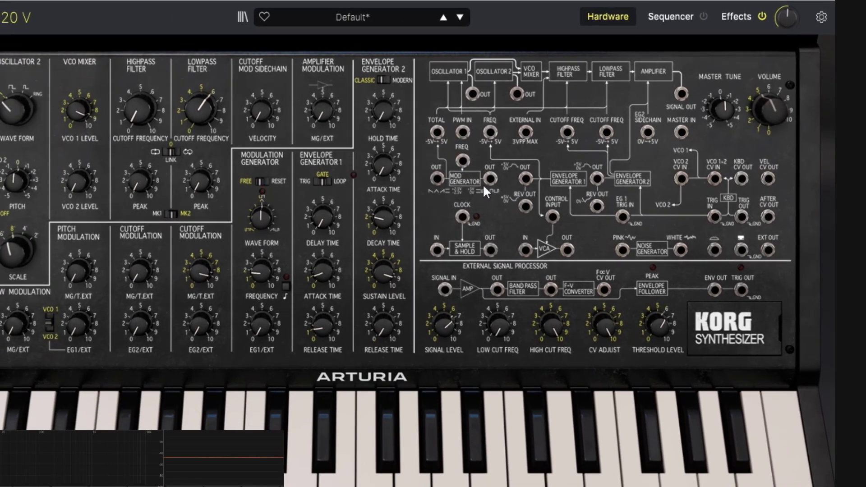
drag(489, 177, 490, 132)
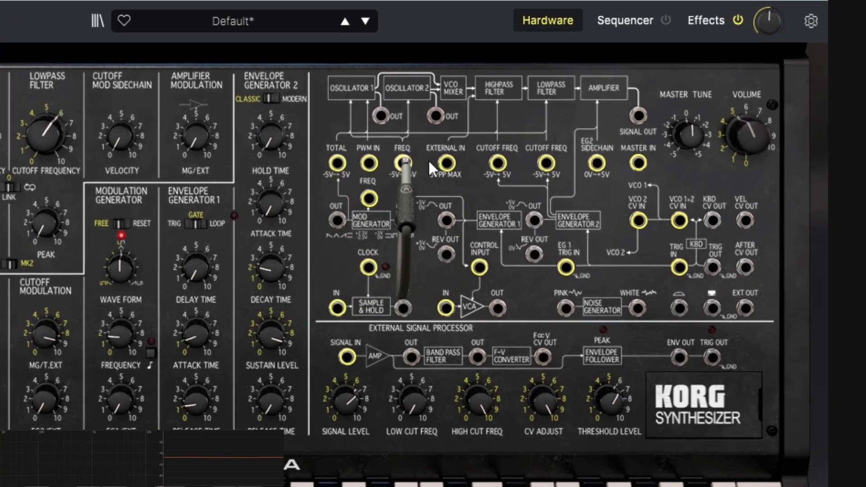
drag(403, 165, 336, 160)
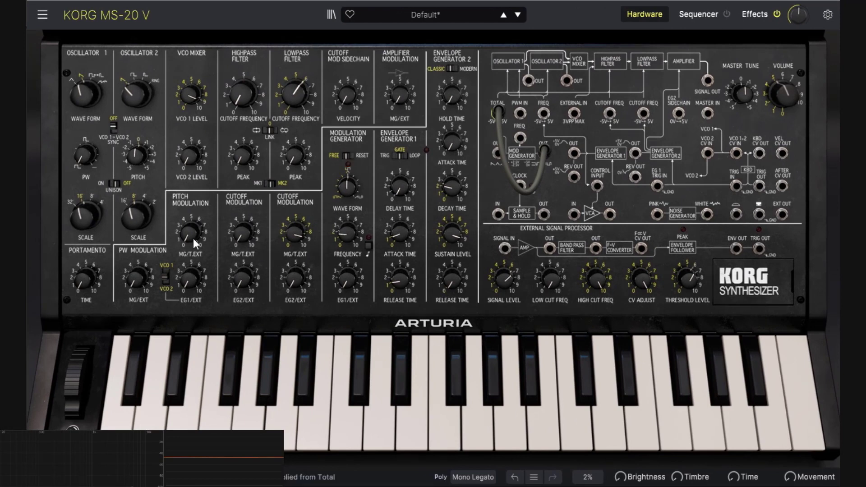
Audition the Total patch with the lowpass MG/T.EXT amount at about 0.78 and the lowpass cutoff at about 5.
drag(242, 233, 242, 228)
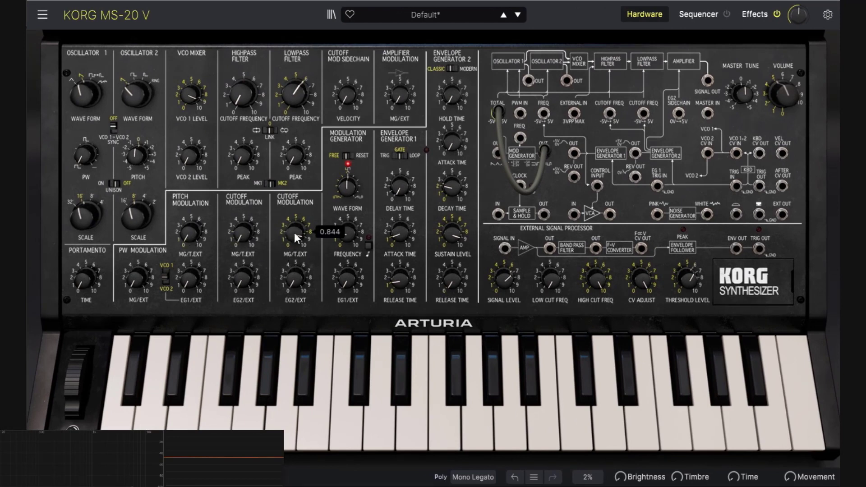
mouse_move(296, 235)
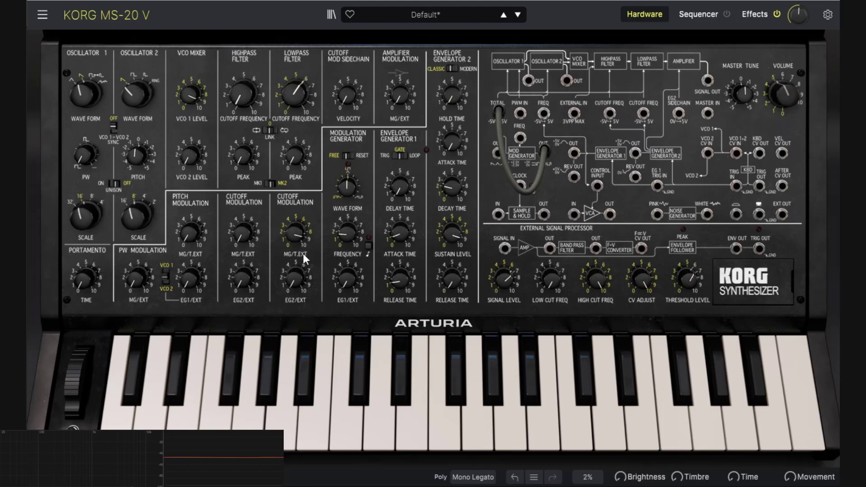
mouse_move(295, 229)
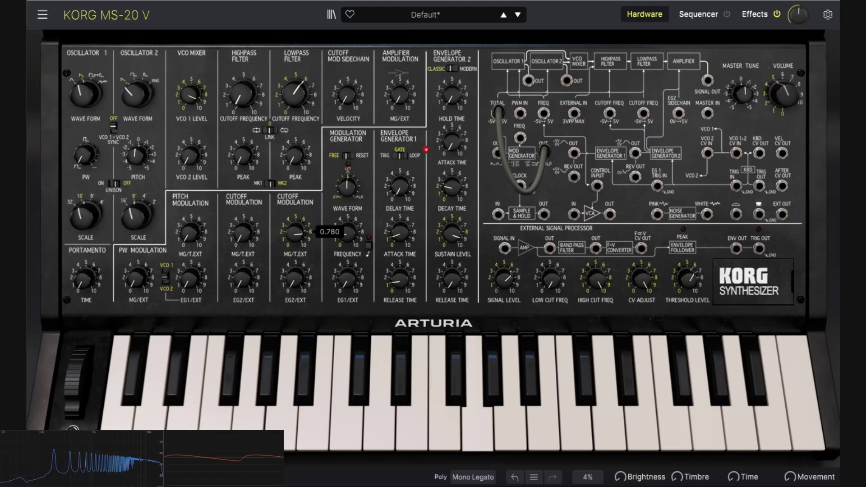
drag(308, 98, 307, 114)
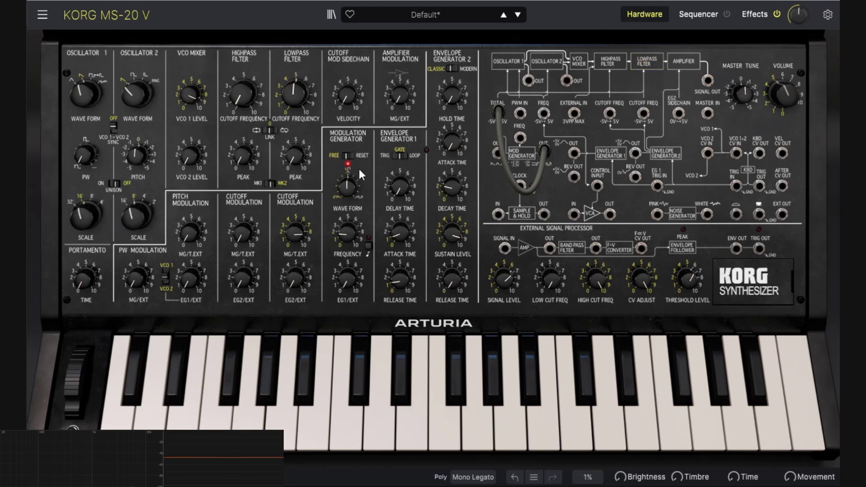
Audition the modulation generator's waveform at its lowest setting and return it to the centre.
drag(354, 179, 350, 200)
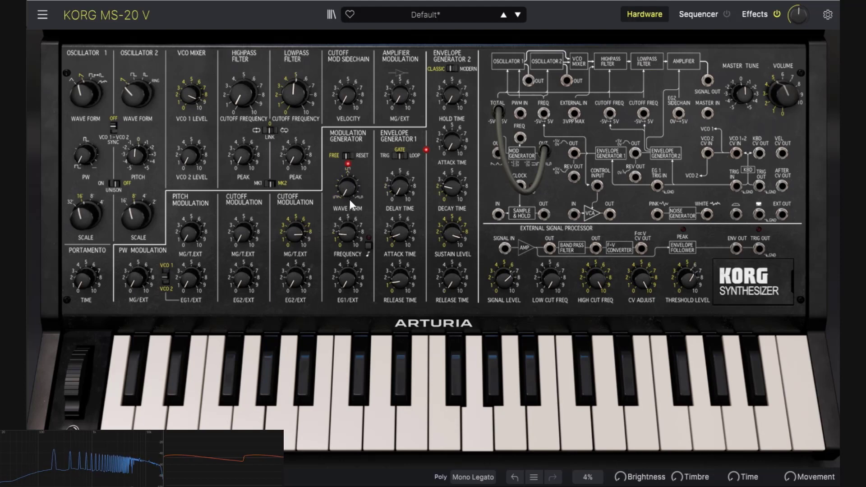
mouse_move(348, 190)
mouse_down()
mouse_move(348, 158)
mouse_move(344, 201)
mouse_up()
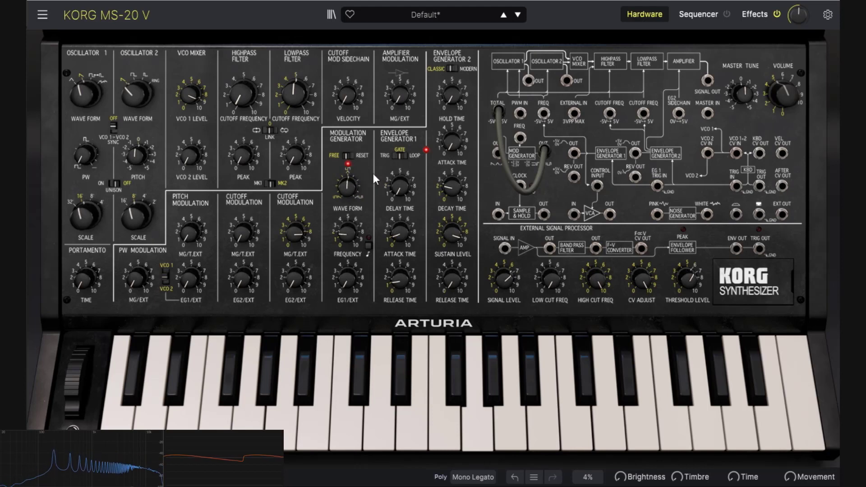
Move the modulation generator's pulse cable from Total to the lowpass Cutoff Freq input, comparing the two destinations.
drag(498, 112, 541, 127)
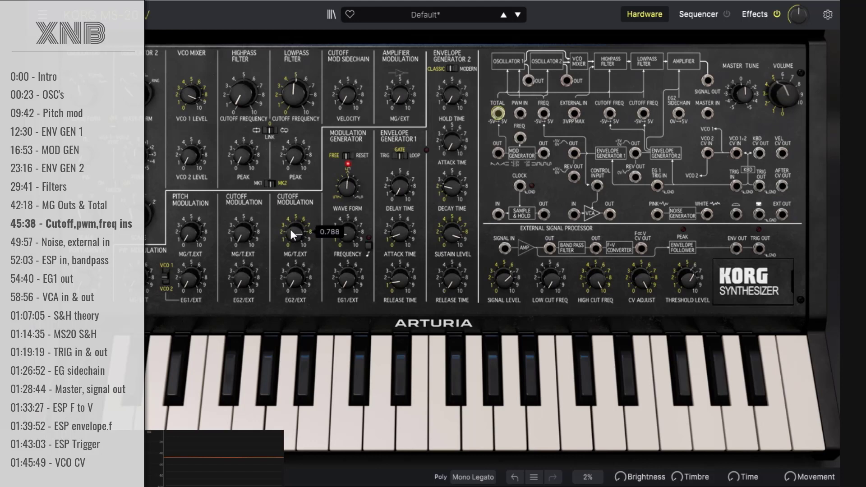
mouse_move(296, 270)
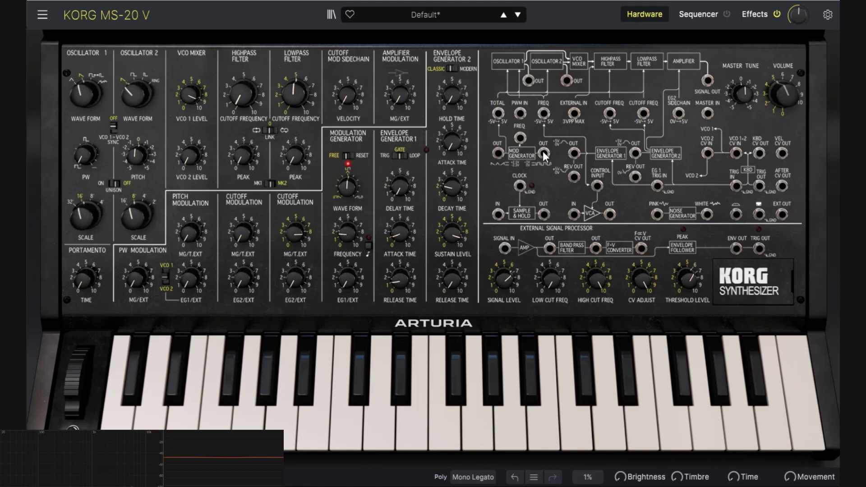
drag(542, 152, 645, 112)
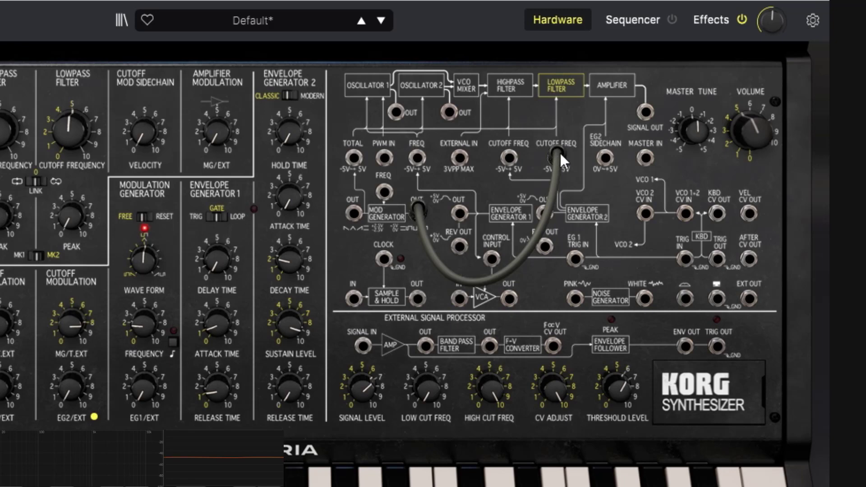
mouse_move(559, 151)
mouse_down()
mouse_move(548, 199)
mouse_move(558, 155)
mouse_up()
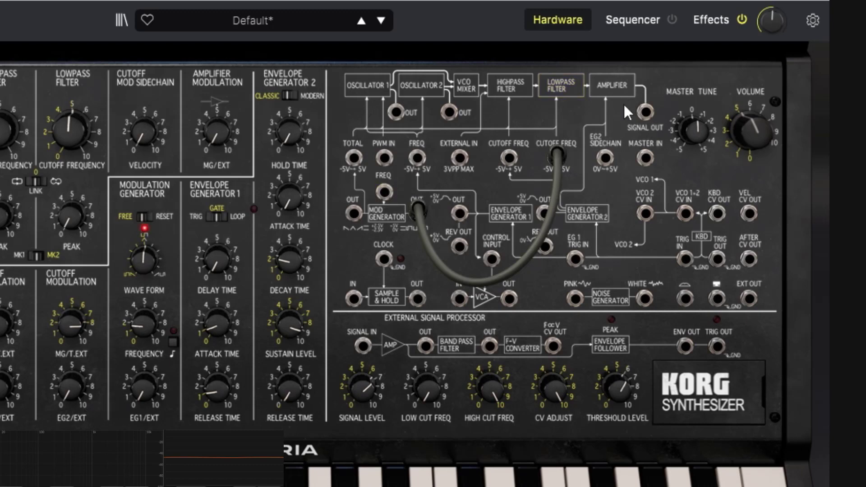
drag(556, 148, 357, 157)
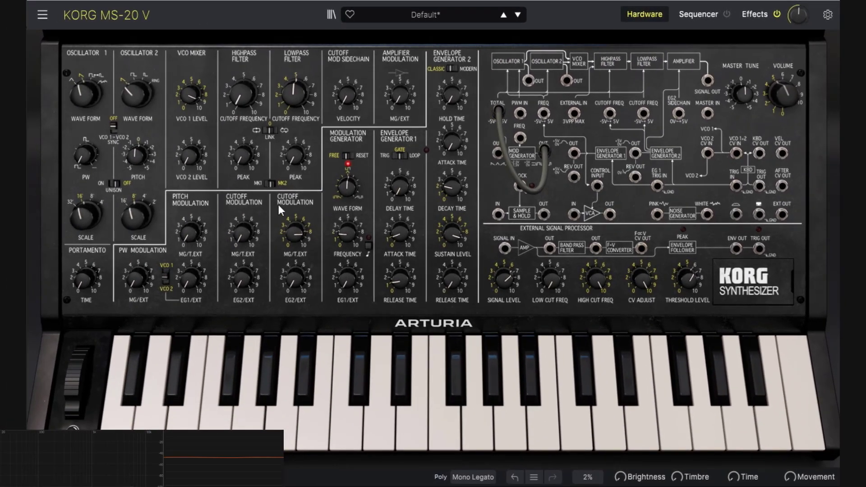
mouse_move(498, 109)
mouse_down()
mouse_move(642, 120)
mouse_move(647, 112)
mouse_up()
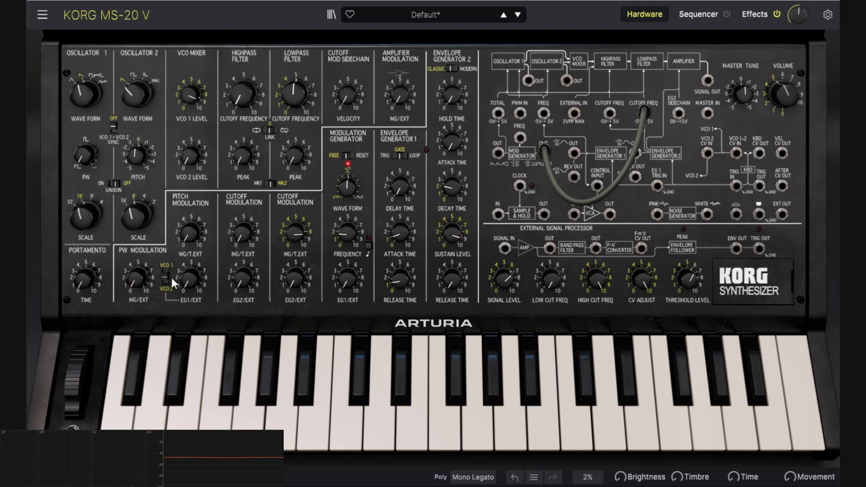
Zero the lowpass MG/T.EXT amount and audition its EG2/EXT amount at about 7.5, returning that to zero too.
mouse_move(294, 281)
drag(295, 233, 294, 251)
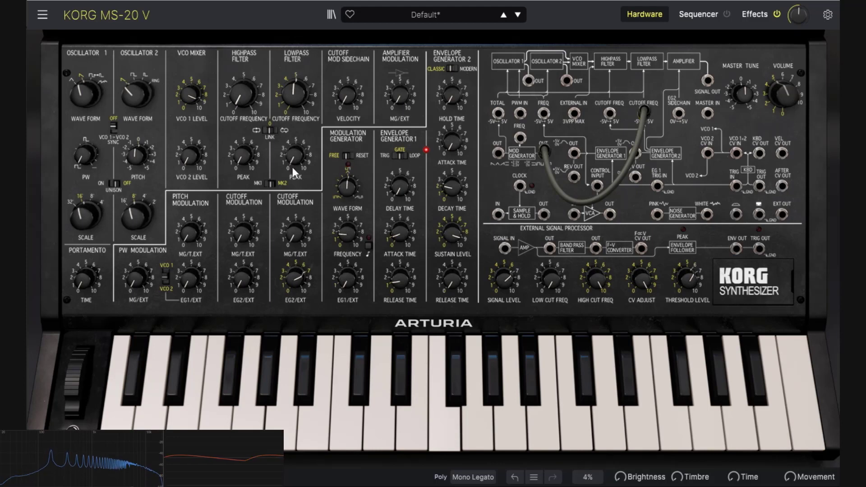
drag(291, 281, 243, 269)
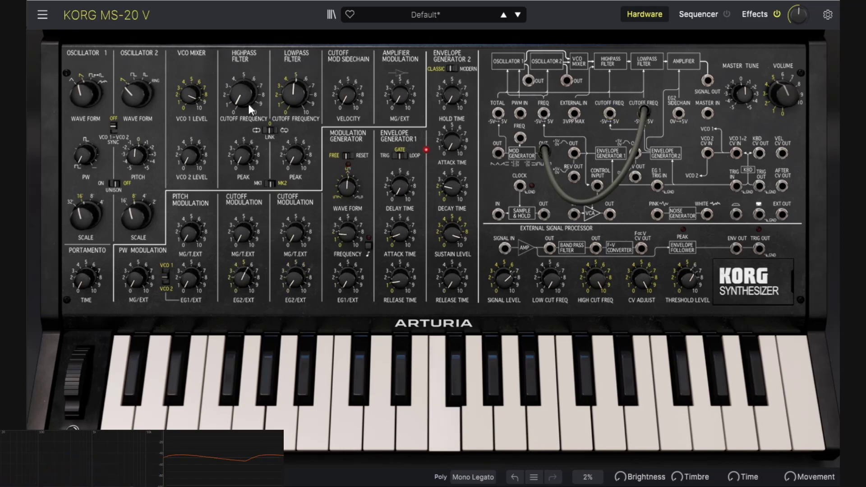
Set the highpass cutoff to about 1, its peak to about 6.5 and its EG2/EXT modulation to about 7.5.
drag(251, 110, 252, 106)
mouse_move(241, 163)
mouse_down()
mouse_move(242, 145)
mouse_move(239, 154)
mouse_up()
drag(242, 93, 242, 96)
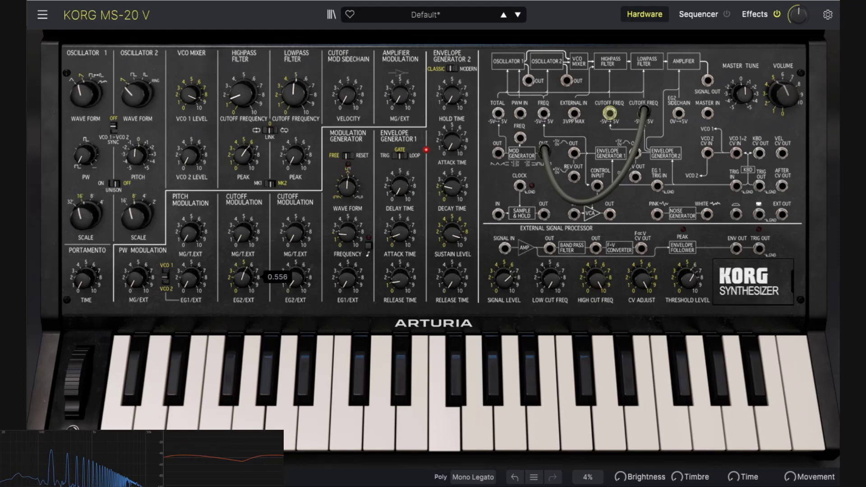
drag(242, 278, 242, 276)
Move the cable to the highpass Cutoff Freq input and feed it from the modulation generator's multi-waveform output.
drag(640, 111, 610, 112)
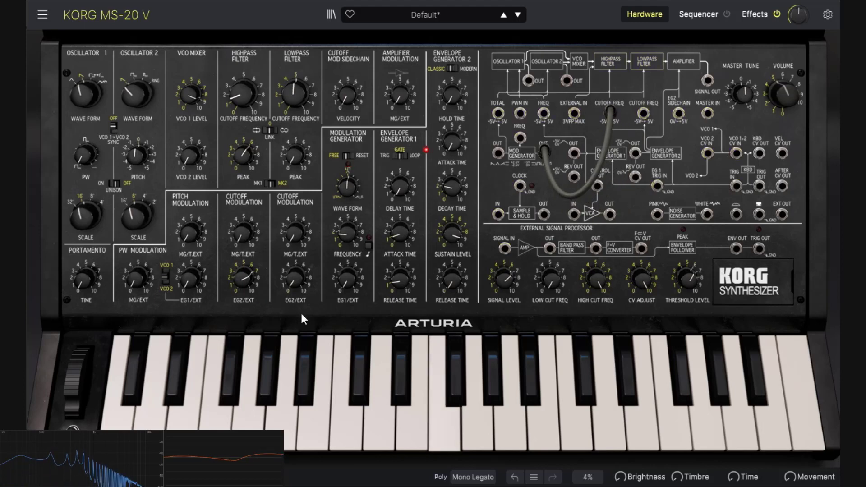
mouse_move(616, 111)
mouse_down()
mouse_move(613, 131)
mouse_move(513, 158)
mouse_move(612, 111)
mouse_up()
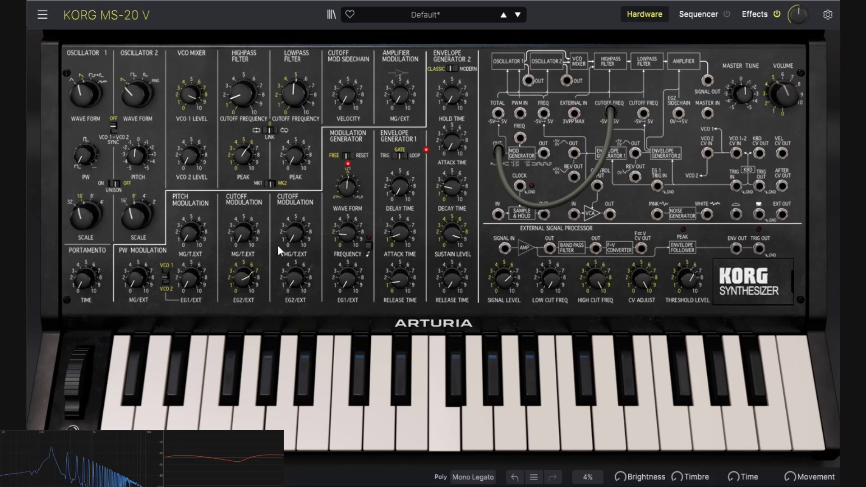
Unplug the highpass Cutoff Freq cable and patch the modulation generator's pulse output into the lowpass Cutoff Freq input.
click(606, 115)
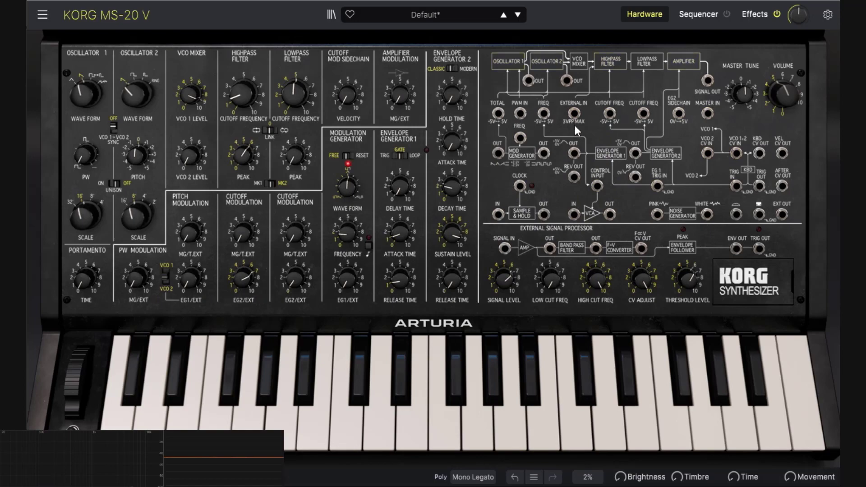
drag(543, 154, 646, 114)
drag(572, 153, 572, 152)
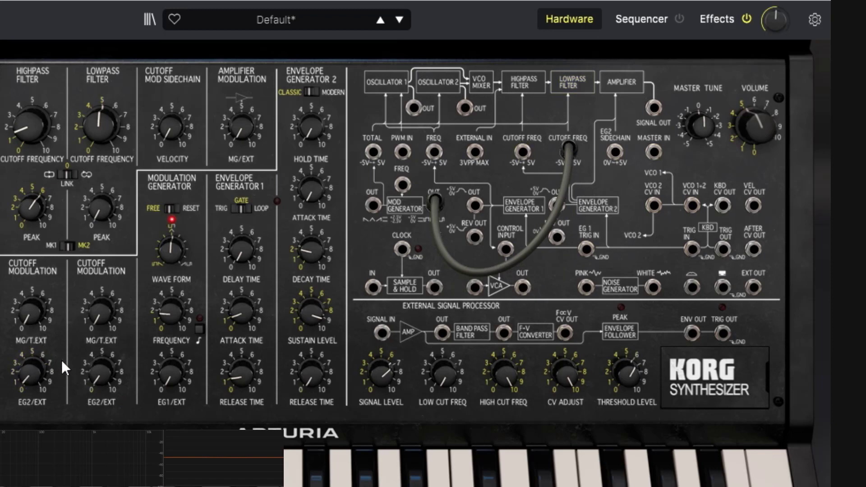
Set the lowpass EG2/EXT amount to about 6, MG/T.EXT to about 8, cutoff to about 4.5 and peak to about 5.
mouse_move(100, 372)
drag(100, 372, 100, 316)
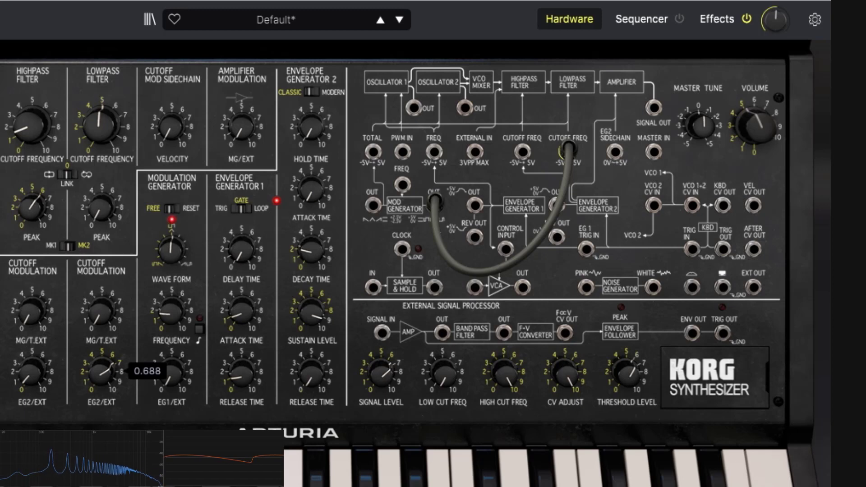
mouse_move(93, 314)
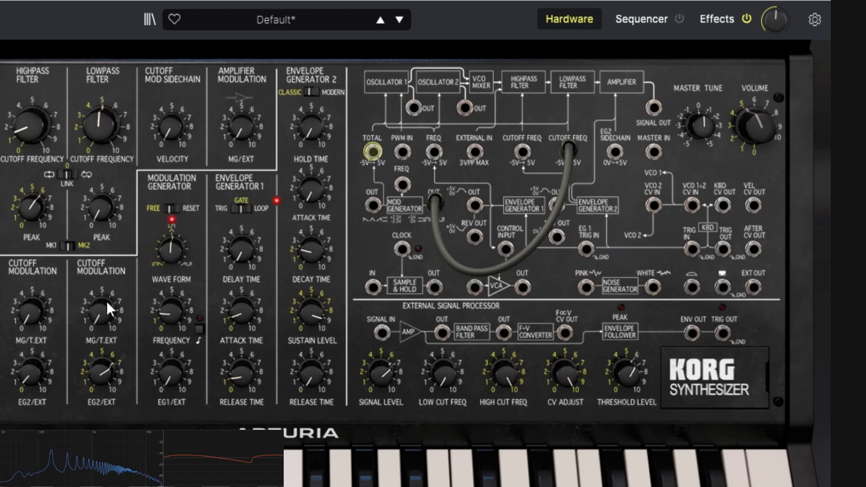
drag(106, 302, 106, 266)
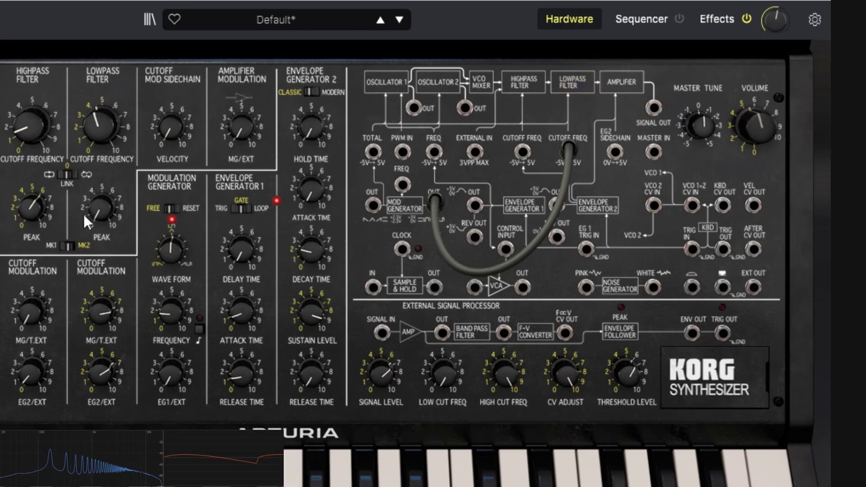
drag(84, 216, 84, 200)
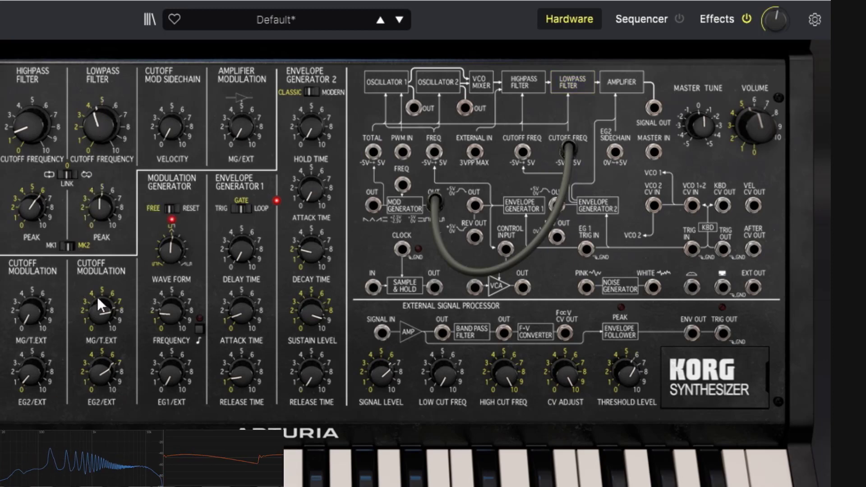
mouse_move(95, 384)
mouse_down()
mouse_move(95, 406)
mouse_move(95, 385)
mouse_up()
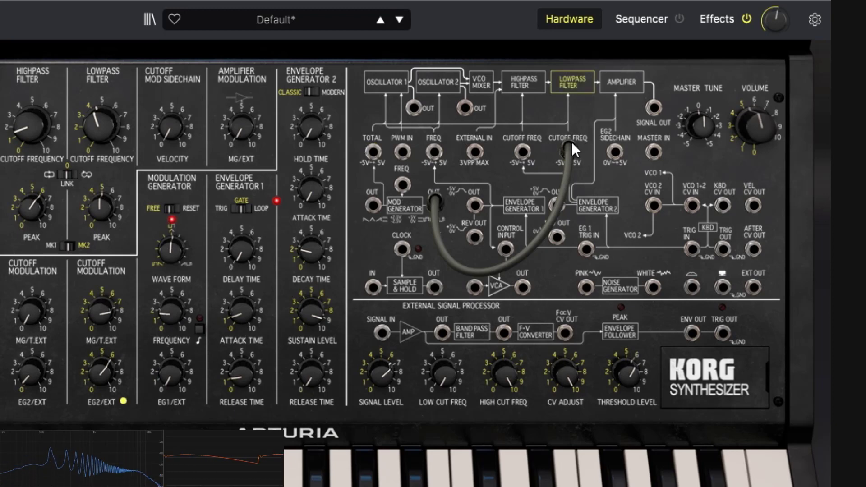
Move the cable from the lowpass Cutoff Freq input to the oscillator Freq input and raise the pitch EG1/EXT amount to about 6.5.
drag(571, 146, 438, 153)
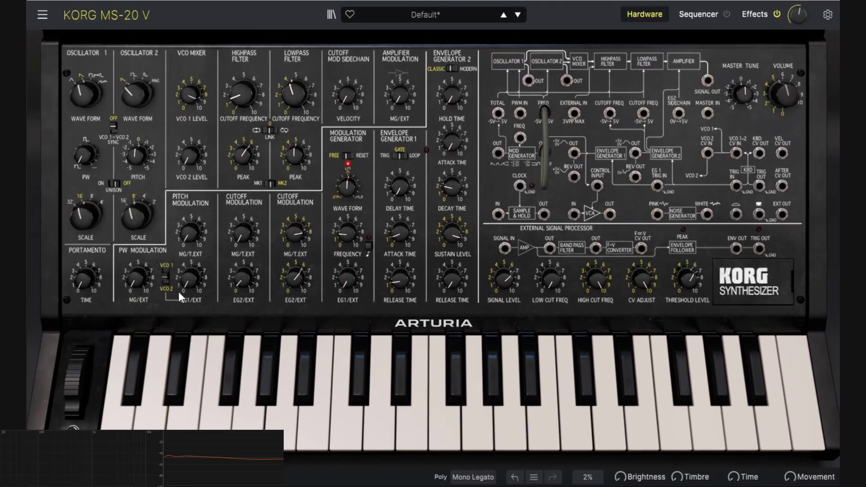
mouse_move(190, 275)
drag(193, 277, 193, 252)
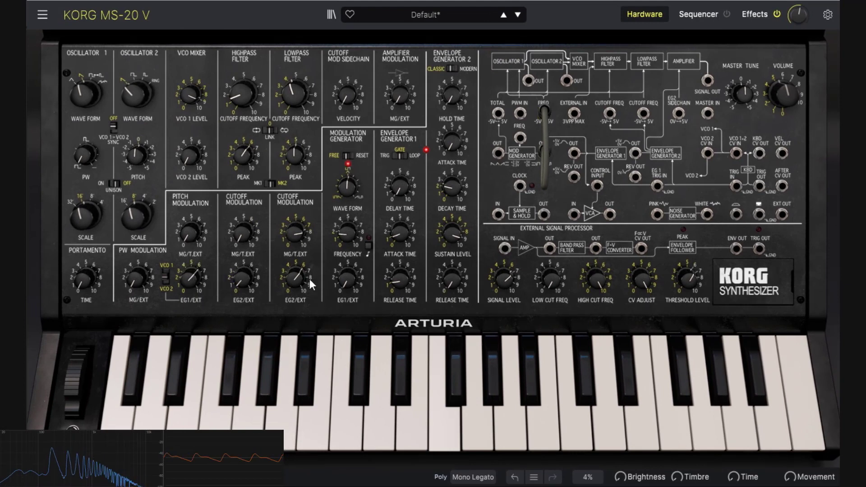
click(347, 233)
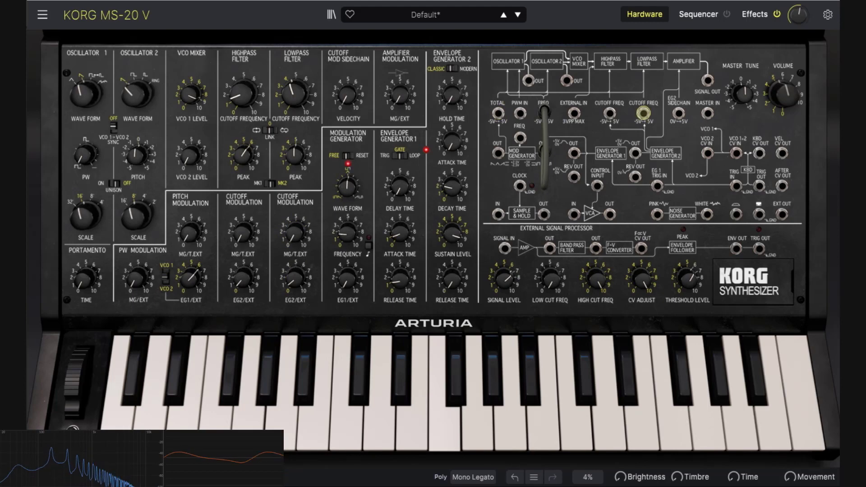
Raise the lowpass cutoff to about 6.5 and unplug the cable from the oscillator Freq input.
drag(294, 92, 294, 82)
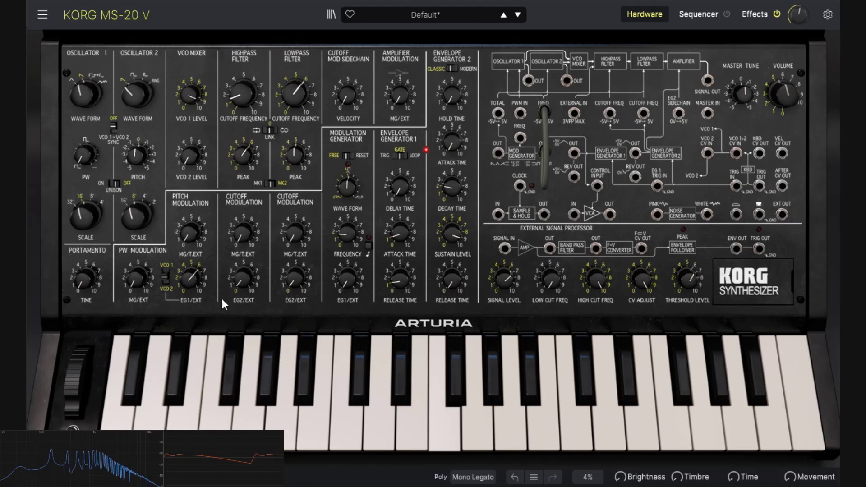
mouse_move(186, 276)
click(547, 109)
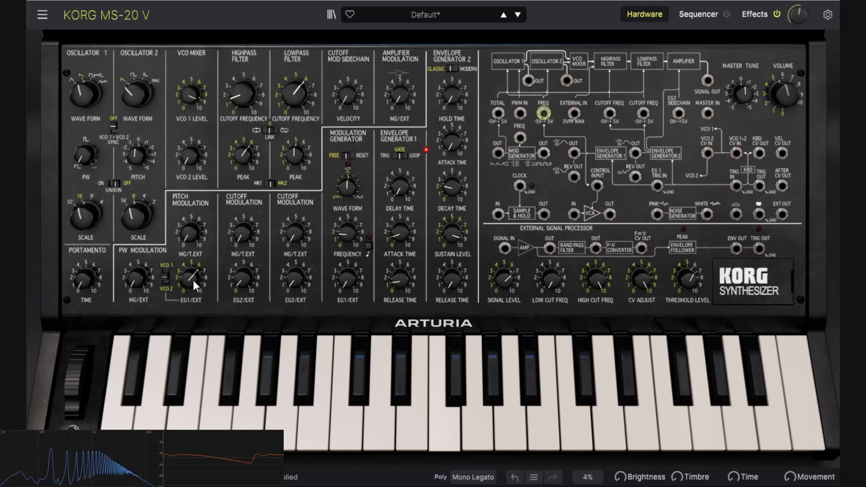
Switch oscillator 1 to the pulse waveform, raise its pulse width and set the PW modulation MG/EXT amount to about 5.5.
drag(85, 97, 85, 90)
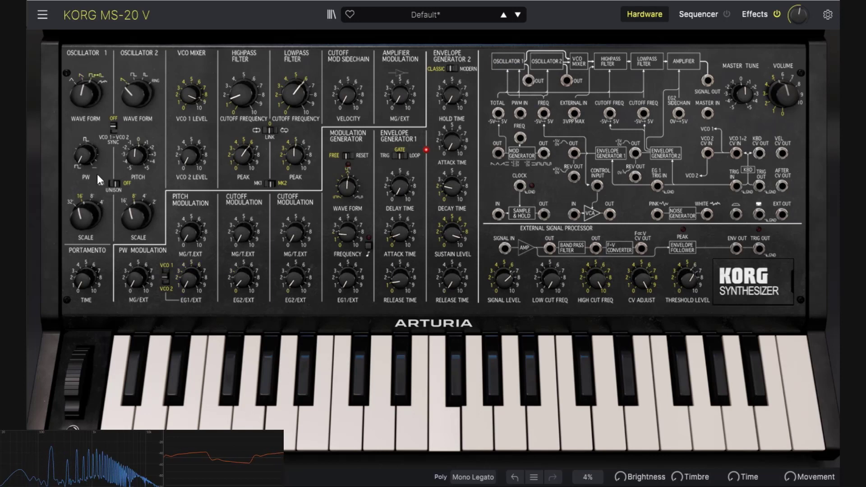
drag(86, 156, 86, 147)
drag(135, 277, 135, 261)
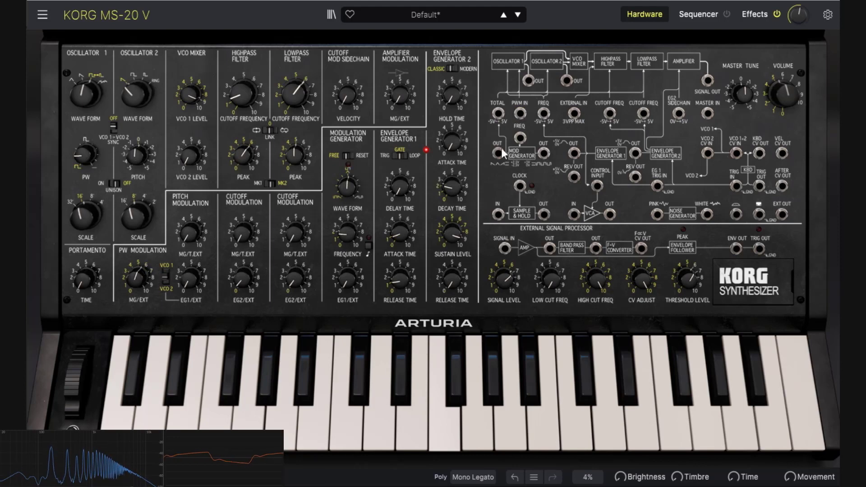
Patch the modulation generator's pulse output into PWM In, audition it with MG/EXT at 0.688 and different generator frequencies, and unplug it.
mouse_move(359, 231)
mouse_down()
mouse_move(359, 213)
mouse_move(359, 234)
mouse_up()
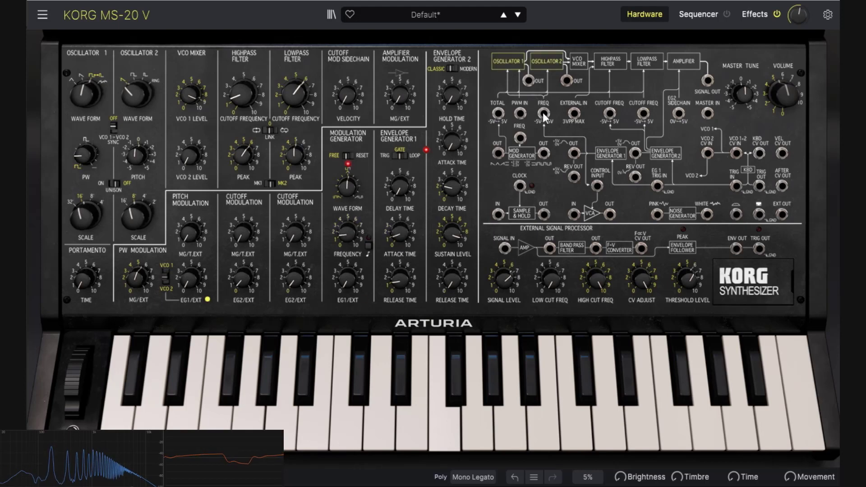
drag(537, 150, 520, 113)
drag(138, 277, 138, 267)
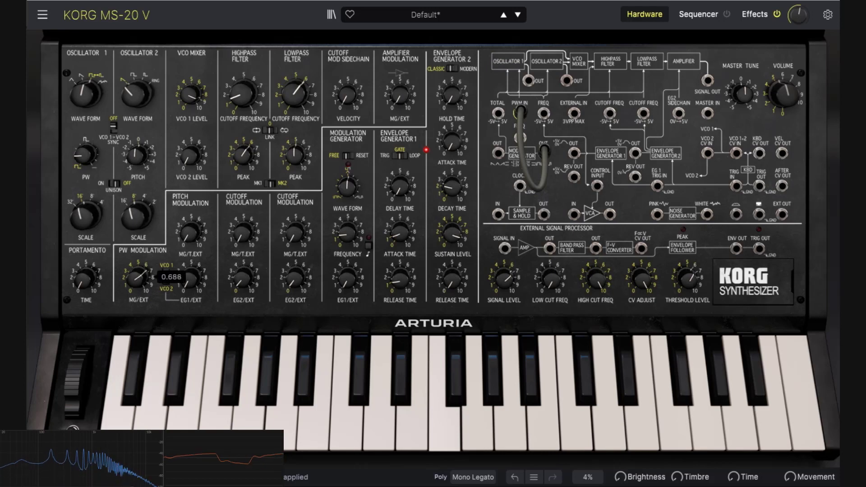
mouse_move(355, 243)
mouse_down()
mouse_move(355, 221)
mouse_move(355, 239)
mouse_move(351, 231)
mouse_up()
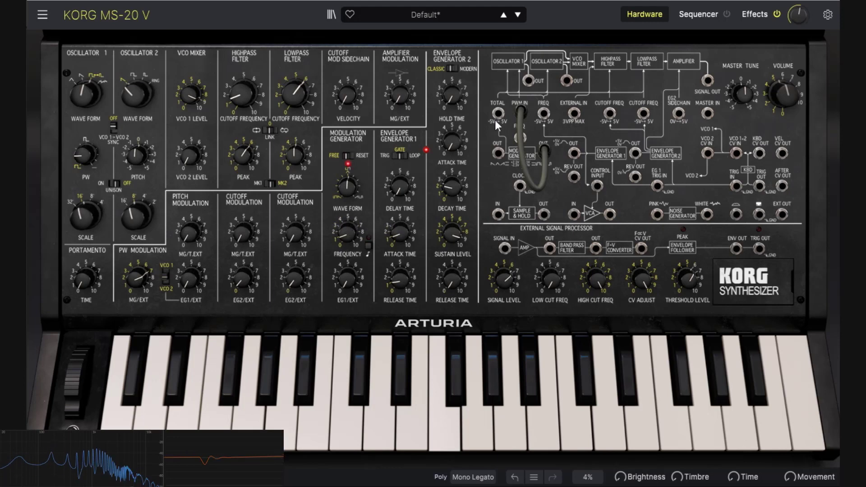
drag(523, 109, 545, 153)
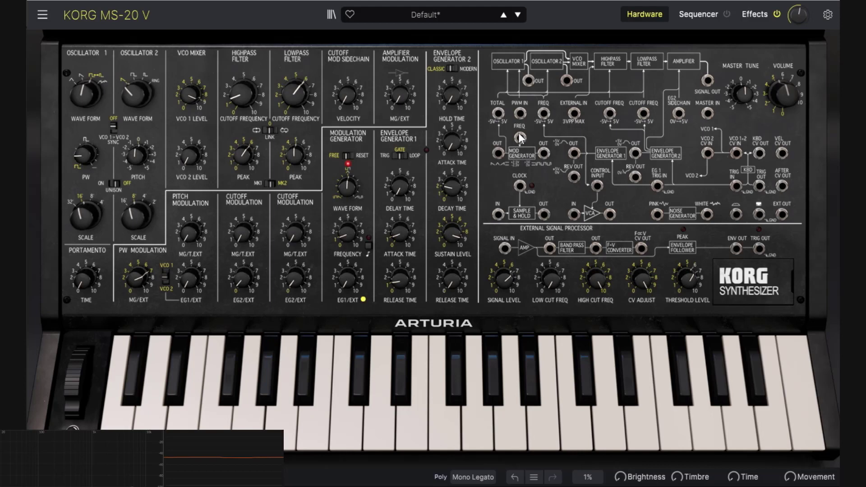
Patch envelope generator 2's output into the modulation generator's Freq input, with EG1/EXT at about 3.5 and EG2 attack at about 3.
drag(518, 139, 520, 137)
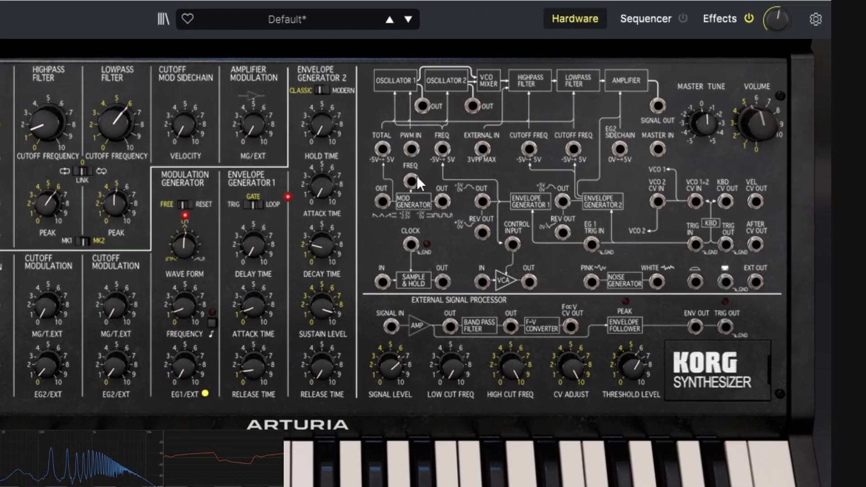
mouse_move(345, 235)
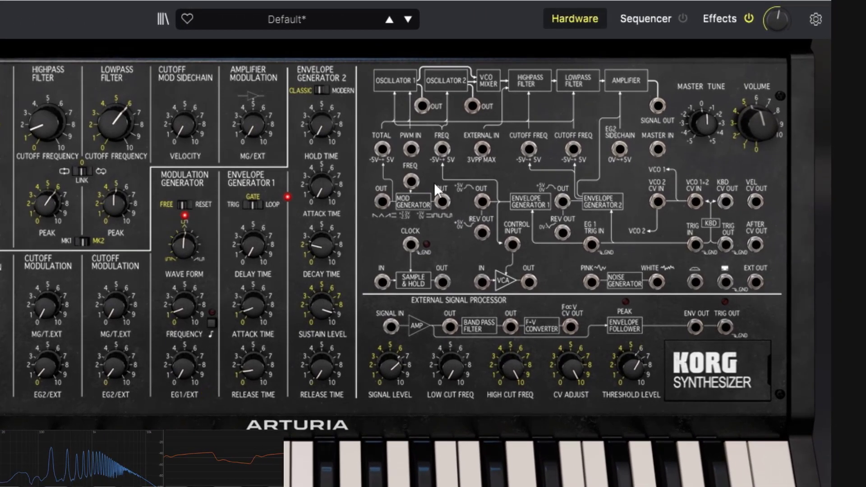
drag(411, 179, 563, 199)
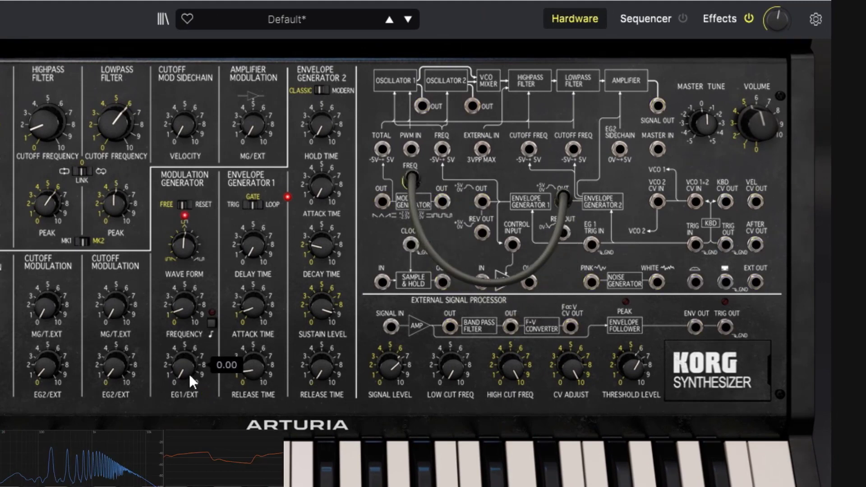
drag(194, 374, 194, 363)
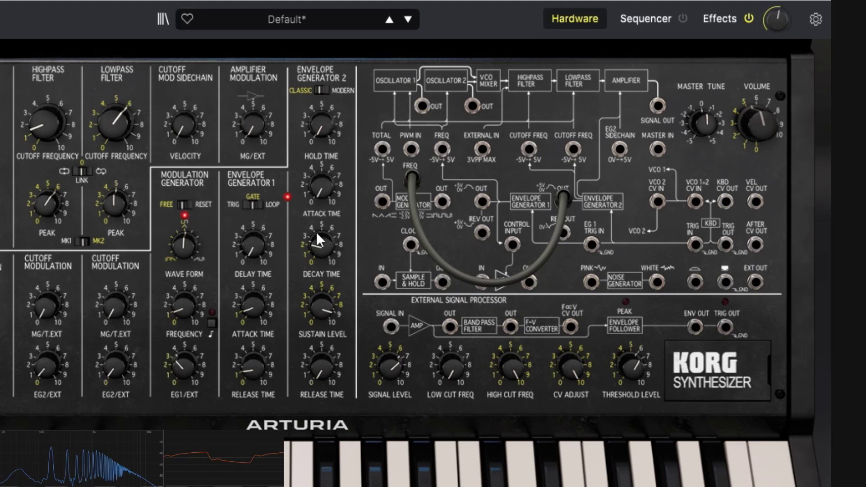
drag(321, 189, 321, 176)
Set the modulation generator's frequency to about 3, the lowpass MG/T.EXT amount to about 8 and the lowpass cutoff to 429 Hz.
mouse_move(192, 324)
drag(191, 323, 119, 300)
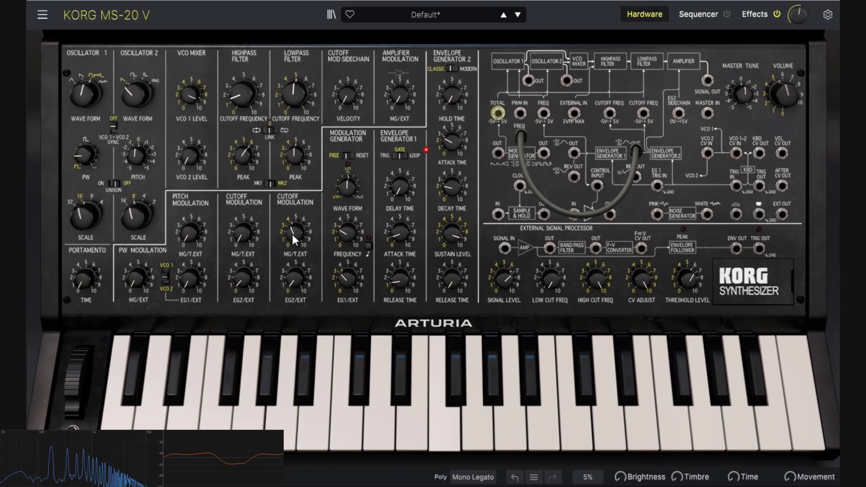
drag(115, 307, 115, 304)
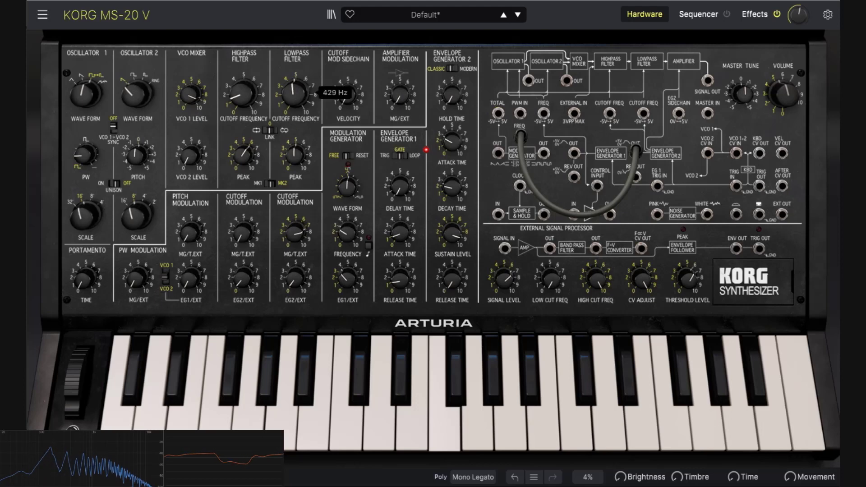
Raise the modulation generator's EG1/EXT amount to about 6.5, set EG2 attack and decay to about 5, and adjust its sustain level.
drag(347, 277, 347, 268)
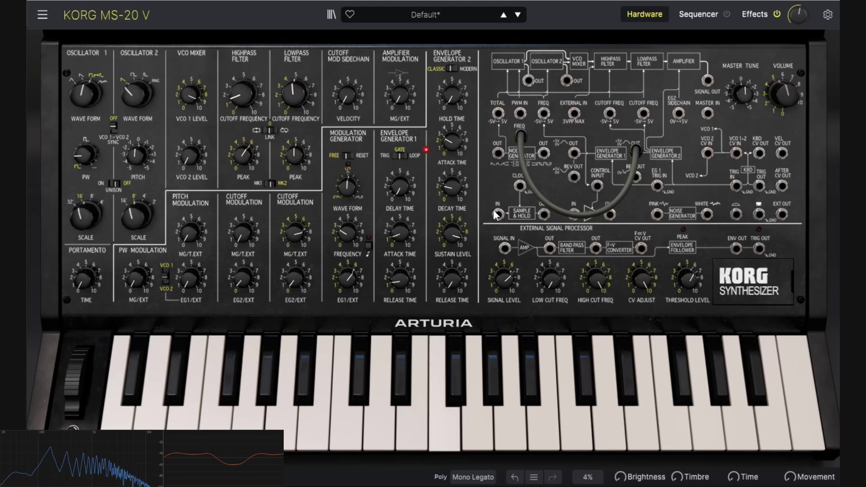
drag(451, 141, 451, 131)
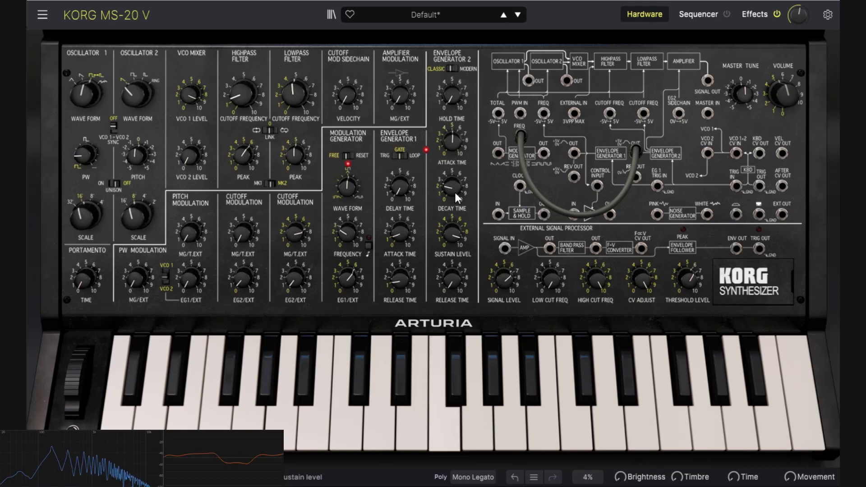
drag(453, 189, 452, 194)
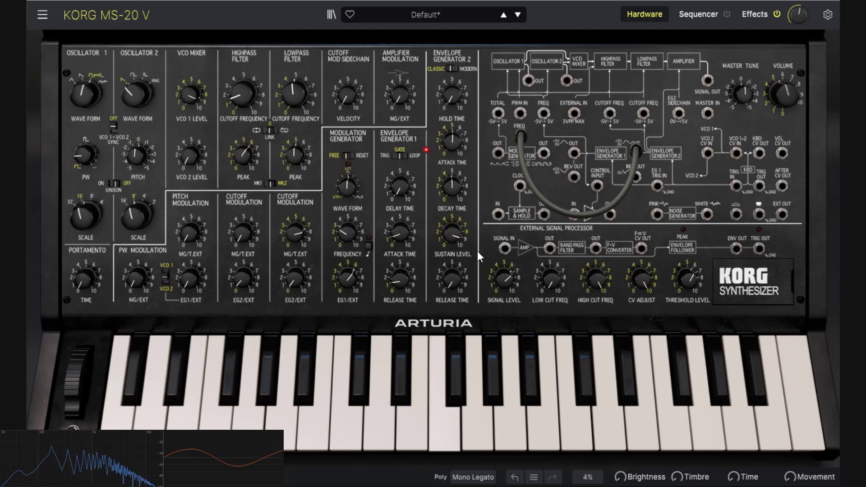
drag(452, 233, 464, 245)
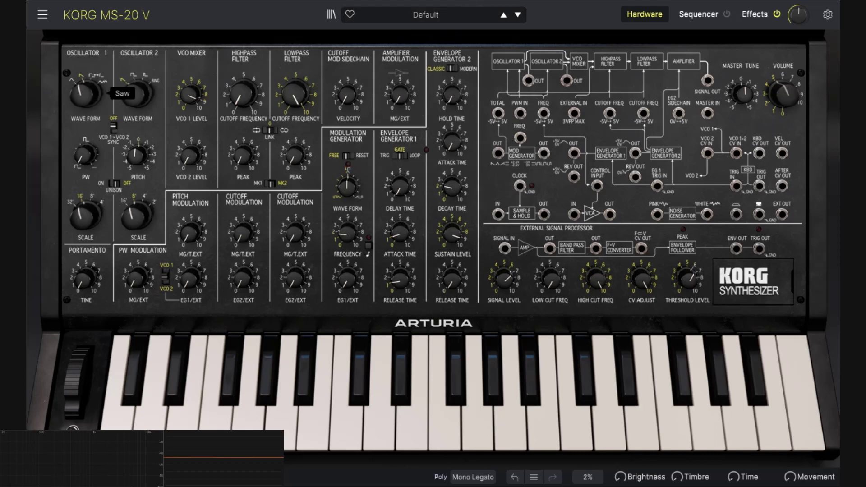
Switch oscillator 1 to the noise waveform and return it to saw.
drag(86, 90, 86, 72)
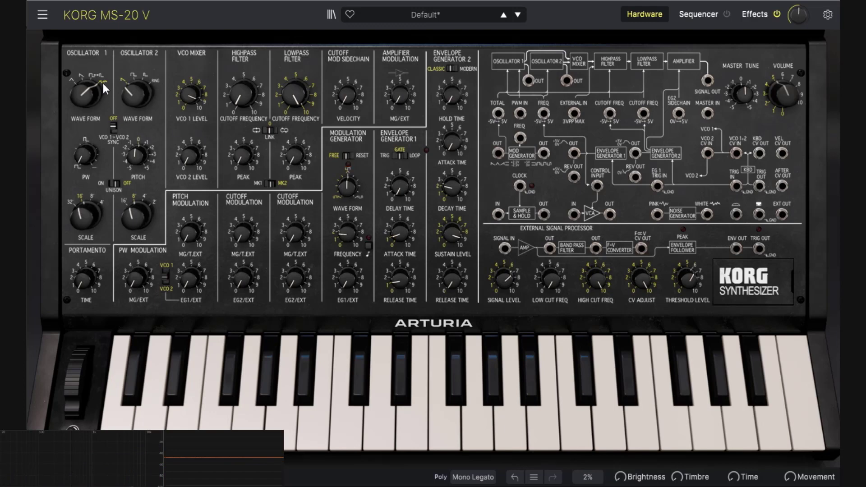
drag(80, 93, 80, 112)
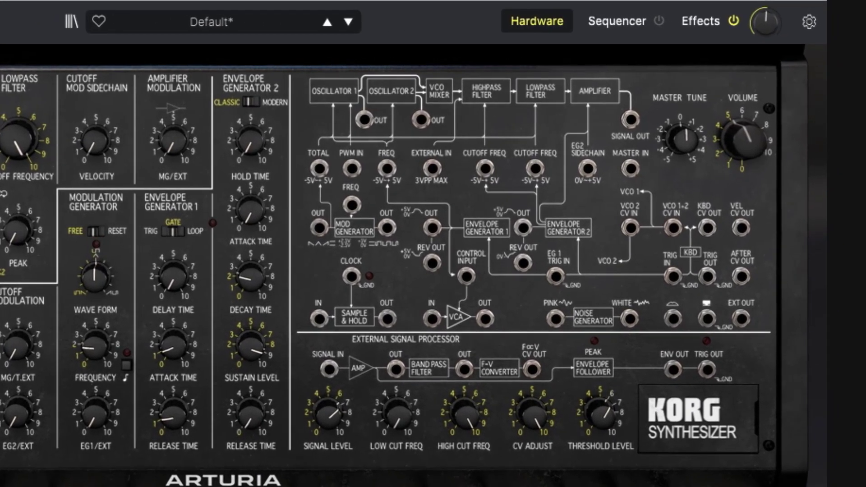
Patch the noise generator's white output into the External In input.
mouse_move(553, 318)
mouse_down()
mouse_move(545, 304)
mouse_move(555, 318)
mouse_up()
drag(629, 319, 632, 347)
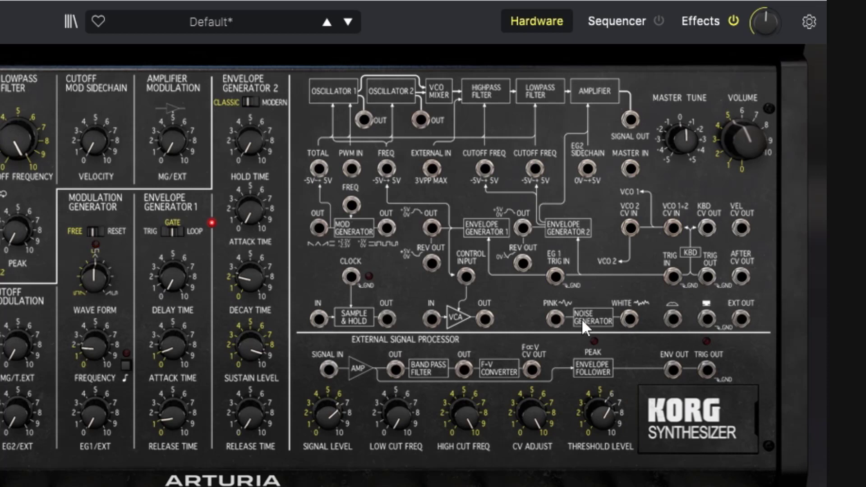
drag(629, 319, 434, 169)
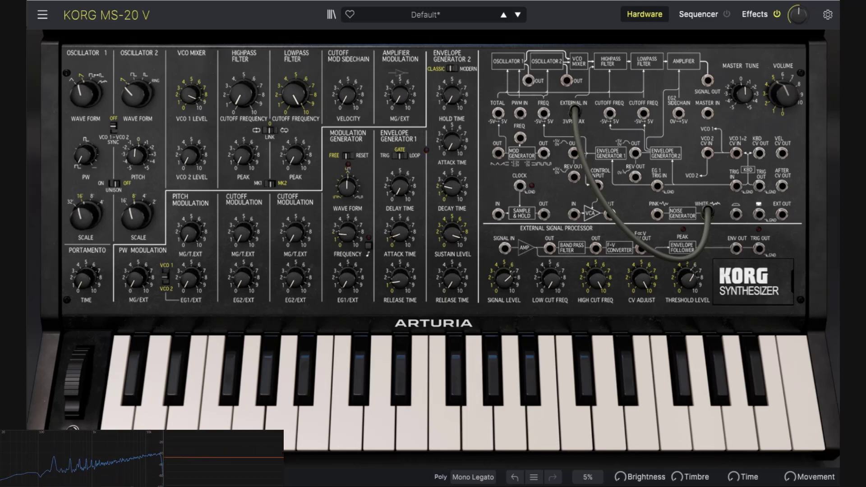
Lower the lowpass cutoff to 580 Hz, raise the VCO levels against the white noise, and unplug the cable from External In.
drag(295, 94, 294, 116)
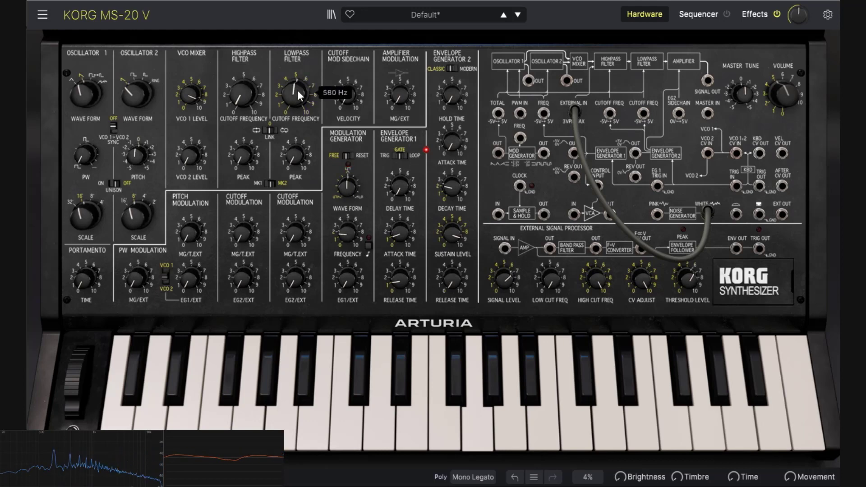
drag(190, 156, 189, 136)
drag(190, 96, 190, 92)
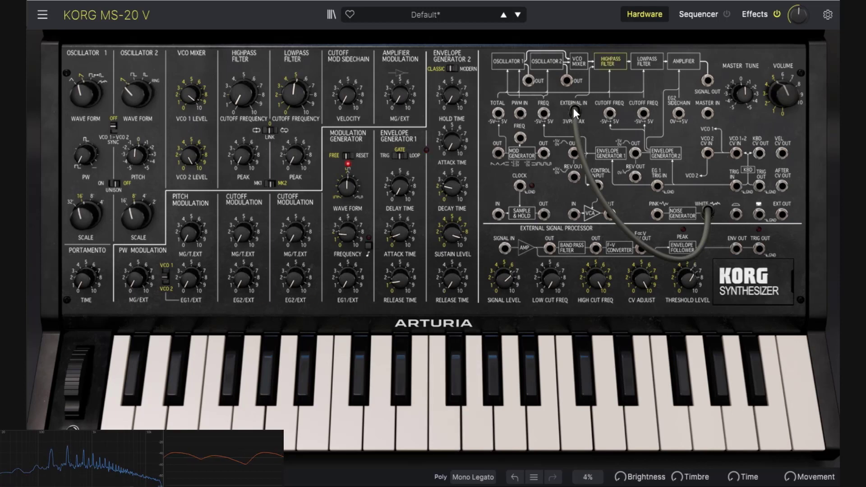
drag(572, 108, 660, 179)
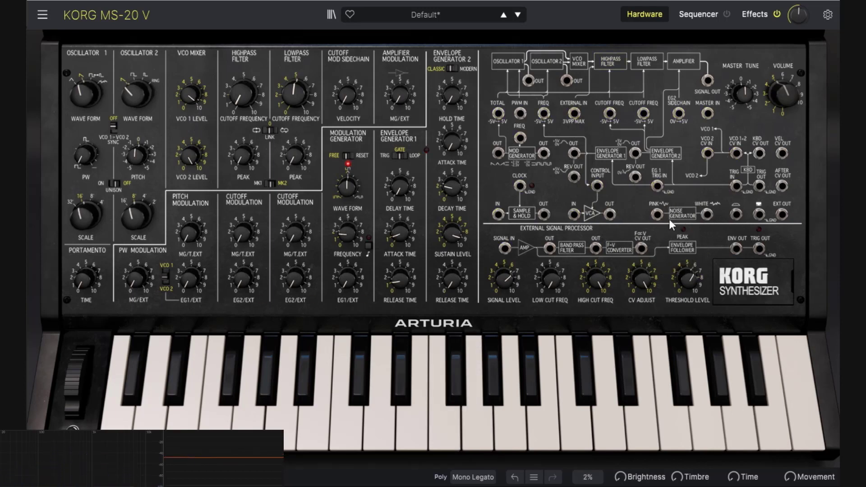
Patch the noise generator's pink output into External In, raise the lowpass peak to about 8.5 and slightly lower its cutoff.
drag(656, 214, 573, 112)
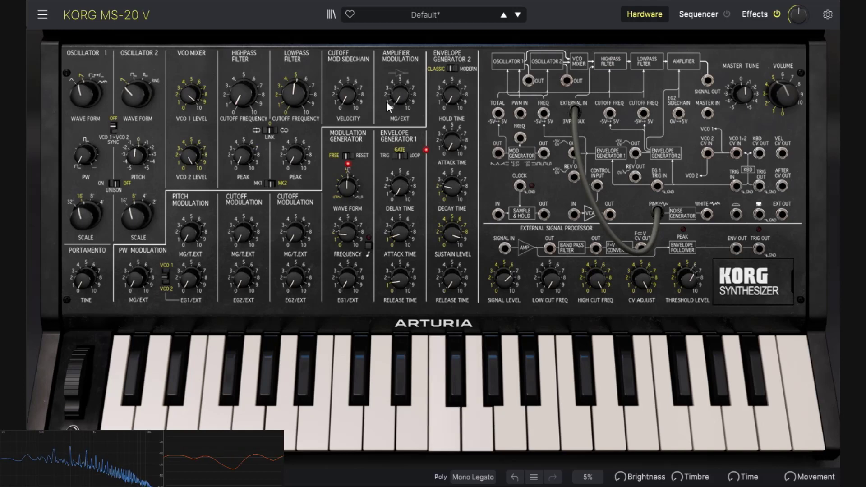
mouse_move(295, 95)
mouse_down()
mouse_move(295, 77)
mouse_move(295, 94)
mouse_up()
drag(300, 157, 301, 143)
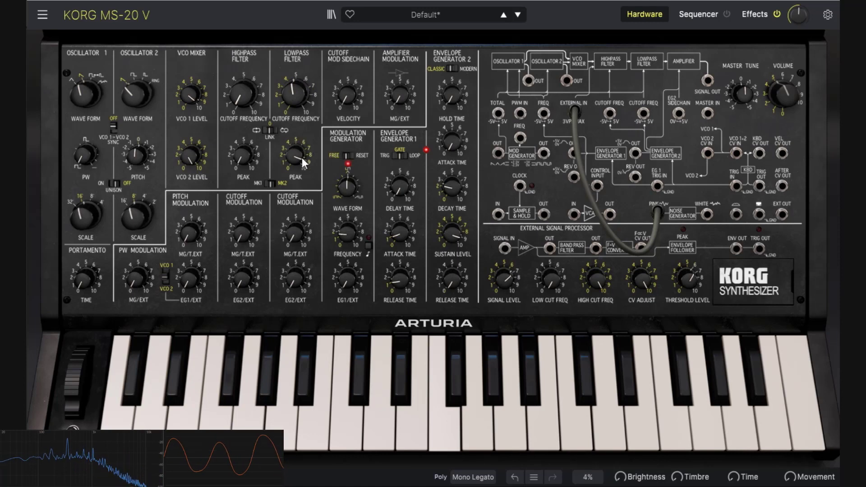
mouse_move(294, 93)
mouse_down()
mouse_move(294, 101)
mouse_move(294, 90)
mouse_up()
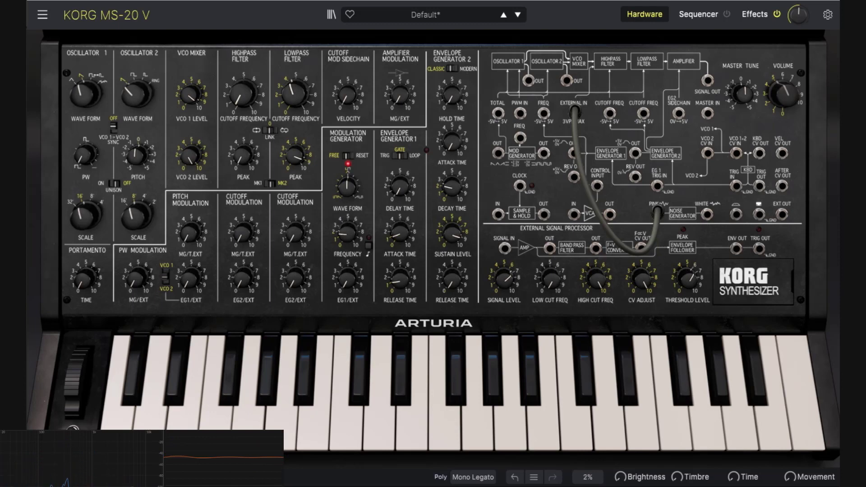
Reset the lowpass cutoff to maximum, turn both VCO levels down to 0, and unplug the pink noise cable from External In.
double_click(294, 104)
drag(194, 149, 194, 158)
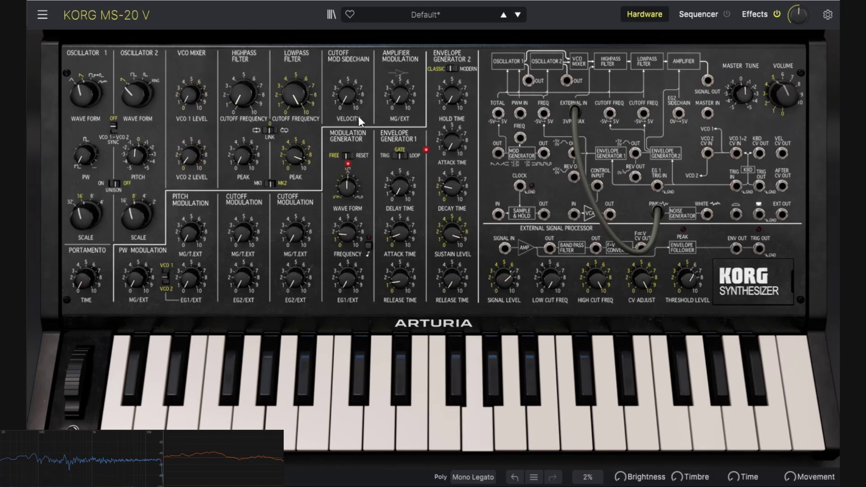
drag(294, 95, 294, 87)
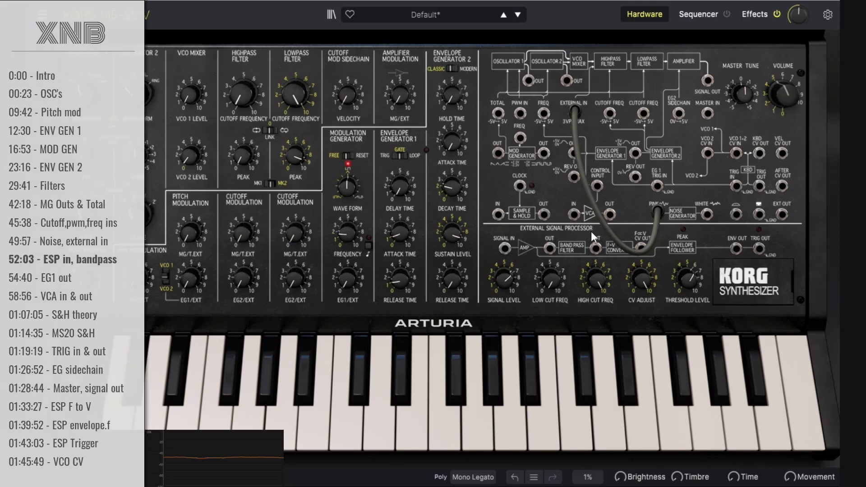
click(578, 110)
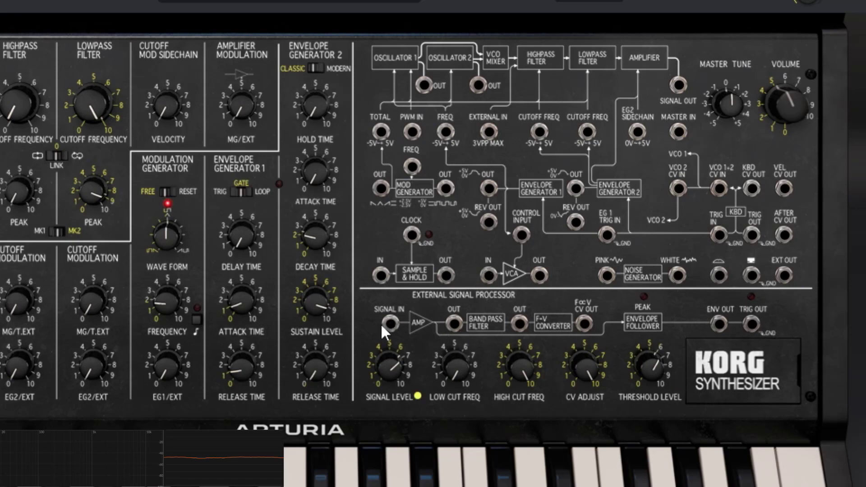
Try the external signal processor's low cut, high cut and signal level controls, and patch white noise into its Signal In.
drag(459, 363, 459, 376)
drag(519, 366, 518, 356)
drag(389, 370, 389, 380)
mouse_move(451, 317)
mouse_down()
mouse_move(459, 244)
mouse_move(453, 323)
mouse_up()
drag(677, 276, 390, 323)
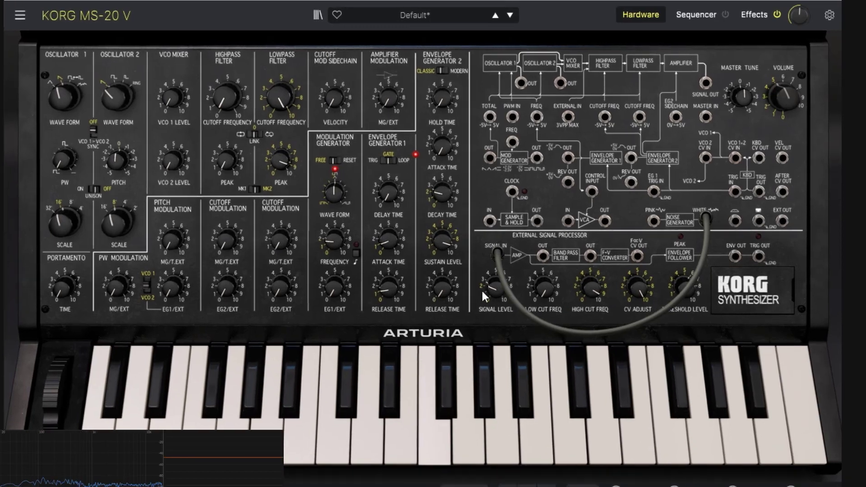
Set the external processor's signal level to about 4.5 and patch its amp output into External In.
drag(502, 280, 501, 245)
mouse_move(401, 385)
mouse_down()
mouse_move(401, 424)
mouse_move(401, 376)
mouse_move(401, 392)
mouse_up()
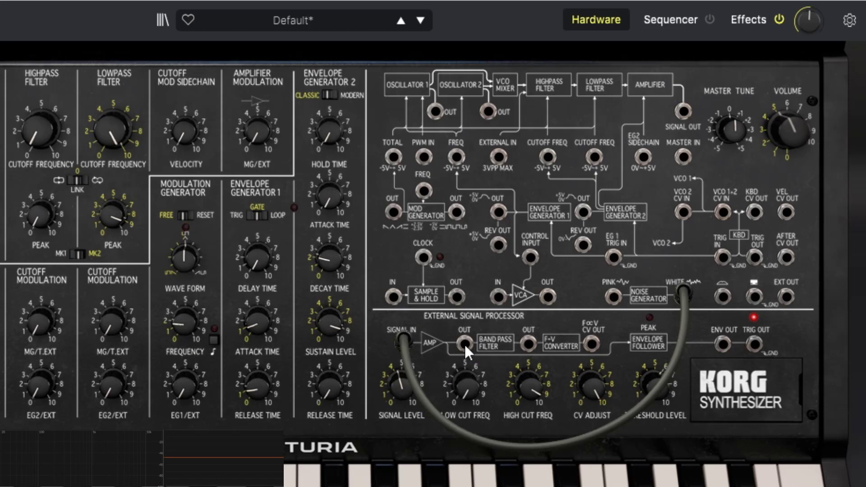
drag(465, 343, 499, 156)
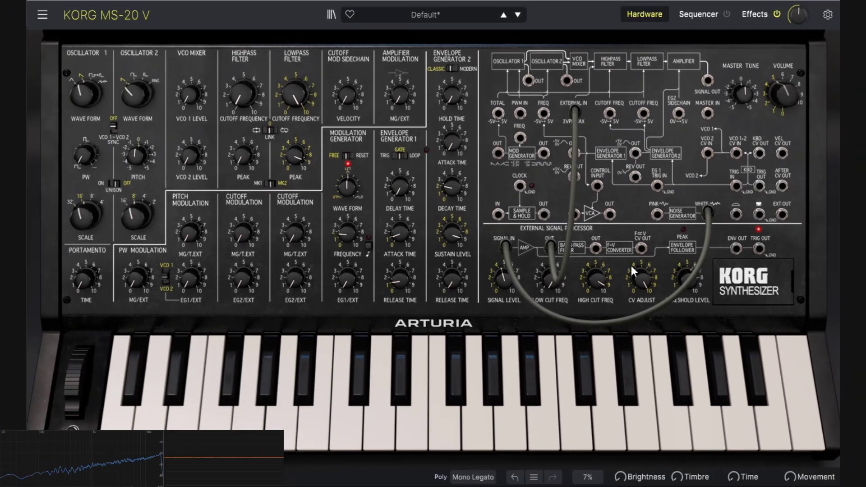
Lower the processor's signal level to about 1.5 and raise VCO 1 and VCO 2 levels to about 8 to balance them against the noise.
mouse_move(595, 377)
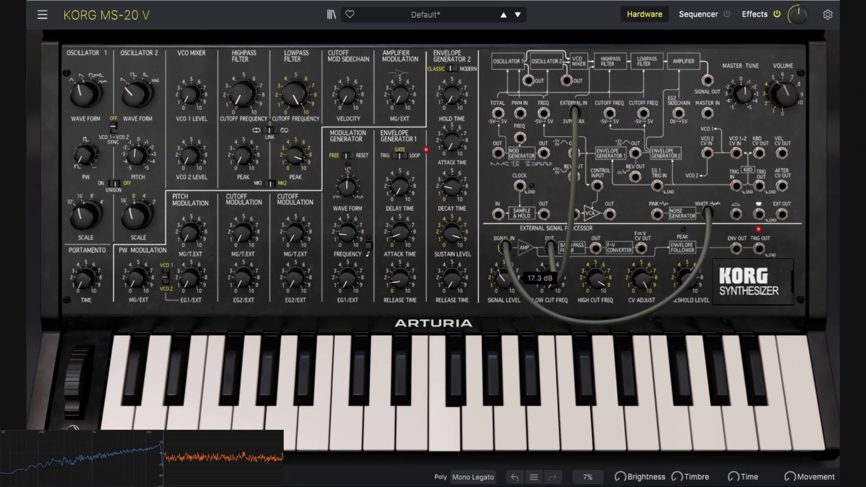
drag(503, 278, 503, 317)
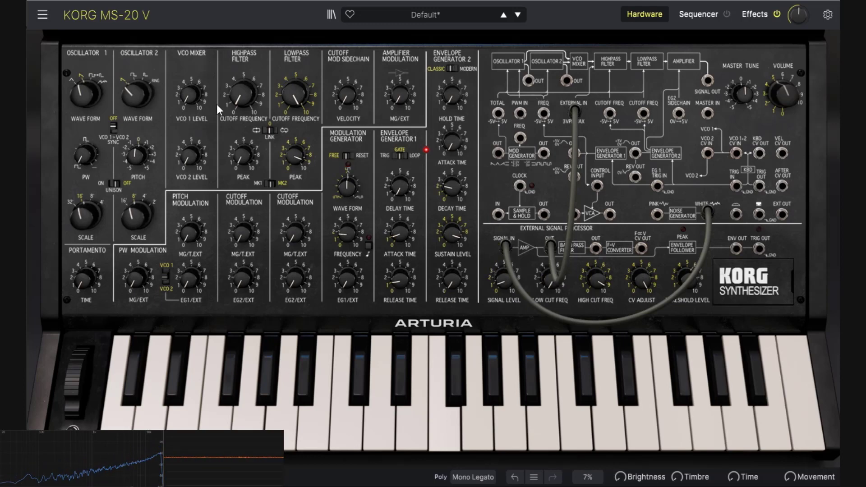
drag(193, 94, 192, 75)
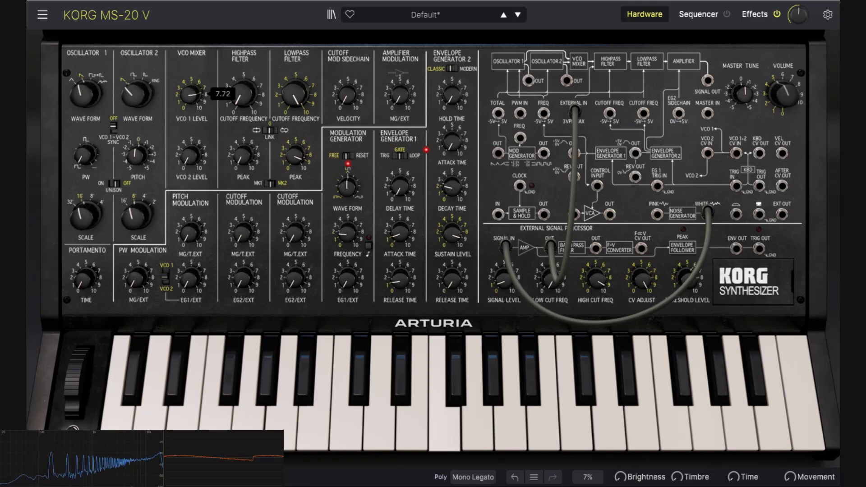
drag(201, 163, 200, 143)
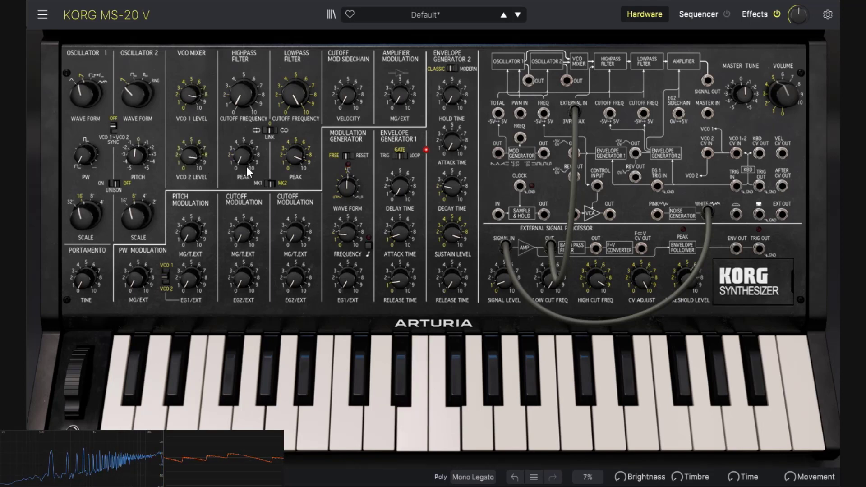
mouse_move(509, 285)
mouse_down()
mouse_move(510, 252)
mouse_move(509, 297)
mouse_move(509, 275)
mouse_up()
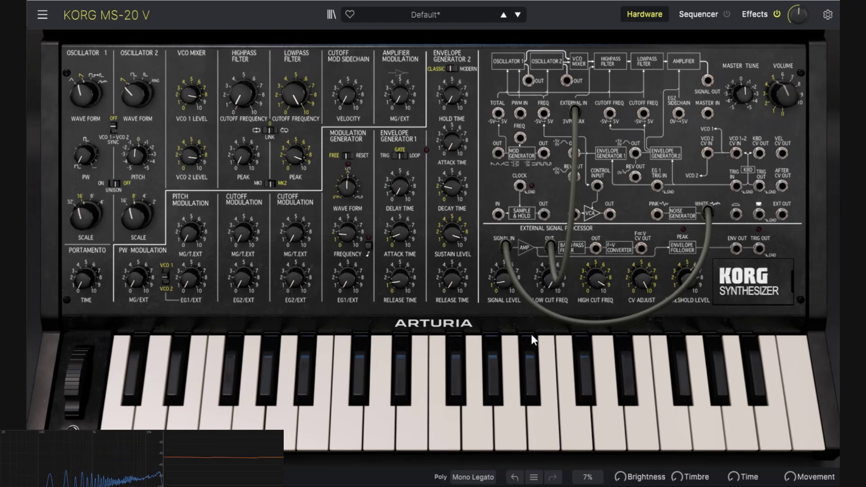
Unplug the amp output from External In, try the low cut and high cut frequencies, and patch the band-pass filter output into External In.
drag(574, 113, 564, 199)
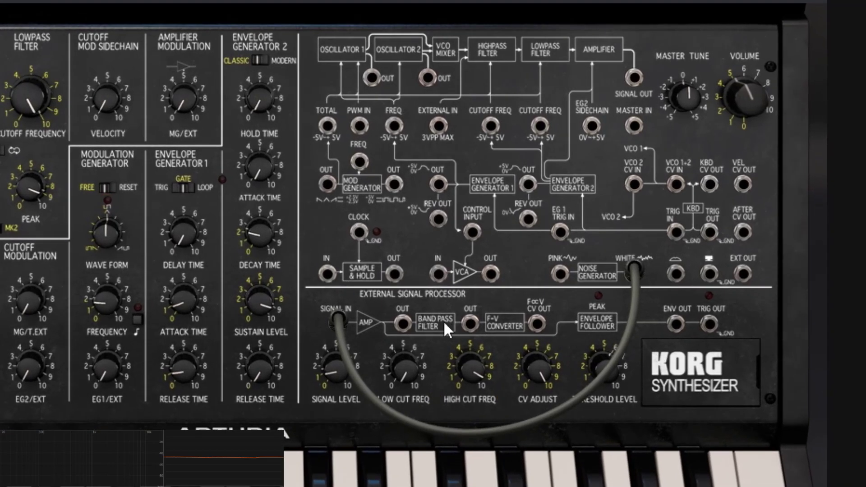
drag(418, 390, 418, 406)
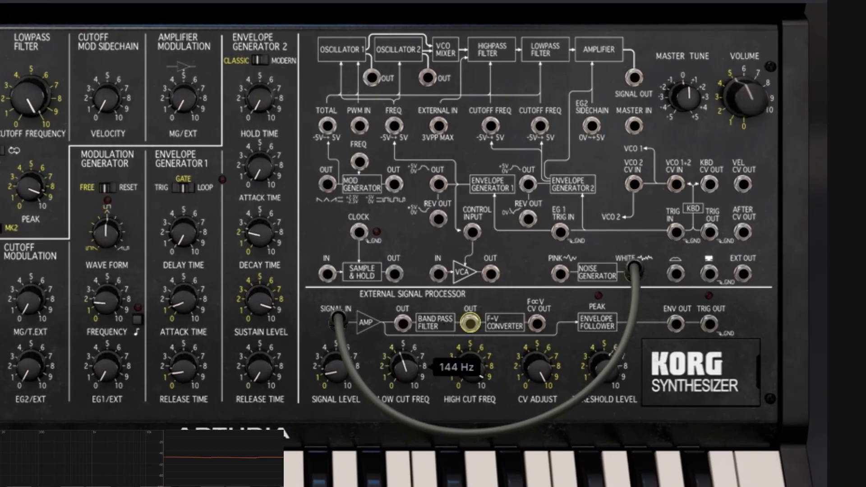
drag(470, 366, 460, 369)
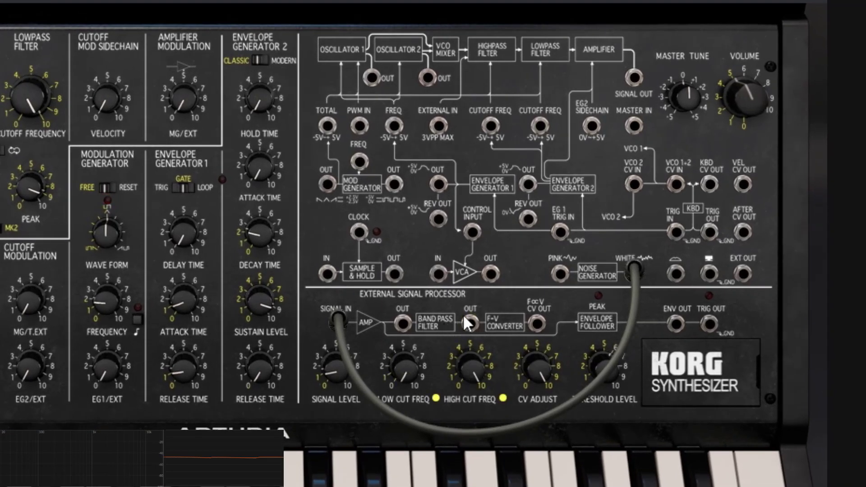
drag(469, 322, 437, 126)
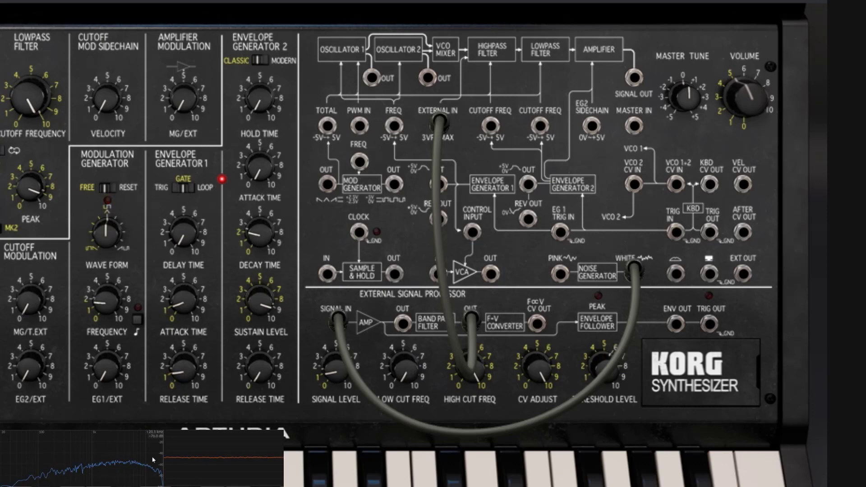
Shape the white noise with the band-pass low cut and high cut, leaving low cut and signal level at about 4.
drag(341, 374, 341, 356)
mouse_move(403, 367)
mouse_down()
mouse_move(402, 342)
mouse_move(403, 352)
mouse_up()
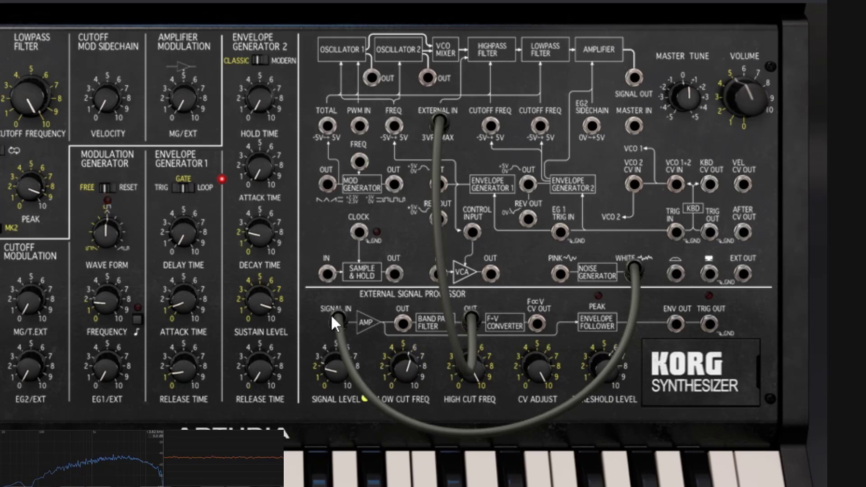
drag(472, 377, 472, 388)
drag(400, 367, 400, 377)
drag(462, 390, 461, 392)
drag(336, 374, 336, 363)
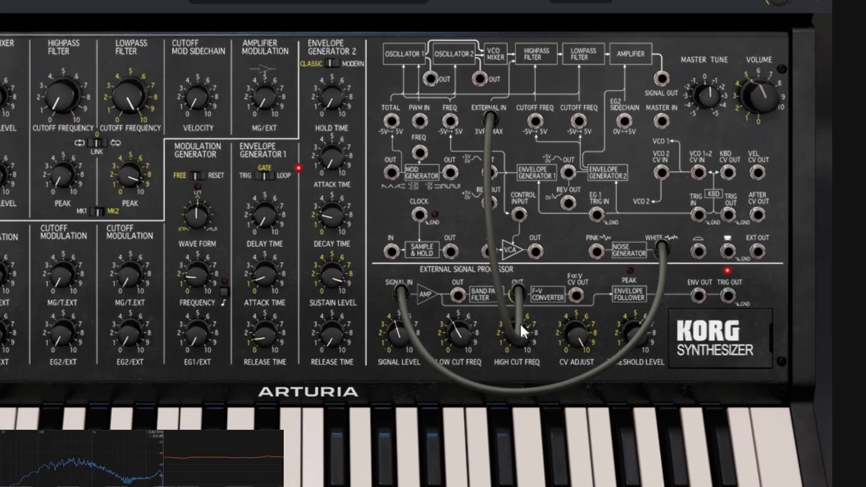
Blend both VCOs at about 5.5 with the band-passed noise, and set the lowpass cutoff to about 8 and peak to about 5.5.
mouse_move(406, 377)
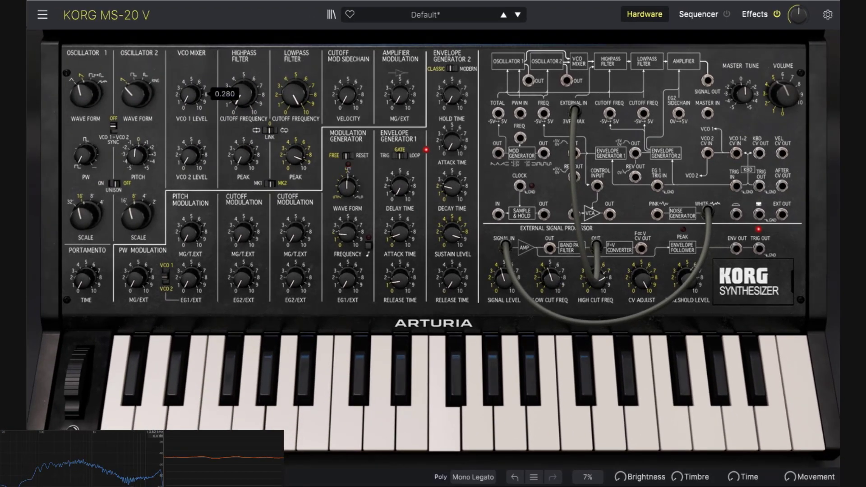
drag(189, 94, 189, 92)
drag(189, 155, 190, 153)
drag(294, 93, 294, 105)
drag(294, 155, 294, 160)
drag(294, 93, 294, 81)
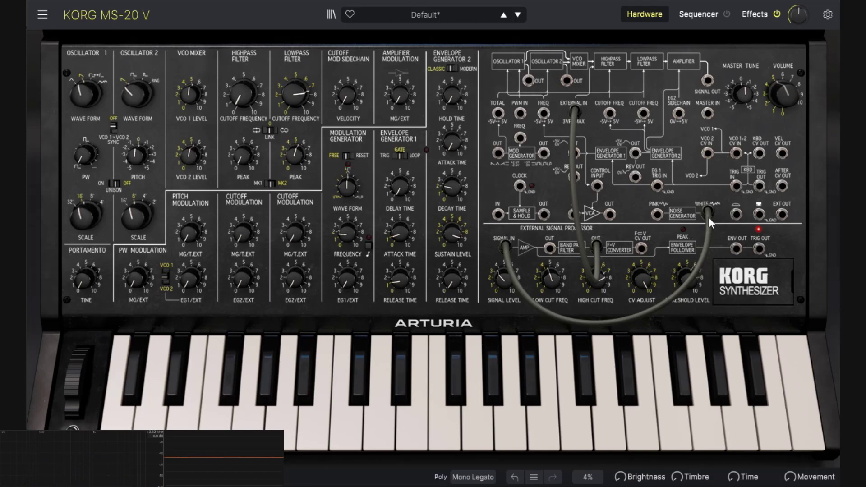
Load the Default preset from the Template category to reset the synth and its patch cables.
click(419, 16)
mouse_move(485, 176)
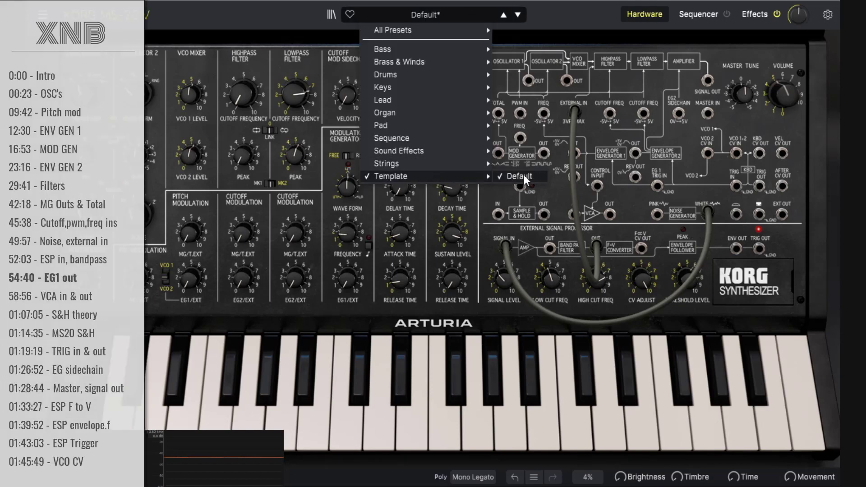
click(523, 174)
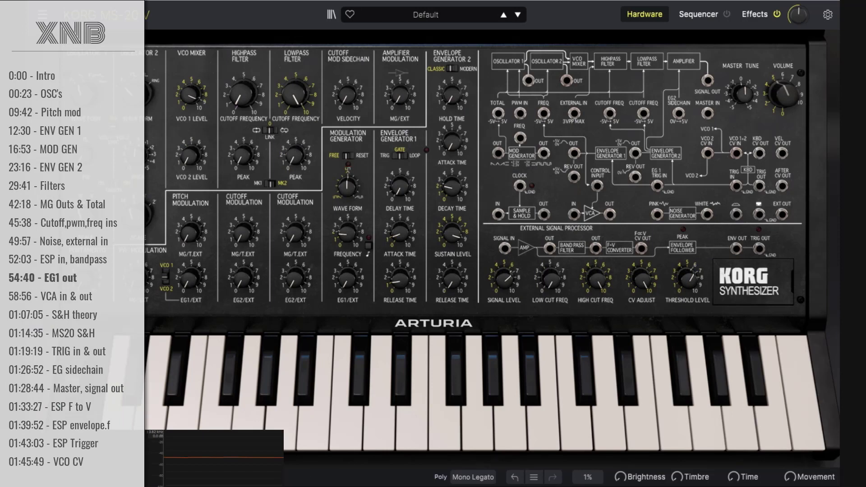
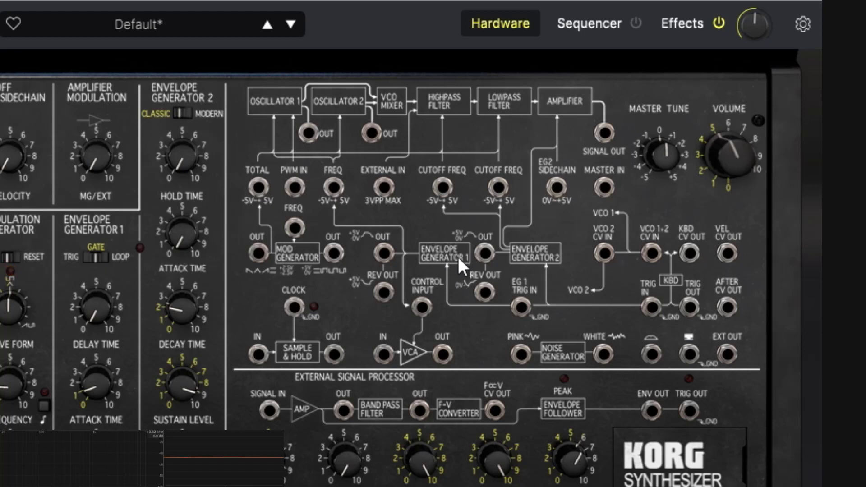
Patch the Envelope Generator 1 output into the lowpass filter's Cutoff Freq input.
click(382, 250)
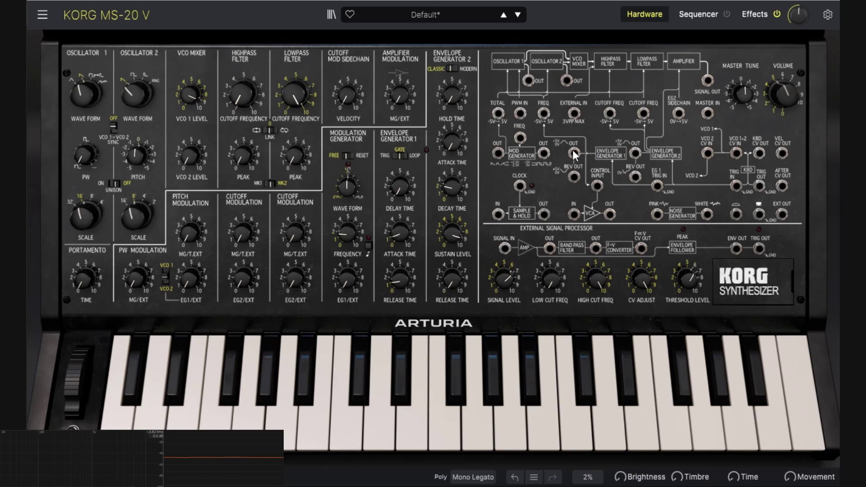
drag(574, 154, 590, 160)
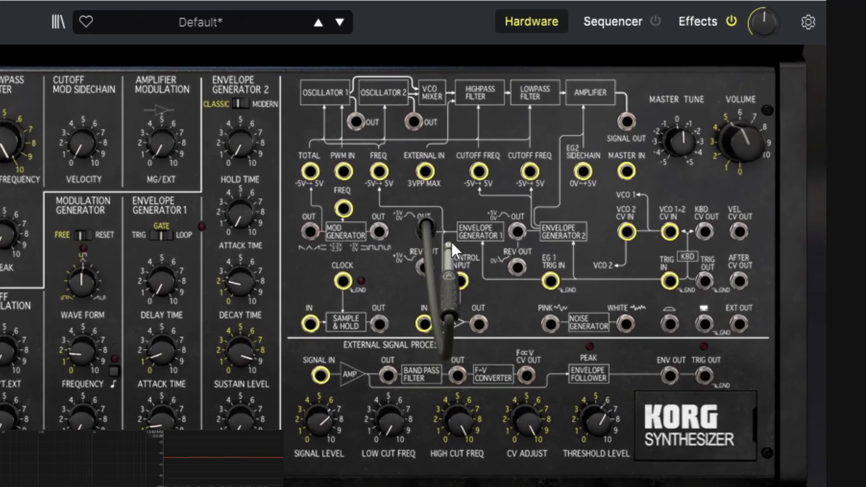
drag(452, 244, 530, 171)
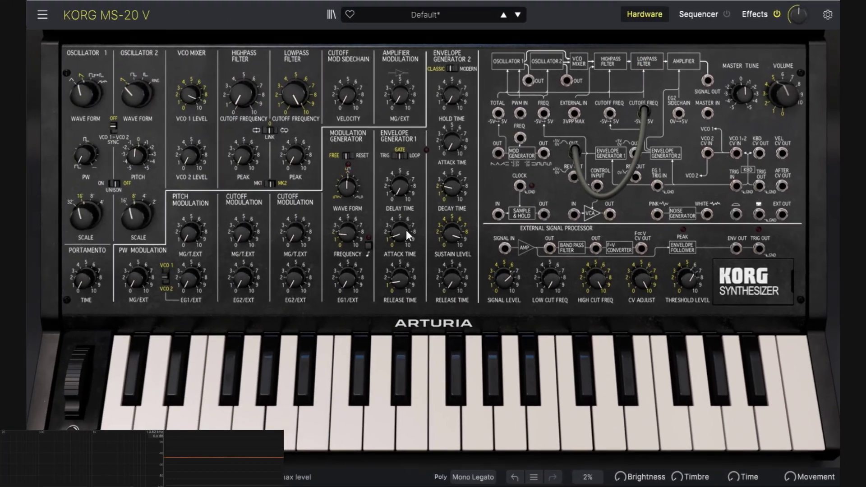
Set the lowpass cutoff to 172 Hz, its peak to about 7 and its EG2/EXT cutoff modulation to about 6.5.
drag(295, 95, 294, 143)
drag(294, 232, 294, 210)
drag(295, 277, 294, 264)
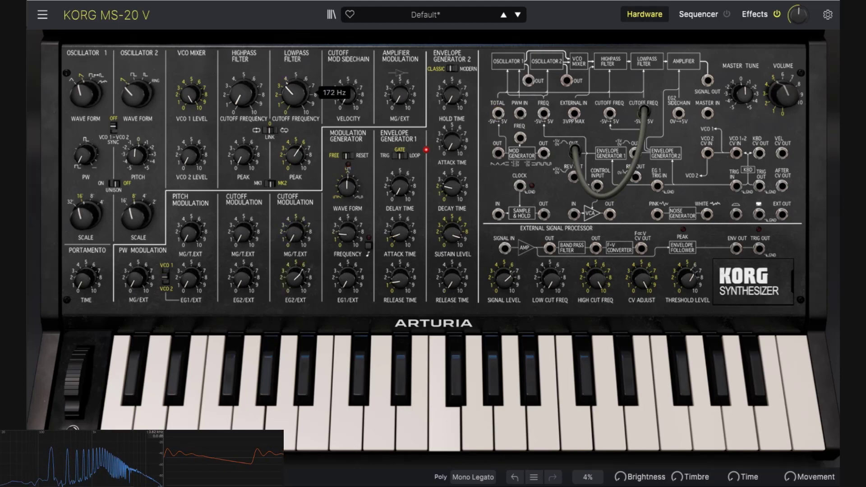
drag(288, 157, 296, 150)
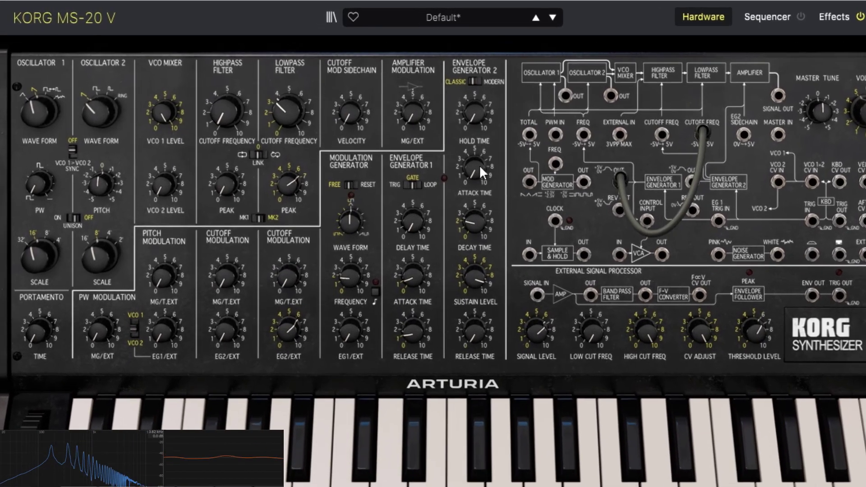
Audition longer attacks on Envelope Generator 1, settling its attack time at about 2.5 and raising its release time to about 3.
drag(451, 141, 451, 137)
drag(453, 189, 453, 221)
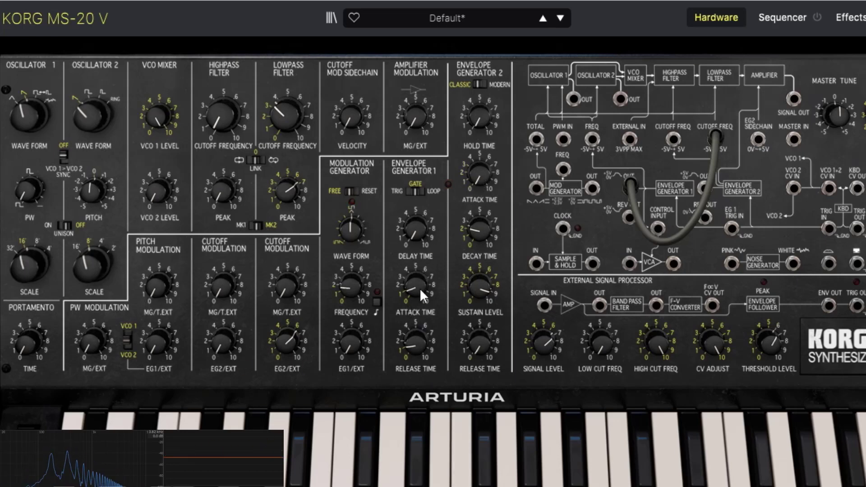
drag(419, 287, 419, 250)
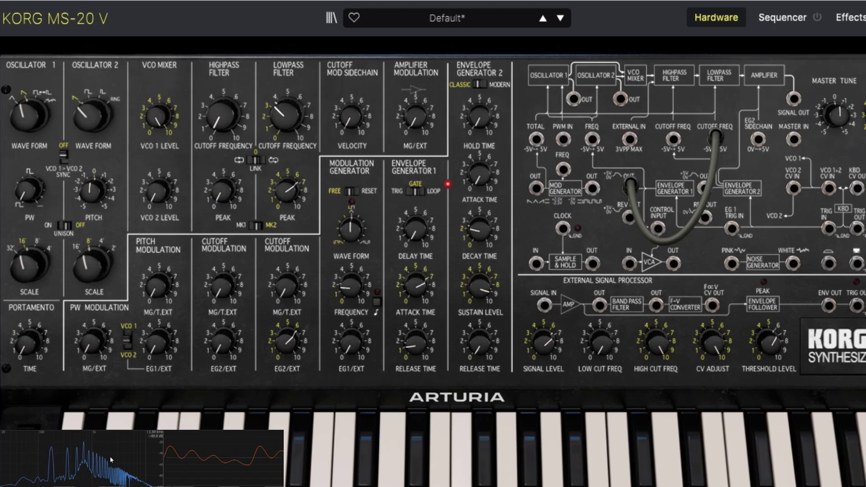
mouse_move(427, 343)
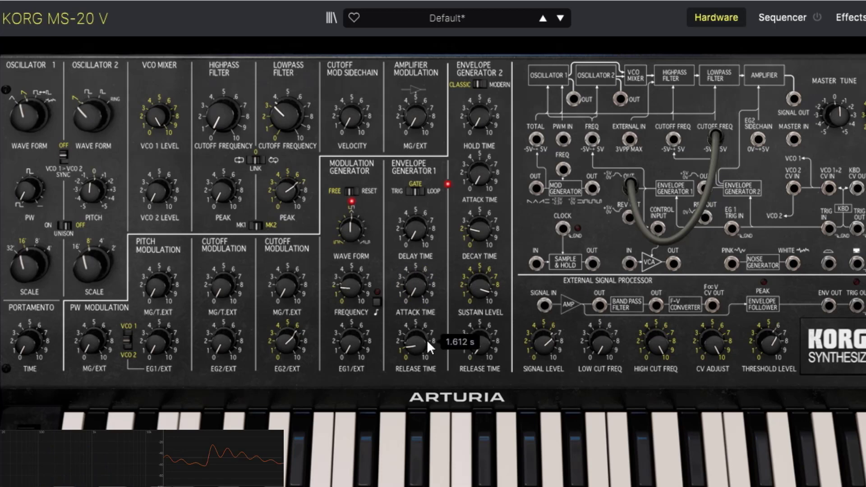
drag(419, 285, 428, 276)
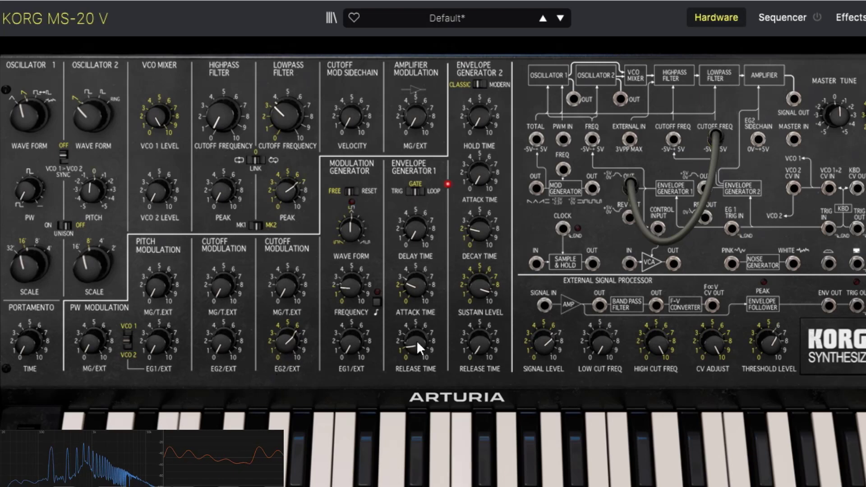
drag(416, 340, 416, 328)
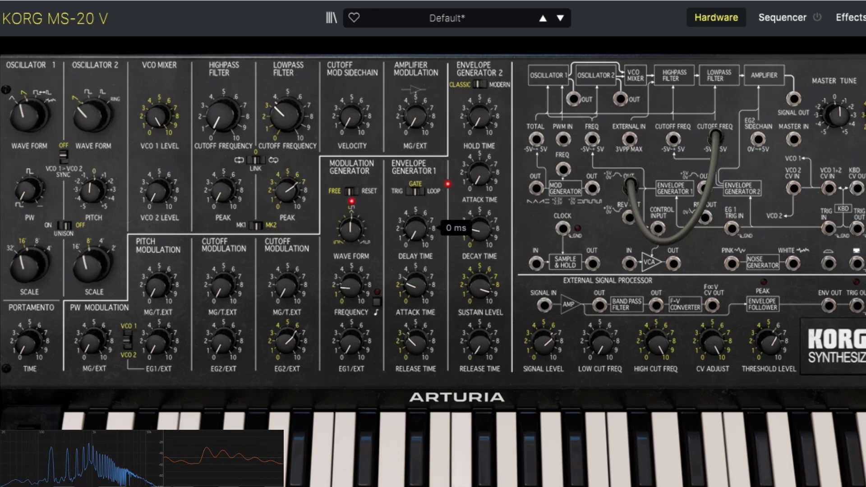
Raise Envelope Generator 1's delay time to about 3.5, audition its TRIG mode and switch it to LOOP.
drag(415, 228, 416, 220)
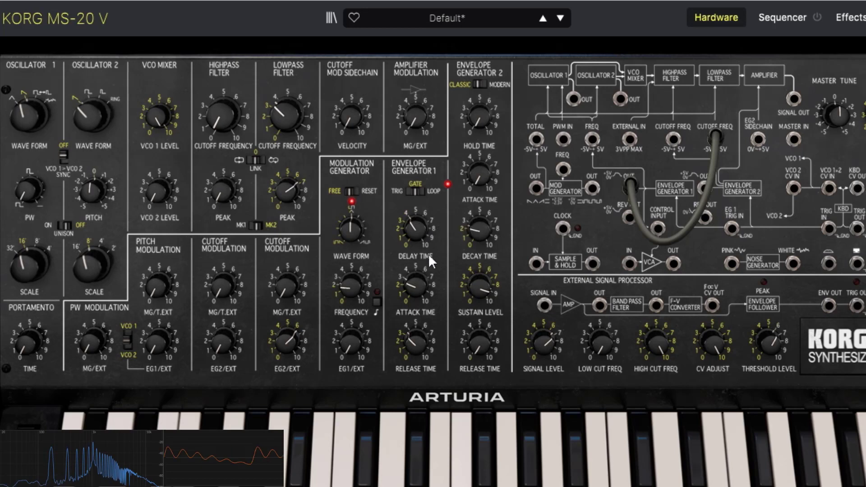
click(410, 191)
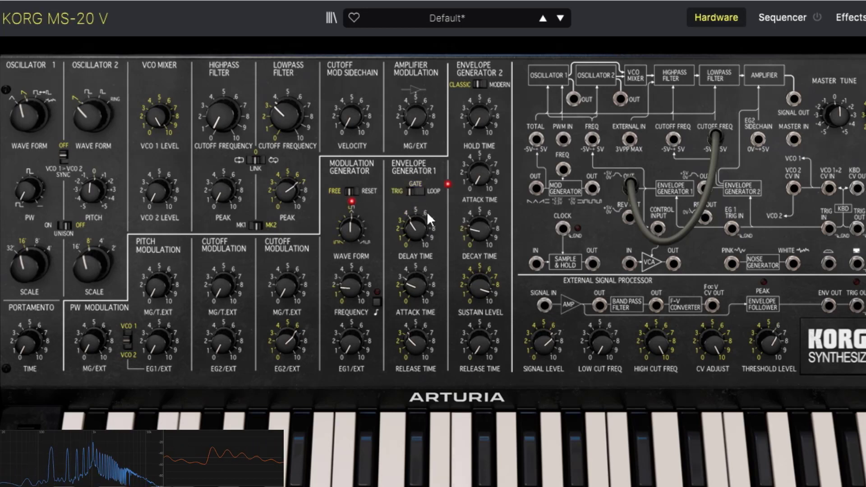
click(421, 189)
Shorten Envelope Generator 1's attack time to 1.267 s and its release time to about 1 on the dial.
drag(419, 285, 419, 289)
drag(415, 339, 415, 351)
drag(415, 289, 415, 291)
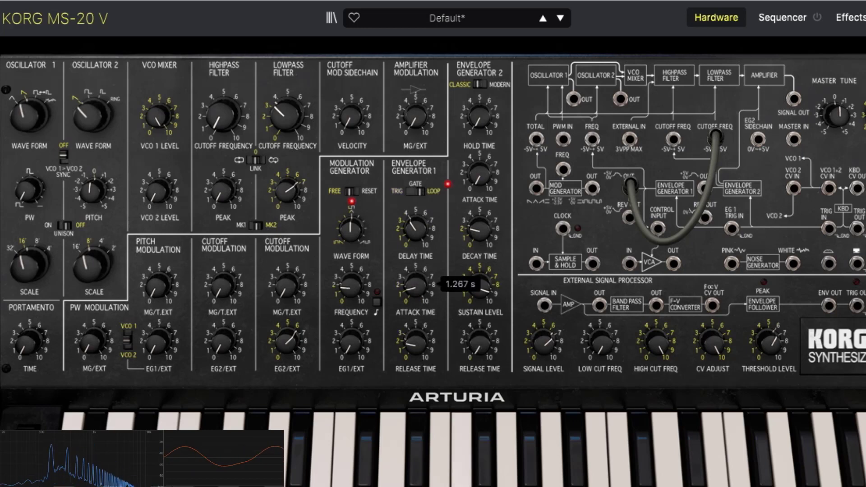
drag(415, 343, 415, 347)
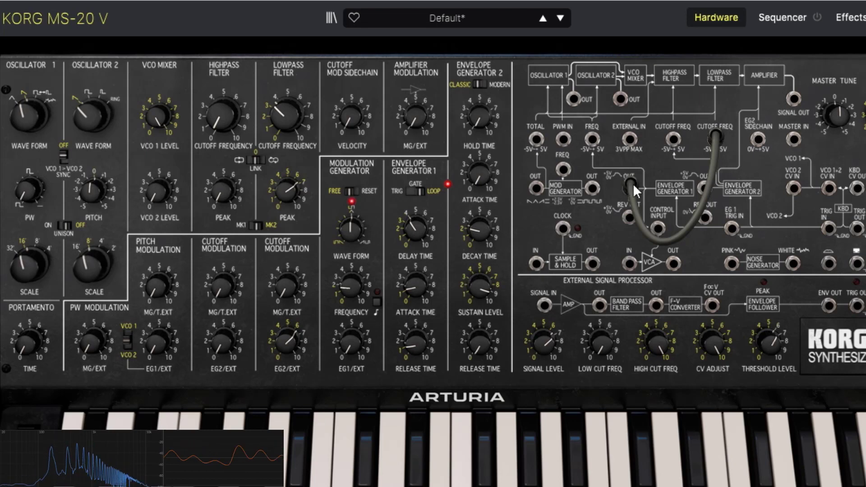
Unplug Envelope Generator 1's normal output and patch its REV OUT into the lowpass filter's Cutoff Freq input.
drag(711, 140, 593, 140)
drag(651, 182, 630, 179)
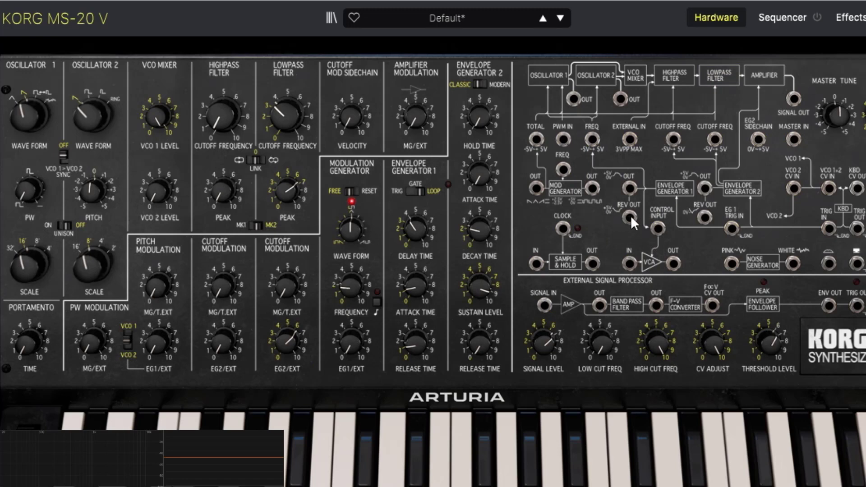
drag(628, 217, 715, 145)
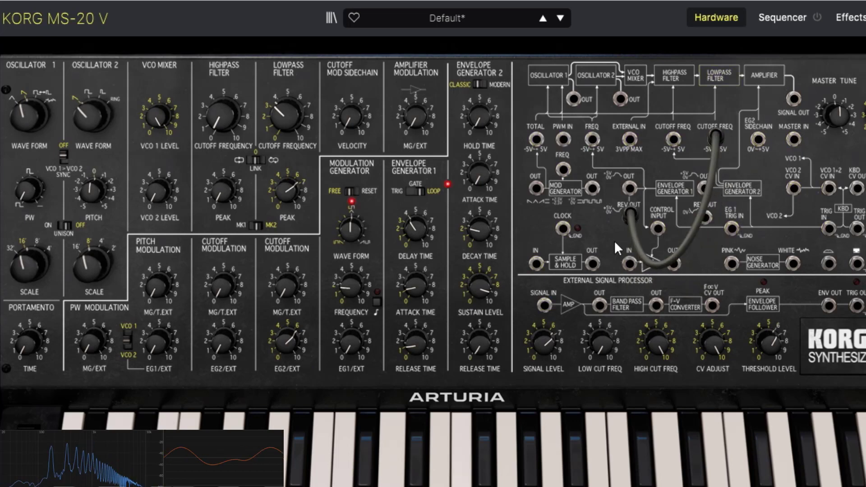
Set Envelope Generator 1's attack time to 1.333 s and return its mode to GATE.
drag(427, 280, 428, 281)
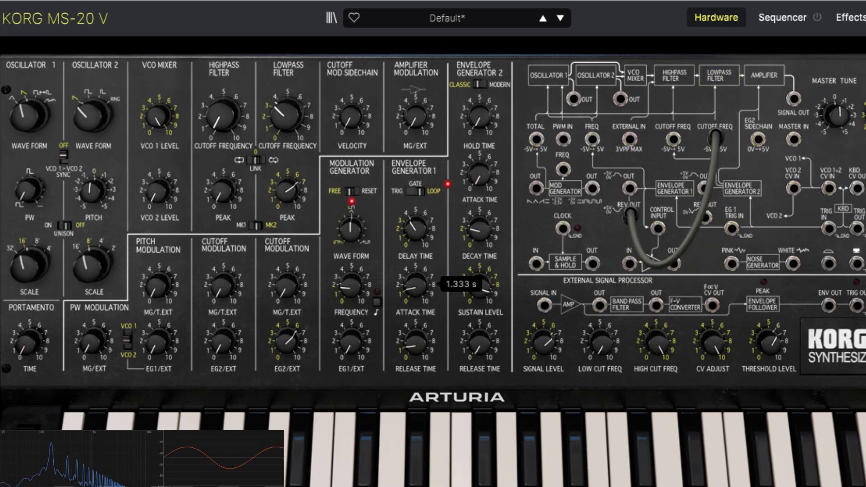
click(413, 191)
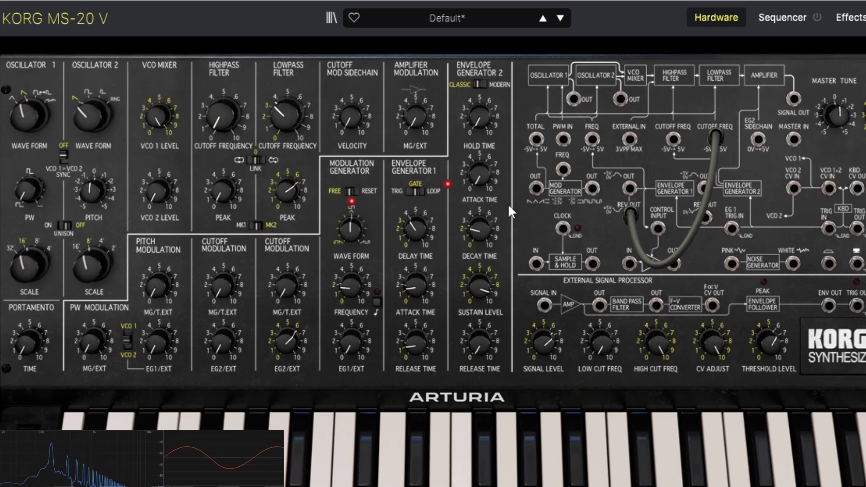
Compare Envelope Generator 1's normal output against REV OUT on the lowpass Cutoff Freq input, and remove the cable.
drag(716, 135, 689, 214)
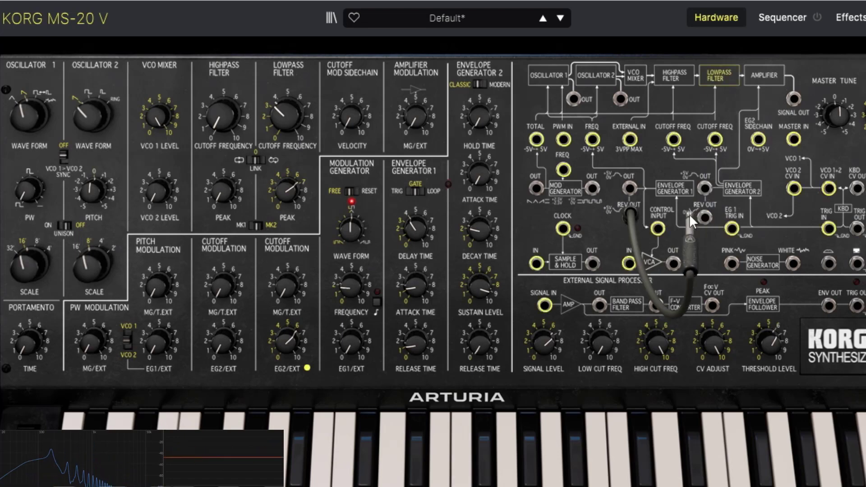
drag(630, 188, 716, 139)
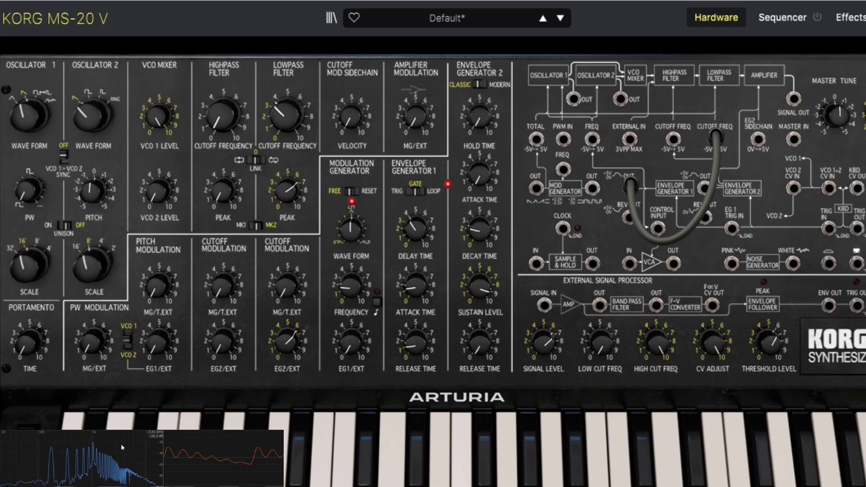
mouse_move(716, 139)
mouse_down()
mouse_move(666, 180)
mouse_move(637, 221)
mouse_move(716, 134)
mouse_up()
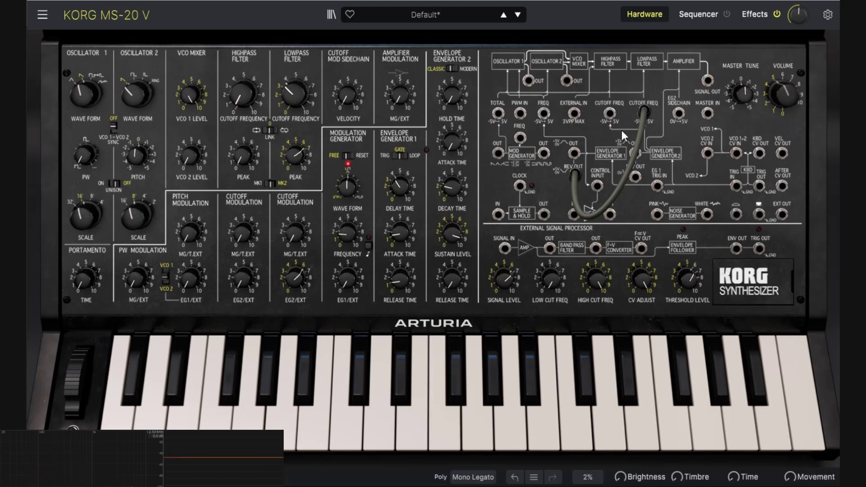
drag(646, 110, 585, 156)
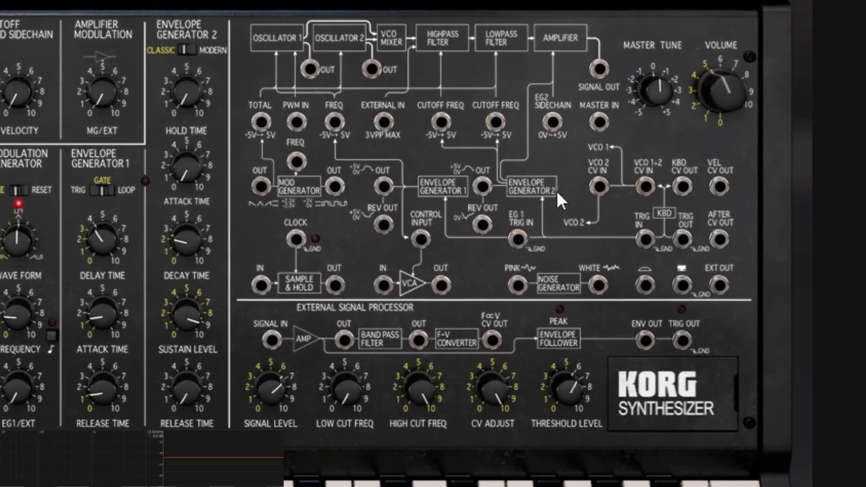
mouse_move(482, 184)
mouse_down()
mouse_move(523, 145)
mouse_move(483, 186)
mouse_up()
drag(477, 227, 541, 175)
mouse_move(477, 221)
mouse_down()
mouse_move(451, 250)
mouse_move(506, 218)
mouse_move(482, 217)
mouse_up()
mouse_move(483, 183)
mouse_down()
mouse_move(486, 125)
mouse_move(488, 178)
mouse_up()
Patch Envelope Generator 1's output into the highpass Cutoff Freq and Envelope Generator 2's output into the lowpass Cutoff Freq.
drag(383, 186, 439, 118)
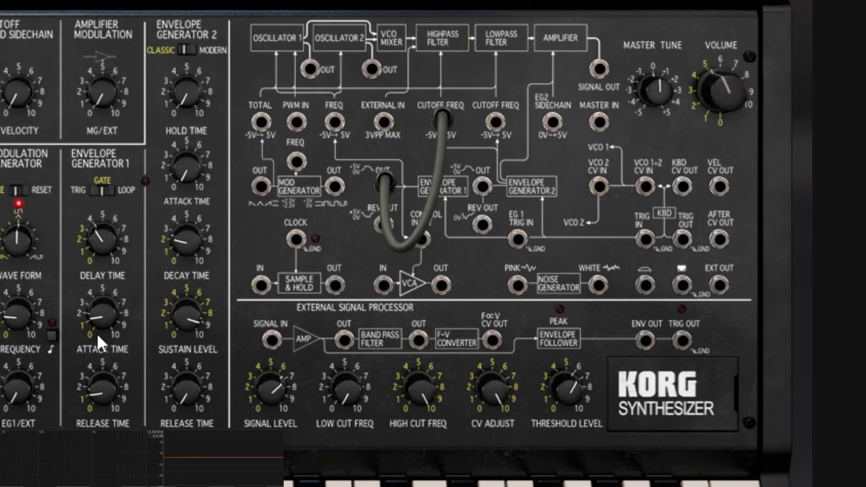
drag(482, 184, 496, 121)
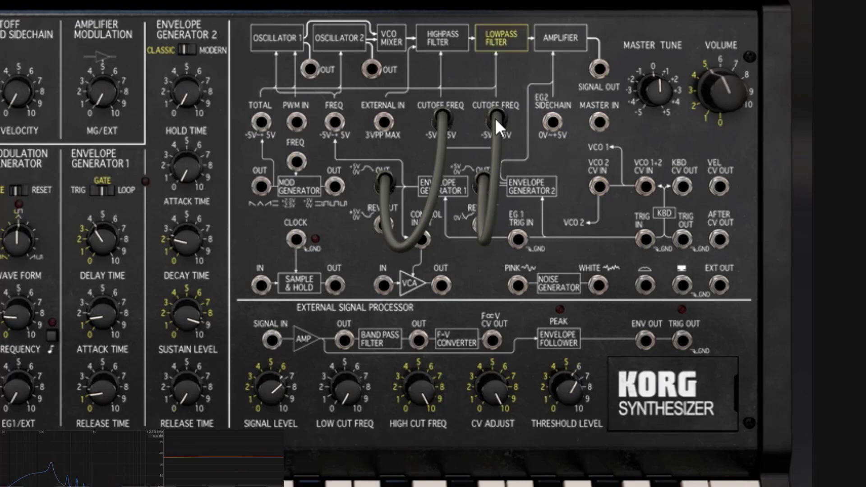
Patch Envelope Generator 2's REV OUT to the lowpass CUTOFF FREQ and raise the highpass filter's EG2/EXT modulation to about 5, plus its cutoff and peak.
mouse_move(494, 118)
mouse_down()
mouse_move(490, 245)
mouse_move(510, 145)
mouse_move(496, 121)
mouse_up()
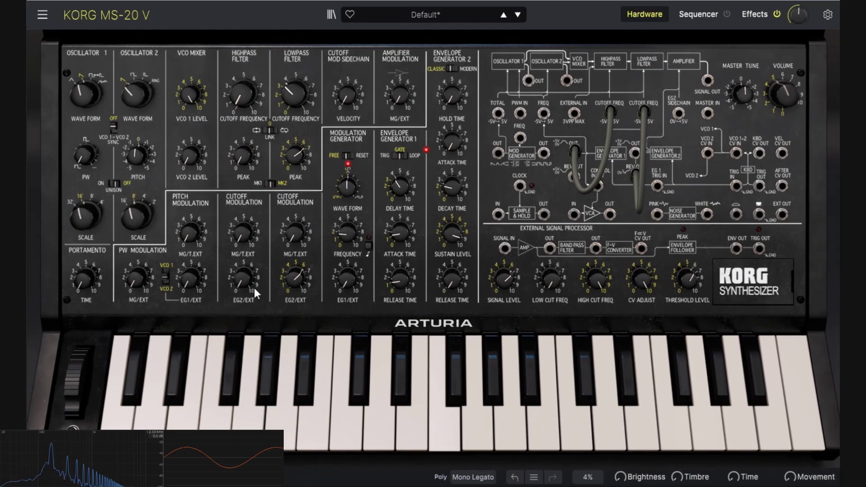
drag(223, 297, 242, 281)
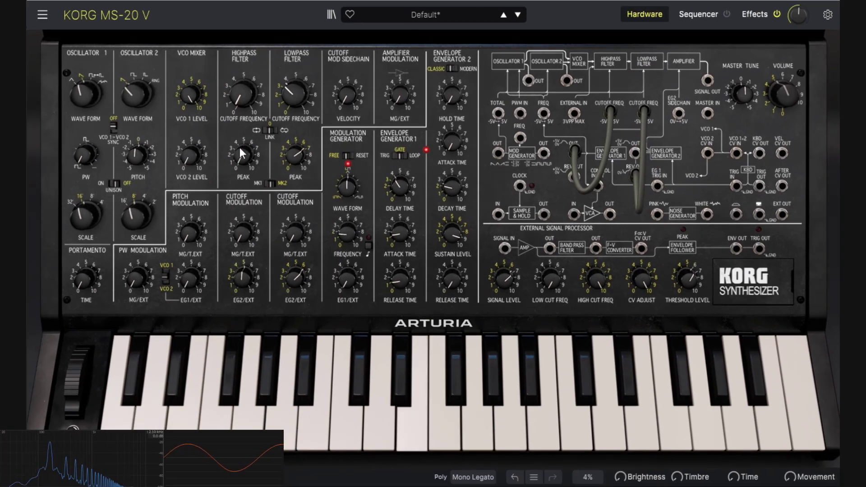
drag(242, 96, 242, 88)
drag(242, 155, 242, 149)
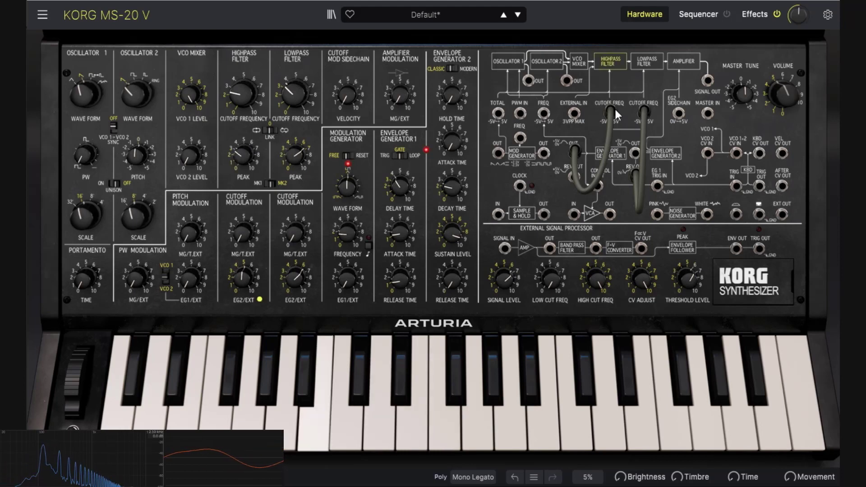
Unplug both filter cutoff patch cables and load the Default template preset.
drag(609, 111, 581, 148)
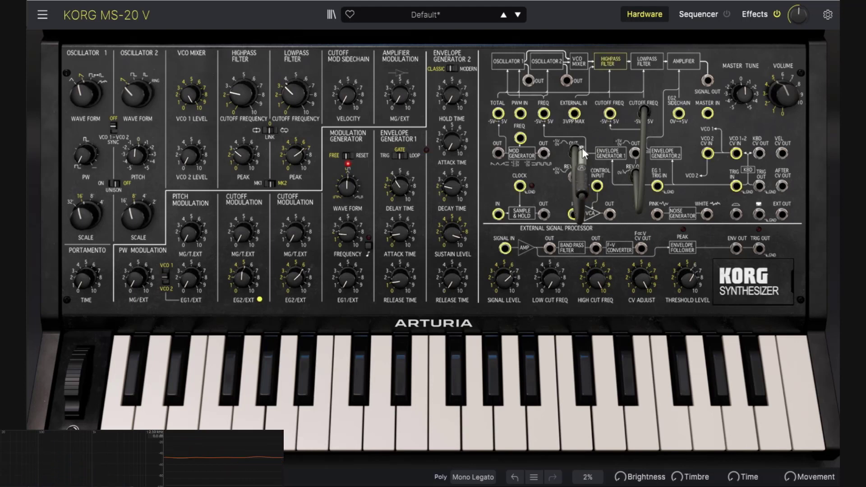
drag(646, 130, 632, 201)
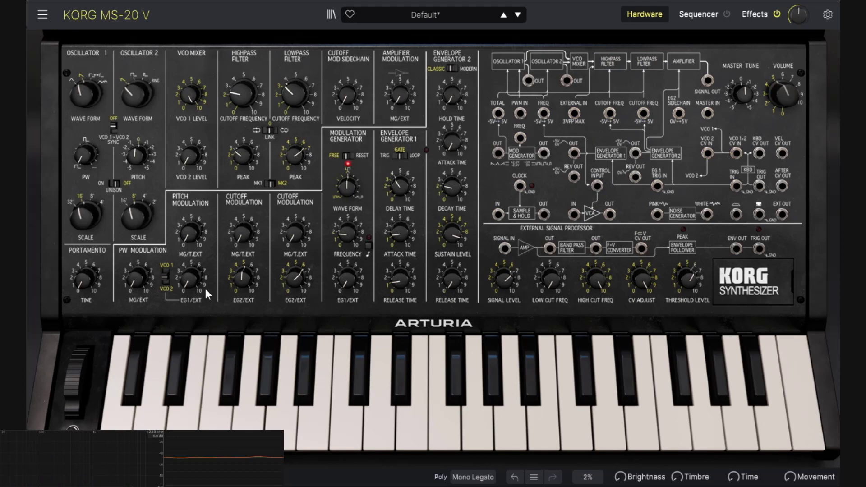
click(426, 15)
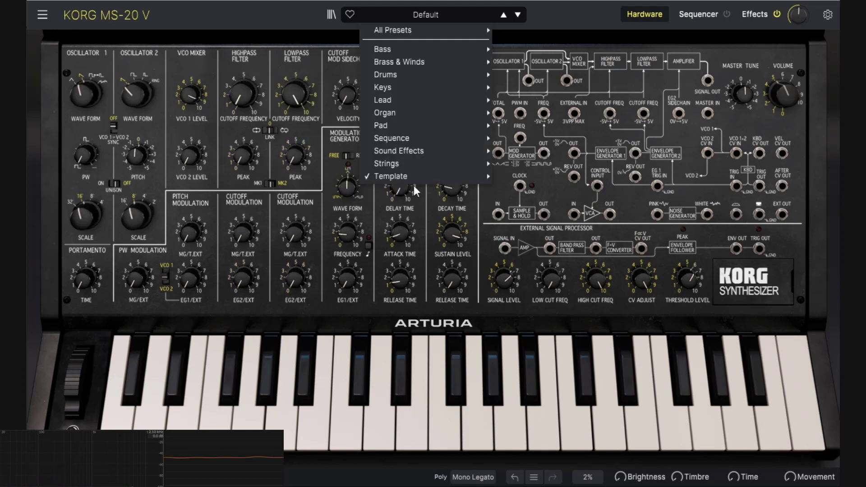
mouse_move(415, 181)
click(520, 176)
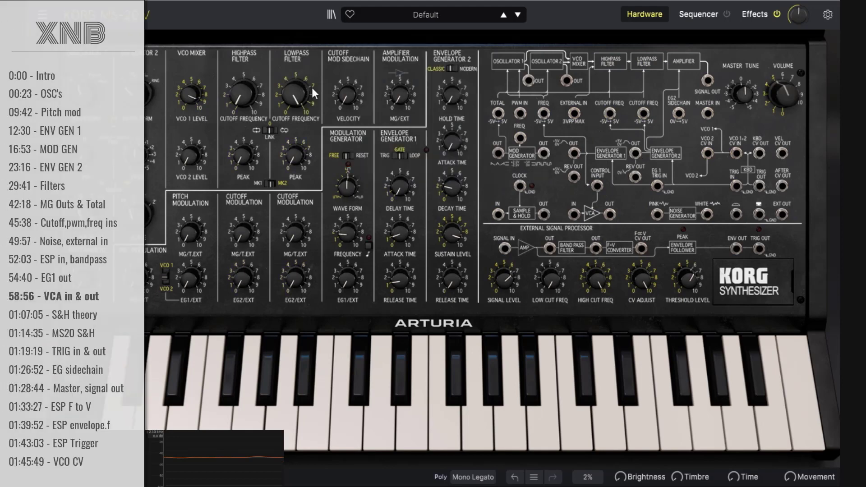
Patch the modulation generator's pulse OUT to the lowpass CUTOFF FREQ, and set the lowpass cutoff to about 5.5 and peak to about 0.5.
mouse_move(283, 87)
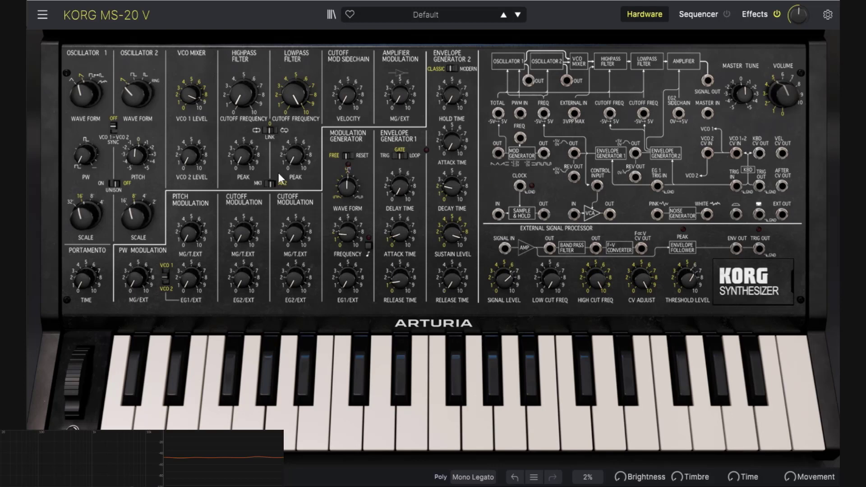
drag(545, 155, 645, 114)
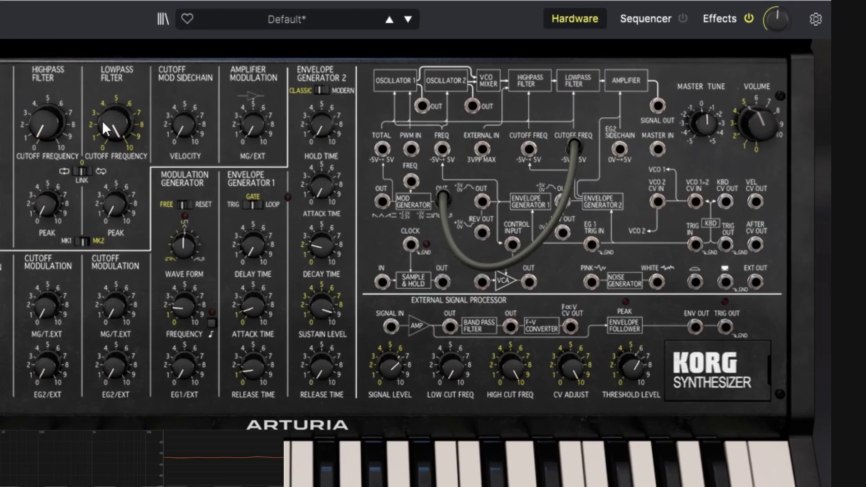
drag(295, 95, 295, 88)
drag(113, 122, 113, 139)
drag(115, 205, 115, 189)
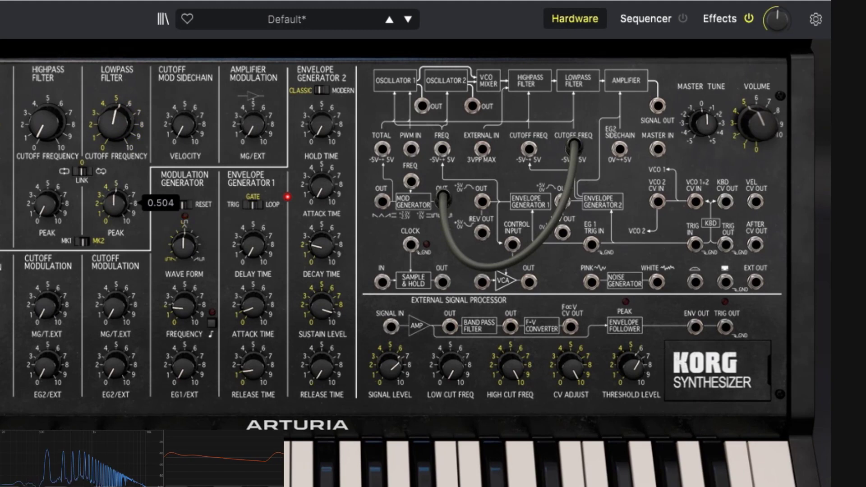
Raise the lowpass filter's EG2/EXT cutoff modulation to about 6.5 and lower its cutoff frequency to about 5.
mouse_move(122, 319)
mouse_down()
mouse_move(121, 298)
mouse_move(121, 321)
mouse_up()
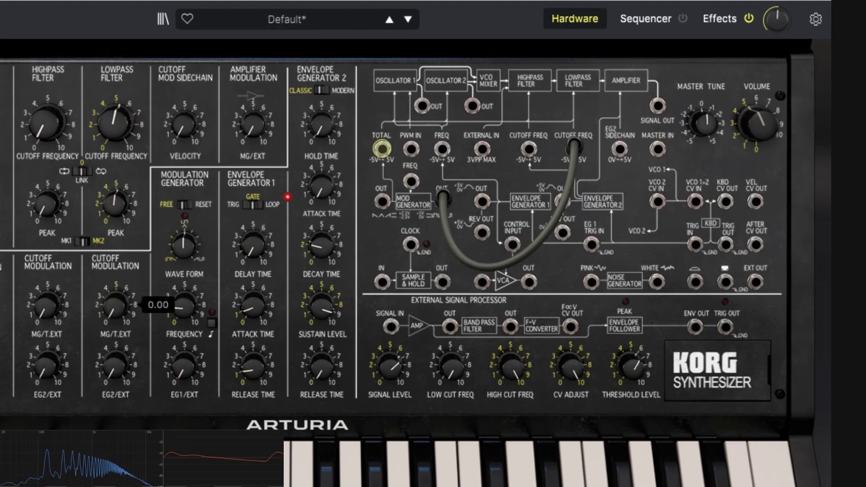
drag(116, 377, 116, 363)
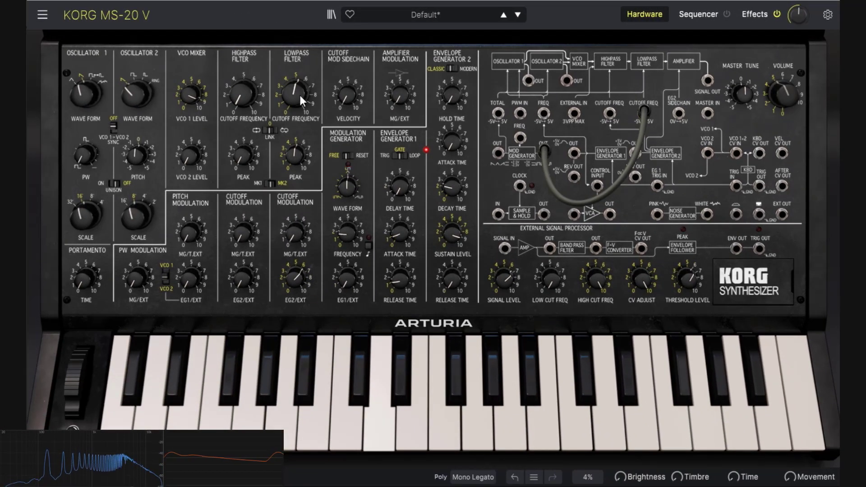
drag(301, 98, 301, 100)
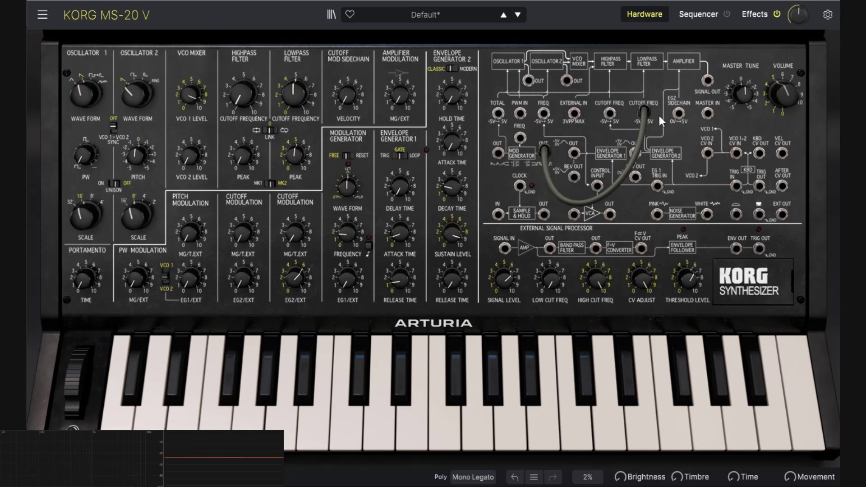
Reroute the modulation generator's pulse OUT through the VCA by patching it to VCA IN and VCA OUT to the lowpass CUTOFF FREQ.
drag(644, 116, 570, 209)
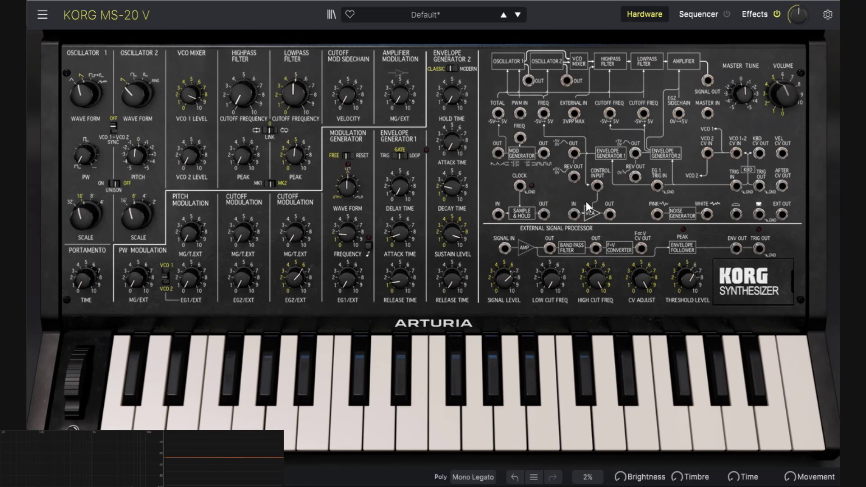
drag(544, 156, 577, 213)
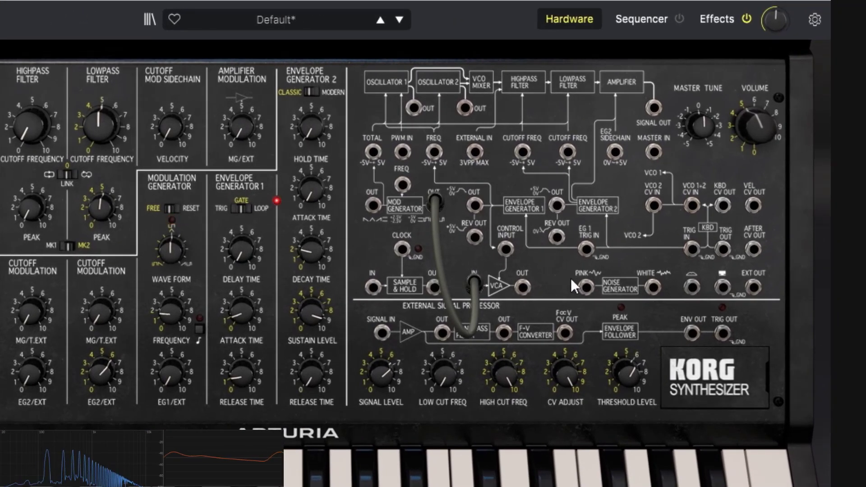
drag(519, 286, 568, 151)
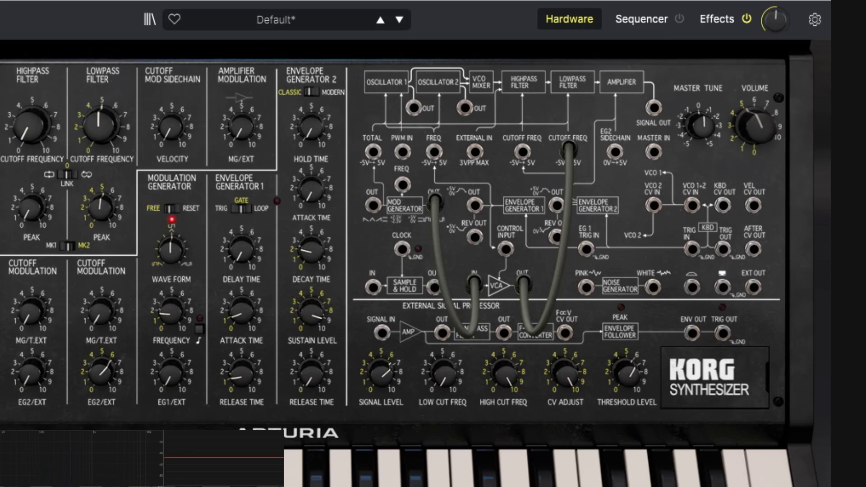
Patch Envelope Generator 1's OUT into the VCA's CONTROL INPUT.
drag(474, 205, 507, 245)
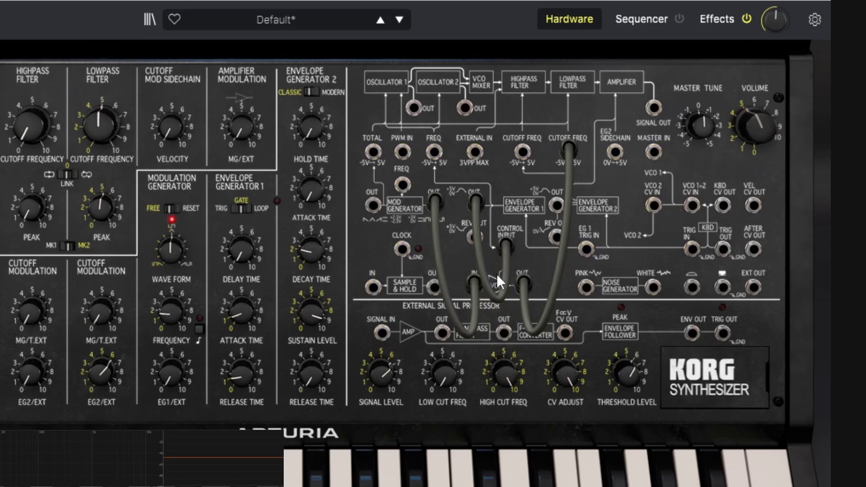
drag(507, 246, 478, 228)
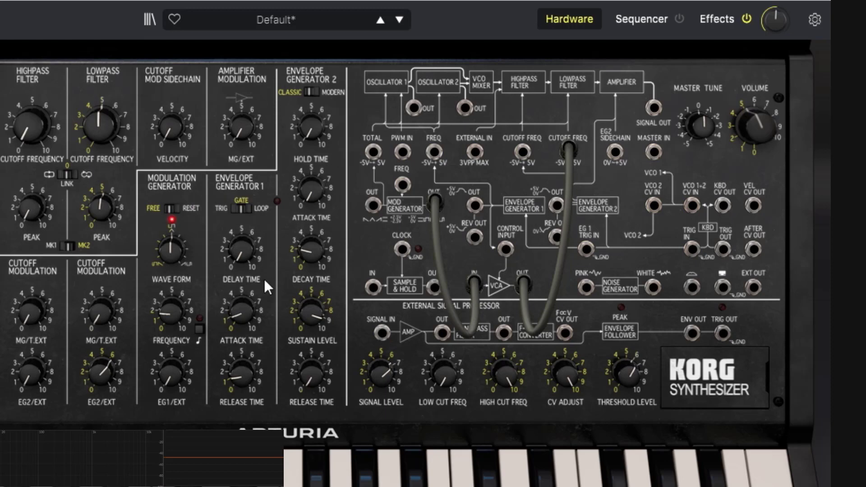
drag(475, 206, 505, 248)
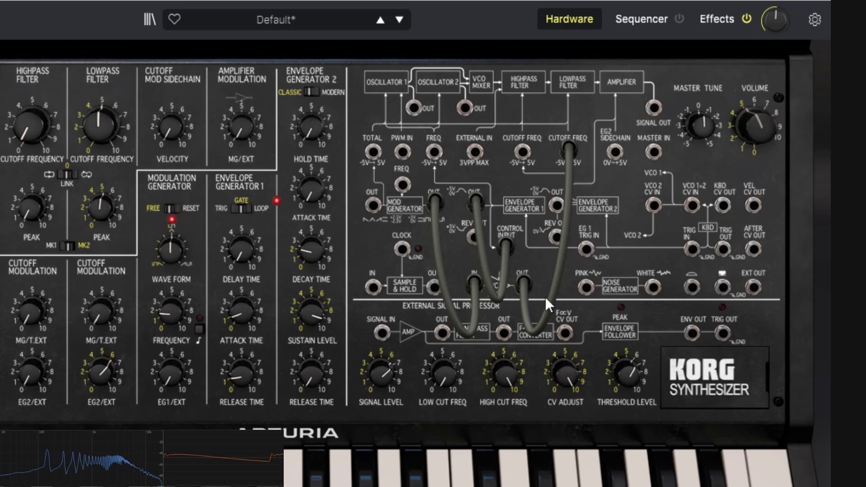
Set Envelope Generator 1's delay and release to about 3 and attack to about 6.5, and raise Envelope Generator 2's release to about 7.
drag(266, 317, 266, 291)
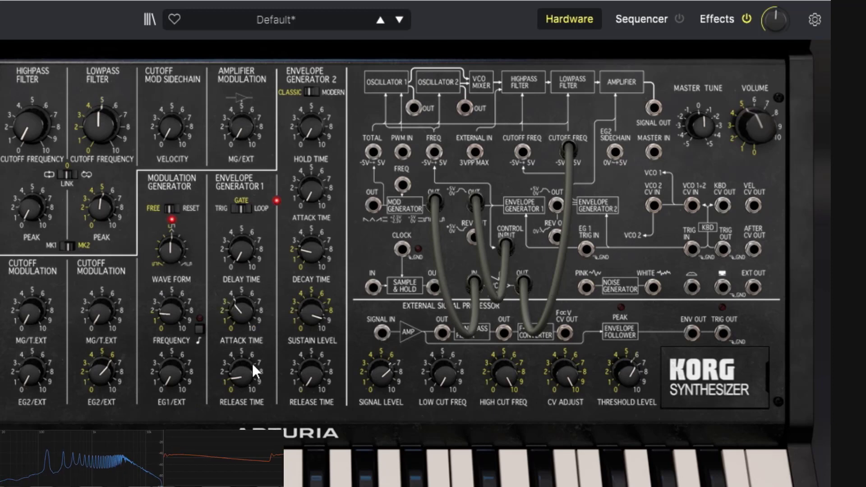
drag(255, 369, 261, 301)
drag(232, 250, 233, 243)
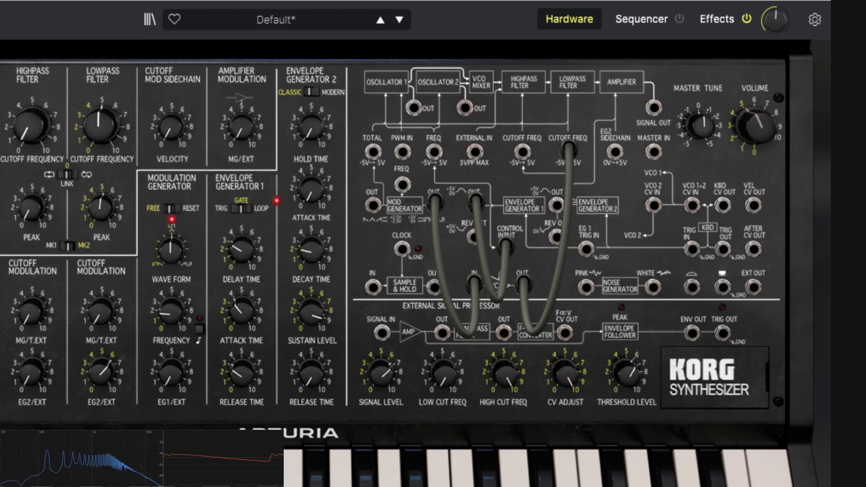
drag(238, 321, 240, 305)
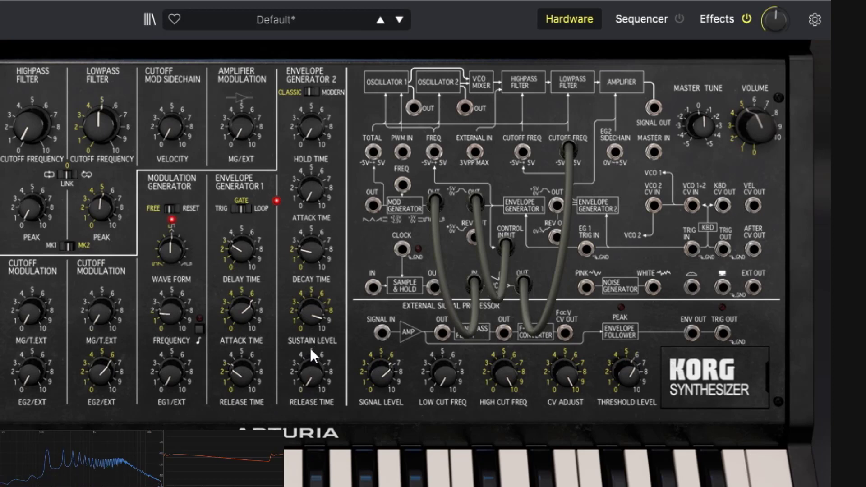
drag(320, 381, 320, 338)
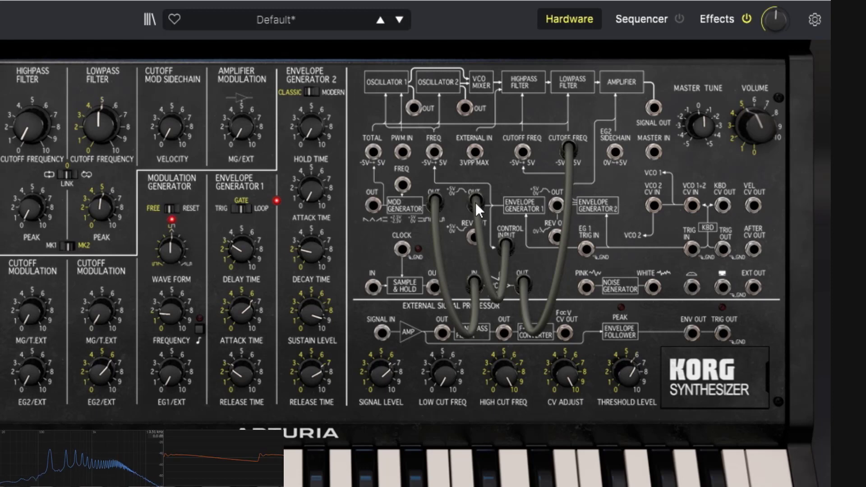
Try Envelope Generator 1's REV OUT in place of its OUT at the VCA's CONTROL INPUT, and unplug it again.
drag(509, 243, 455, 187)
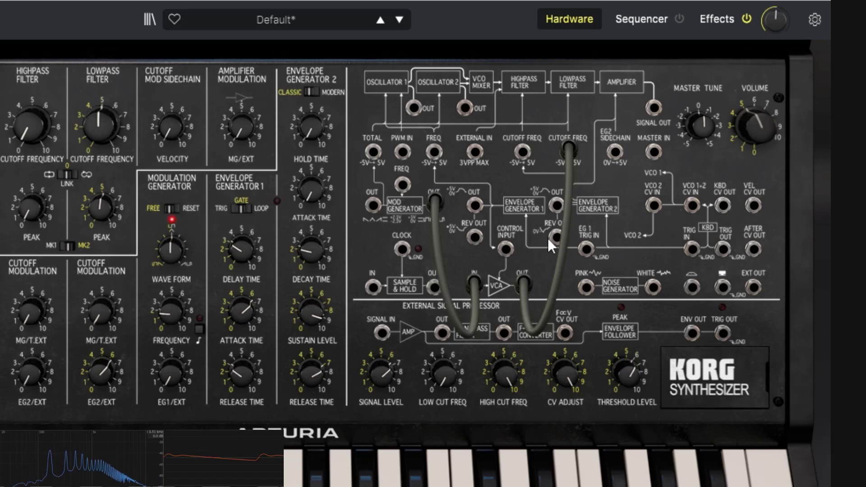
drag(472, 236, 505, 247)
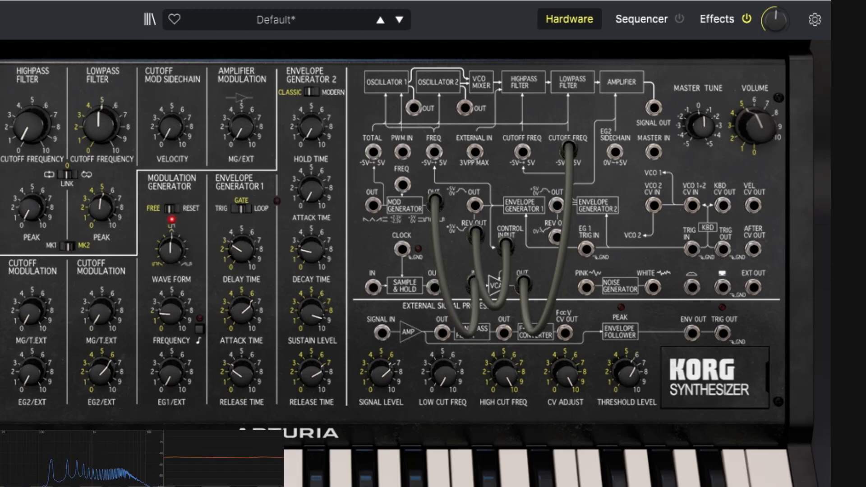
drag(506, 246, 456, 243)
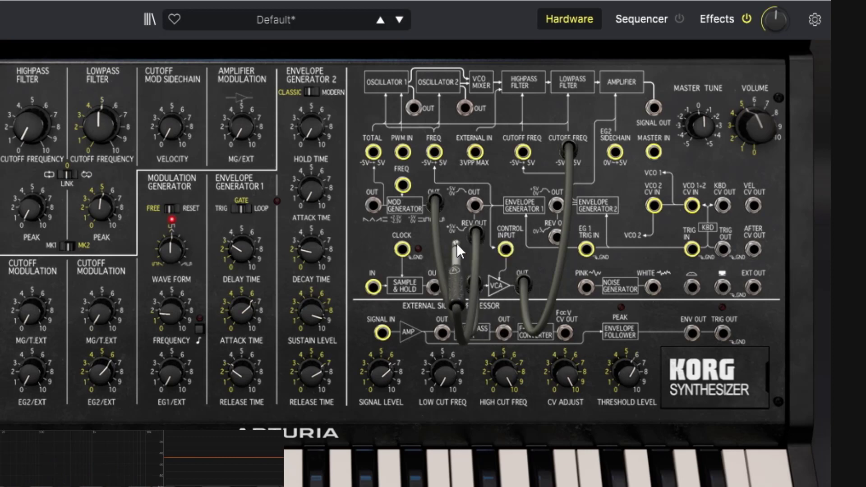
Patch Envelope Generator 1's OUT to the VCA's CONTROL INPUT and switch the cable's source to REV OUT for comparison.
drag(475, 204, 508, 248)
drag(475, 203, 506, 249)
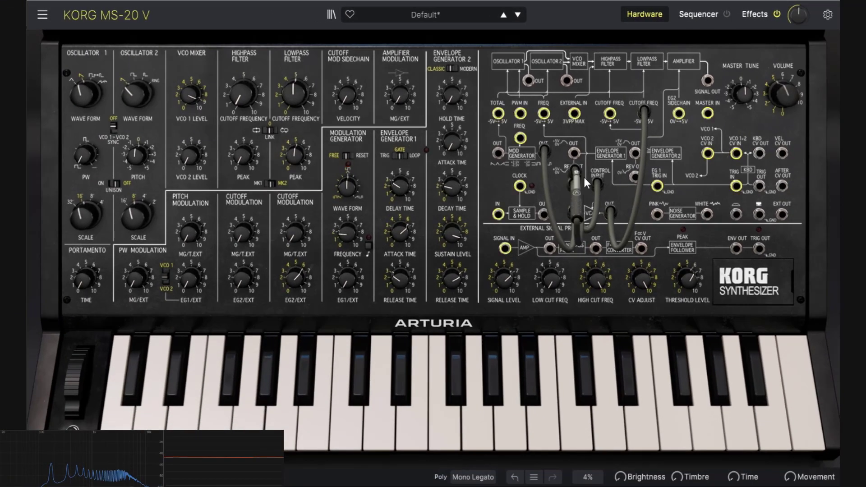
mouse_move(485, 233)
mouse_down()
mouse_move(512, 239)
mouse_move(478, 239)
mouse_up()
drag(573, 178, 576, 169)
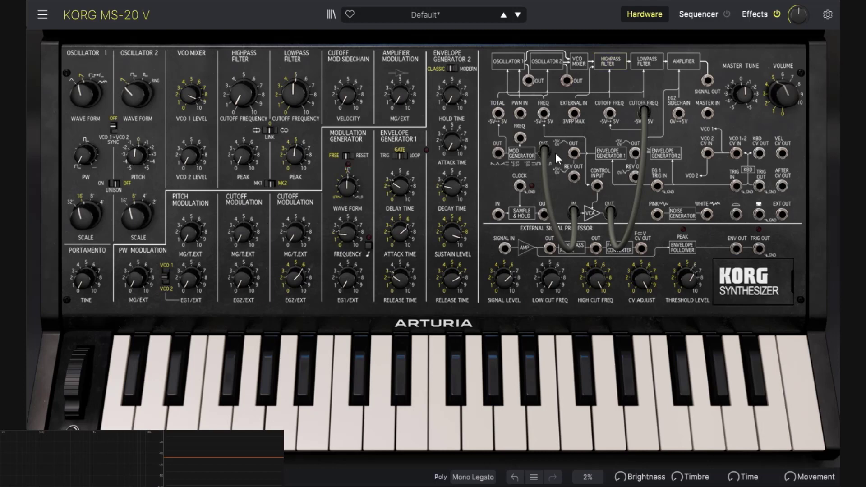
Unplug the cables at VCA IN and VCA OUT and reload the Default template preset.
drag(548, 150, 580, 210)
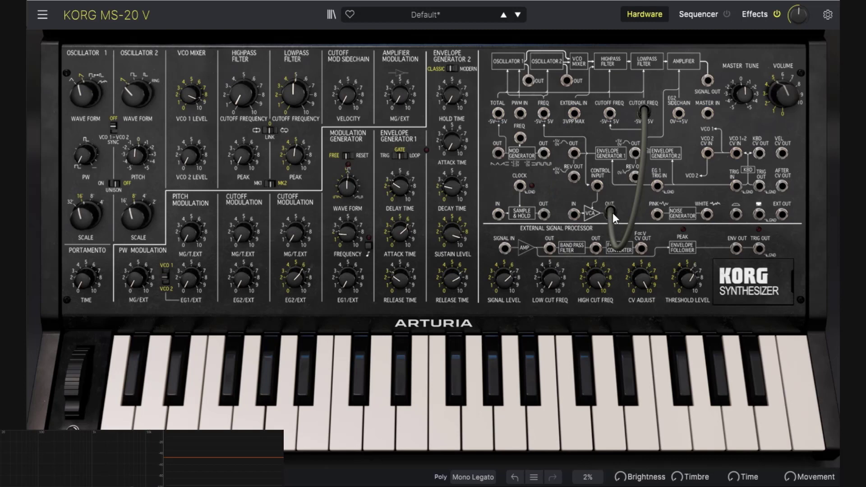
drag(648, 106, 621, 216)
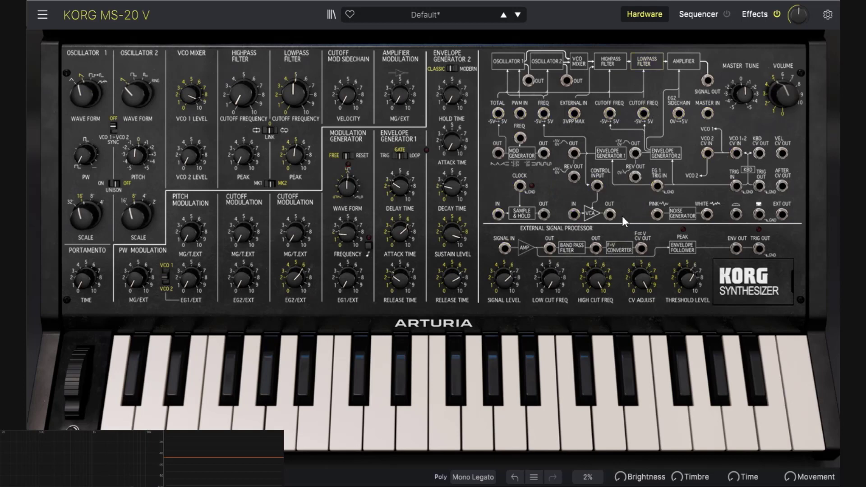
click(412, 10)
mouse_move(426, 176)
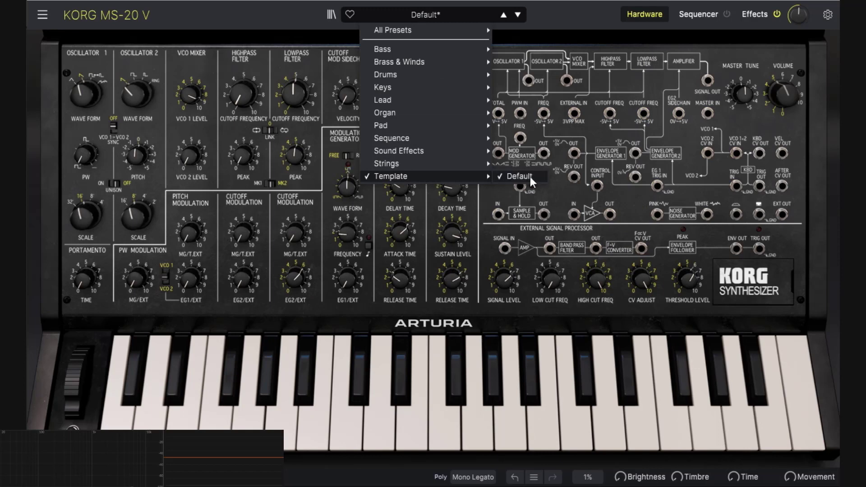
click(529, 176)
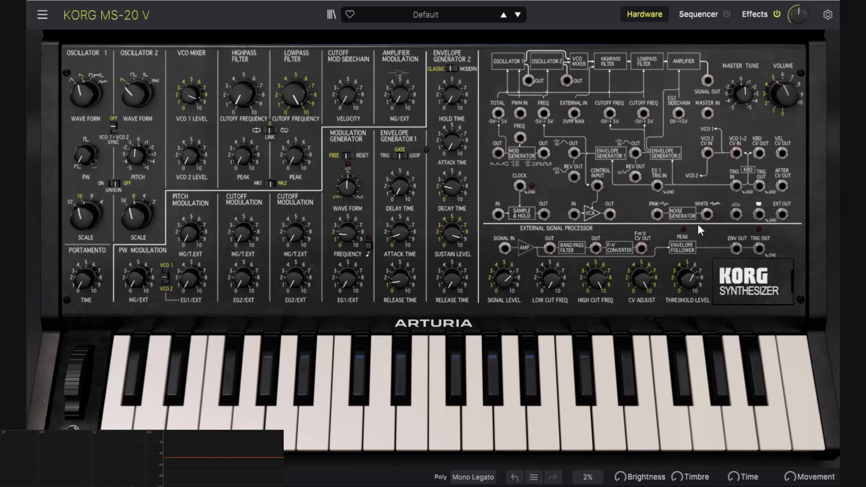
Patch the noise generator's WHITE output into VCA IN and VCA OUT into EXTERNAL IN.
drag(709, 216, 574, 217)
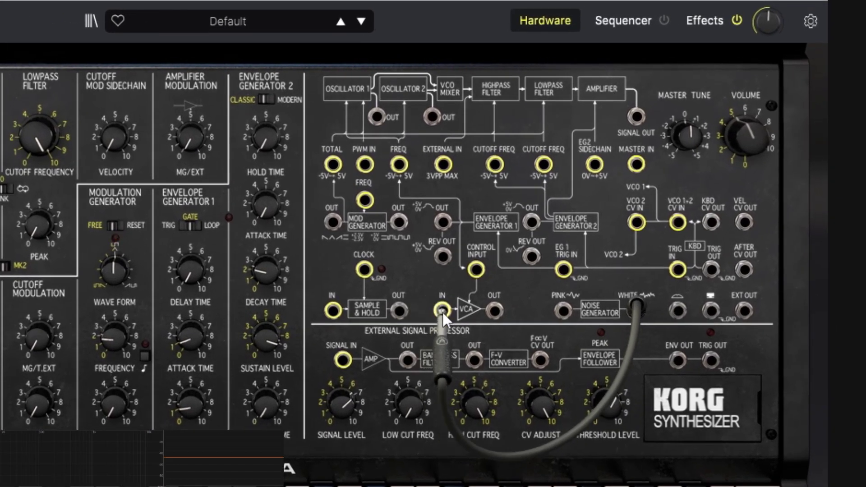
drag(442, 312, 441, 305)
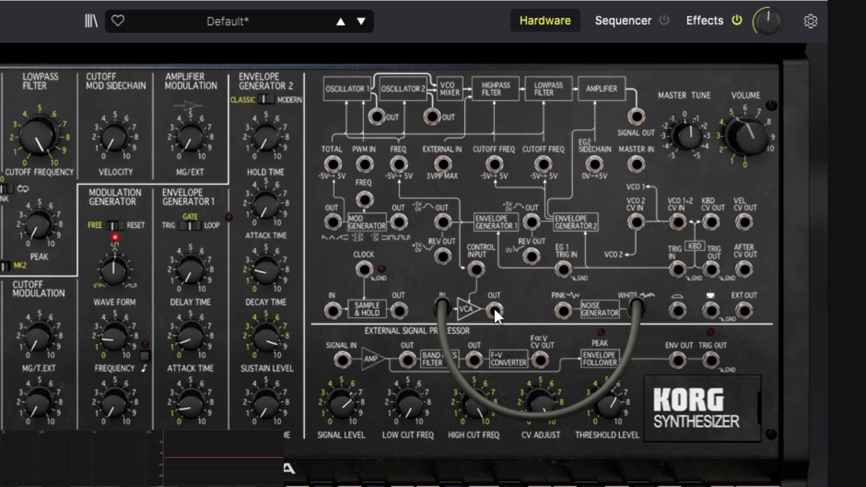
drag(493, 307, 442, 163)
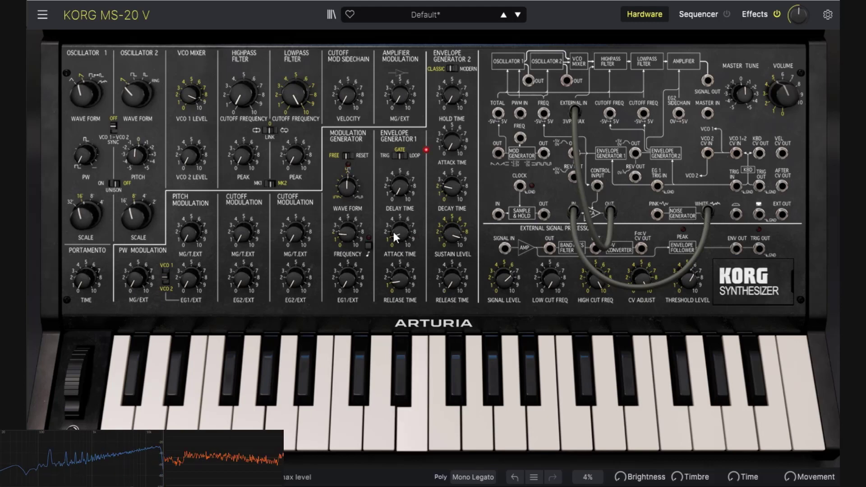
Set Envelope Generator 1's delay to about 598 ms, and lengthen its attack and release plus Envelope Generator 2's release.
mouse_move(396, 232)
drag(399, 280, 400, 266)
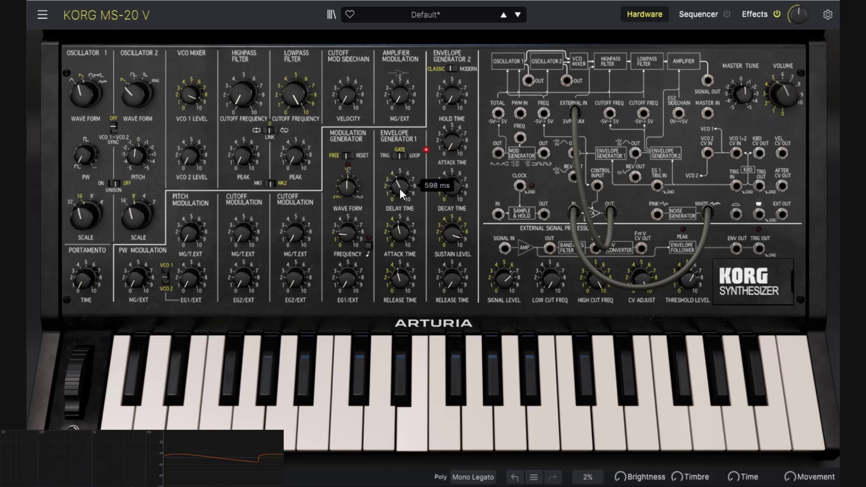
mouse_move(401, 231)
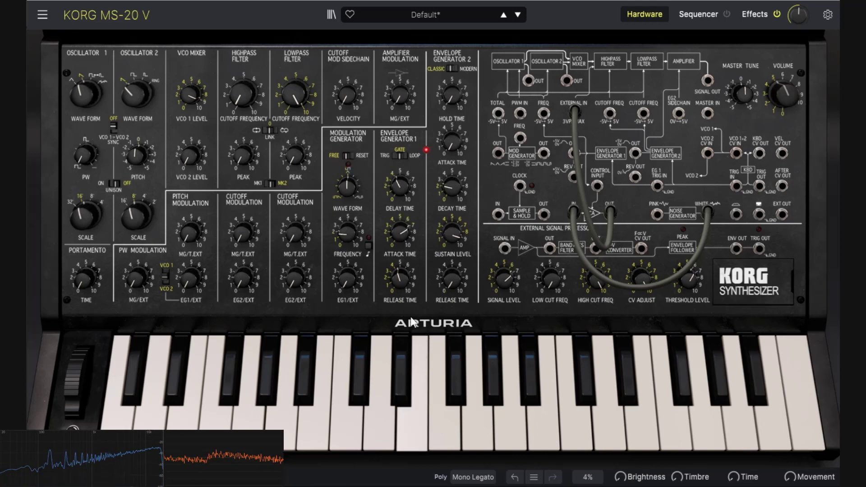
drag(450, 294, 450, 266)
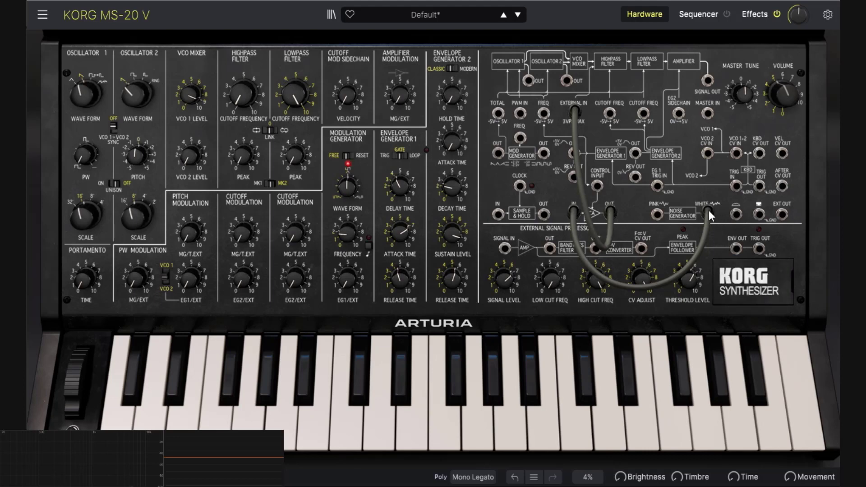
Reroute the WHITE noise cable into the external processor's SIGNAL IN, and patch the band pass filter output to VCA IN.
drag(707, 210, 673, 245)
drag(707, 214, 505, 249)
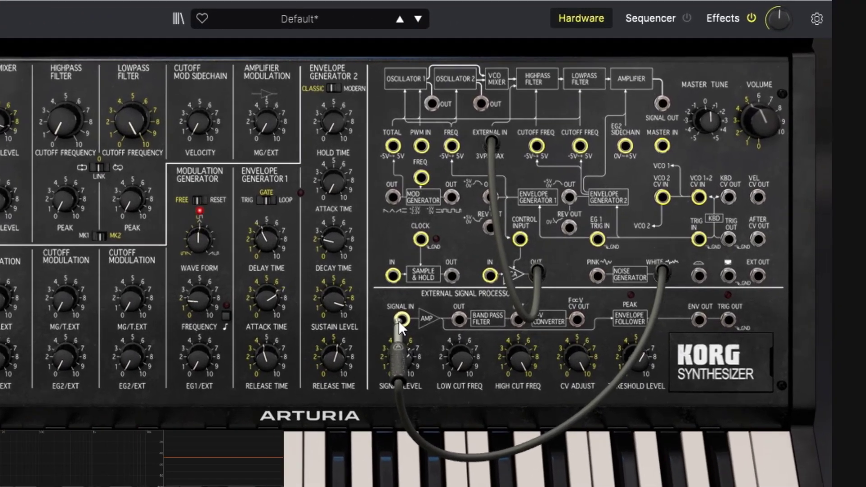
drag(399, 321, 398, 315)
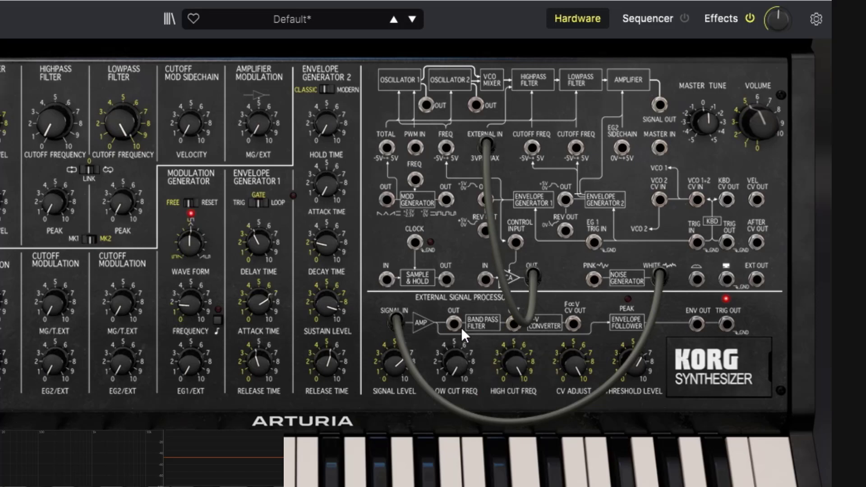
drag(512, 326, 485, 277)
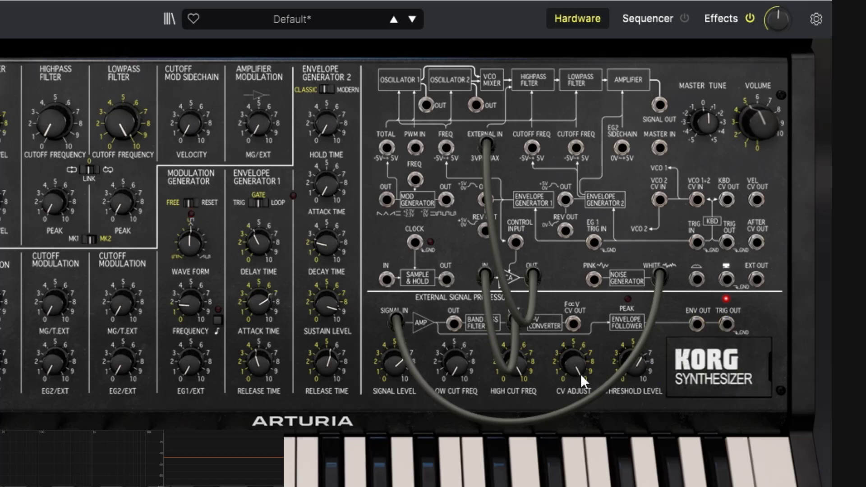
Lower the external processor's SIGNAL LEVEL, and narrow the noise band with a higher LOW CUT FREQ and lower HIGH CUT FREQ.
mouse_move(726, 365)
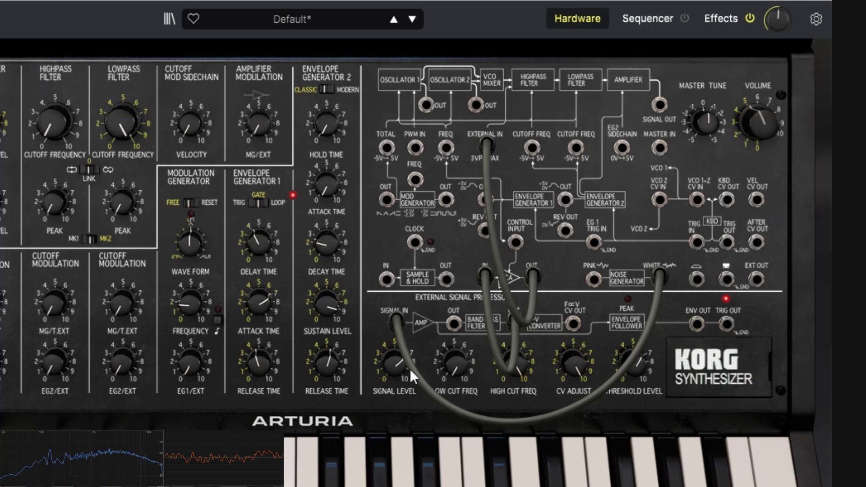
mouse_move(399, 365)
drag(393, 364, 393, 397)
drag(467, 364, 533, 383)
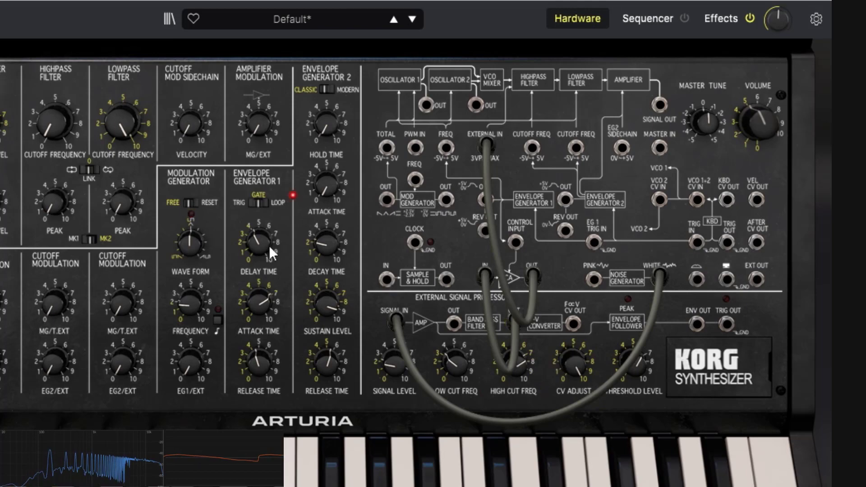
Set Envelope Generator 1's delay to zero and readjust its attack and release times while listening to the noise.
drag(269, 246, 270, 320)
drag(259, 362, 259, 367)
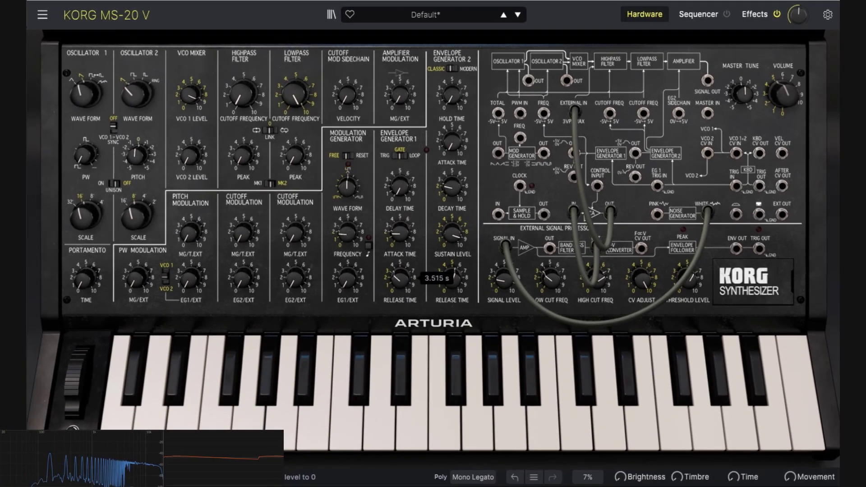
drag(453, 278, 452, 273)
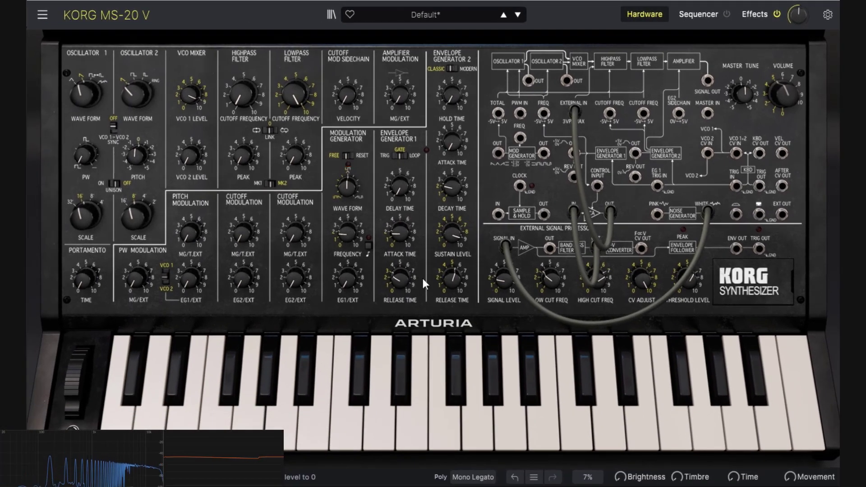
drag(503, 284, 496, 281)
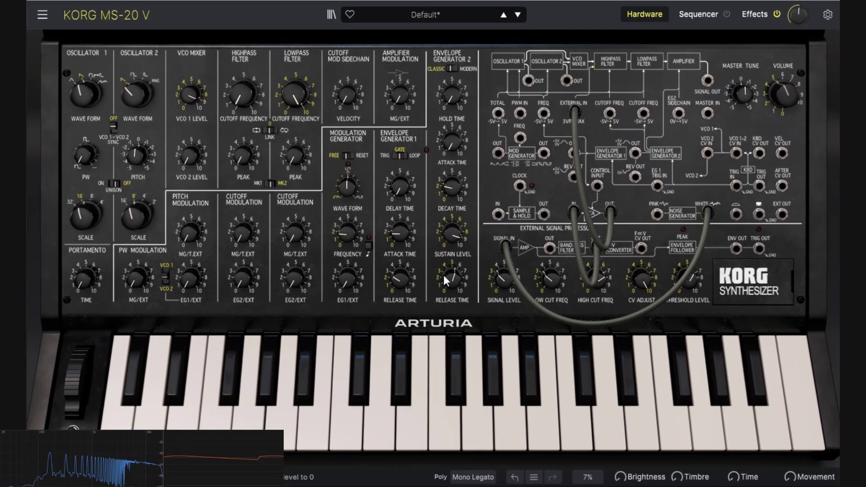
drag(400, 232, 399, 215)
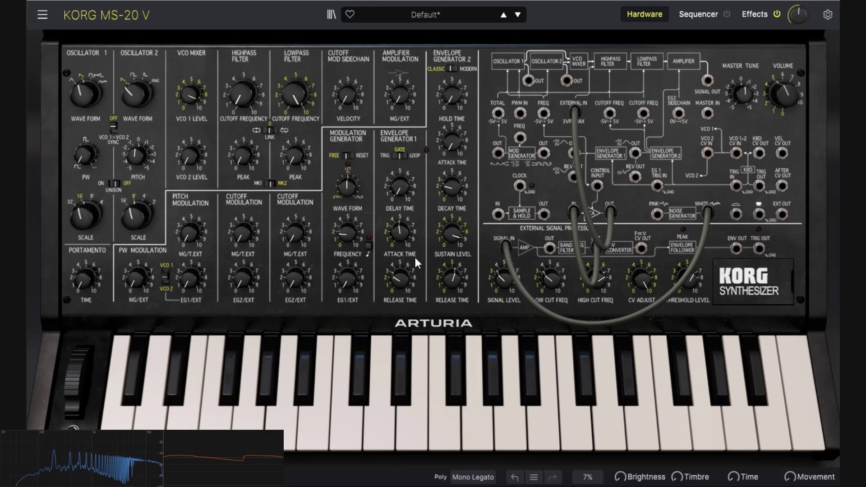
mouse_move(401, 281)
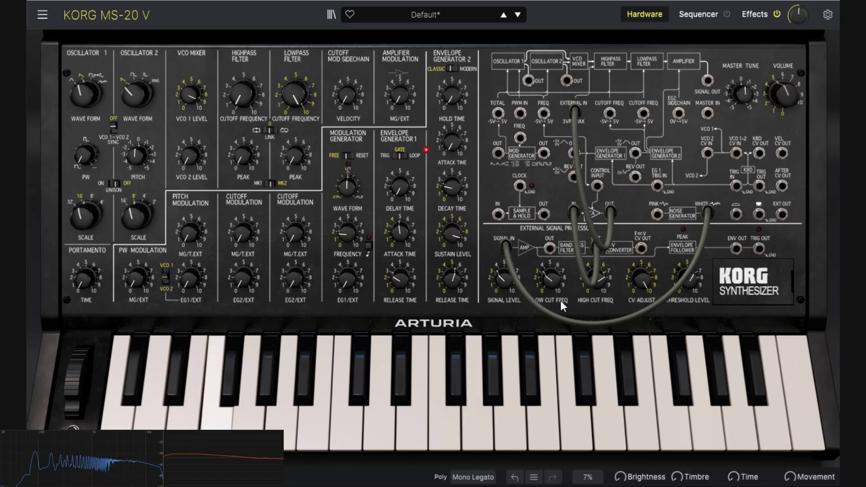
Readjust SIGNAL LEVEL, turn VCO 1 LEVEL down to 0, and play several notes to hear the filtered noise alone.
drag(500, 285, 499, 279)
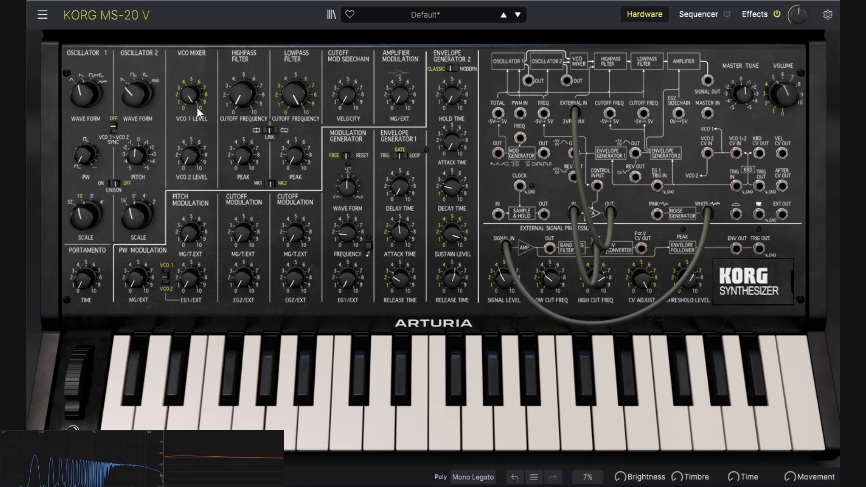
drag(196, 107, 197, 140)
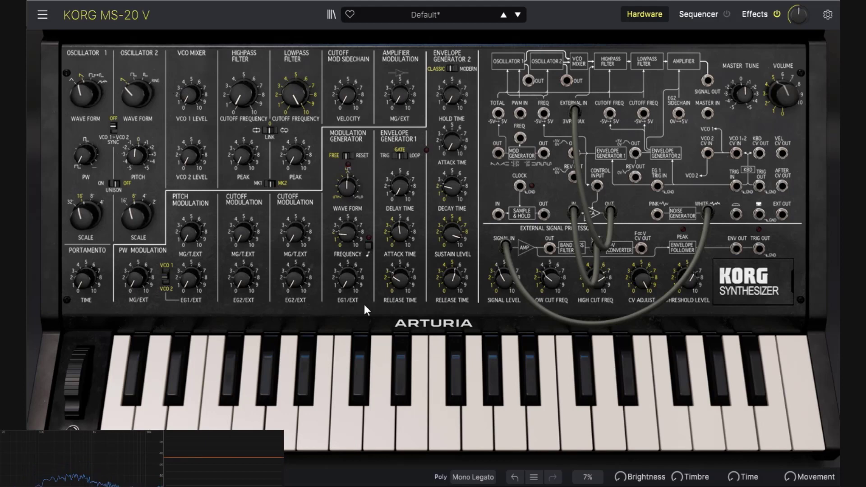
click(432, 401)
click(556, 426)
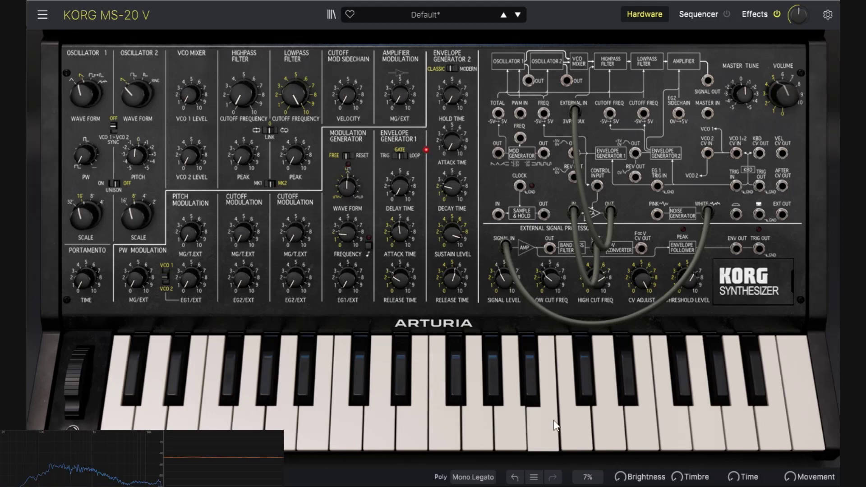
click(634, 424)
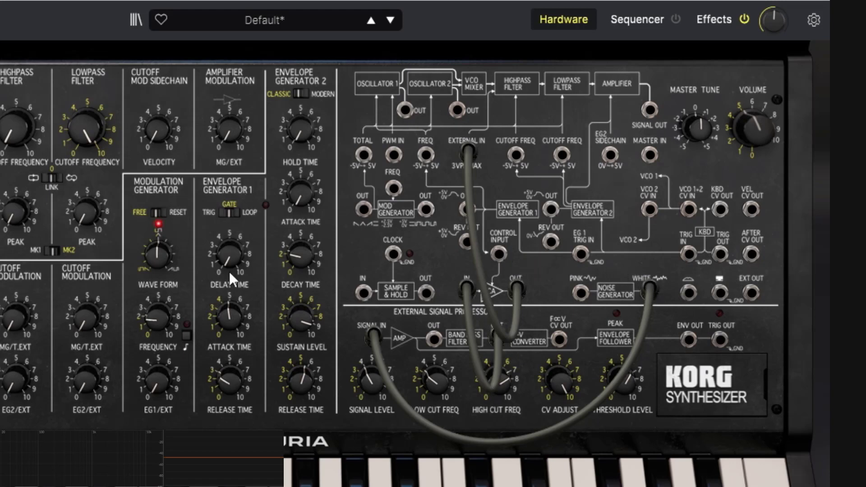
Try Envelope Generator 2's OUT at the VCA's CONTROL INPUT, then replace it with the control wheel output.
drag(549, 212, 496, 251)
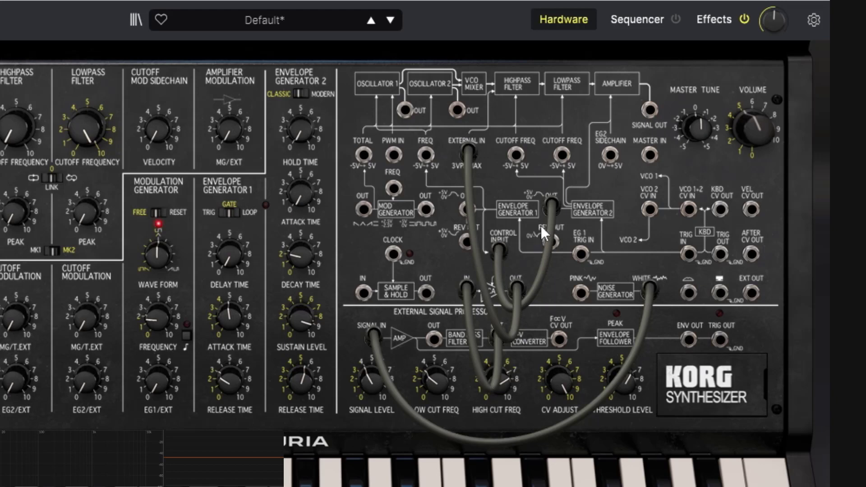
drag(552, 206, 568, 231)
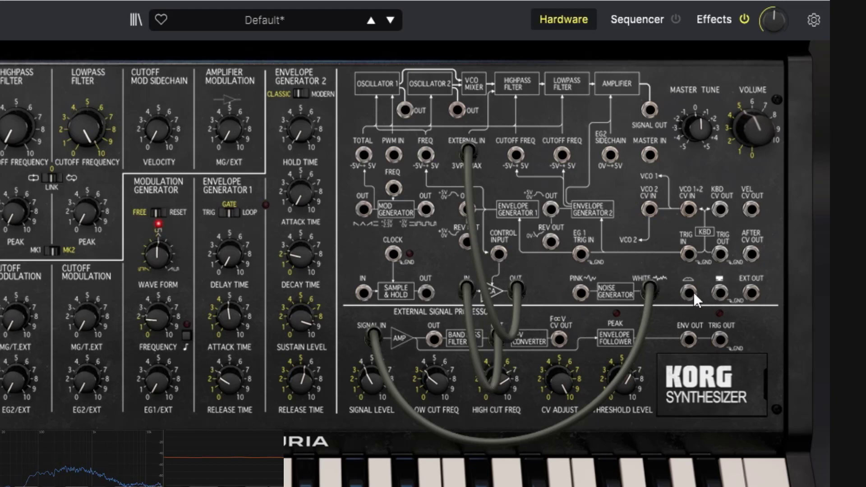
drag(694, 292, 501, 251)
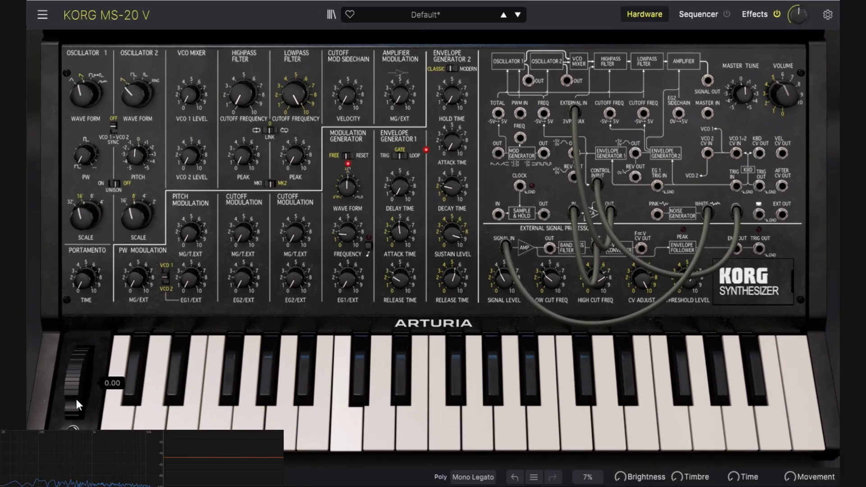
Move the control wheel between 0.00 and 1.00 to vary the noise level through the VCA.
mouse_move(77, 386)
drag(76, 387, 77, 326)
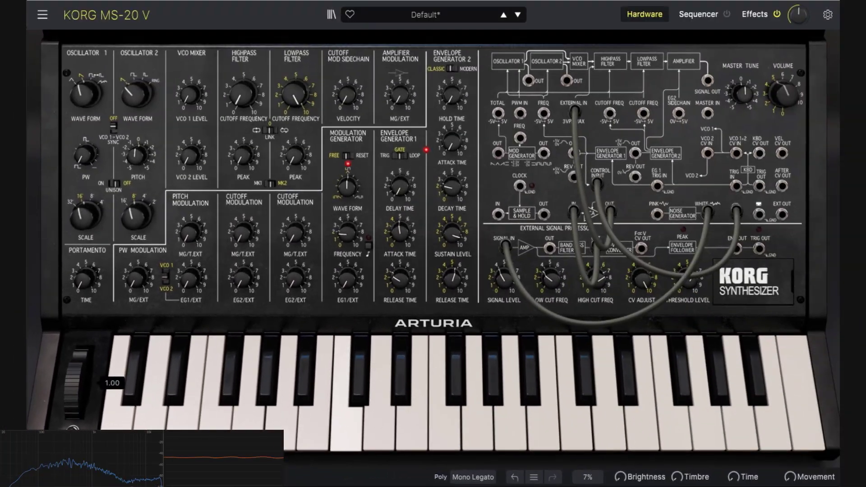
drag(114, 280, 115, 300)
mouse_move(76, 383)
mouse_down()
mouse_move(76, 356)
mouse_move(77, 406)
mouse_move(76, 367)
mouse_move(77, 387)
mouse_up()
mouse_move(82, 366)
scroll(83, 366, up, 5)
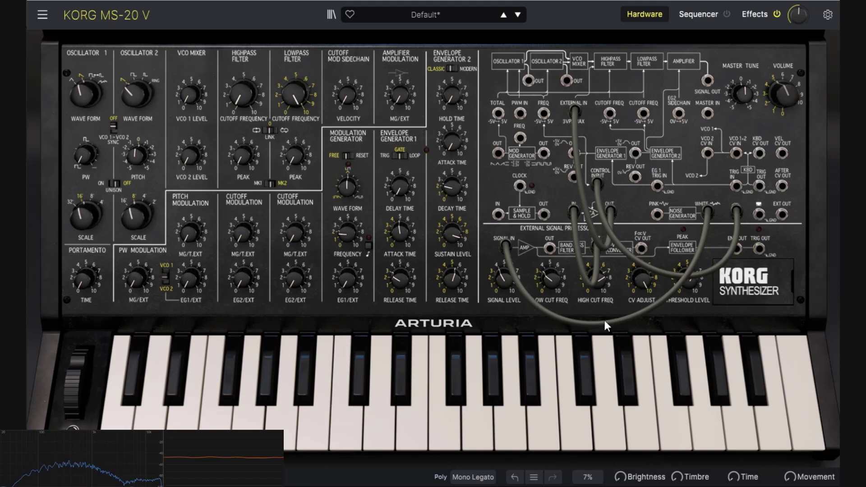
Reload the Default template preset.
click(464, 15)
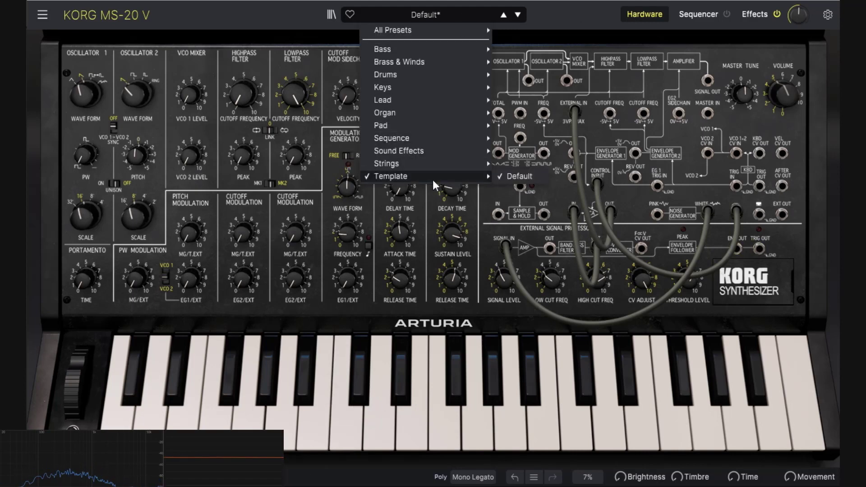
mouse_move(433, 175)
click(515, 176)
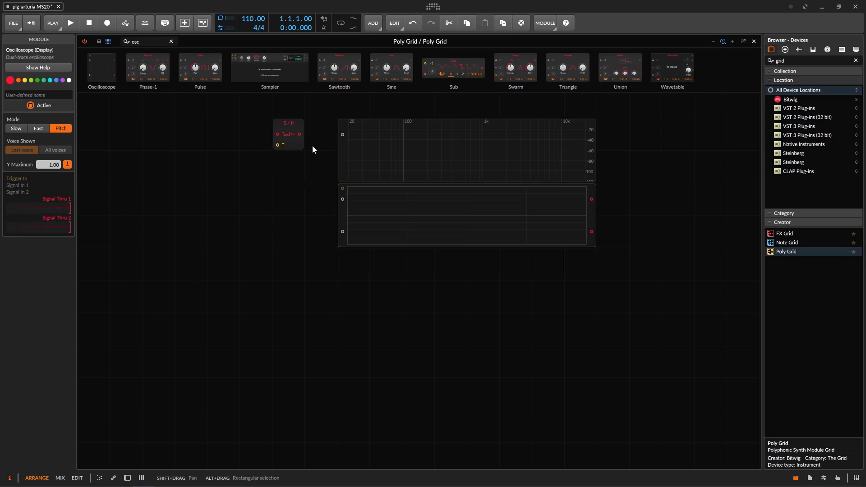
Switch to Bitwig's Poly Grid and move the S/H module down one grid row.
click(289, 123)
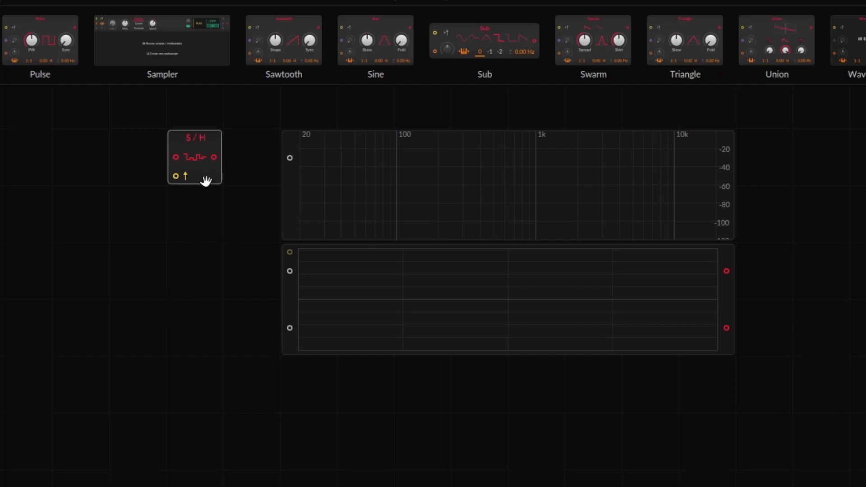
drag(199, 145, 198, 232)
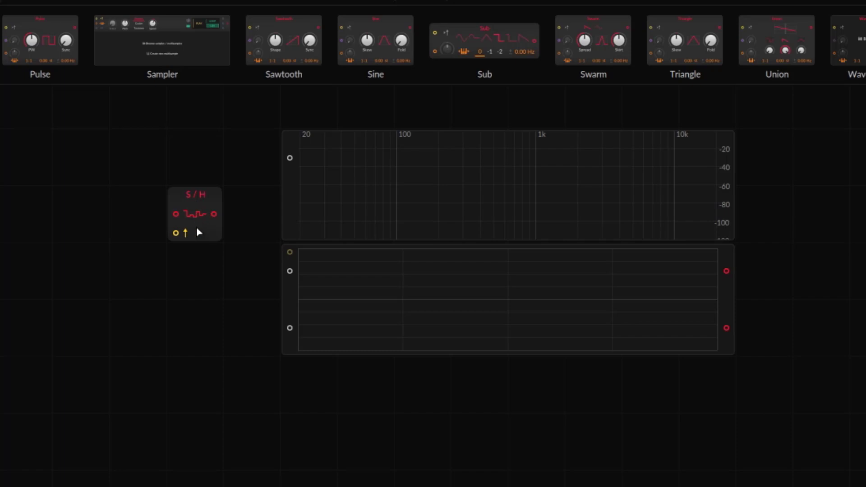
click(198, 232)
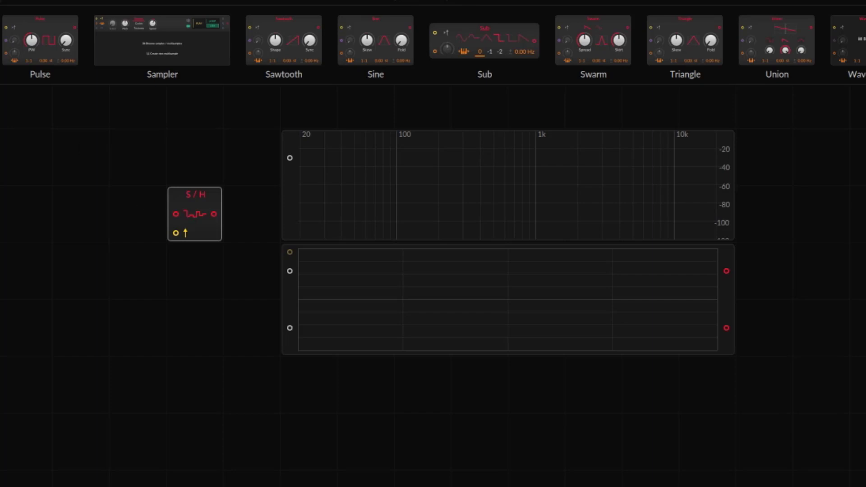
Add a Noise module beside the S/H module and connect its output to the S/H signal input.
scroll(433, 45, down, 3)
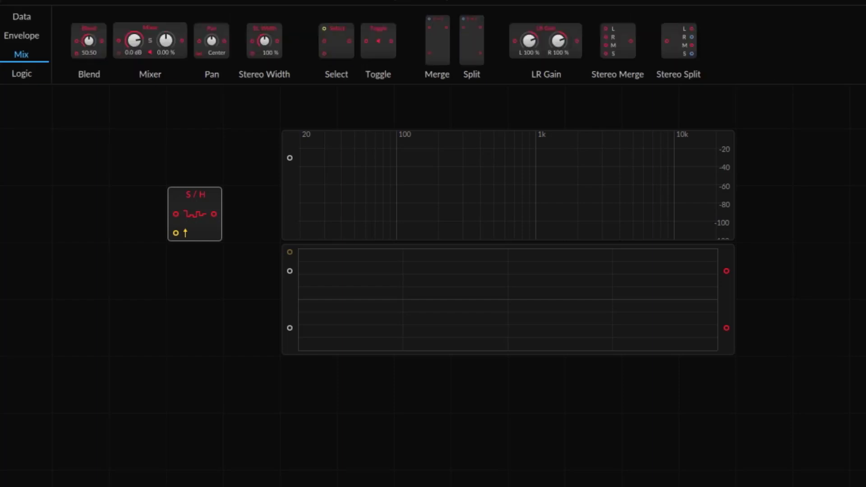
scroll(433, 45, down, 3)
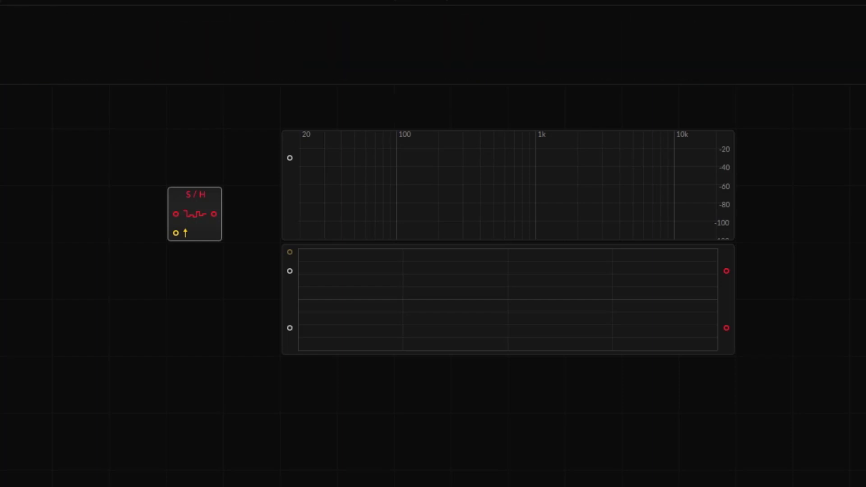
drag(2, 182, 58, 200)
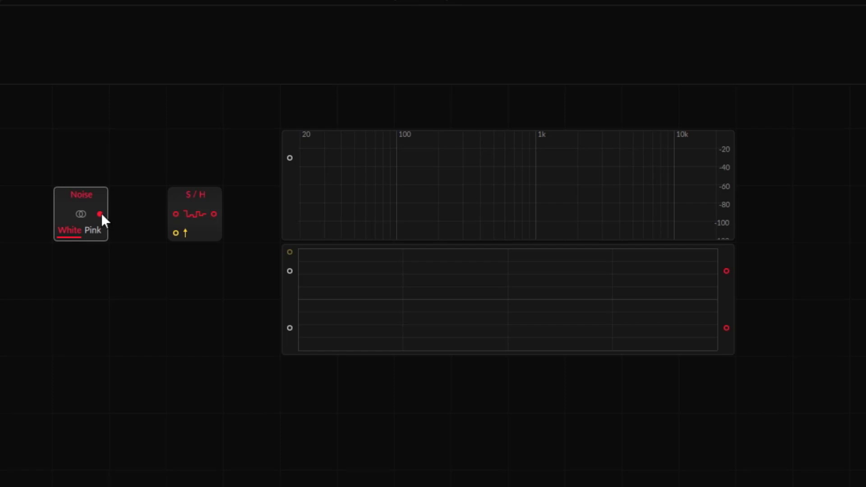
drag(145, 215, 177, 215)
Connect the Noise output to the spectrum display as well, and compare Pink with White noise, ending on White.
drag(102, 213, 297, 163)
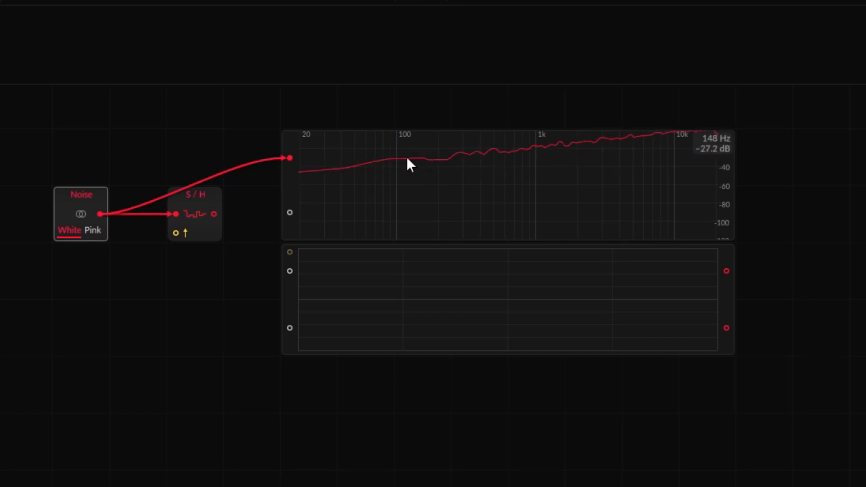
click(85, 234)
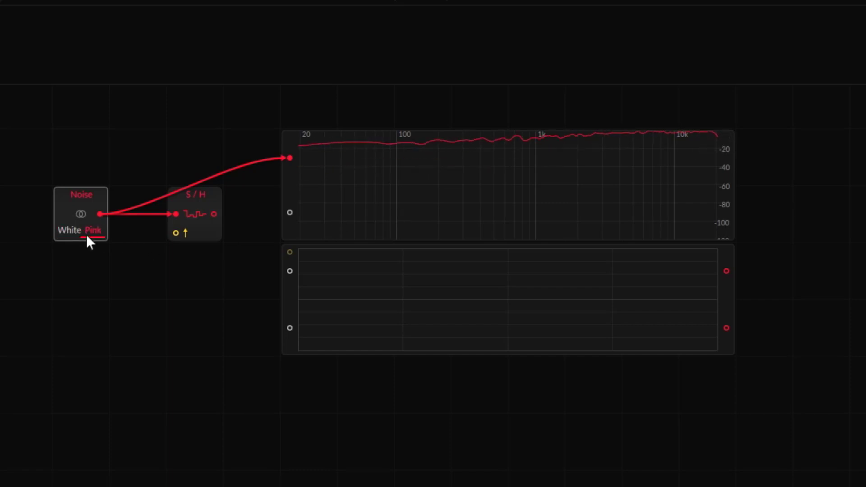
click(72, 230)
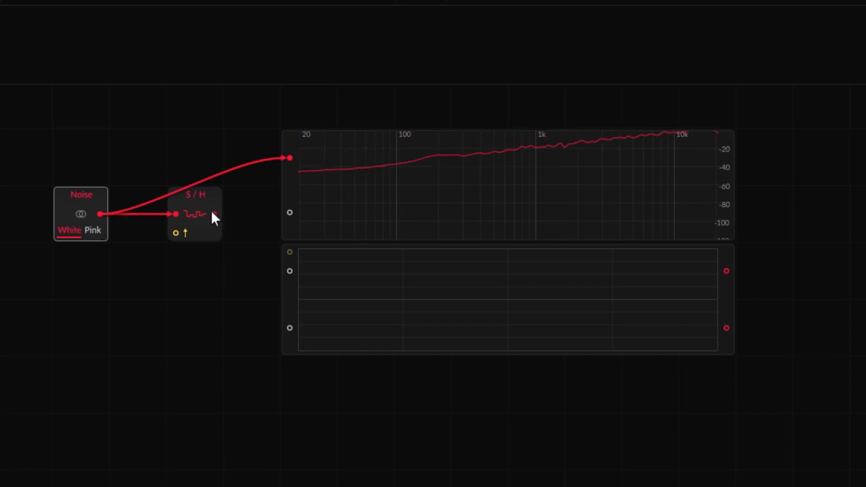
Connect the S/H output to the oscilloscope's first signal input, and drive the S/H trigger from a new Clock module.
mouse_move(213, 214)
mouse_down()
mouse_move(230, 217)
mouse_move(244, 257)
mouse_move(291, 272)
mouse_up()
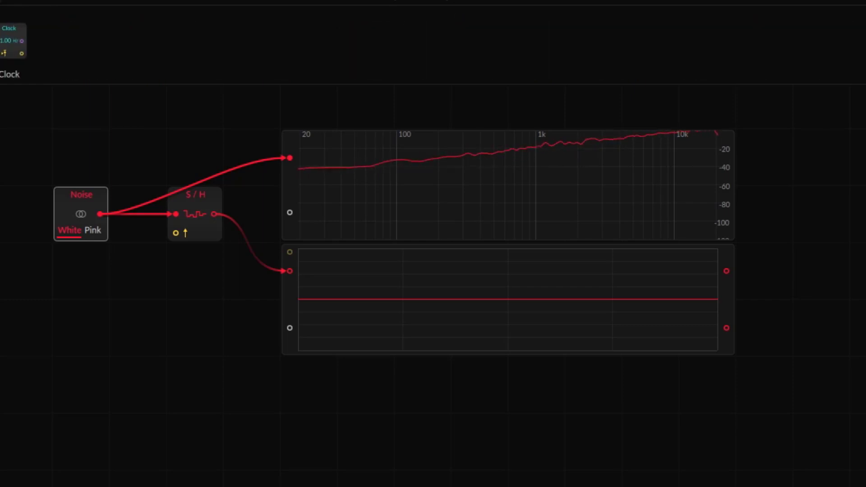
drag(26, 34, 175, 233)
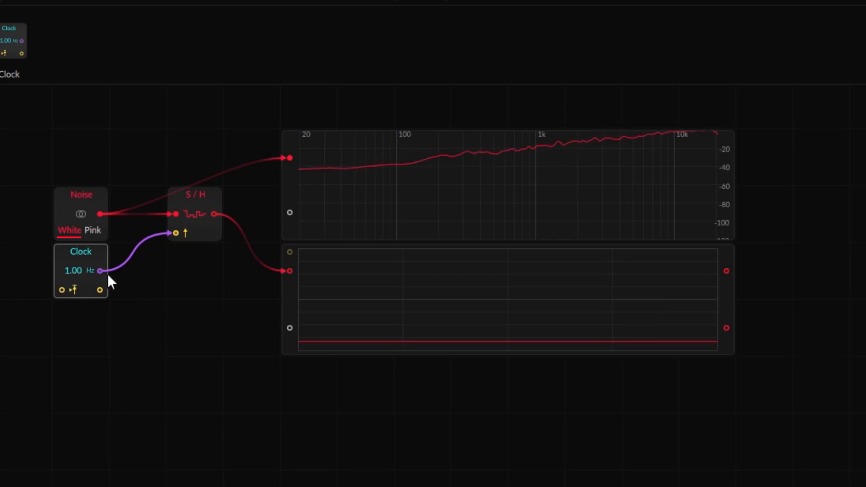
Set the Clock rate to 7.03 Hz, and add an Audio Out module below the oscilloscope.
click(294, 301)
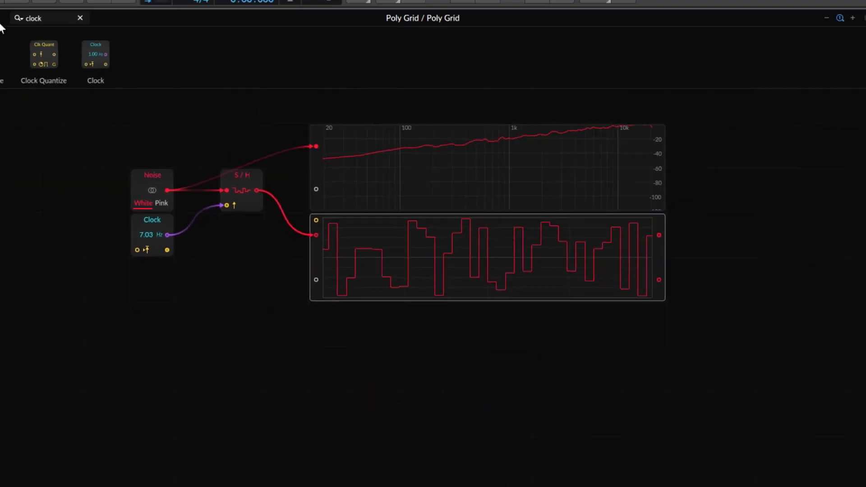
click(80, 17)
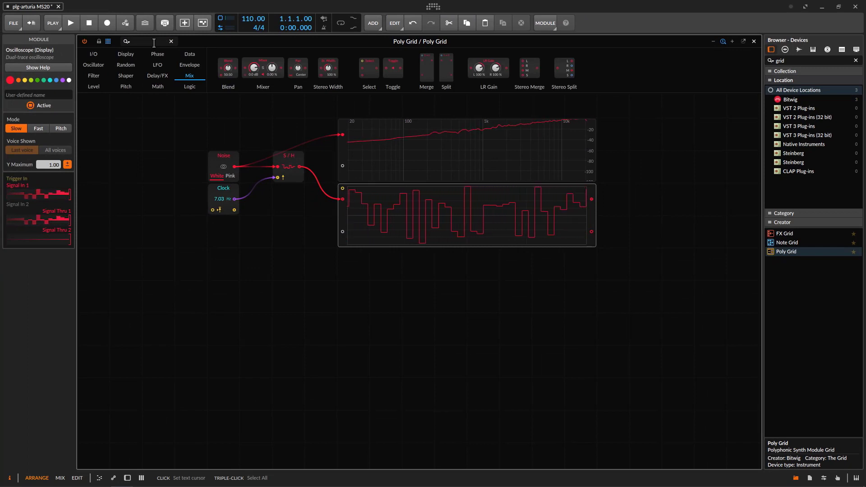
text(audi)
drag(130, 68, 579, 300)
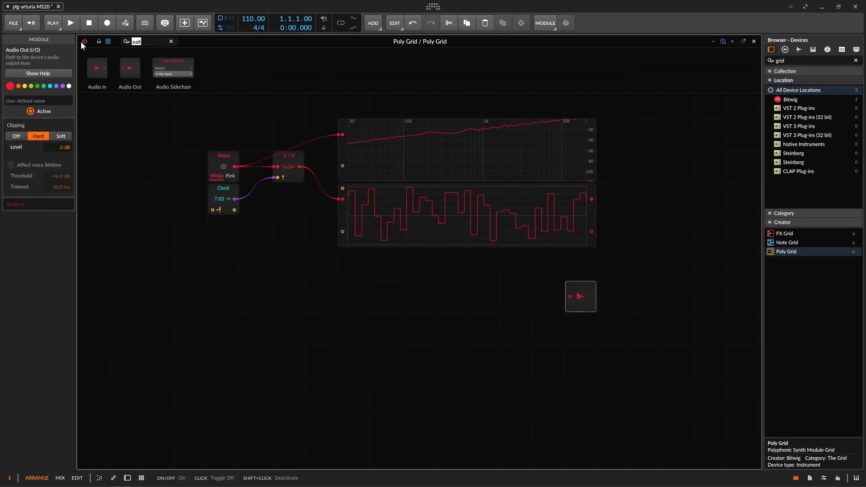
Add an ADSR envelope module directly before the Audio Out so that its signal output feeds it.
key(BackSpace)
key(BackSpace)
key(BackSpace)
text(dsr)
drag(108, 67, 570, 296)
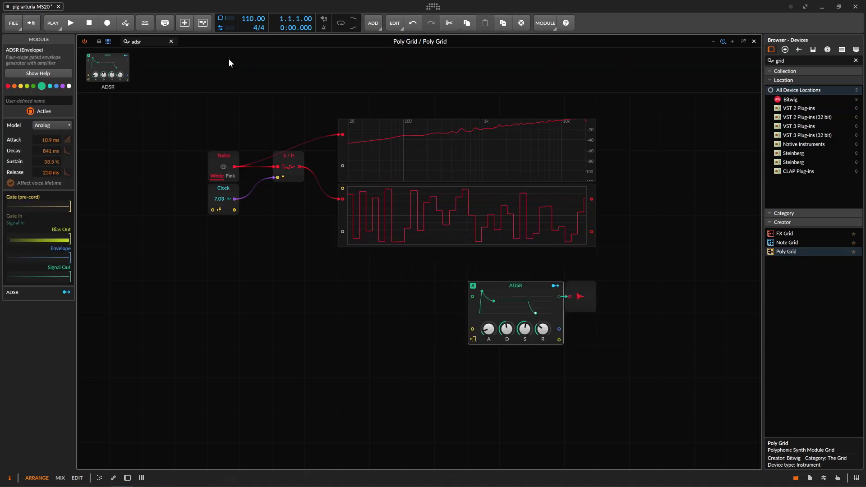
Place a Low-pass LD filter module directly before the ADSR module.
click(128, 43)
text(filter)
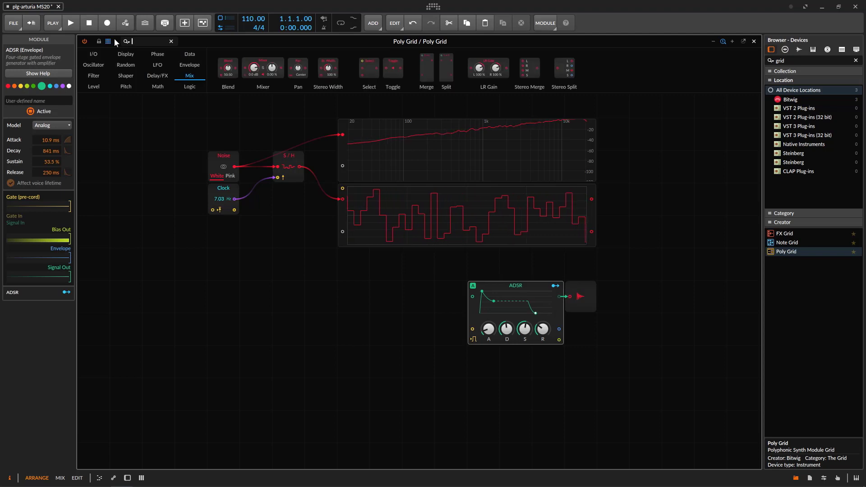
drag(213, 76, 460, 299)
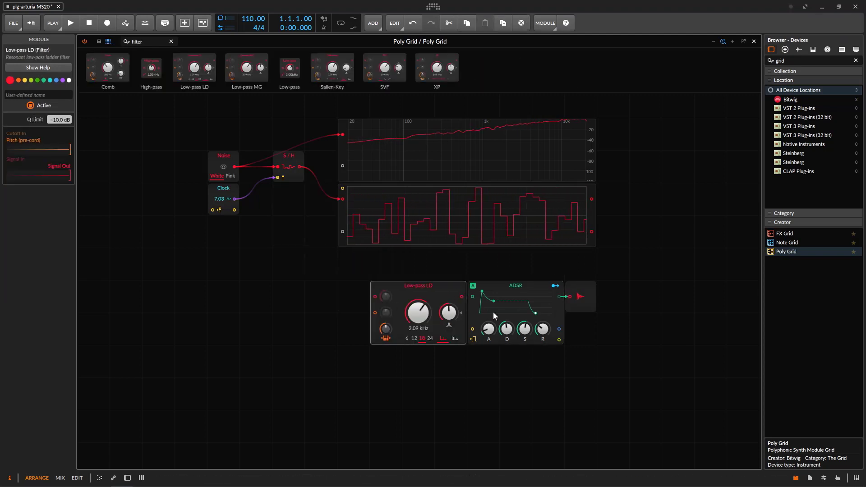
Add a Sine oscillator module before the Low-pass LD filter and open the filter's cutoff to 25.8 kHz.
click(109, 42)
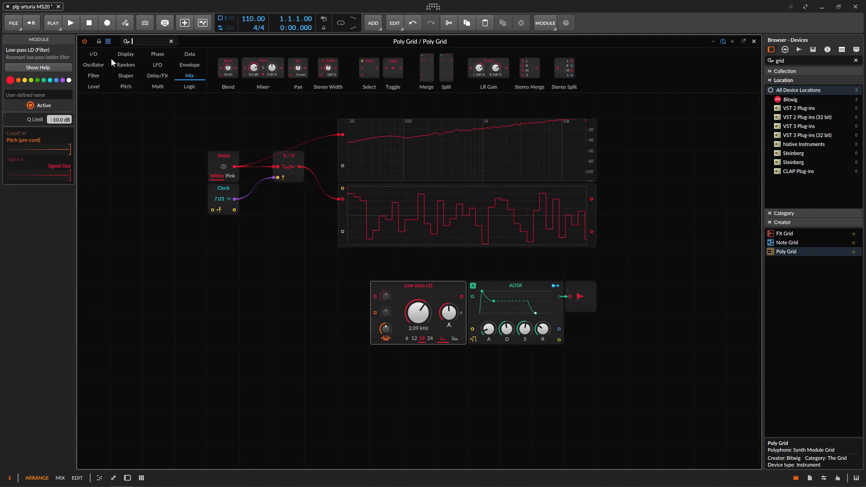
click(93, 65)
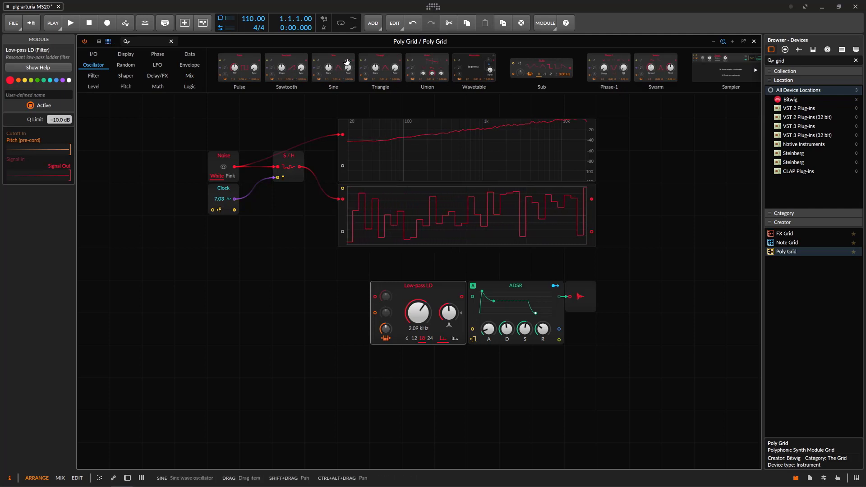
drag(346, 61, 305, 334)
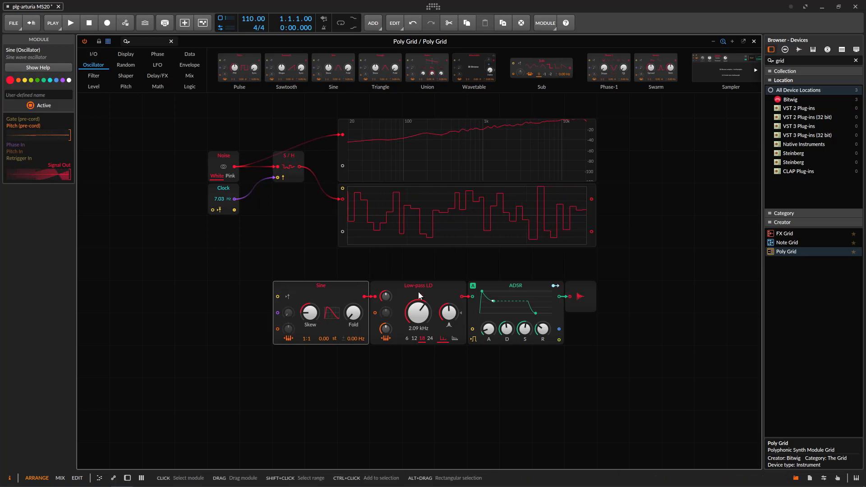
drag(418, 312, 417, 271)
mouse_move(309, 312)
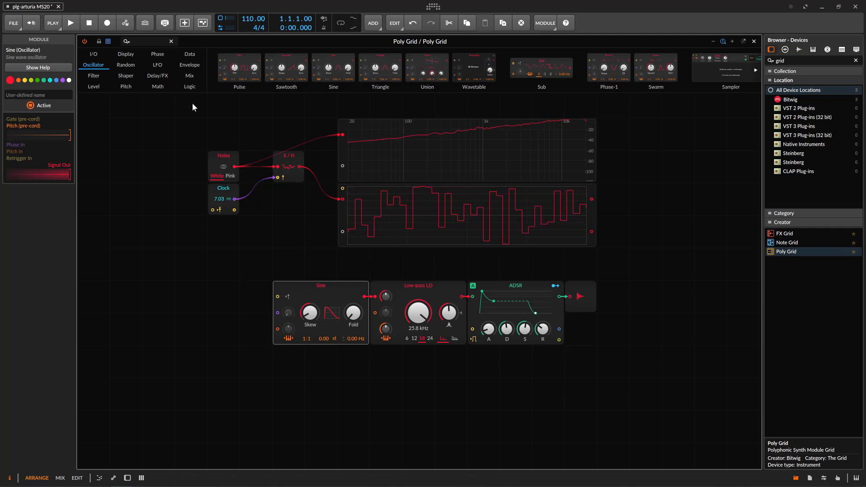
Add a Modulator Out module below the S/H module and connect the S/H output to its signal input.
click(89, 53)
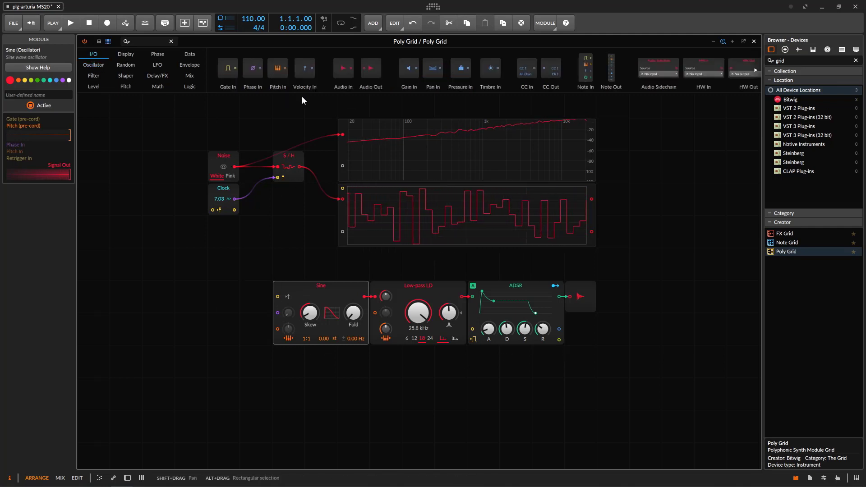
click(754, 70)
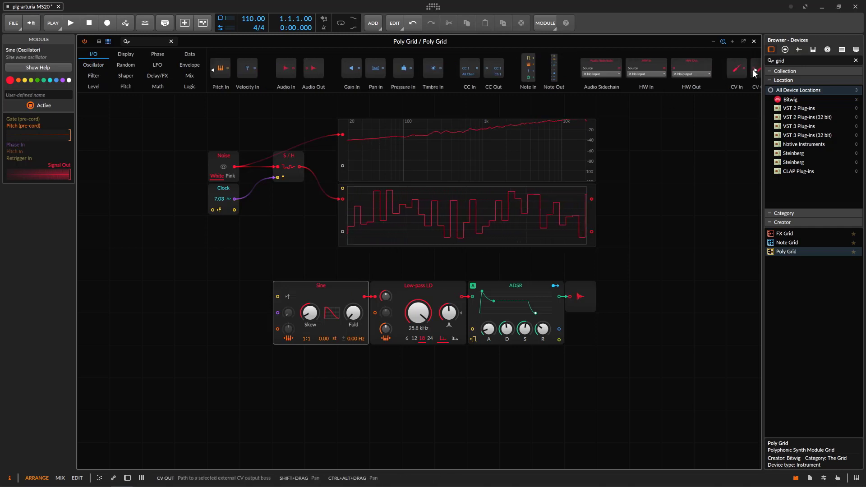
click(754, 70)
drag(739, 67, 297, 204)
click(294, 210)
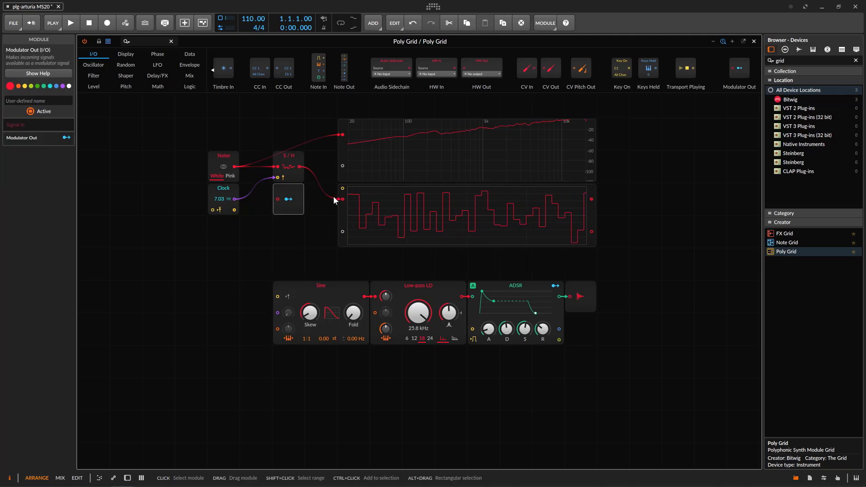
drag(298, 166, 277, 199)
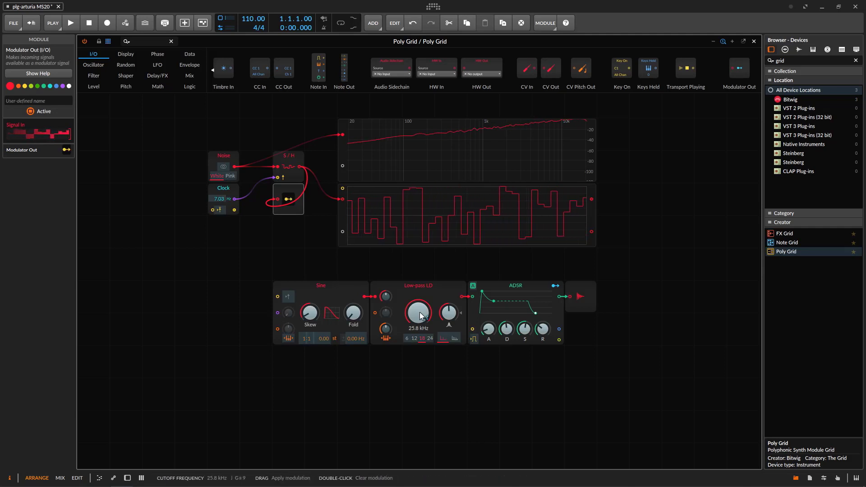
Assign the Modulator Out to the Low-pass LD cutoff with an amount of 27.50, and set the cutoff to 1.44 kHz.
click(288, 199)
click(288, 200)
drag(409, 310, 418, 298)
click(288, 200)
click(288, 200)
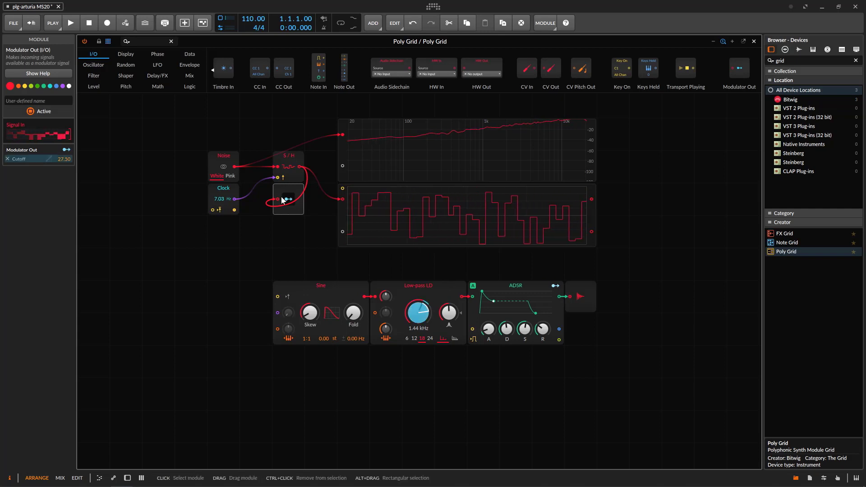
Replace the Noise module with an LFO module and connect its output to the S/H signal input.
click(229, 157)
key(Delete)
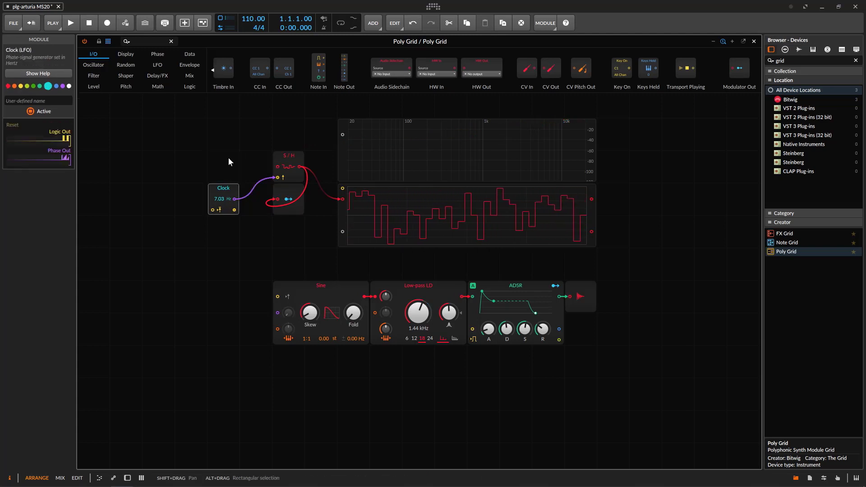
click(139, 41)
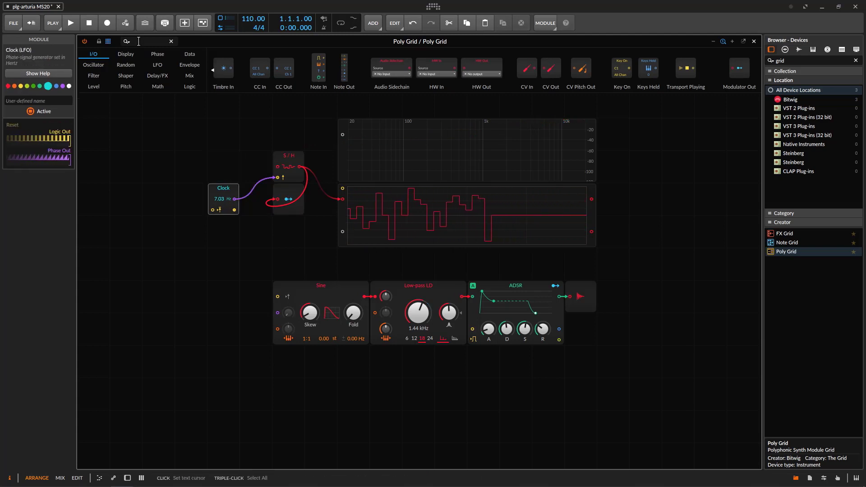
text(lfo)
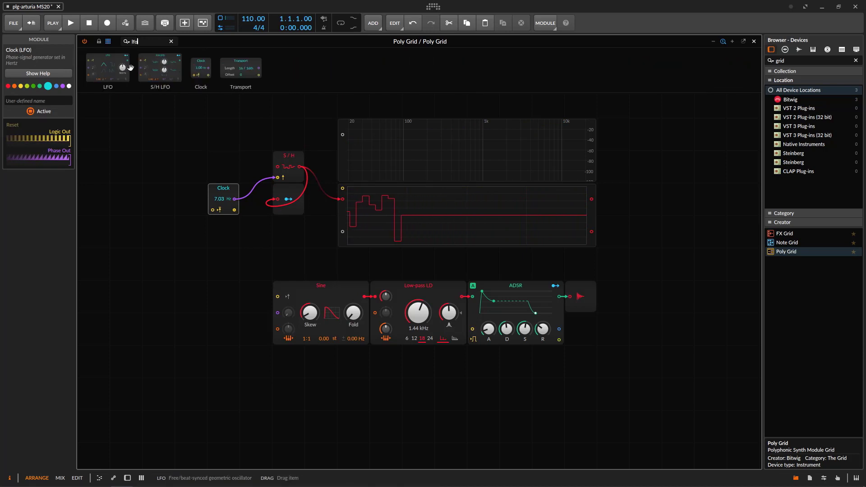
drag(130, 68, 169, 137)
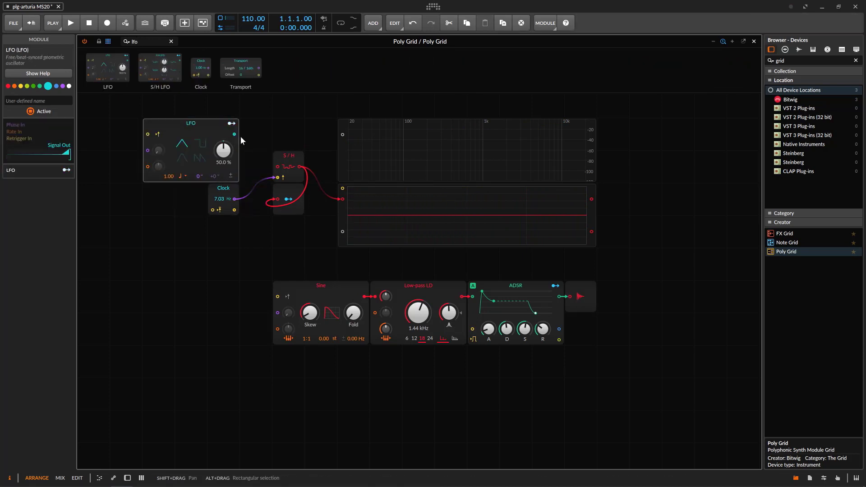
drag(234, 134, 276, 167)
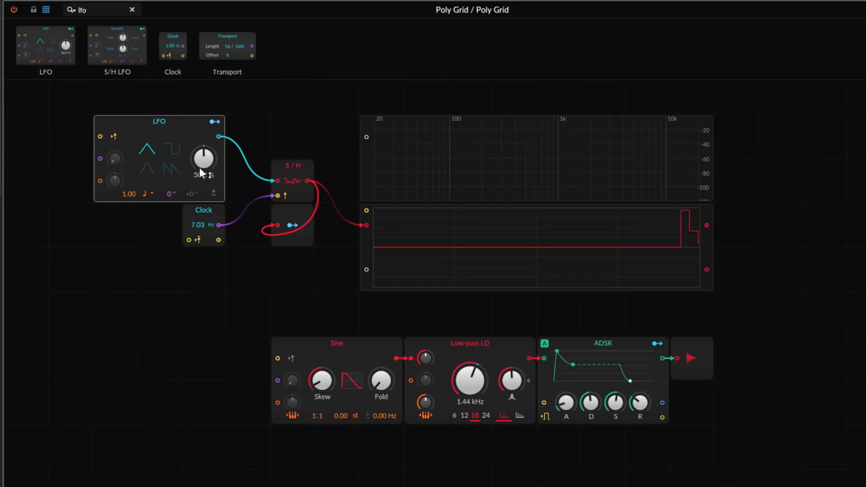
Switch the LFO to the sine-like waveform, and slow the Clock to 3.03 Hz to compare the stepped filter modulation.
click(147, 169)
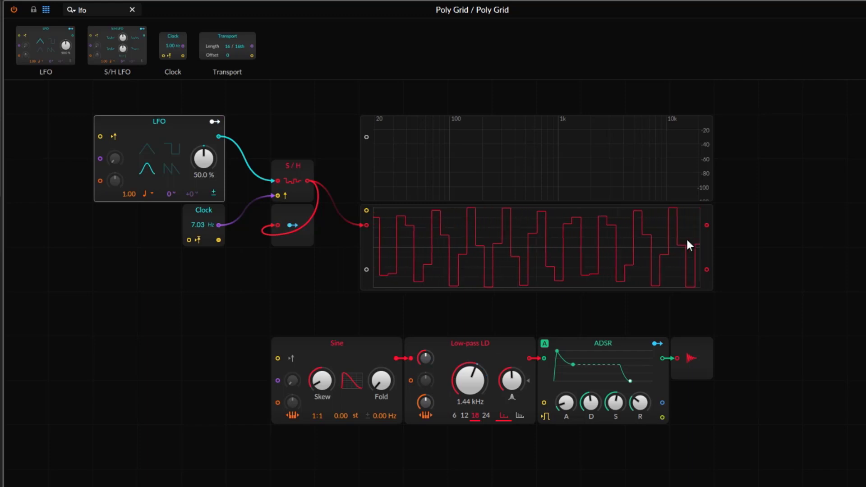
drag(199, 223, 199, 250)
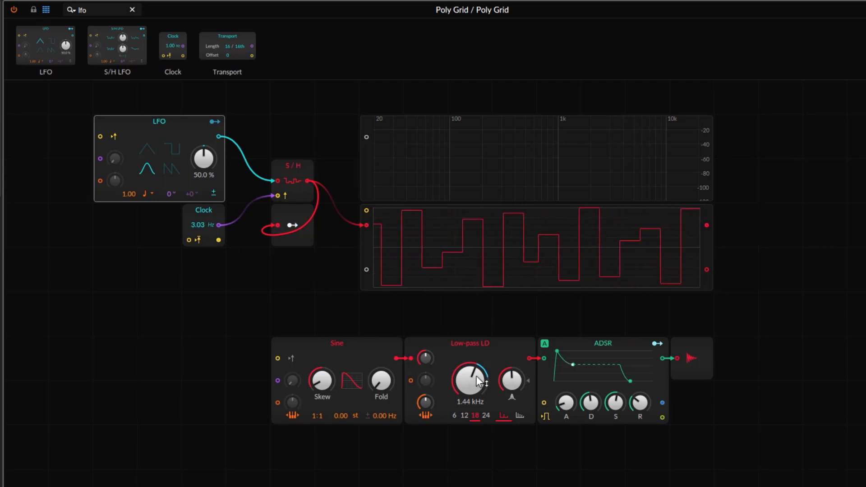
drag(475, 375, 478, 375)
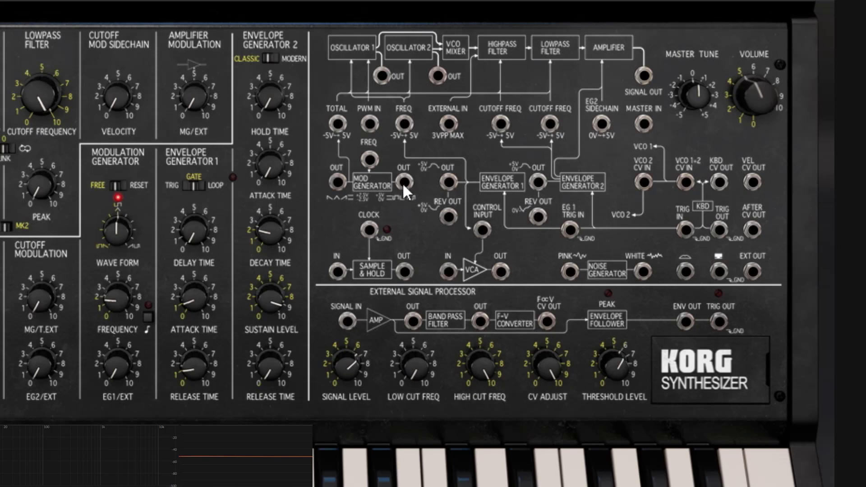
Switch to the MS-20 V and patch the Mod Generator pulse output to Clock, White noise to Sample & Hold In, and its output to the lowpass Cutoff Freq.
drag(402, 182, 372, 225)
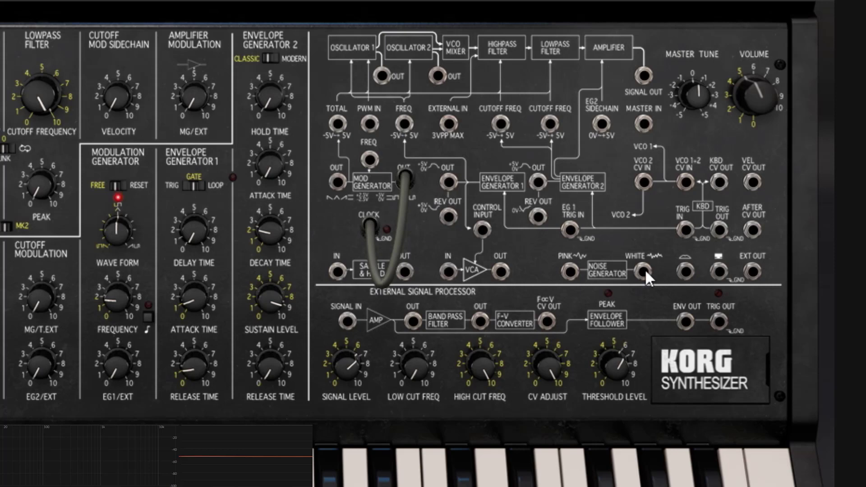
drag(645, 269, 339, 266)
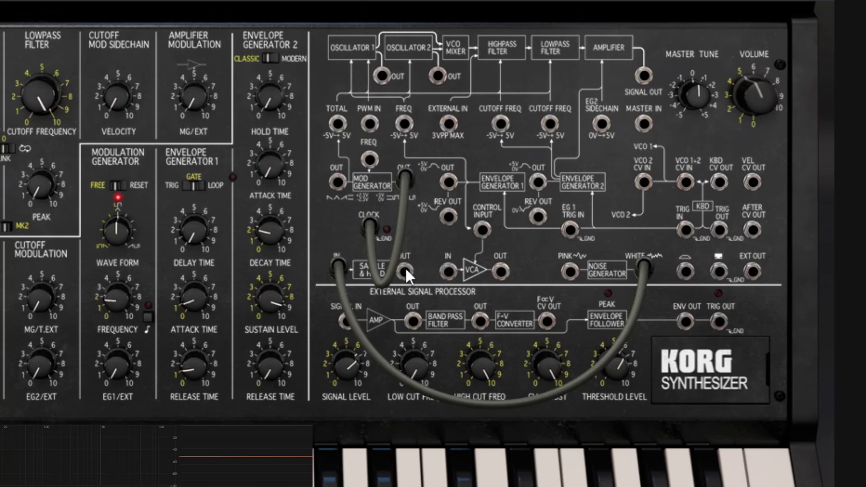
drag(406, 270, 555, 121)
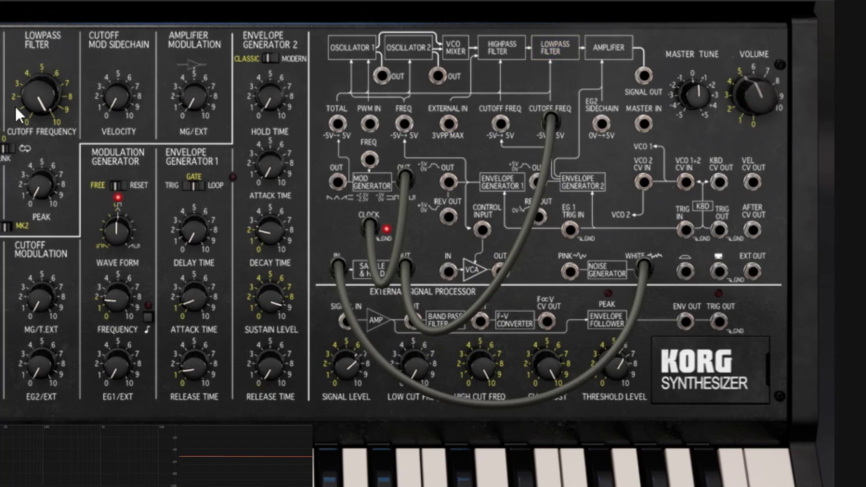
Lower the lowpass filter's cutoff frequency, raise its peak, and increase its EG2/EXT cutoff modulation beyond 0.592.
drag(47, 89, 46, 109)
mouse_move(45, 188)
mouse_down()
mouse_move(45, 199)
mouse_move(45, 178)
mouse_up()
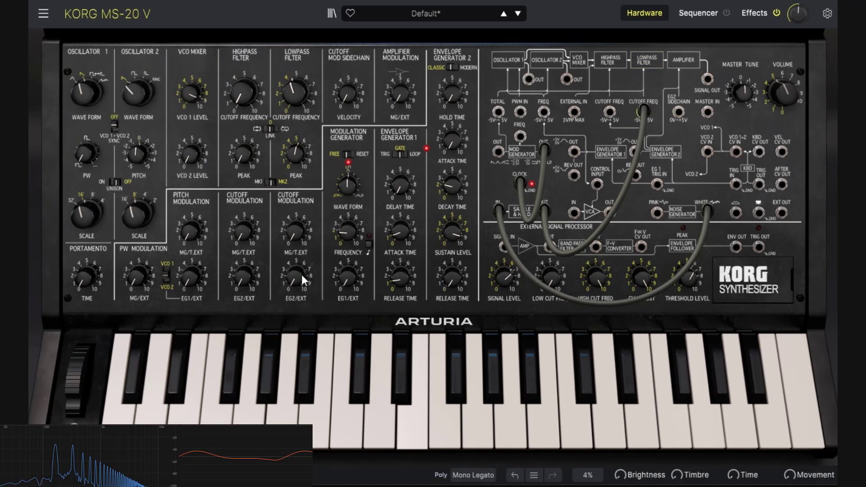
drag(348, 276, 347, 249)
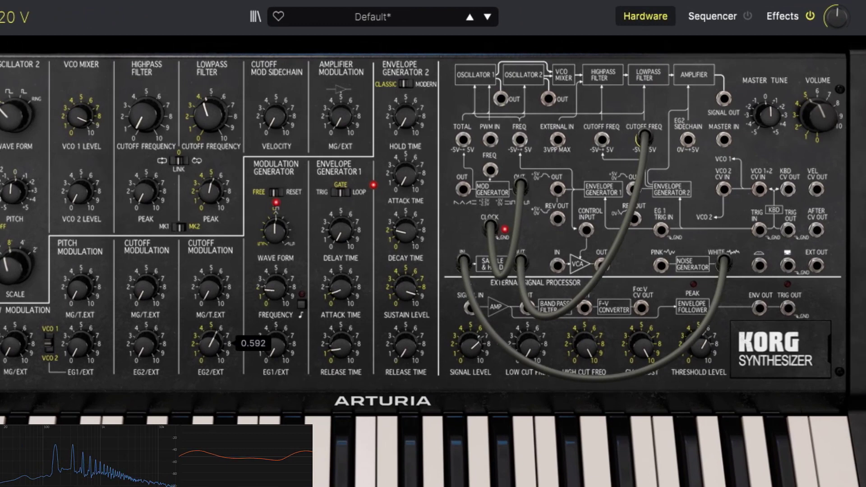
mouse_move(211, 343)
mouse_down()
mouse_move(211, 335)
mouse_move(210, 347)
mouse_up()
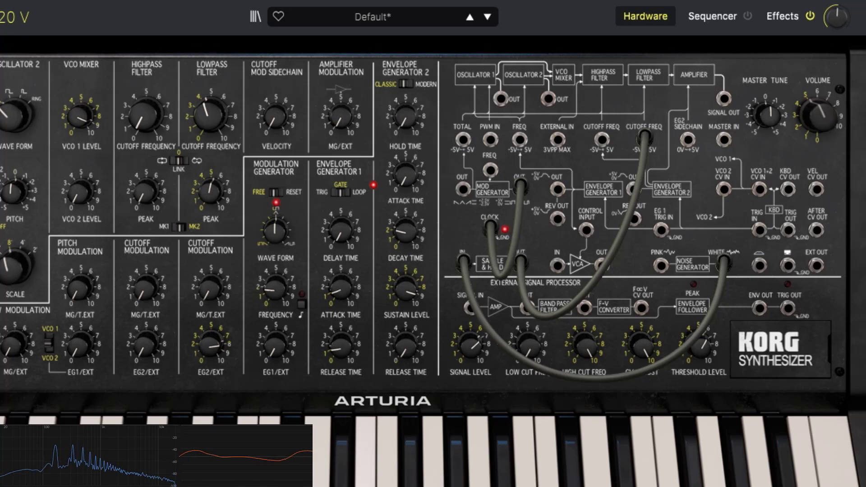
Adjust the output volume and lowpass EG2/EXT amount, change the modulation generator's waveform, and raise its frequency.
mouse_move(828, 115)
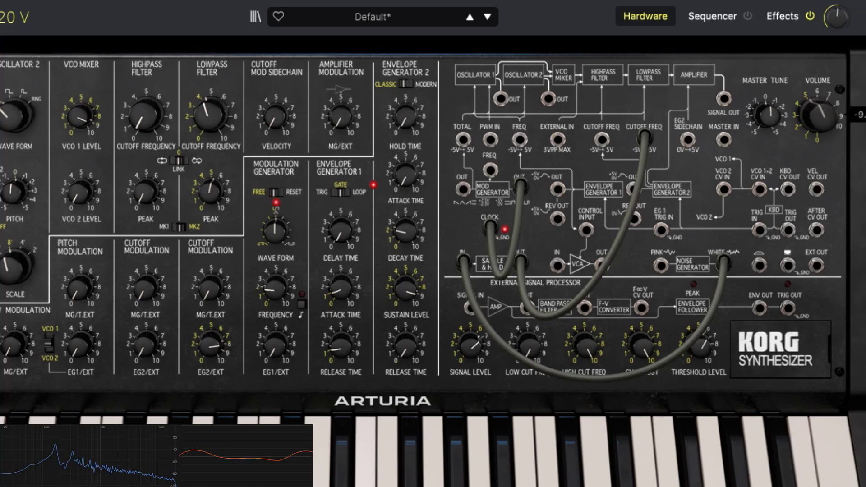
drag(829, 115, 828, 118)
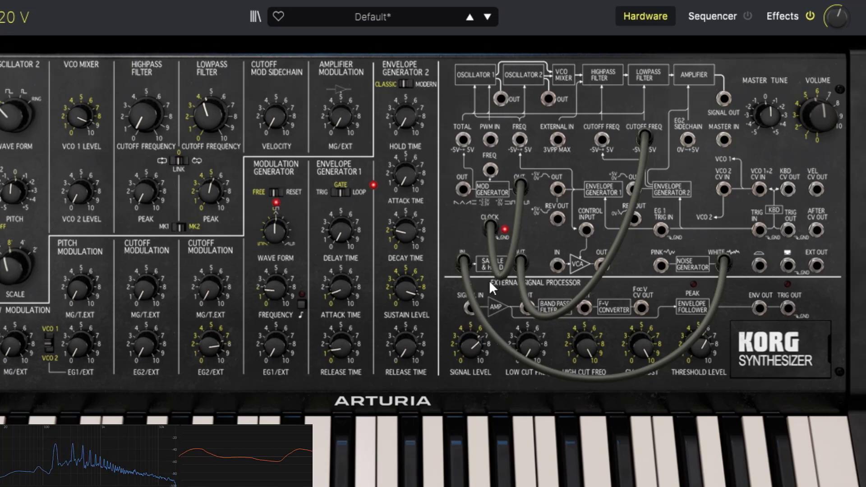
mouse_move(272, 235)
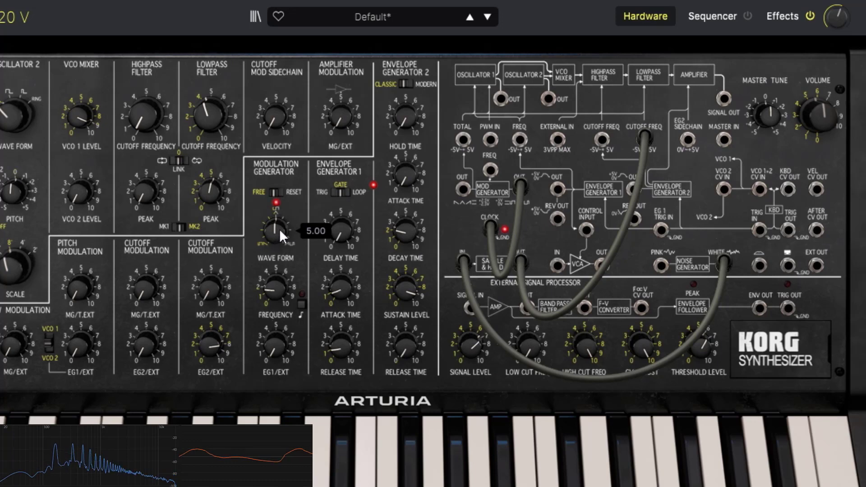
drag(276, 226, 290, 273)
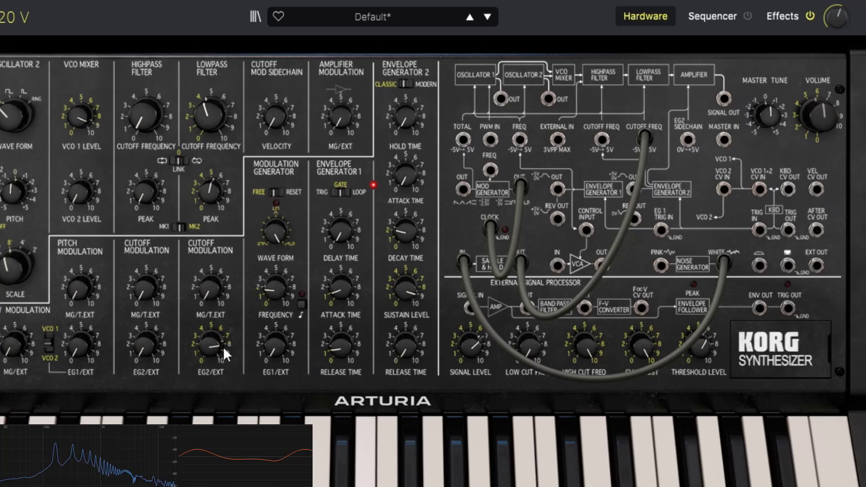
drag(222, 347, 290, 288)
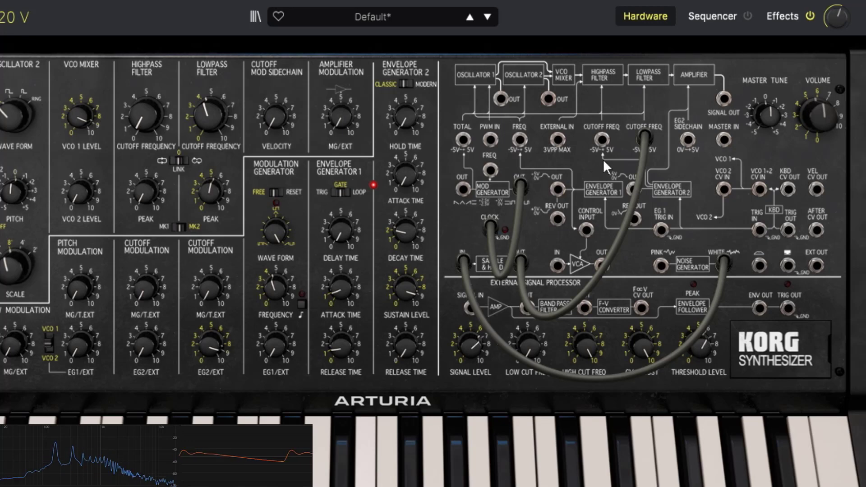
Move the Sample & Hold output cable from the lowpass Cutoff Freq input to the oscillators' Freq input.
drag(645, 136, 521, 141)
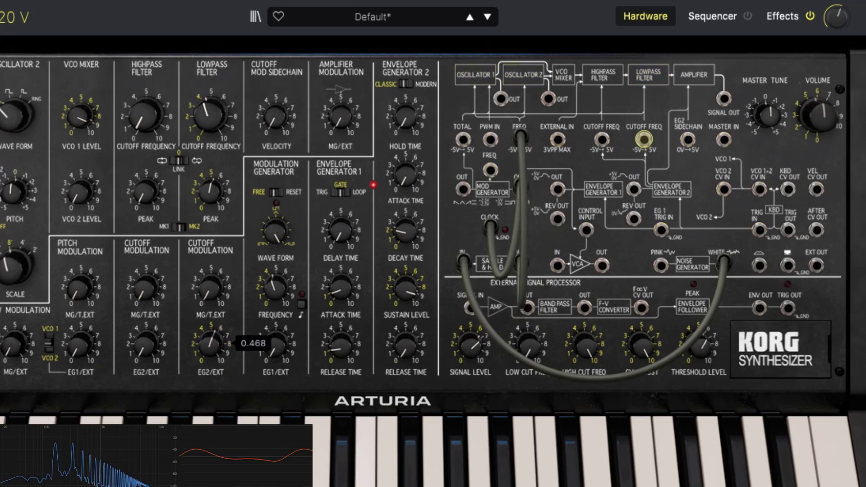
Zero the lowpass EG2/EXT modulation, set the oscillators' EG1/EXT frequency modulation to maximum, and raise the lowpass cutoff frequency.
drag(79, 344, 79, 263)
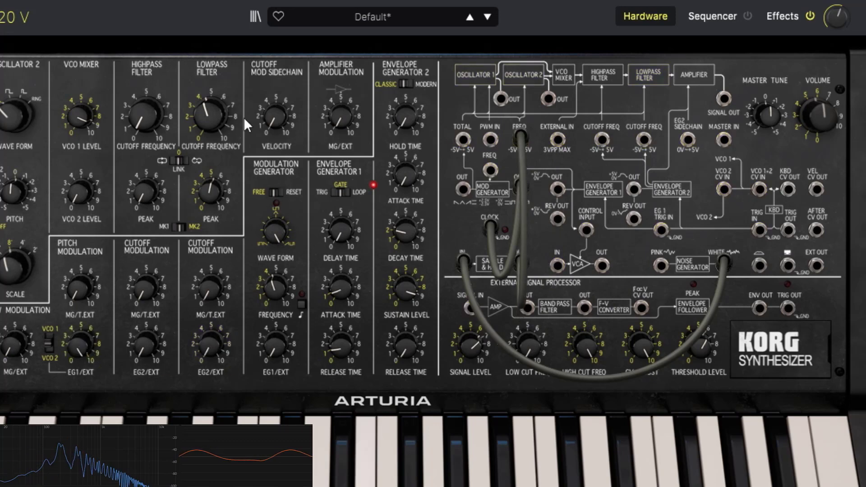
drag(210, 115, 210, 92)
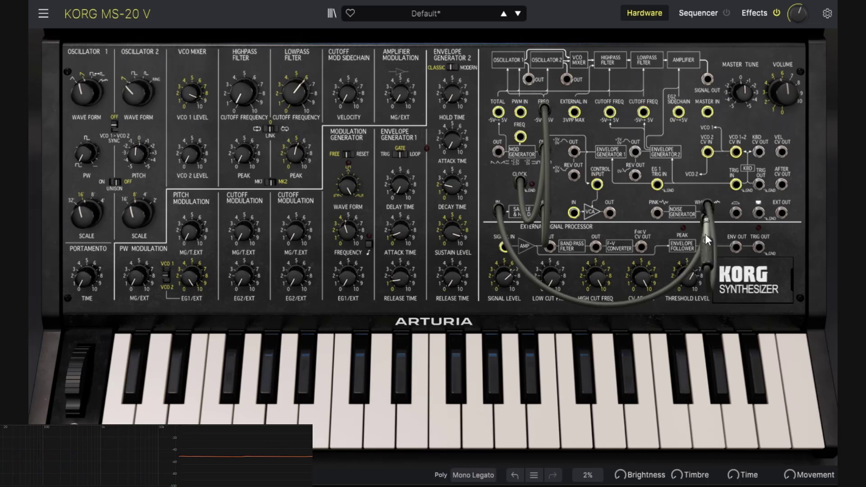
Feed Sample & Hold In from Pink noise instead of White, and replace the Mod Generator cable at Clock with the momentary switch output.
drag(656, 210, 499, 208)
drag(659, 212, 500, 214)
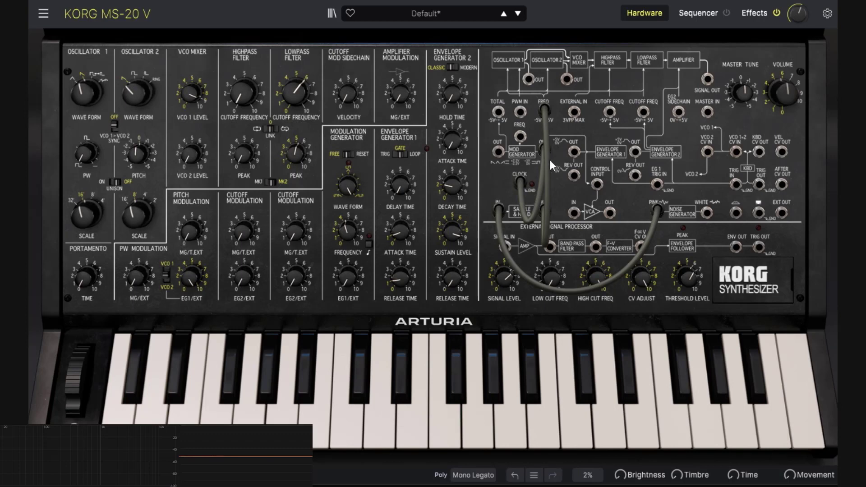
drag(520, 184, 584, 191)
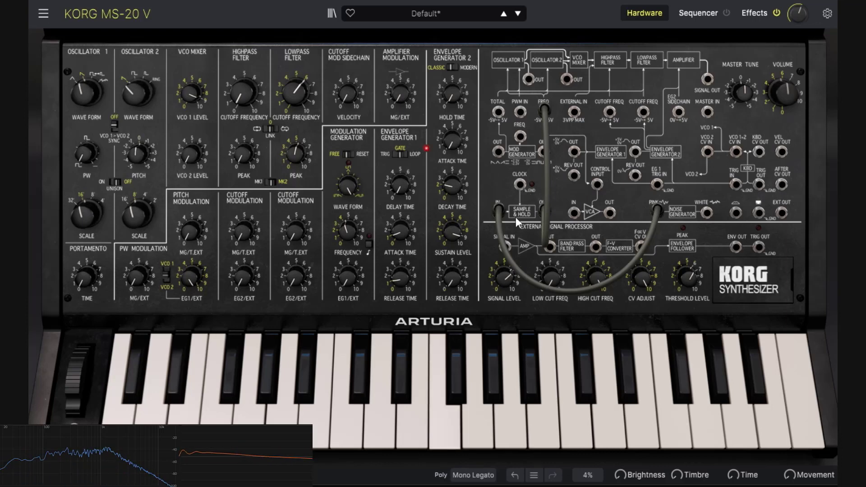
mouse_move(759, 212)
mouse_down()
mouse_move(543, 205)
mouse_move(759, 212)
mouse_up()
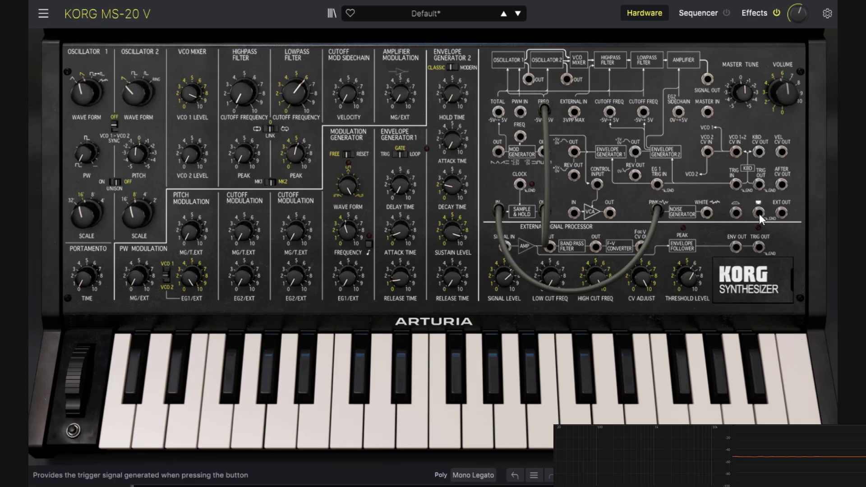
drag(759, 214, 517, 185)
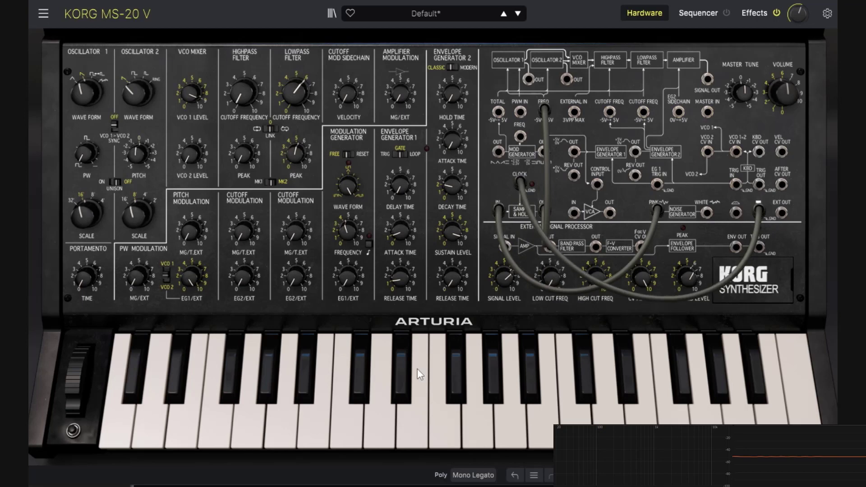
Play a note and fire the momentary switch repeatedly to hear each new Sample & Hold pitch.
click(381, 403)
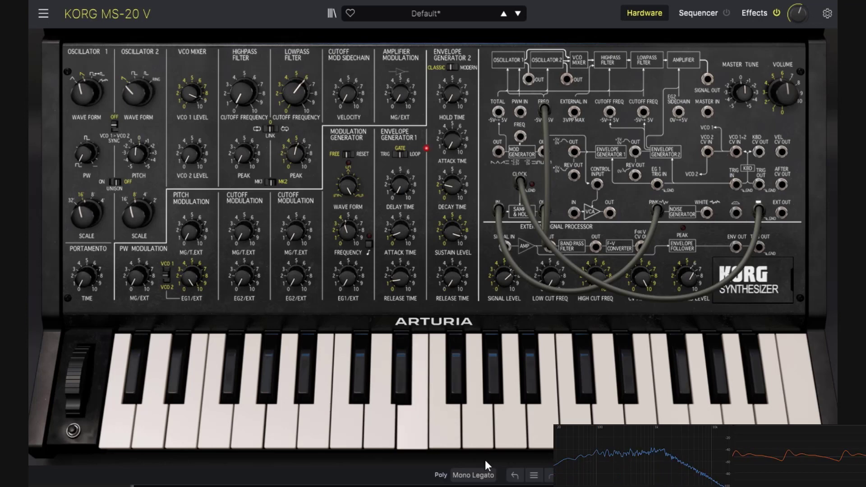
click(73, 432)
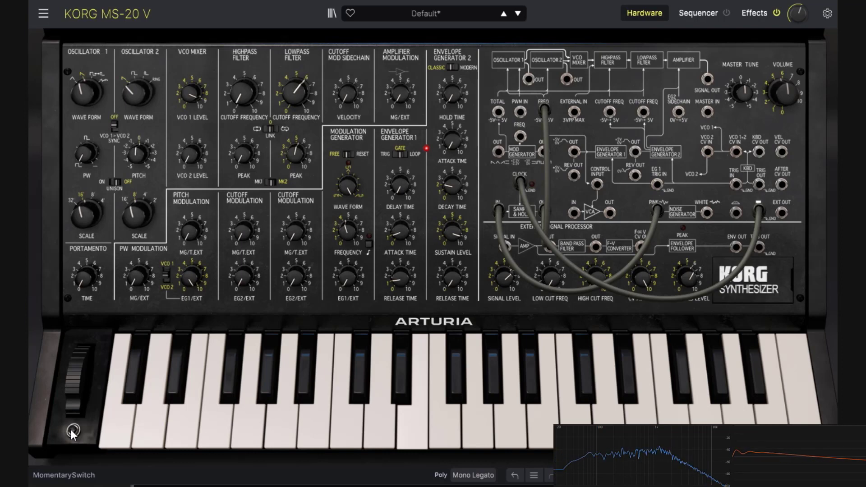
click(72, 432)
click(73, 432)
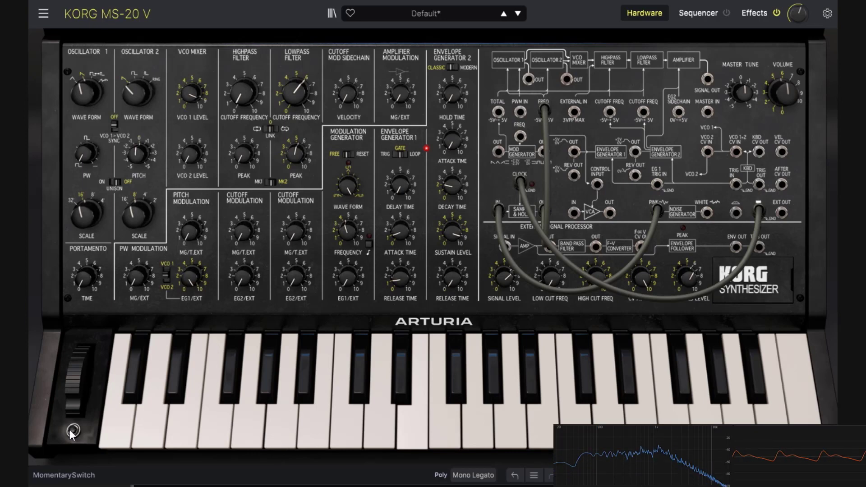
click(73, 431)
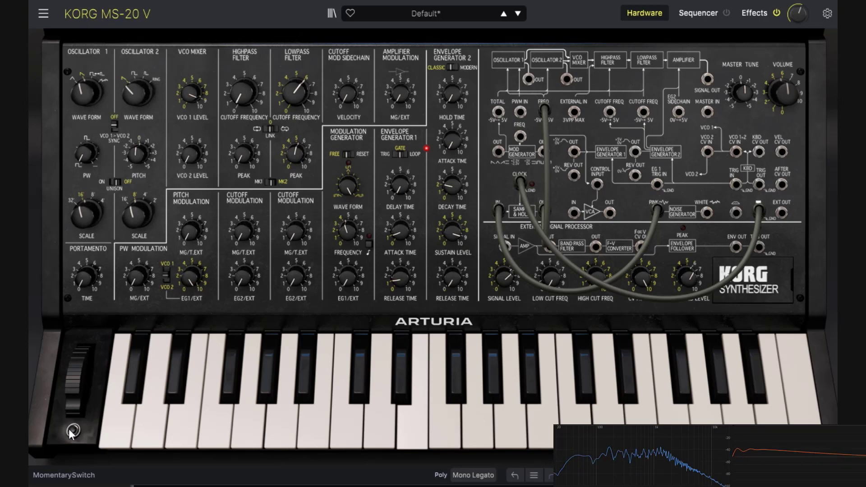
click(71, 432)
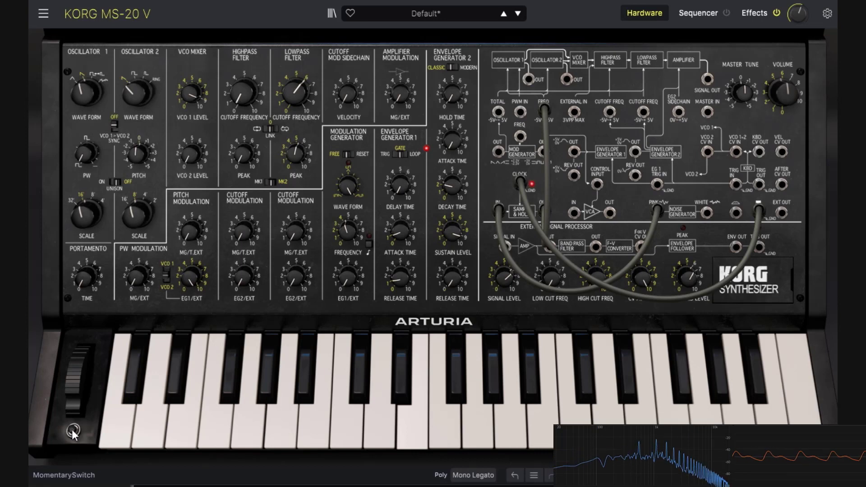
click(73, 431)
click(72, 432)
click(73, 431)
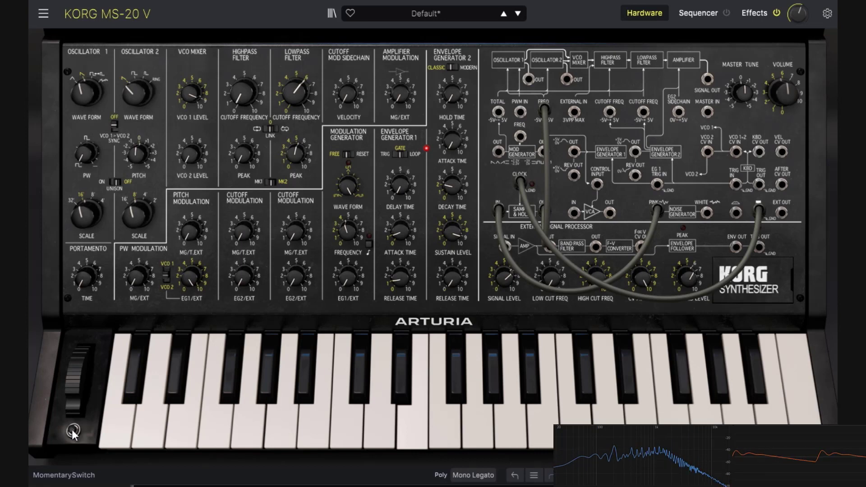
click(73, 431)
click(73, 432)
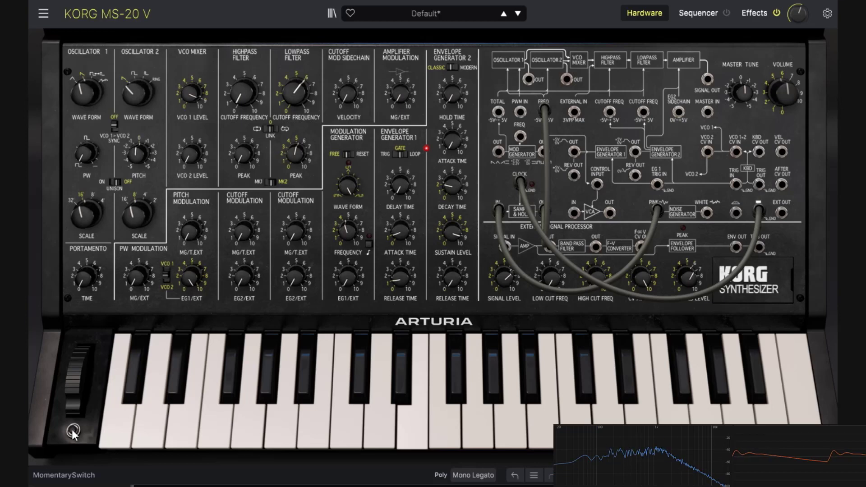
click(73, 432)
click(72, 432)
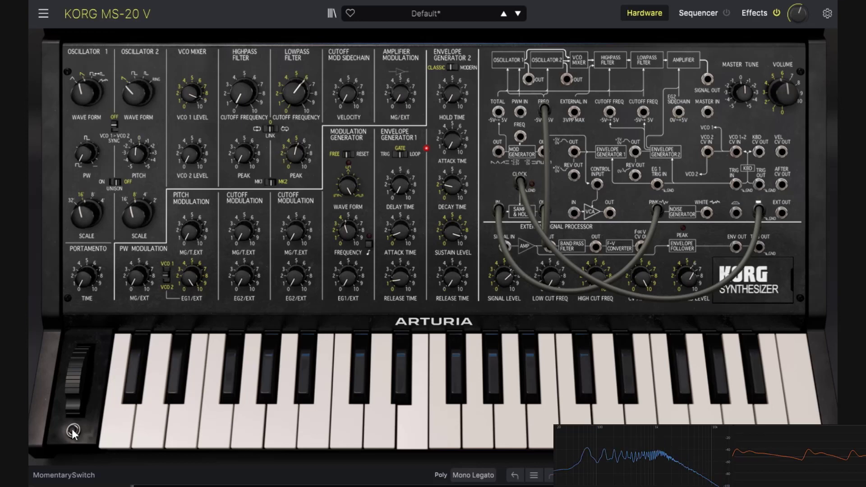
click(73, 432)
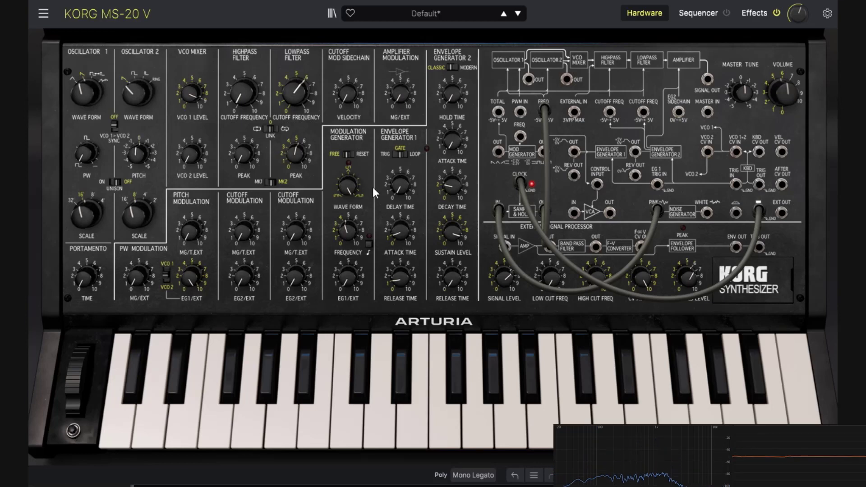
mouse_move(349, 186)
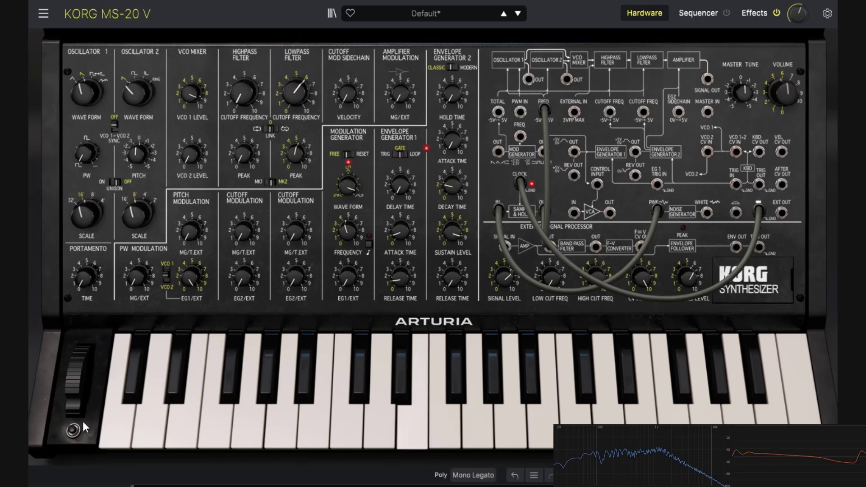
click(75, 431)
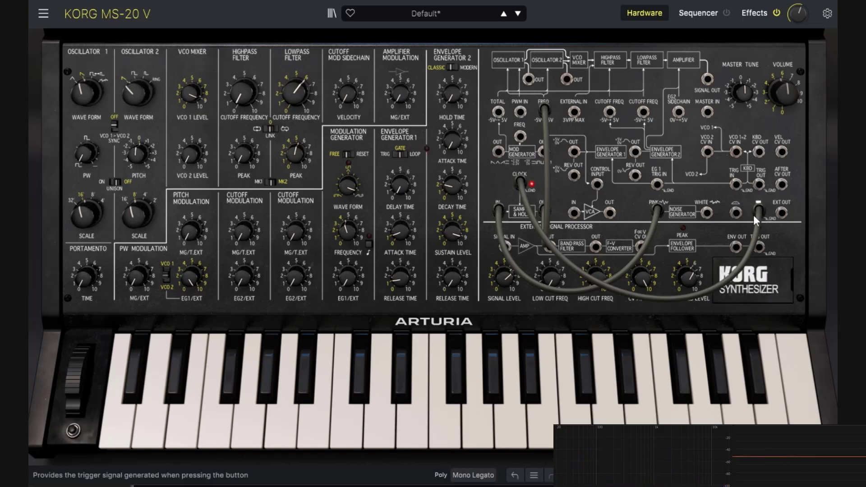
Reload the Default template preset to reset the synth's controls and patch cables.
click(425, 13)
mouse_move(433, 176)
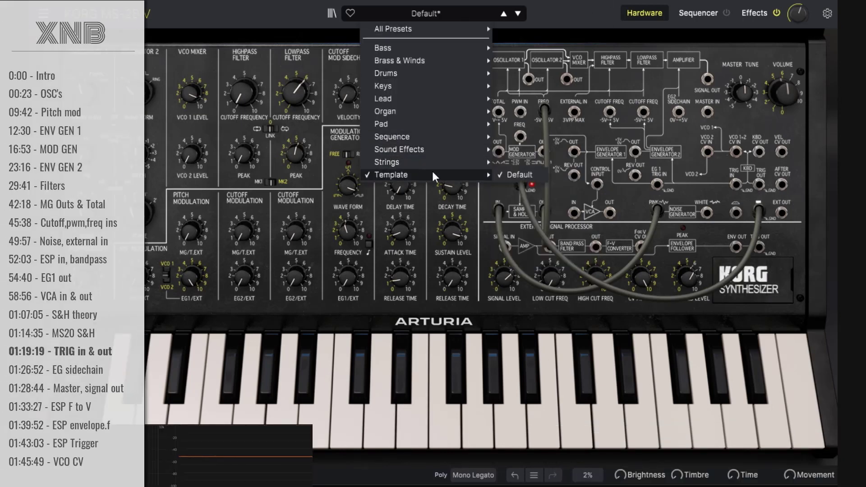
click(519, 175)
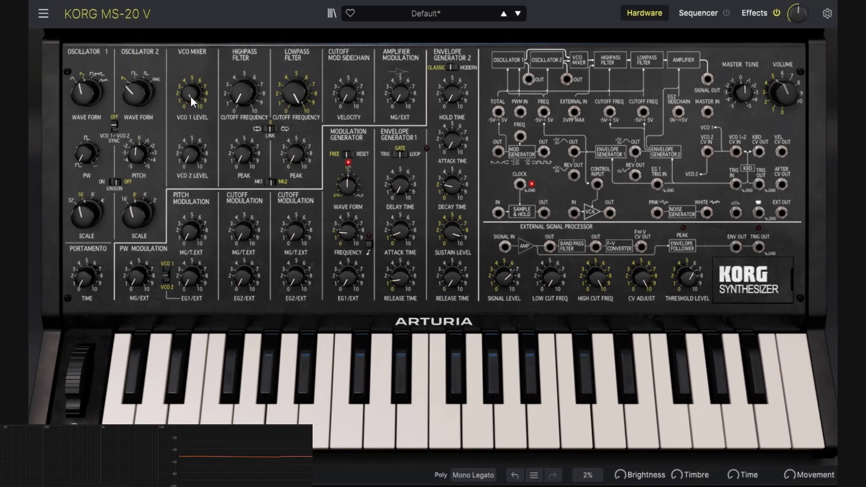
Try a longer attack time on Envelope Generator 2 and return it to zero.
mouse_move(191, 92)
mouse_move(455, 185)
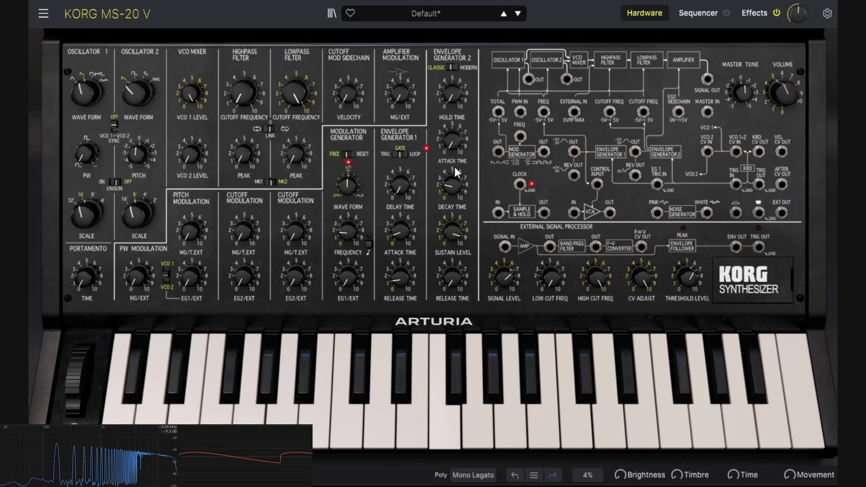
drag(453, 141, 453, 153)
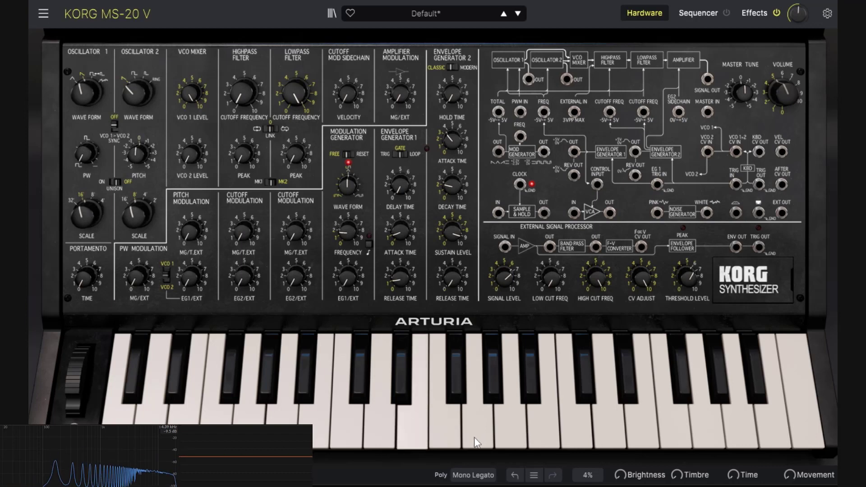
drag(451, 141, 450, 358)
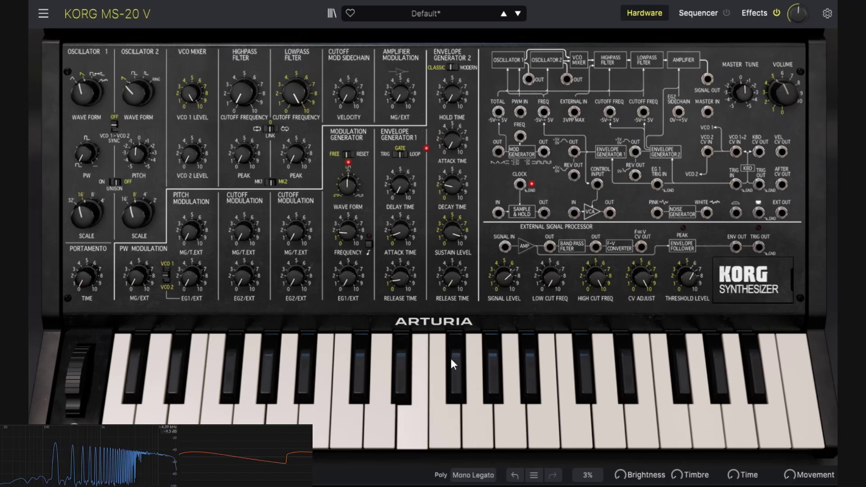
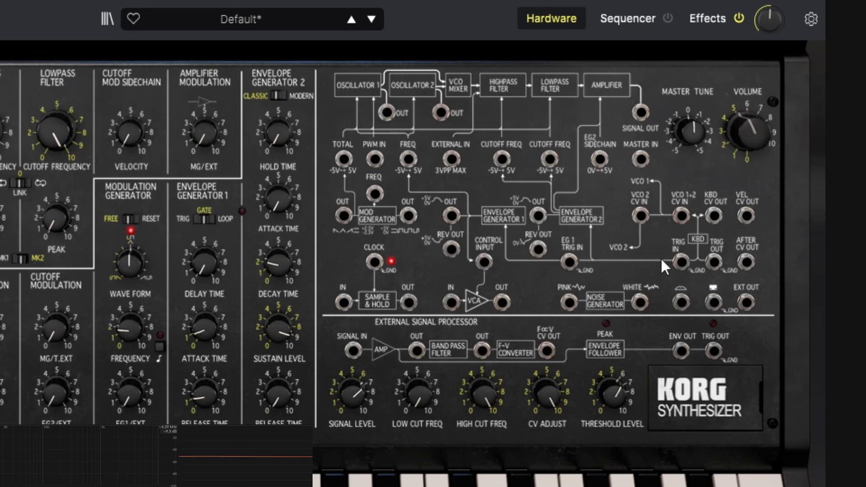
Patch the momentary switch output to the keyboard section's Trig In and test it by playing several keys and firing the switch.
drag(713, 298, 683, 262)
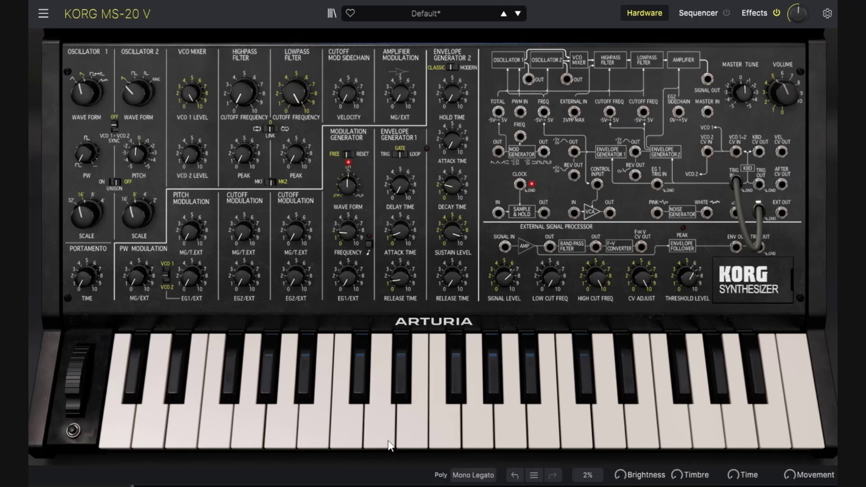
click(387, 440)
click(282, 426)
click(205, 412)
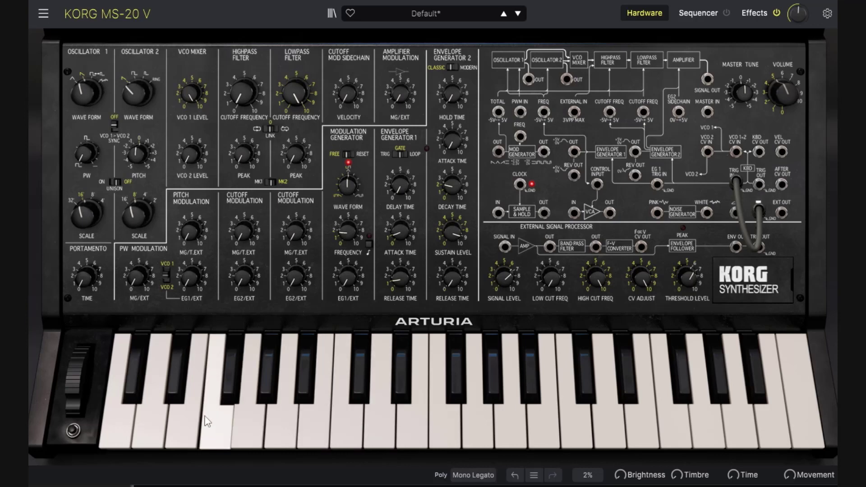
click(316, 419)
click(381, 408)
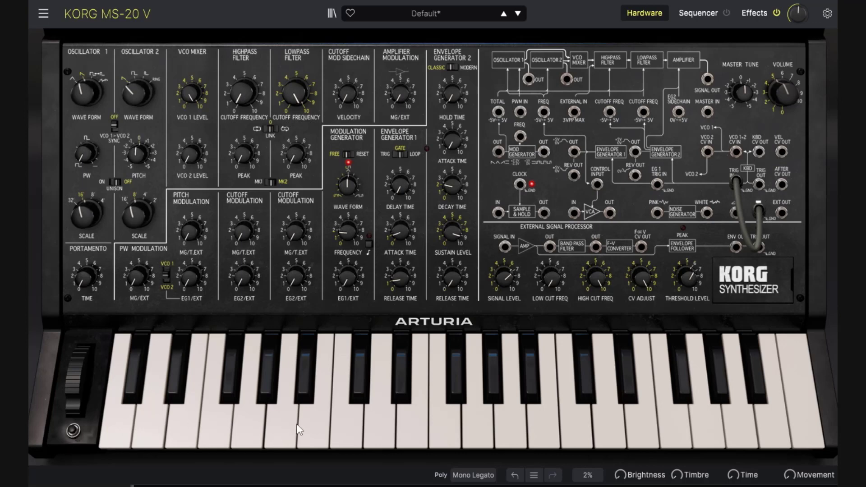
click(417, 432)
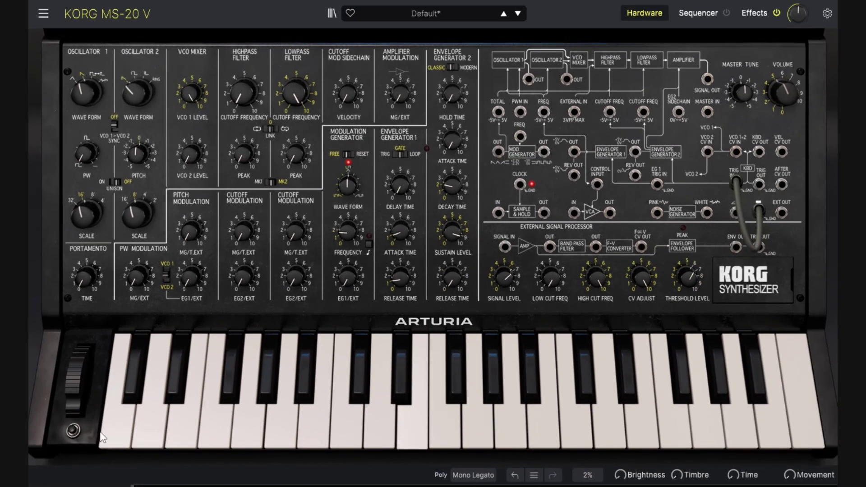
click(72, 431)
Remove the momentary switch cable from Trig In and patch the switch output to EG 1 Trig In.
drag(734, 183, 759, 210)
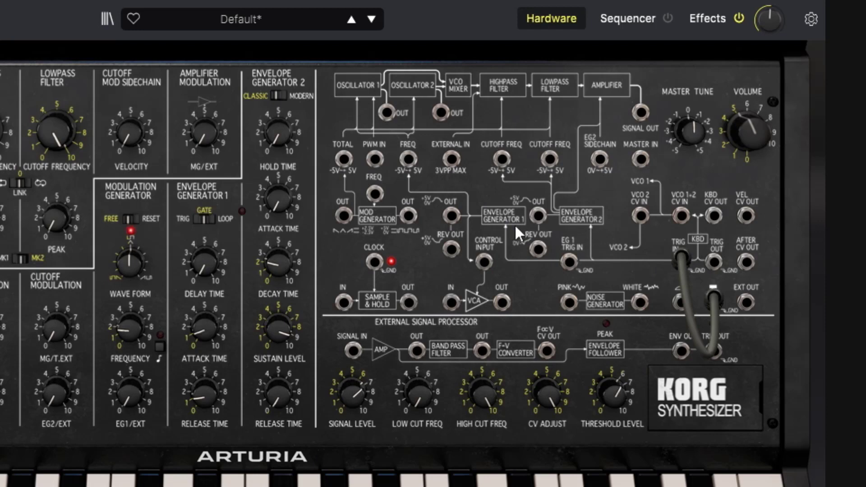
drag(679, 254, 716, 307)
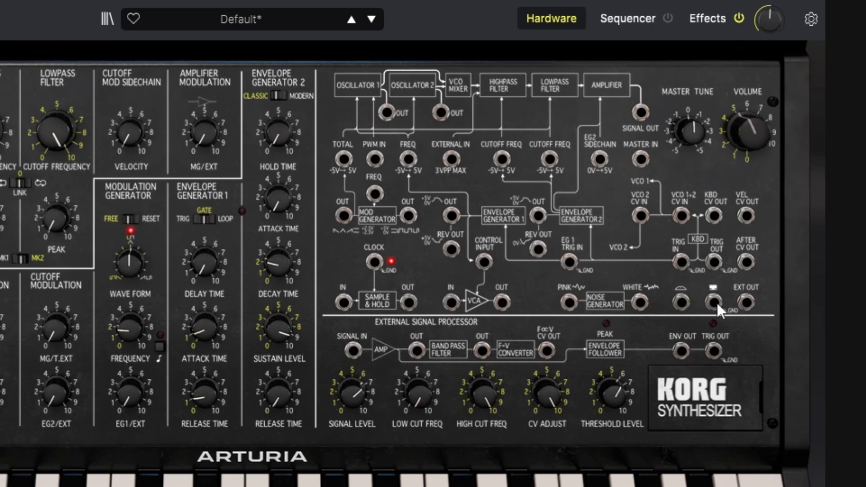
drag(710, 297, 570, 259)
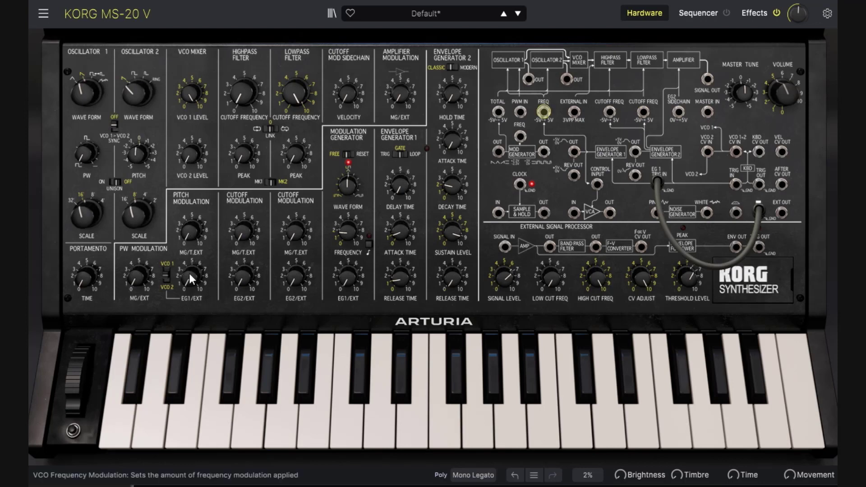
Raise the oscillators' EG1/EXT frequency modulation to about 5 and lengthen Envelope Generator 1's attack and release times.
mouse_move(190, 273)
mouse_down()
mouse_move(193, 258)
mouse_move(193, 270)
mouse_up()
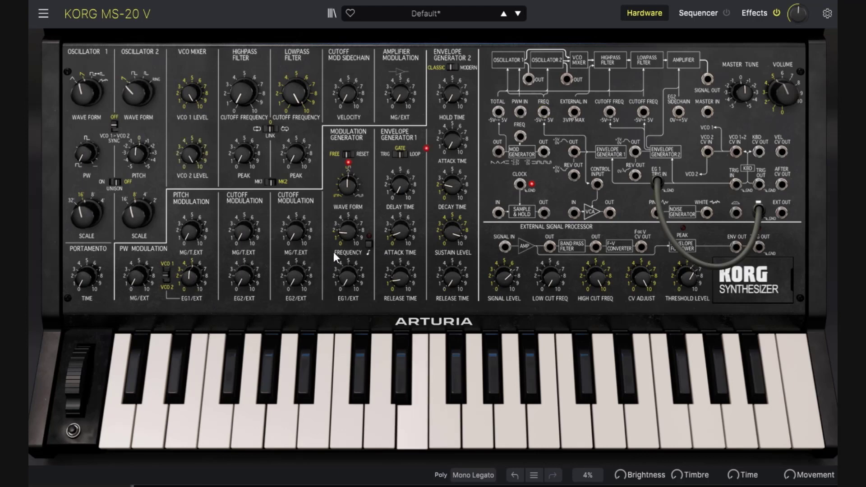
mouse_move(400, 276)
drag(400, 276, 400, 271)
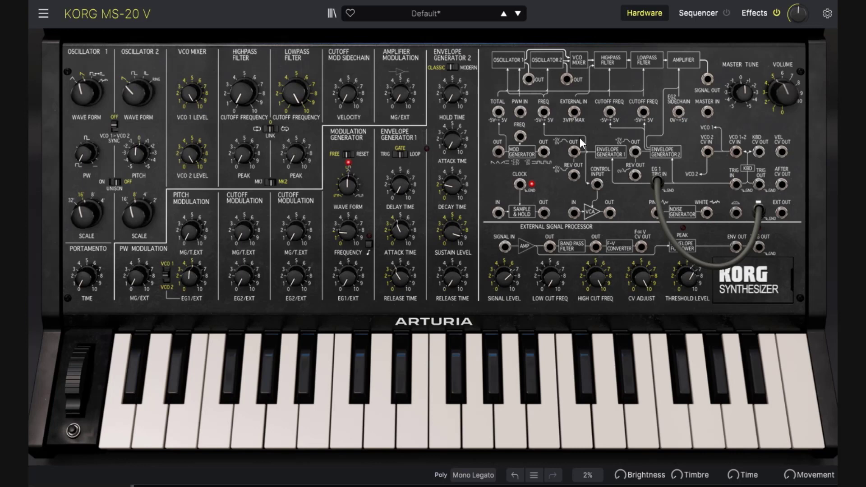
Turn the oscillators' EG1/EXT modulation down to zero and patch Envelope Generator 1 Out to the lowpass Cutoff Freq input.
drag(190, 276, 191, 292)
drag(571, 147, 644, 113)
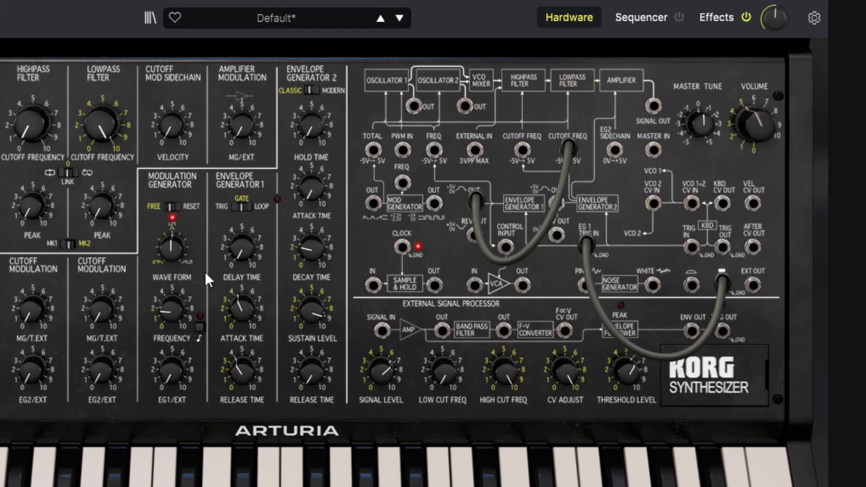
Lower the lowpass filter's cutoff to about 5, raise its peak, and set its EG2/EXT cutoff modulation to about 0.788.
drag(96, 120, 96, 144)
drag(102, 206, 103, 186)
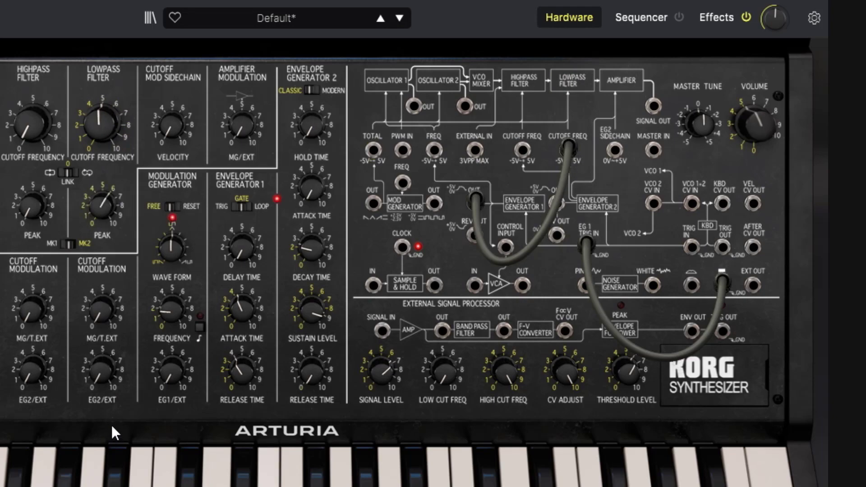
drag(96, 383, 97, 348)
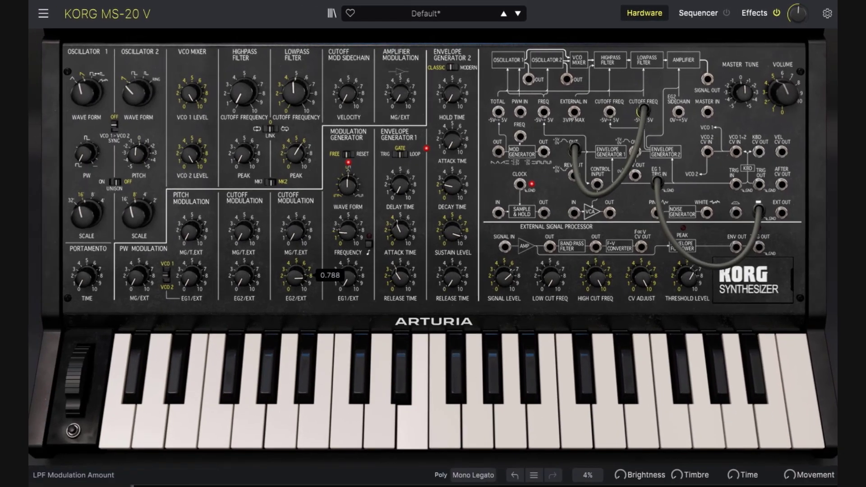
Shorten Envelope Generator 1's attack and release times and increase the lowpass filter's EG2/EXT cutoff modulation and peak.
drag(399, 275, 398, 288)
drag(295, 264, 295, 257)
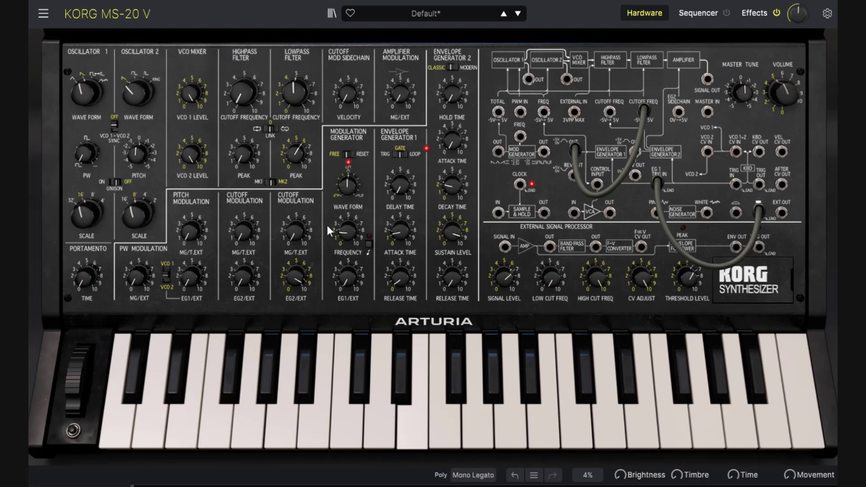
drag(293, 157, 293, 153)
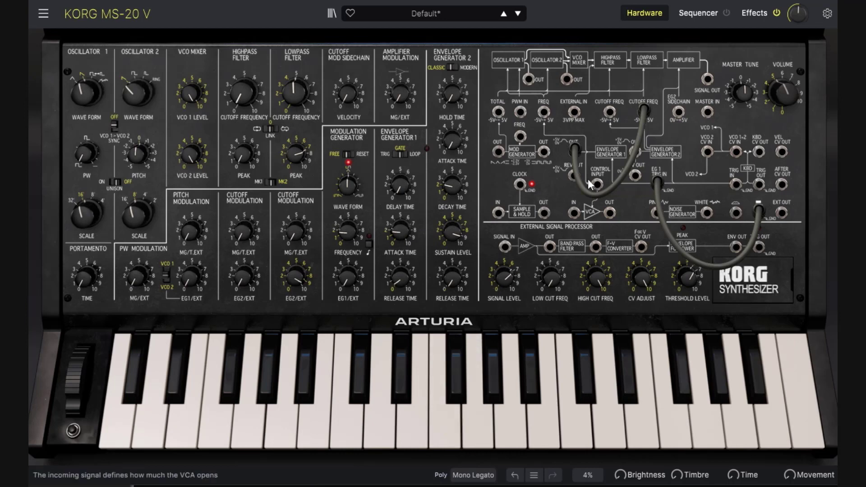
Unplug the momentary switch from EG 1 Trig In, patch it back in, and fire the momentary switch.
drag(653, 180, 692, 202)
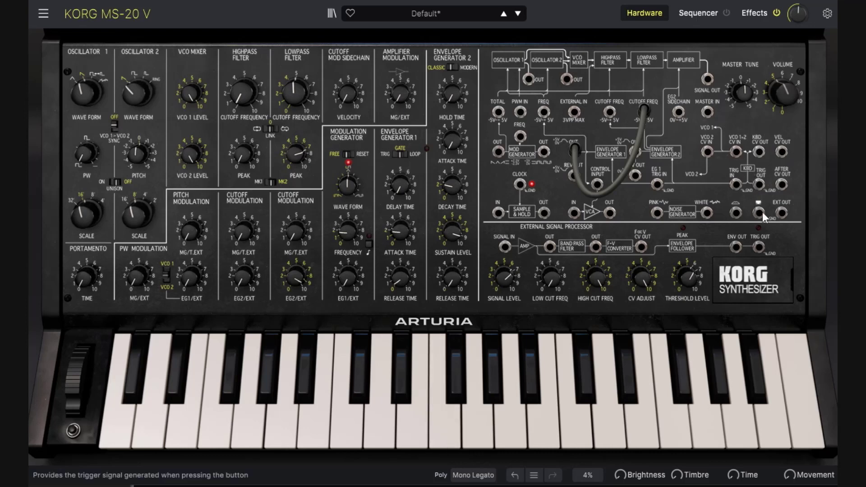
drag(758, 213, 659, 185)
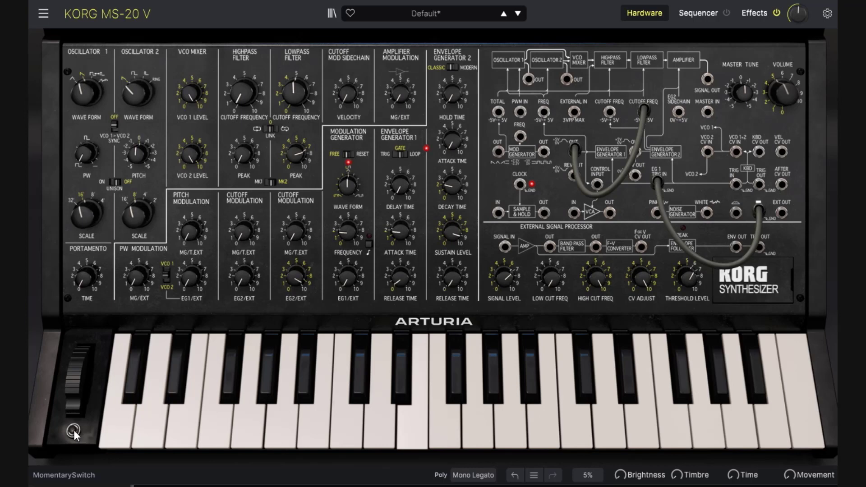
click(74, 429)
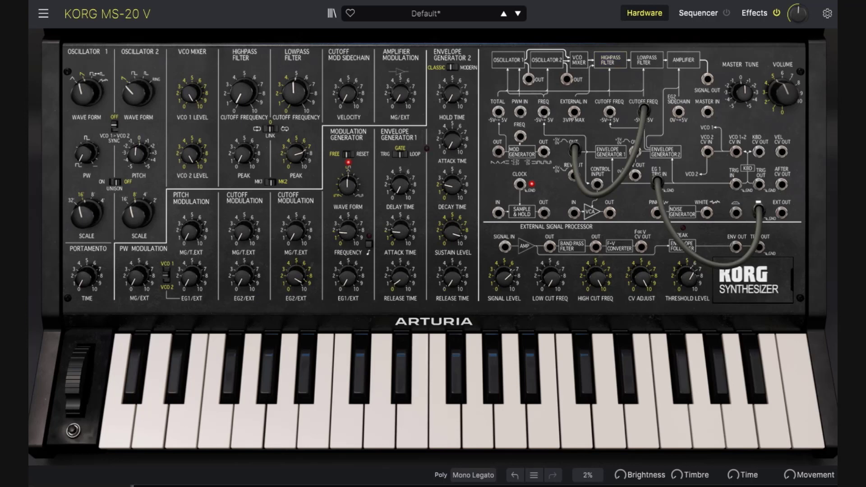
Reload the Default preset, and patch keyboard Trig Out to Clock, pink noise to Sample & Hold In, and Sample & Hold Out to lowpass Cutoff Freq.
click(425, 13)
click(509, 175)
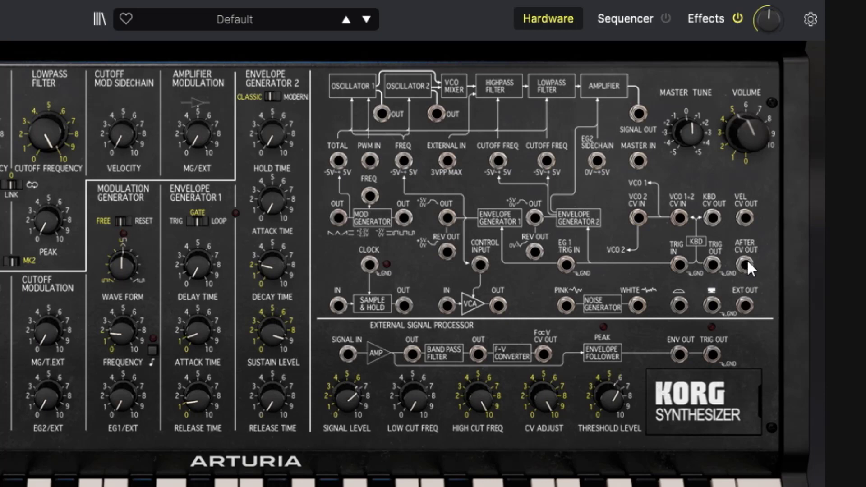
mouse_move(747, 259)
mouse_down()
mouse_move(740, 267)
mouse_move(462, 224)
mouse_move(602, 190)
mouse_move(763, 248)
mouse_move(751, 256)
mouse_up()
drag(713, 263, 368, 265)
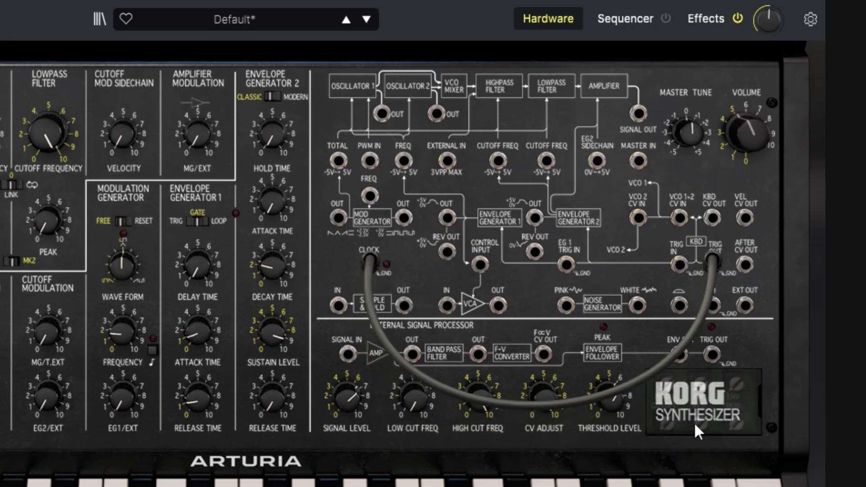
drag(337, 304, 566, 306)
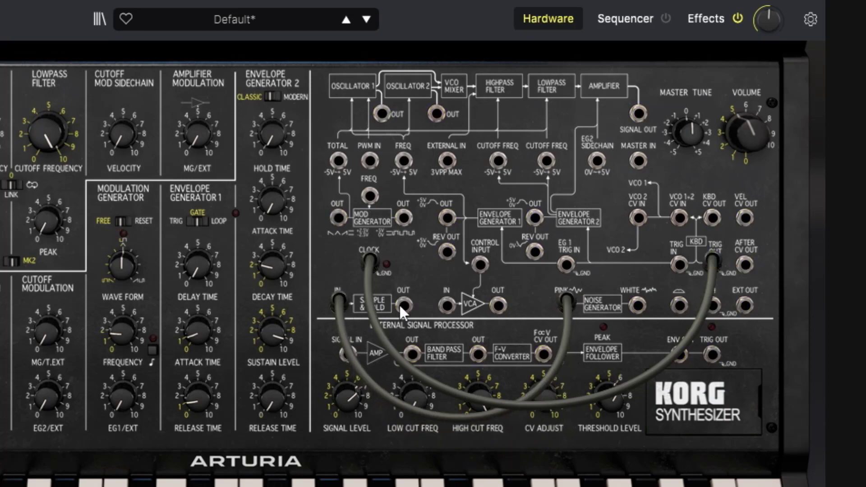
drag(402, 302, 551, 164)
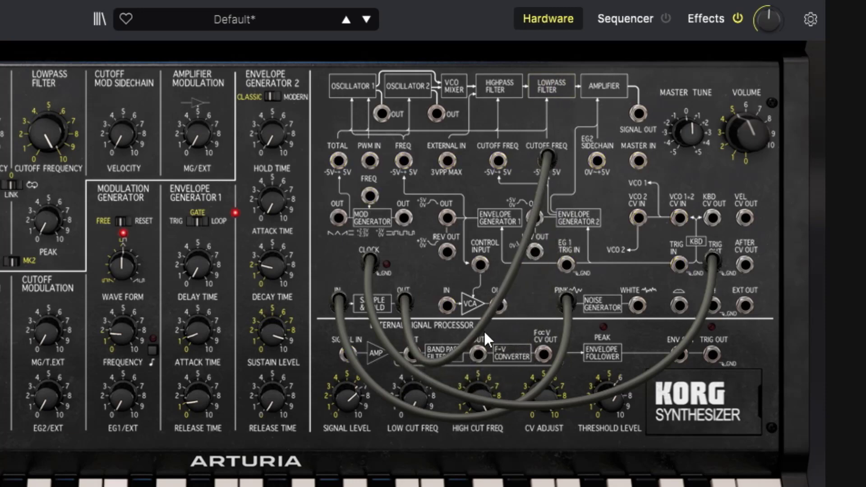
Lower the lowpass filter's cutoff frequency to about 4 and raise its peak to about 7.
mouse_move(54, 135)
drag(54, 135, 54, 155)
drag(294, 93, 294, 97)
mouse_move(295, 153)
mouse_move(296, 153)
mouse_down()
mouse_move(295, 144)
mouse_move(296, 158)
mouse_up()
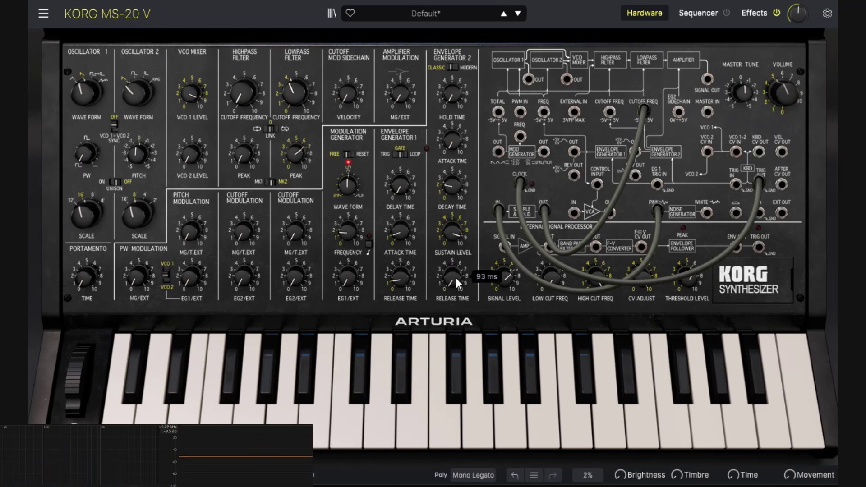
Lengthen Envelope Generator 2's release time to about 6 and raise the lowpass filter's EG2/EXT cutoff modulation.
mouse_move(452, 277)
mouse_down()
mouse_move(452, 267)
mouse_move(452, 283)
mouse_up()
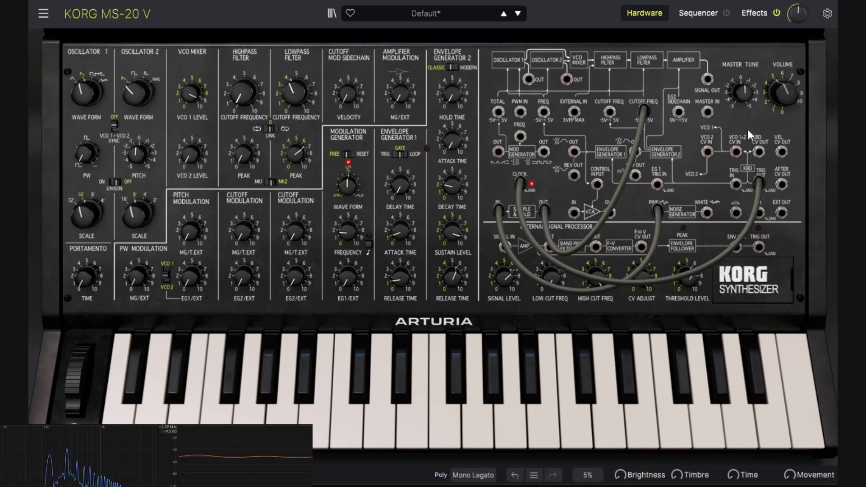
drag(298, 276, 297, 254)
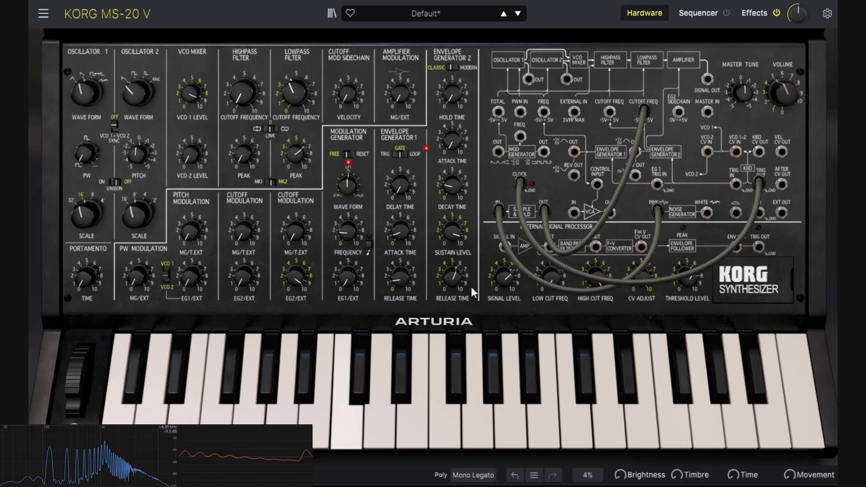
Unplug Sample & Hold Out from the lowpass Cutoff Freq input for comparison and patch it back in.
drag(650, 115, 653, 138)
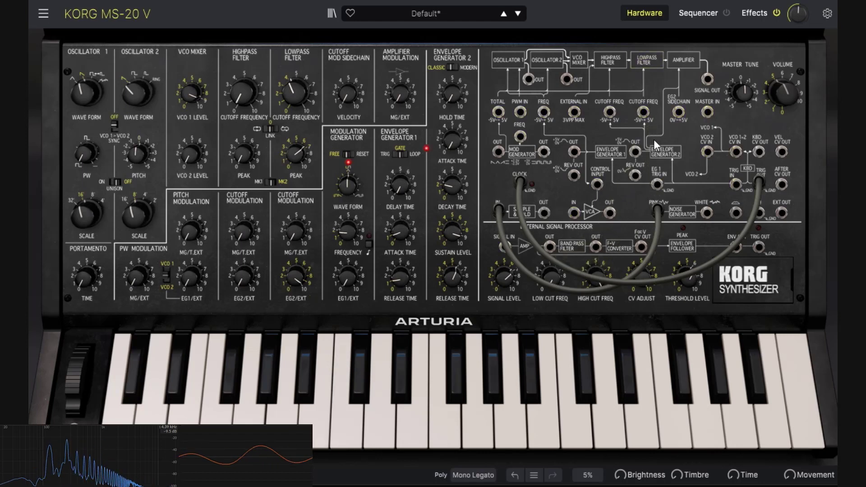
drag(543, 212, 642, 113)
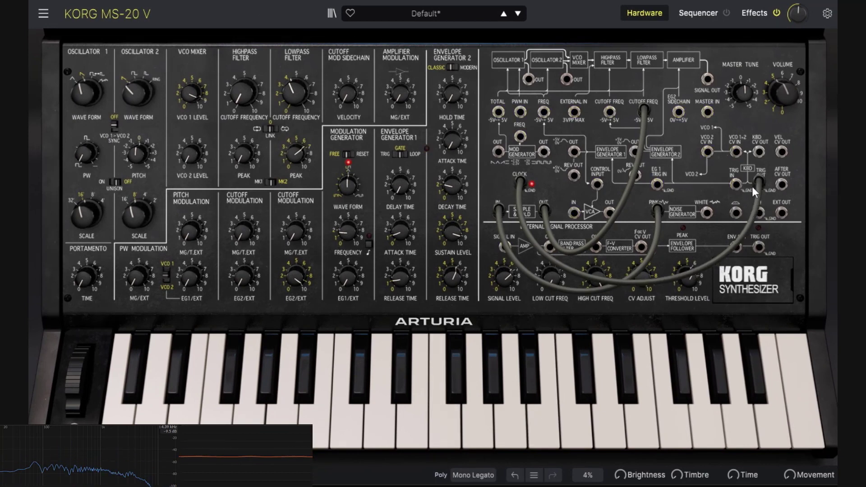
Try the momentary switch output as the Sample & Hold clock source, and return the Clock connection to keyboard Trig Out.
drag(764, 184, 761, 234)
drag(758, 182, 761, 212)
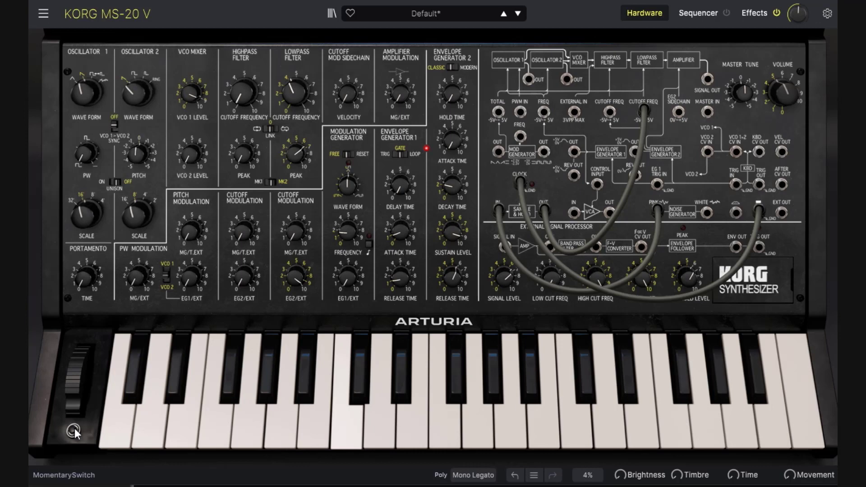
drag(760, 211, 653, 198)
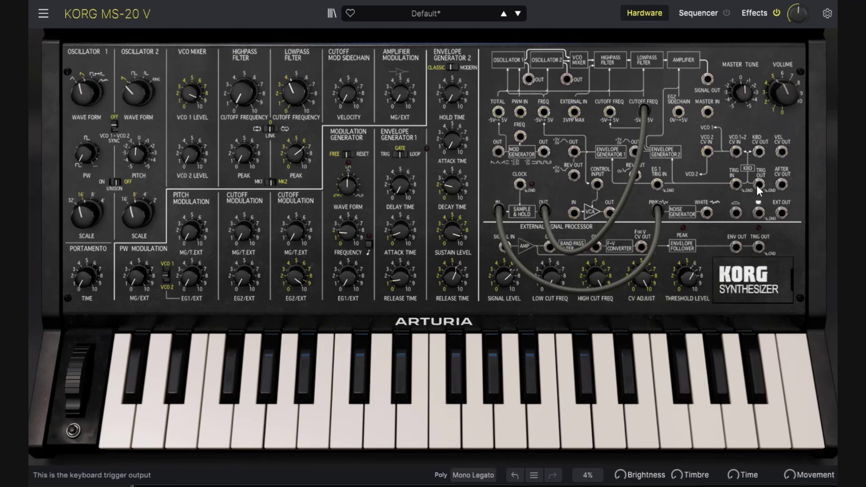
drag(756, 185, 520, 184)
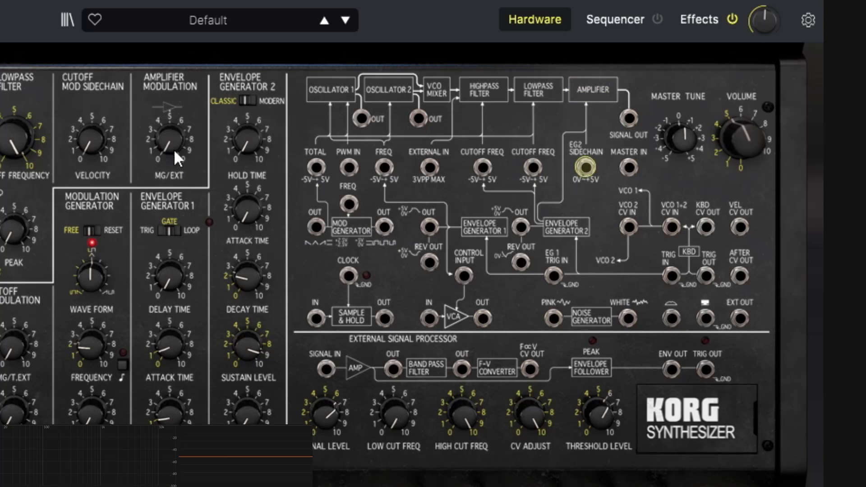
Try amplifier MG/EXT modulation at about 8 and Modulation Generator Out into Master In, and remove the cable and reset the modulation to 0.
mouse_move(175, 149)
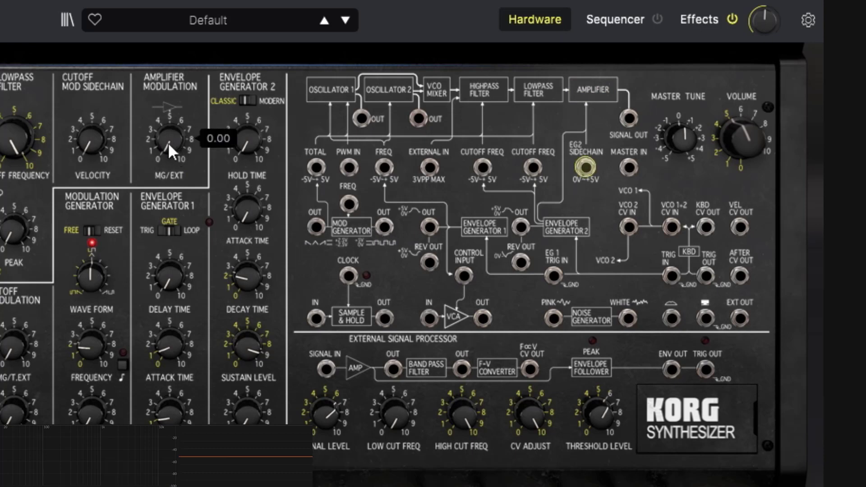
drag(167, 142, 167, 110)
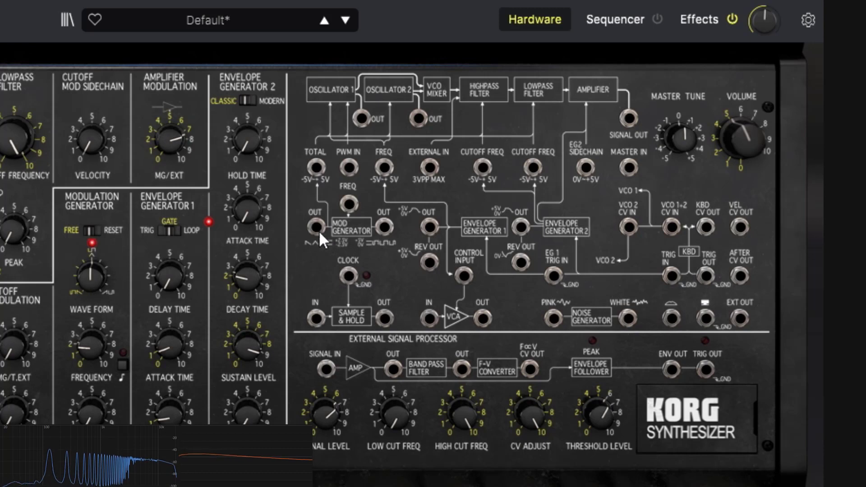
drag(316, 227, 629, 166)
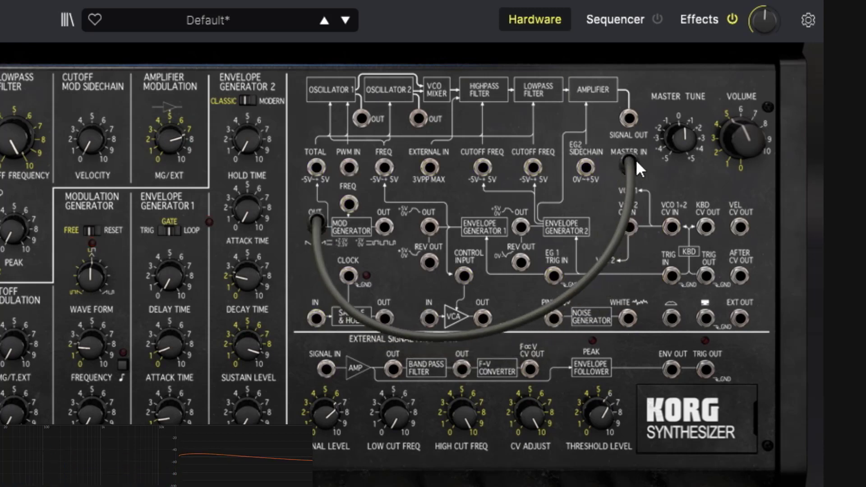
drag(631, 163, 316, 222)
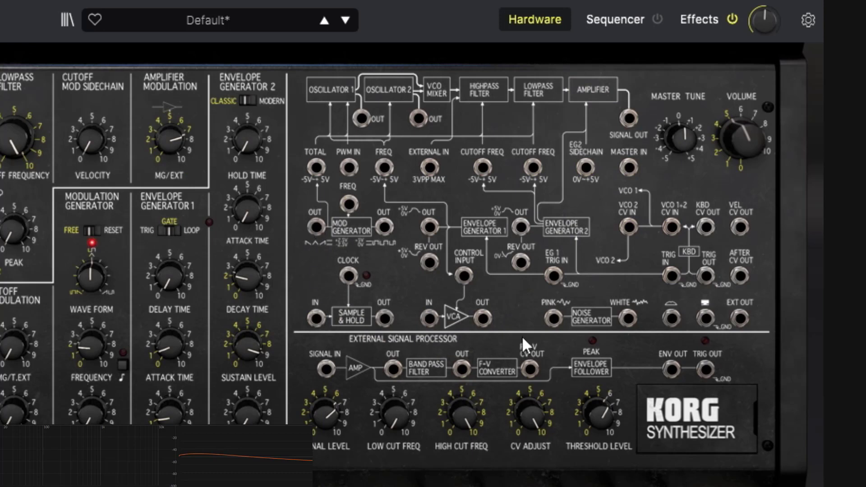
mouse_move(169, 150)
mouse_down()
mouse_move(169, 141)
mouse_move(172, 165)
mouse_up()
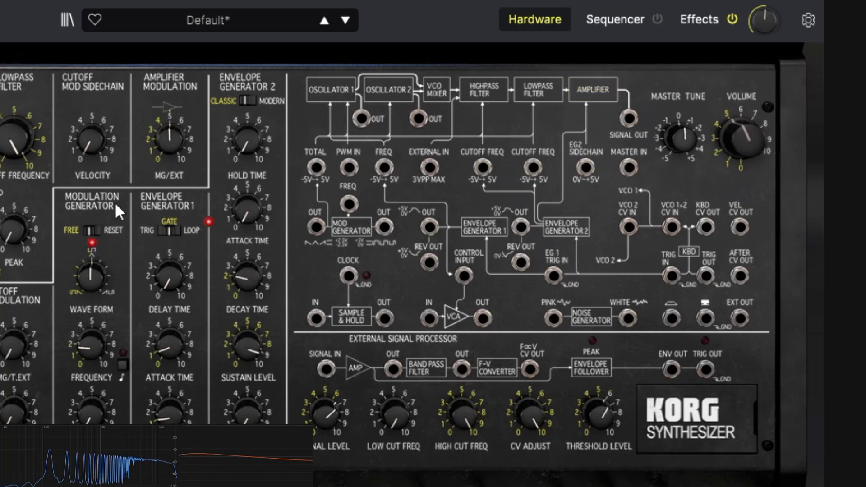
drag(174, 136, 200, 148)
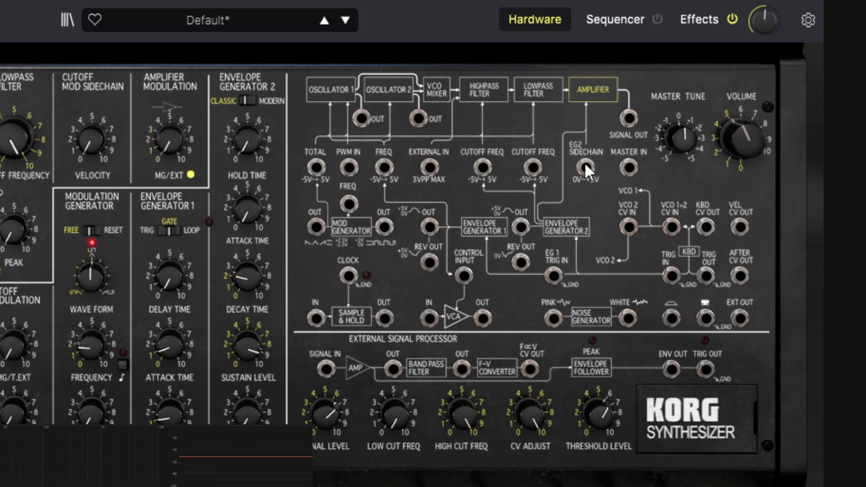
Patch the Modulation Generator's pulse Out to EG2 Sidechain, raise the amplifier's MG/EXT modulation to about 10, and play test notes.
drag(586, 161, 593, 158)
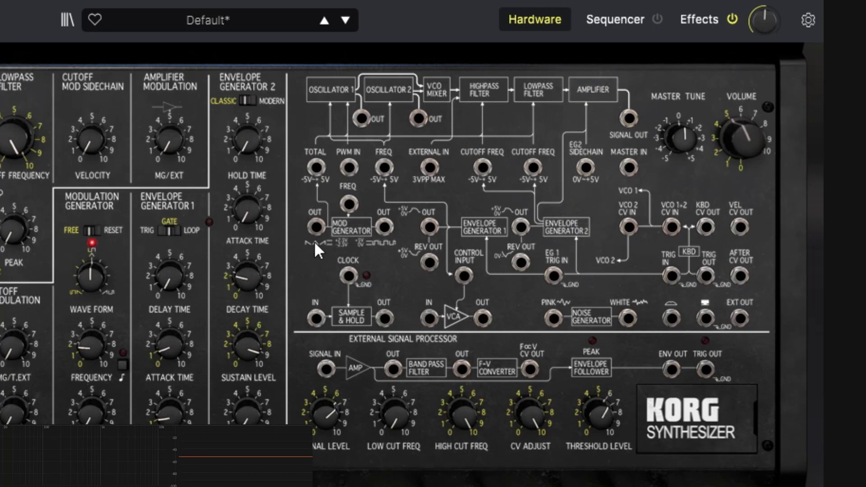
drag(384, 227, 585, 164)
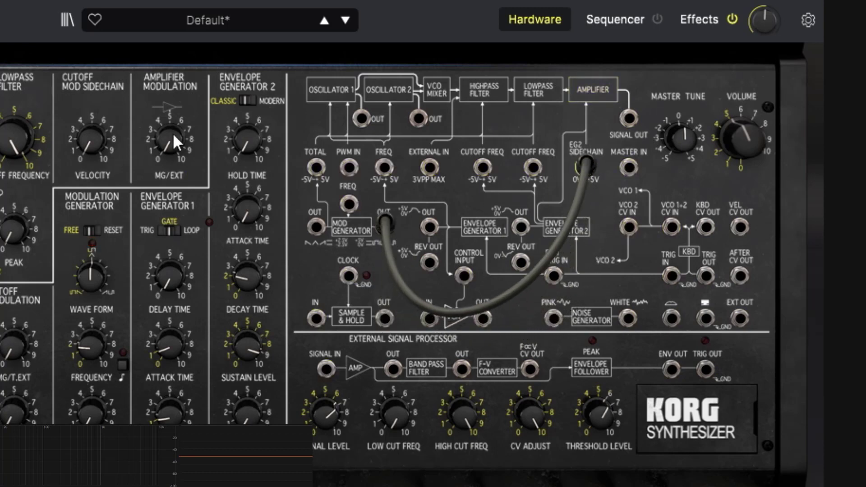
drag(169, 140, 168, 104)
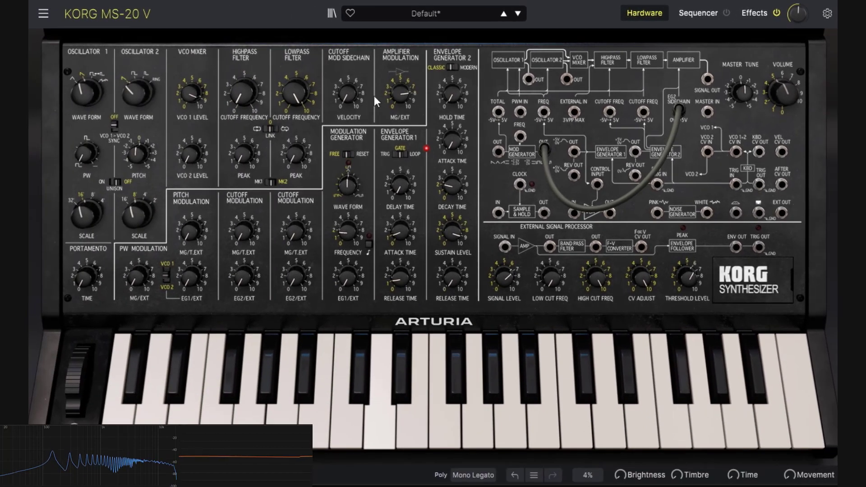
mouse_move(399, 93)
mouse_down()
mouse_move(400, 101)
mouse_move(399, 88)
mouse_up()
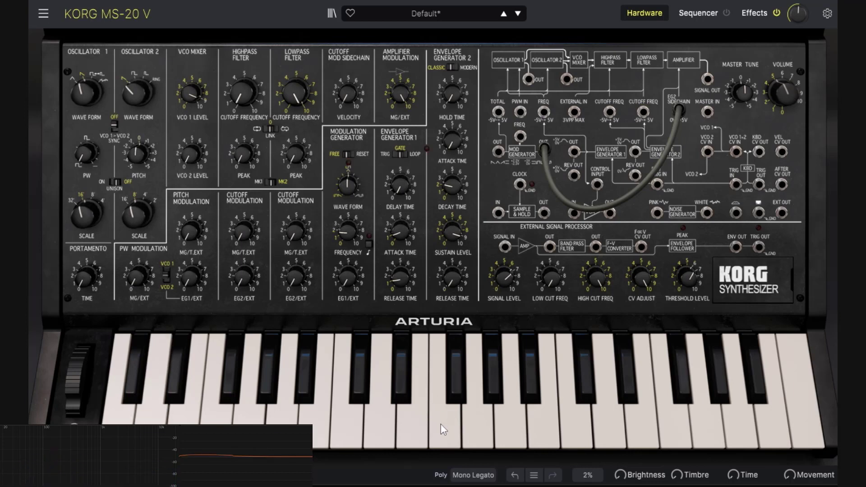
click(382, 419)
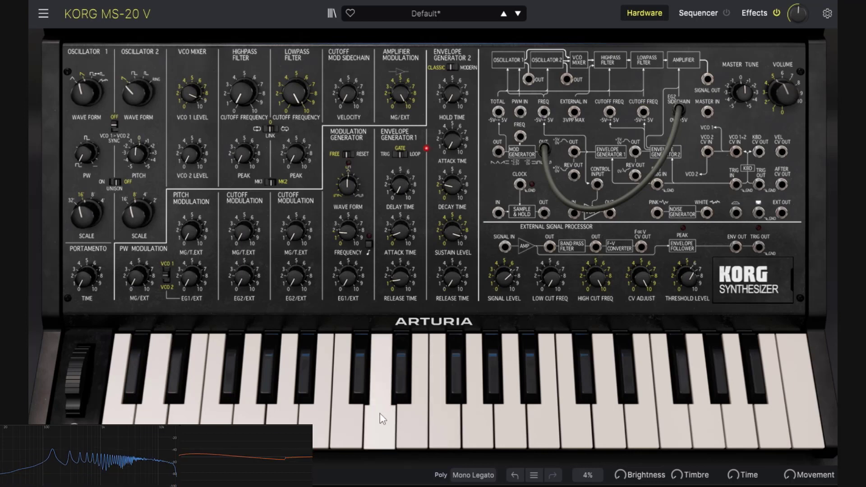
mouse_move(382, 419)
mouse_down()
mouse_move(350, 428)
mouse_move(306, 372)
mouse_move(269, 379)
mouse_move(227, 408)
mouse_move(177, 385)
mouse_up()
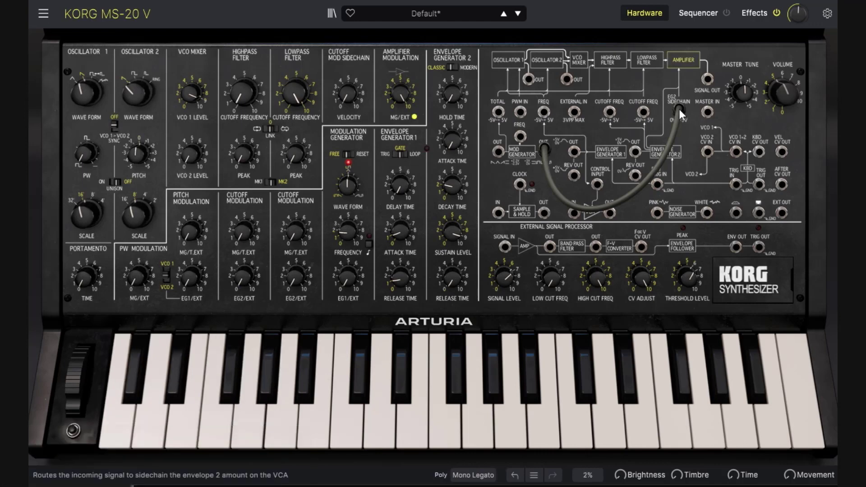
Remove the EG2 Sidechain cable and patch Oscillator 1 Out directly to Master In.
drag(676, 109, 545, 149)
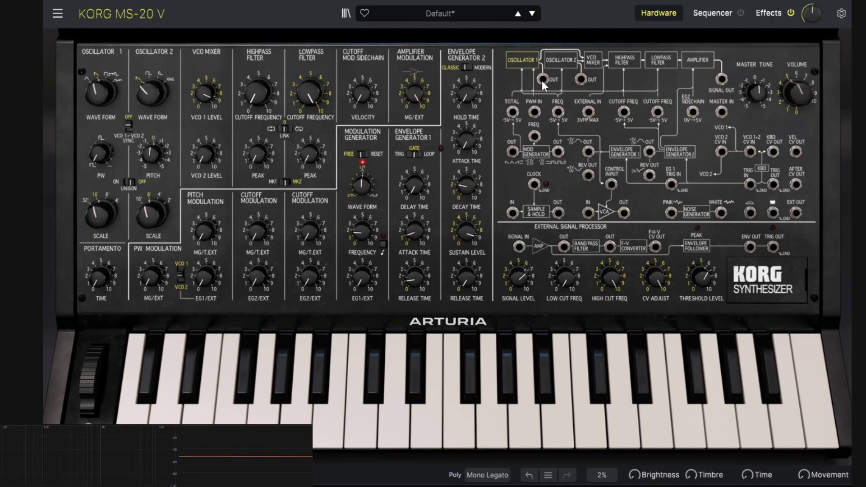
drag(541, 80, 721, 112)
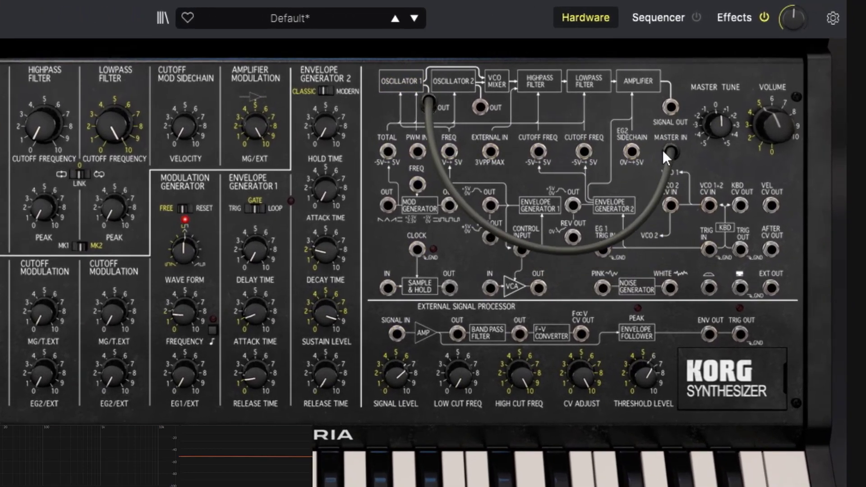
drag(663, 152, 664, 154)
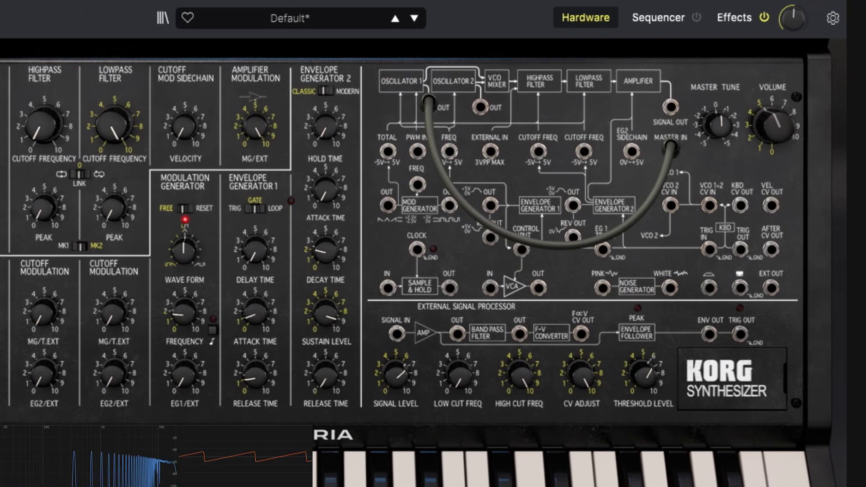
Lower the lowpass filter's cutoff, lengthen Envelope Generator 2's attack and decay times, and play a test note.
mouse_move(114, 125)
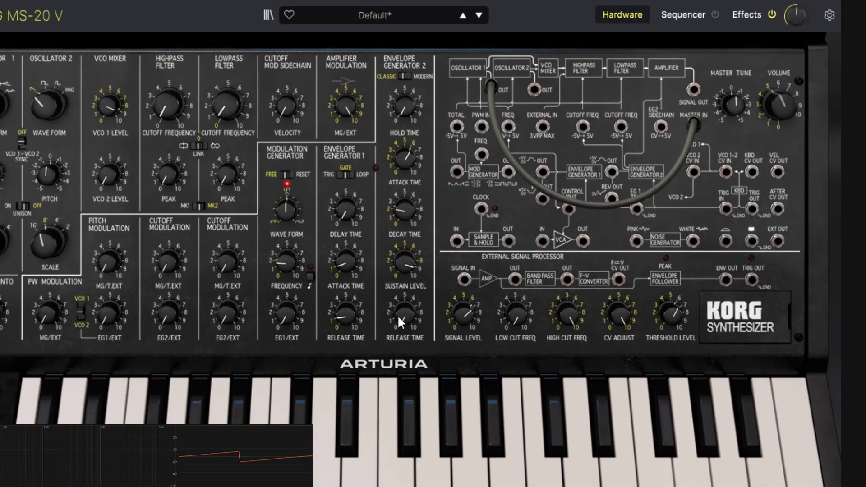
drag(325, 250, 324, 241)
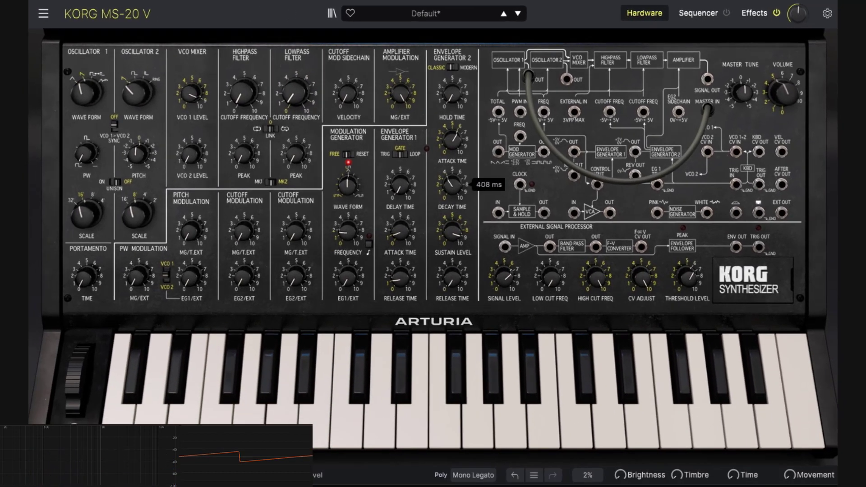
click(318, 426)
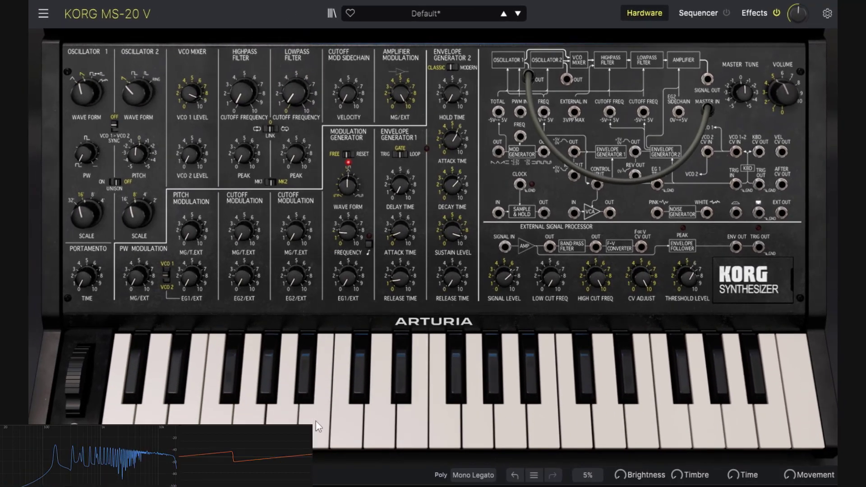
Play a series of test notes across the keyboard to hear Oscillator 1 routed directly to Master In.
click(536, 388)
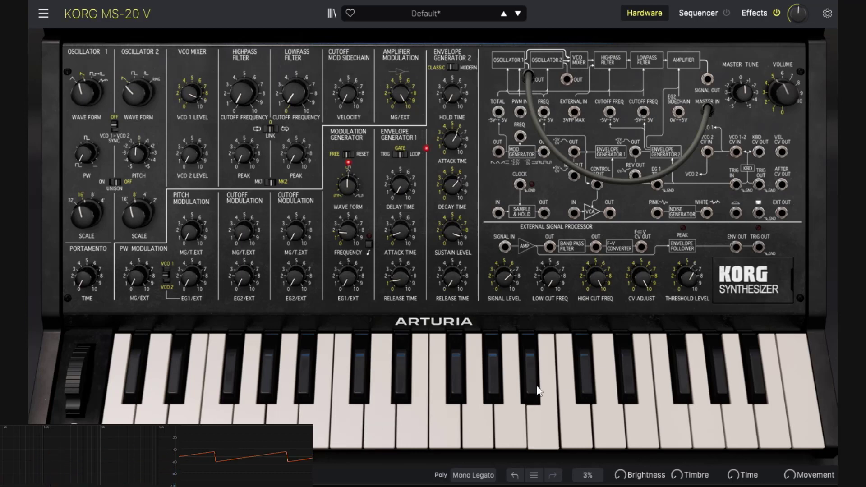
click(352, 423)
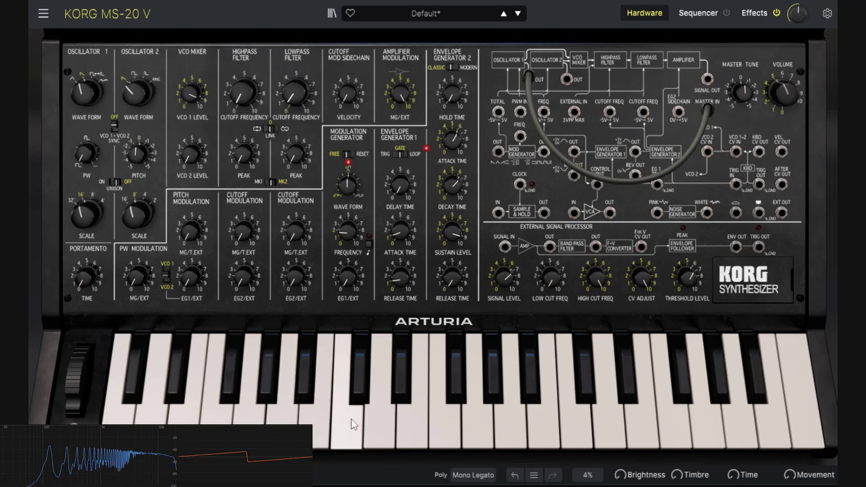
click(412, 422)
click(382, 424)
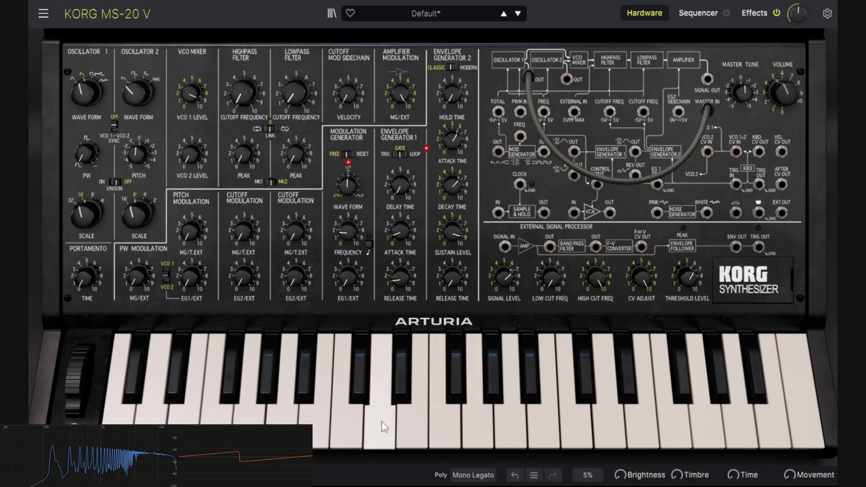
click(323, 421)
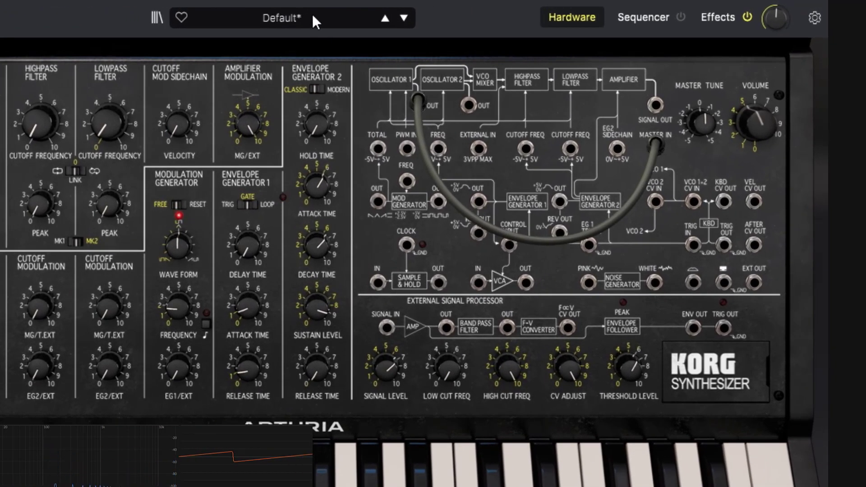
Reload the Default preset from the Template category.
click(380, 13)
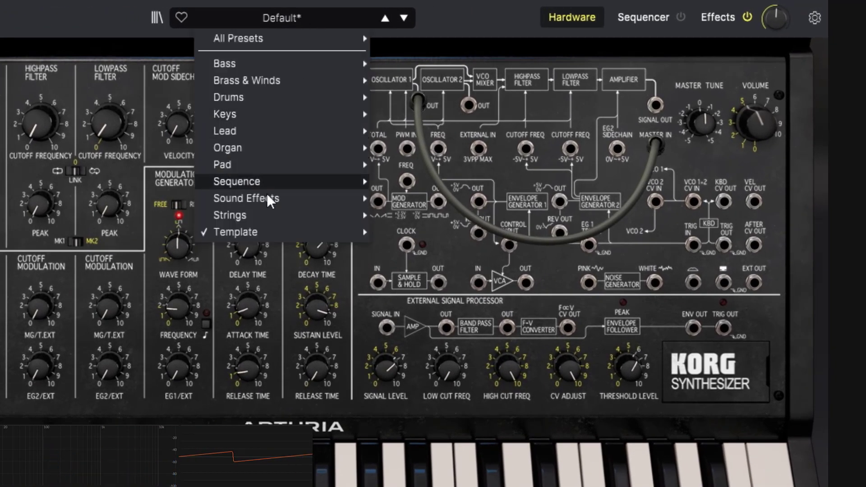
mouse_move(270, 235)
click(396, 232)
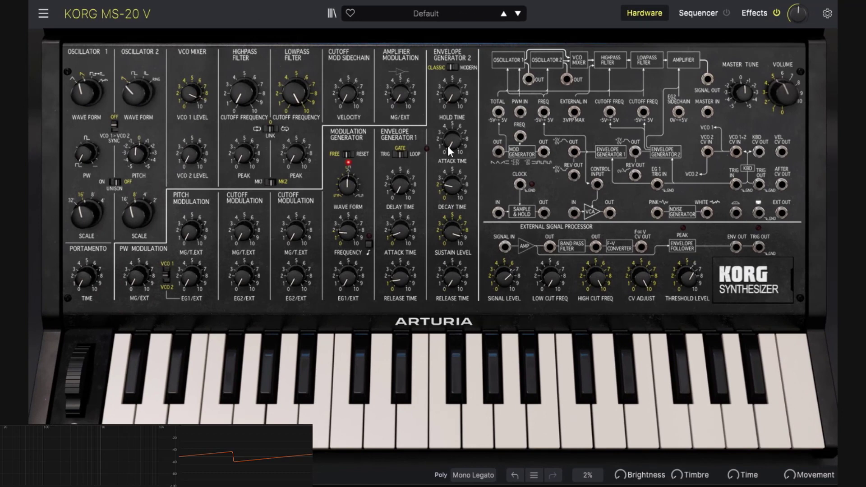
drag(708, 79, 708, 82)
mouse_move(708, 76)
mouse_down()
mouse_move(729, 63)
mouse_move(691, 63)
mouse_move(651, 98)
mouse_move(715, 74)
mouse_move(706, 76)
mouse_up()
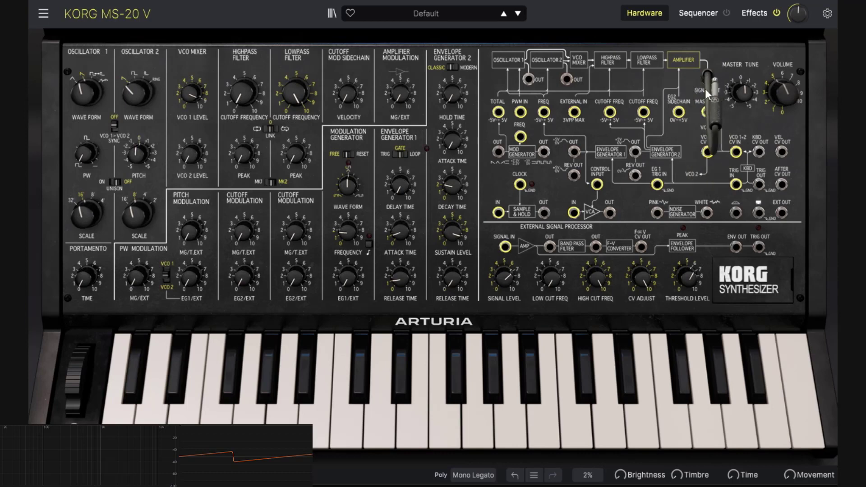
drag(710, 78, 843, 246)
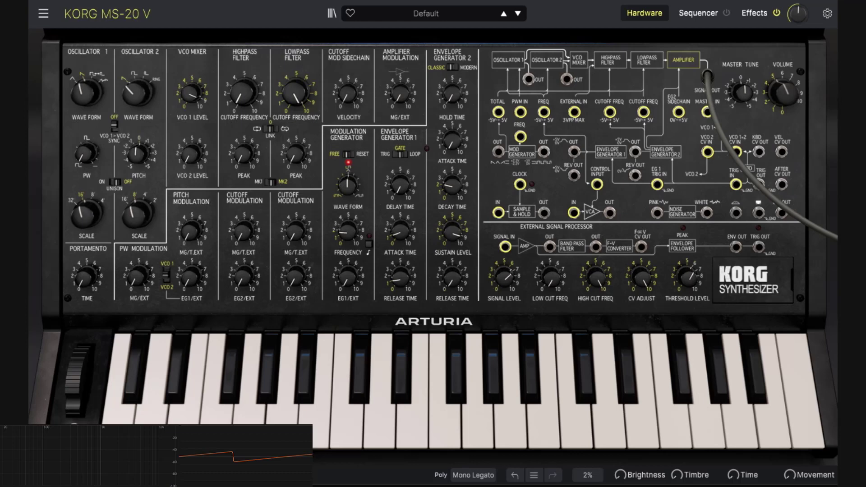
drag(836, 237, 710, 76)
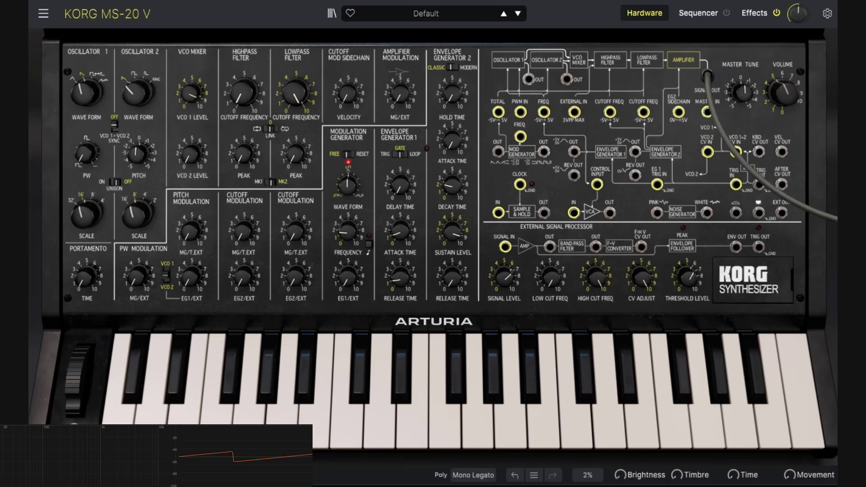
drag(836, 221, 710, 83)
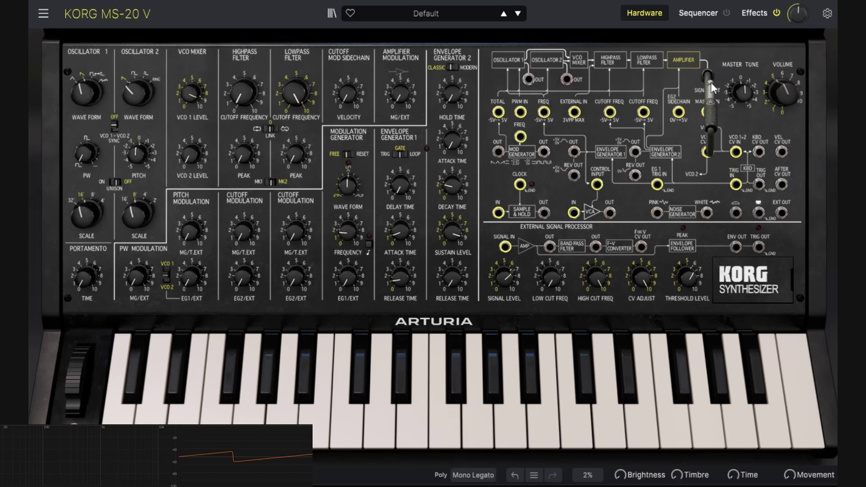
Patch the amplifier's Signal Out to the external processor's Signal In and the band-pass filter's Out to Master In, and play test notes.
drag(711, 83, 504, 248)
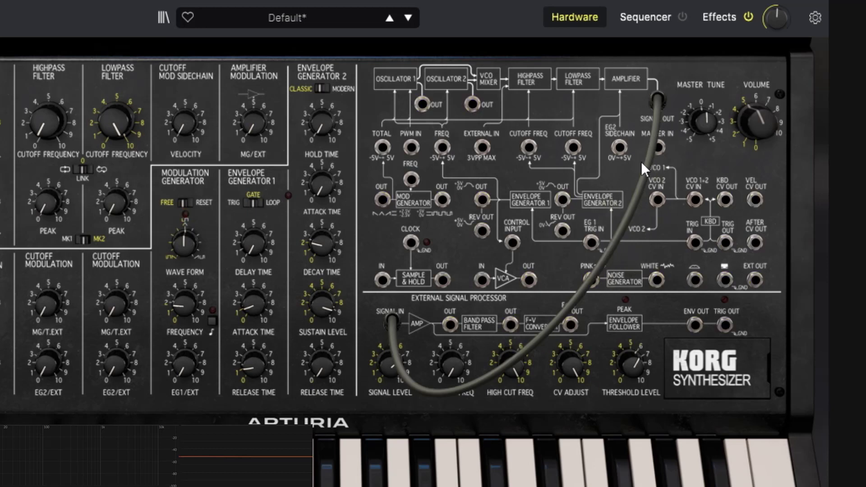
mouse_move(392, 320)
mouse_down()
mouse_move(808, 183)
mouse_move(479, 54)
mouse_move(549, 140)
mouse_move(657, 129)
mouse_move(393, 317)
mouse_up()
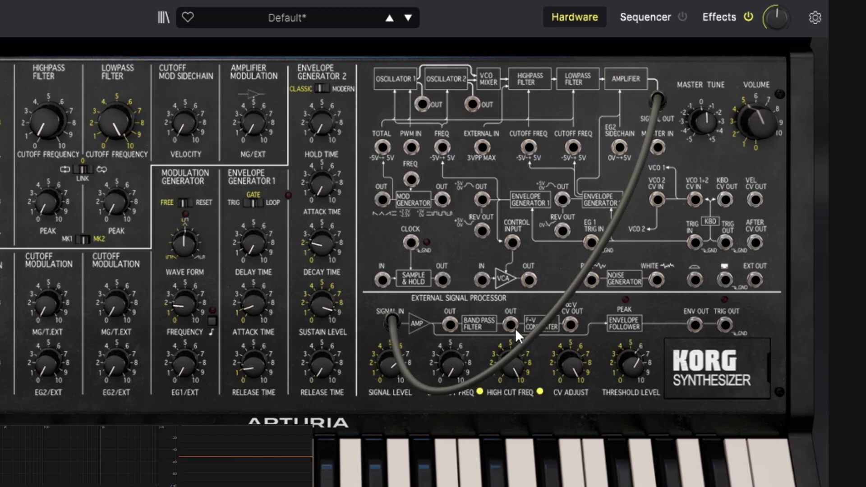
drag(511, 324, 658, 151)
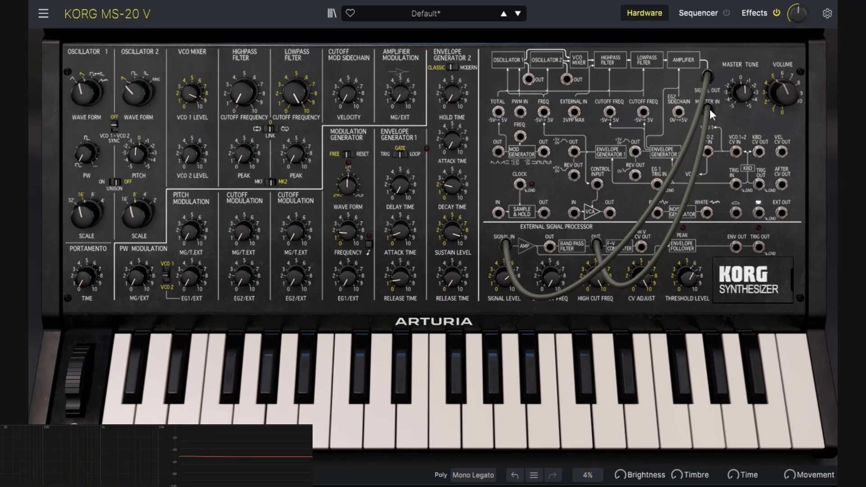
key(a)
key(a)
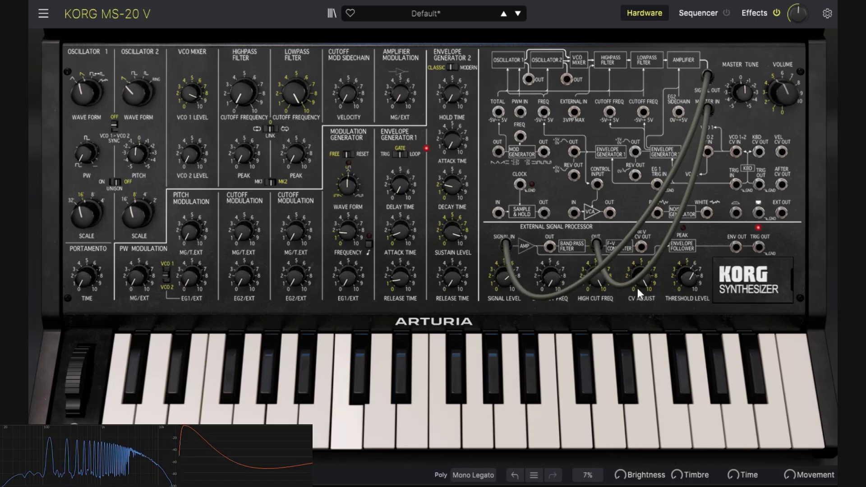
Sweep the band-pass filter's high cut and low cut frequencies and vary the signal level while holding a note.
drag(637, 288, 637, 304)
mouse_move(598, 283)
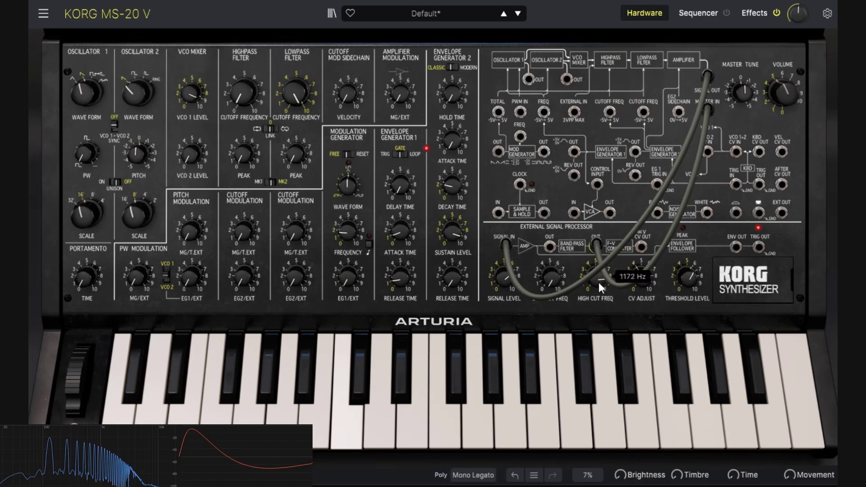
drag(505, 281, 542, 271)
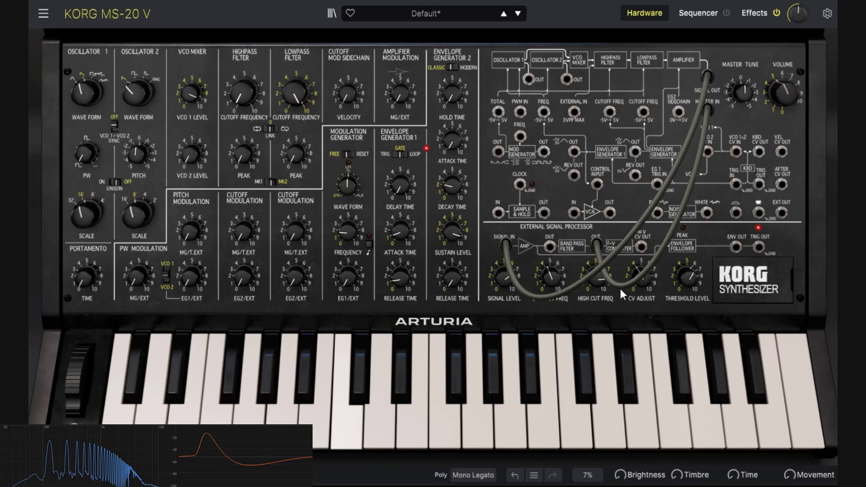
drag(599, 276, 599, 271)
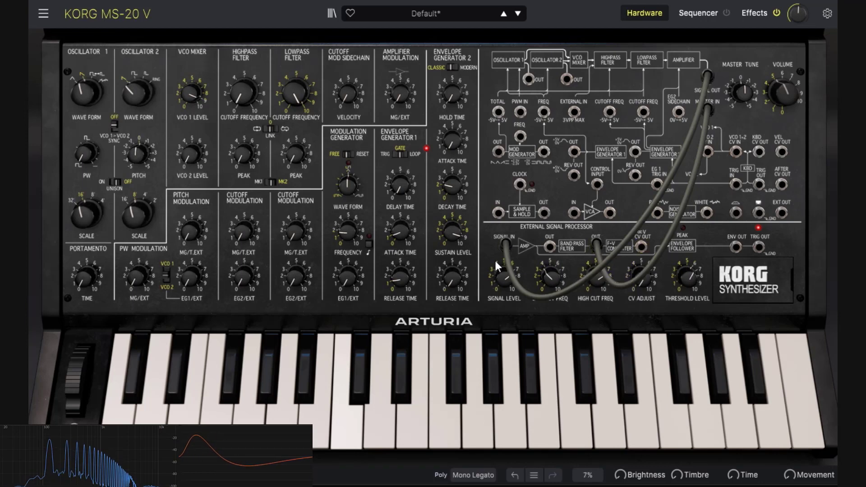
mouse_move(501, 279)
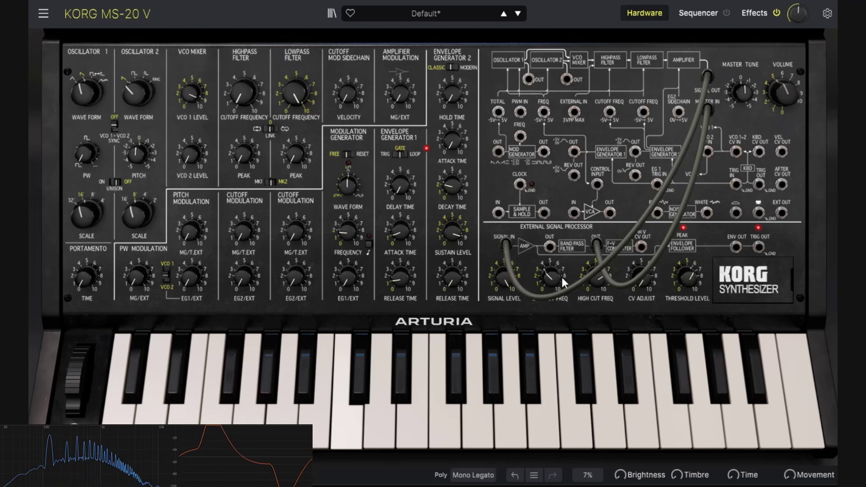
drag(552, 272, 552, 266)
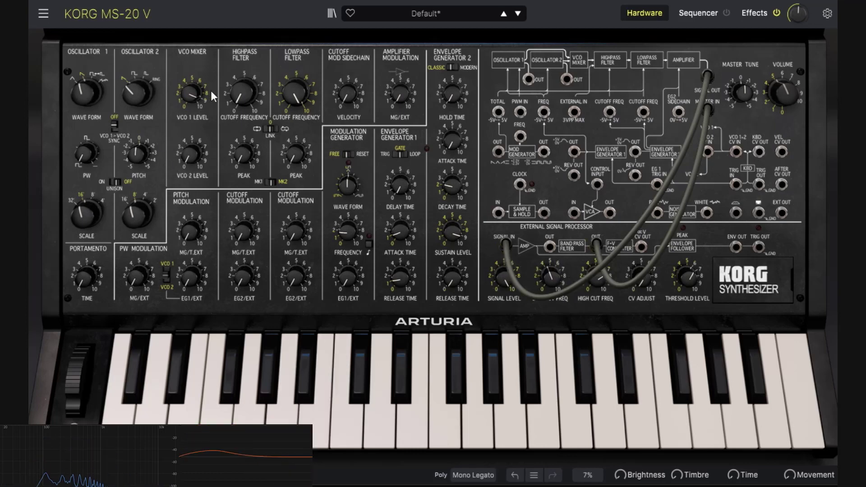
Raise both VCO mixer levels to 10, and reduce the lowpass cutoff to about 5 with more peak and MG/T.EXT cutoff modulation.
mouse_move(191, 93)
drag(294, 93, 294, 102)
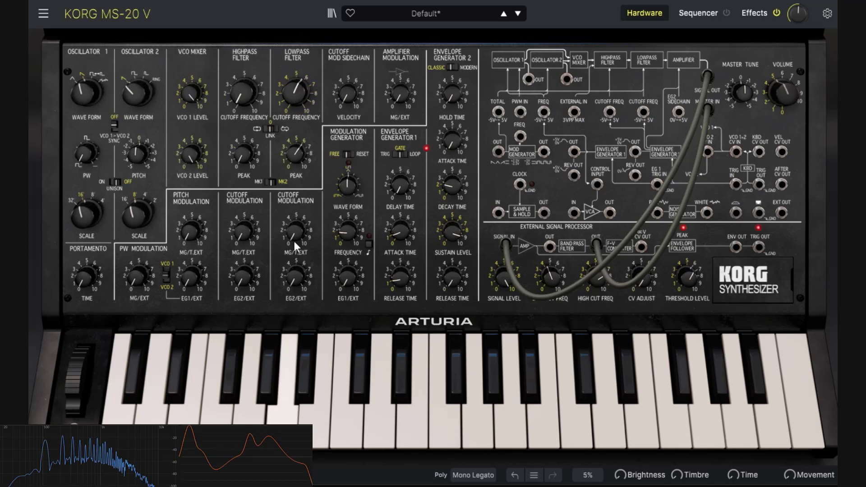
drag(294, 240, 296, 212)
drag(295, 93, 295, 98)
Vary the signal level with the band-pass filter's Out patched to Master In, and repeat with that cable moved to External In.
drag(500, 277, 501, 295)
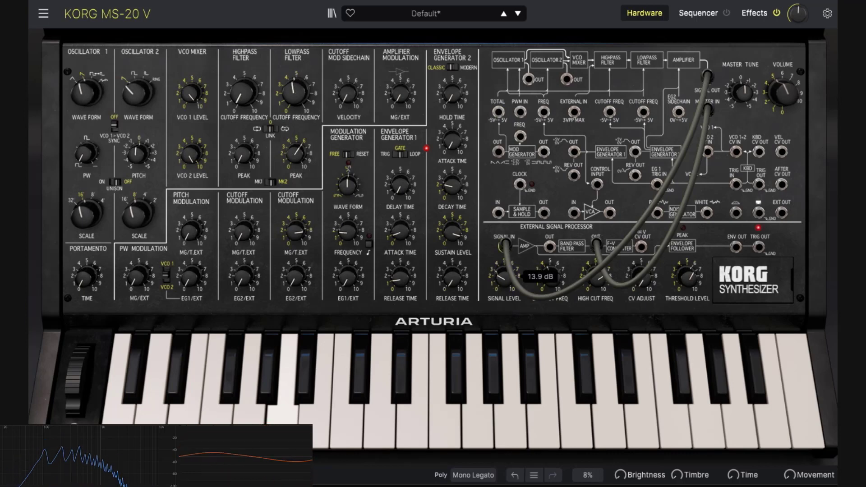
drag(500, 295, 507, 285)
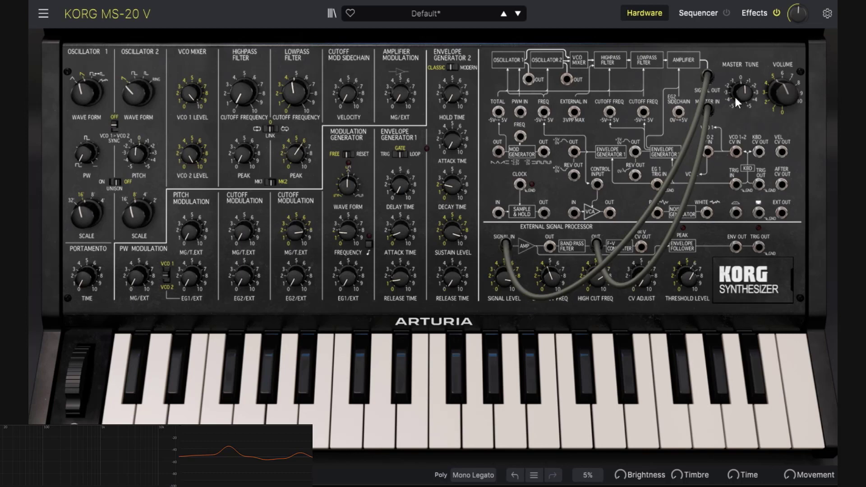
drag(710, 110, 574, 111)
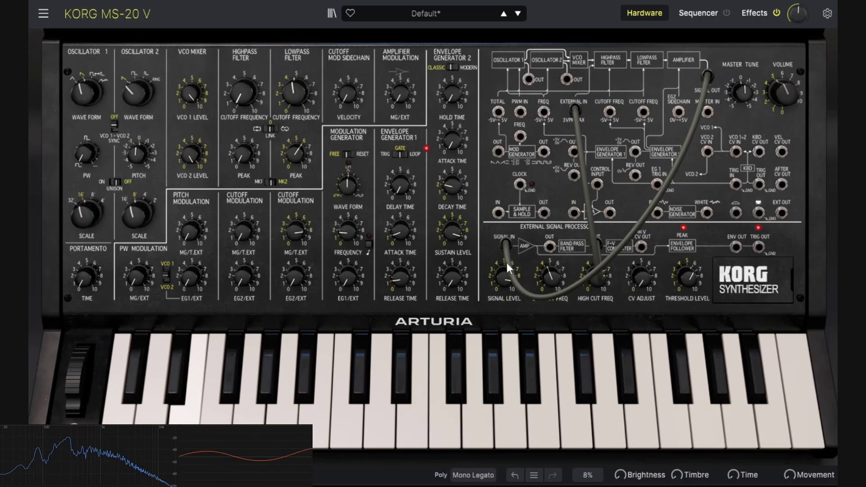
mouse_move(503, 276)
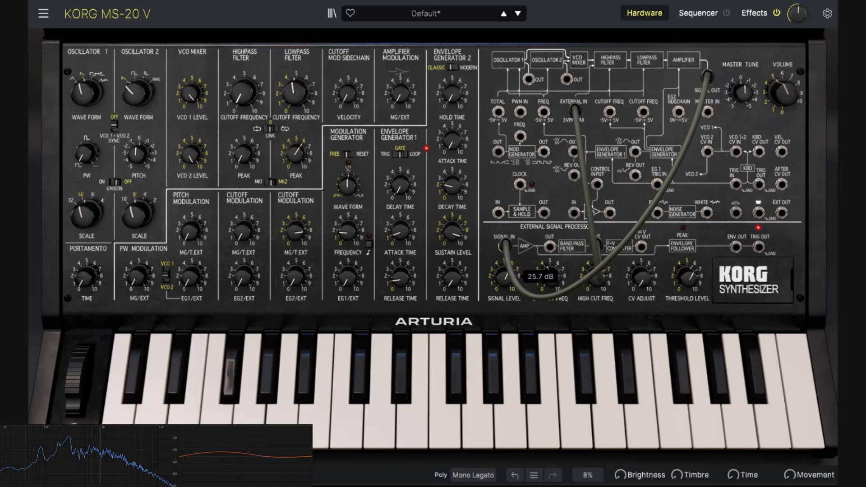
drag(502, 276, 502, 280)
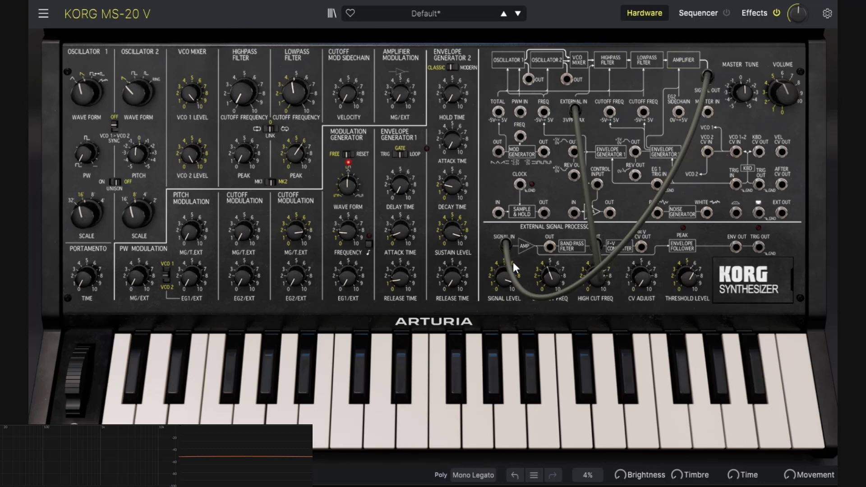
drag(504, 285, 504, 282)
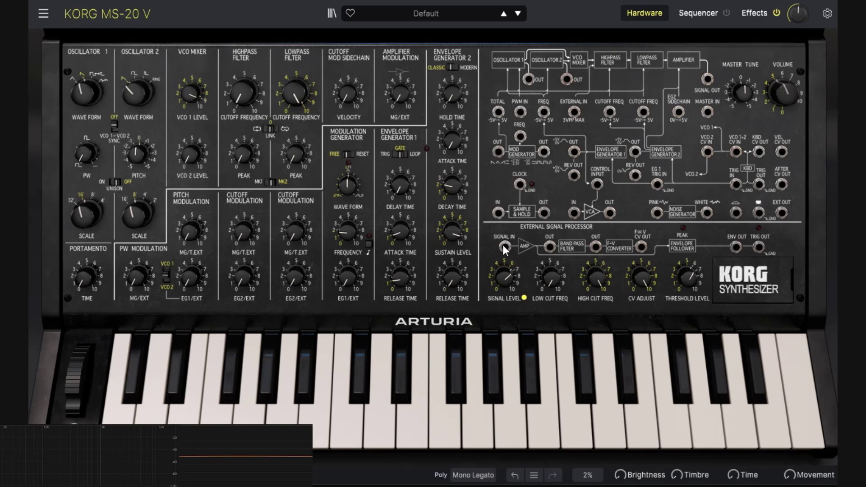
Raise the External Signal Processor's signal level and lower its high cut frequency to about 1408 Hz.
scroll(507, 275, down, 2)
scroll(595, 278, down, 2)
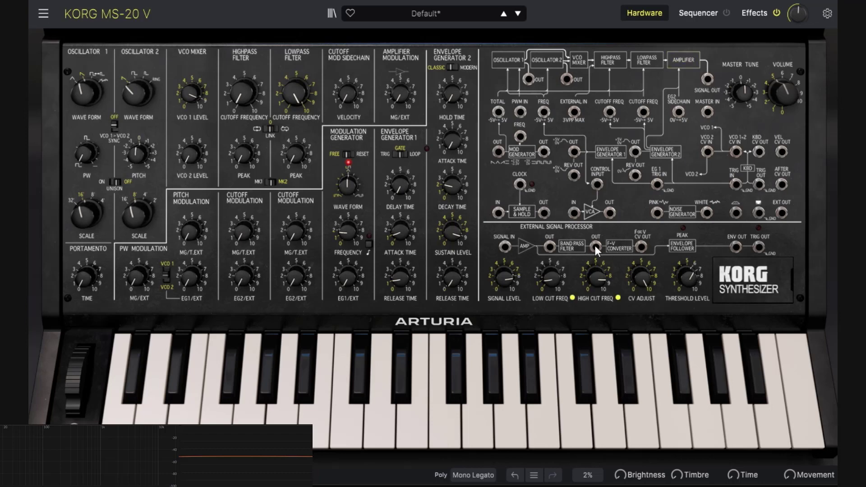
drag(594, 246, 573, 260)
drag(506, 247, 516, 226)
drag(640, 245, 686, 155)
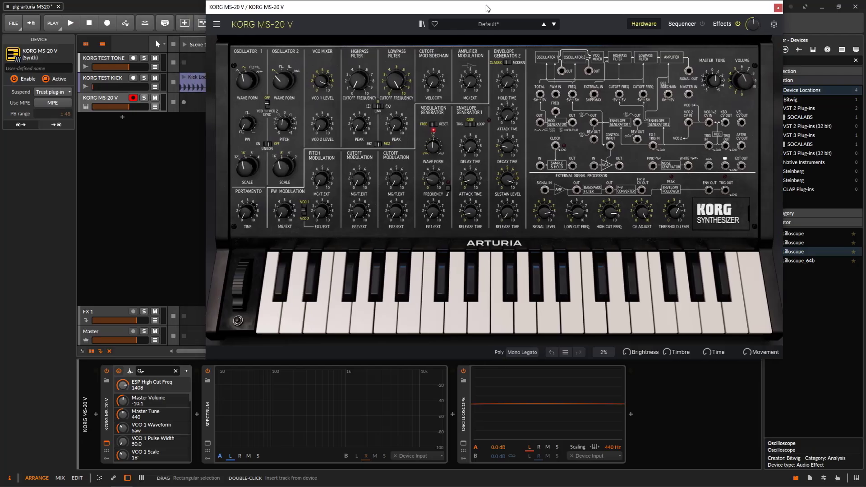
Hide the DAW's device browser and move the synthesizer window aside to uncover the tracks and clips.
mouse_move(487, 8)
mouse_down()
mouse_move(507, 7)
mouse_move(482, 12)
mouse_up()
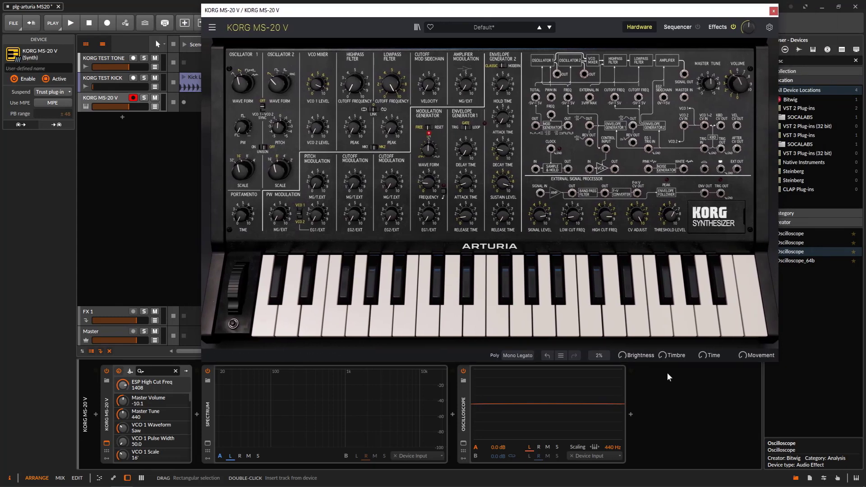
click(795, 480)
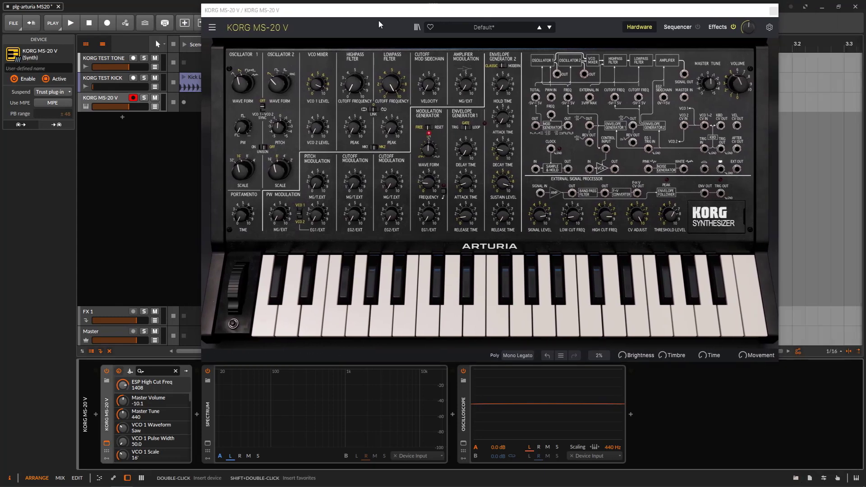
drag(378, 13, 461, 11)
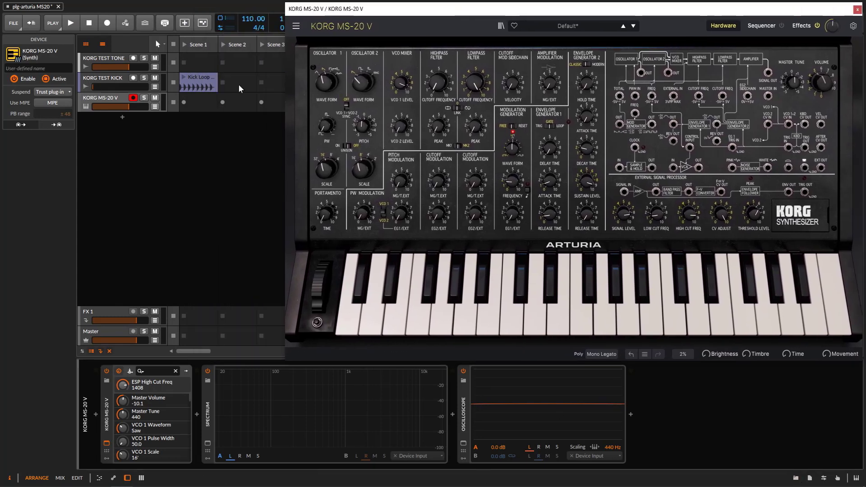
Select the KORG TEST TONE track, set its Test Tone frequency to about 6.92 Hz, and view the available waveforms.
click(127, 68)
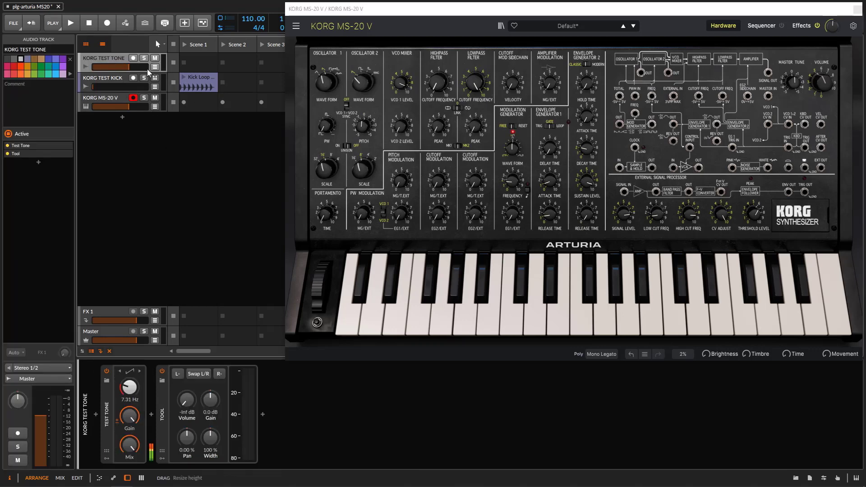
drag(147, 69, 139, 68)
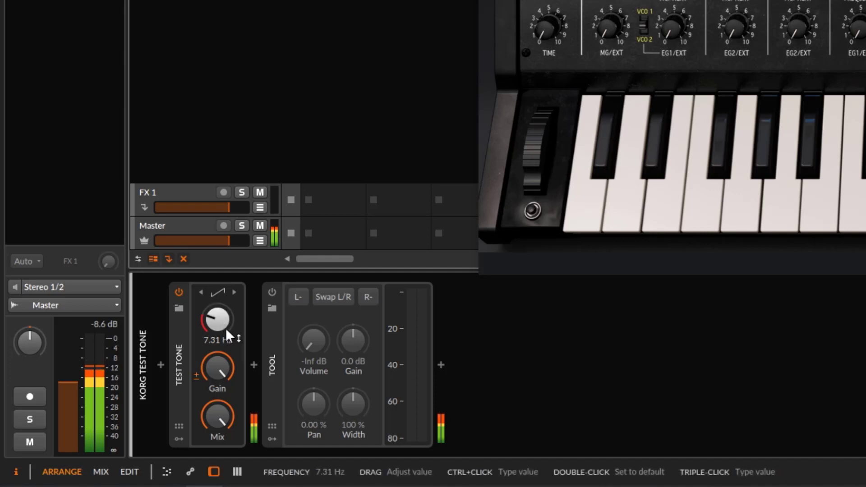
mouse_move(226, 329)
mouse_down()
mouse_move(226, 290)
mouse_move(225, 316)
mouse_up()
click(217, 293)
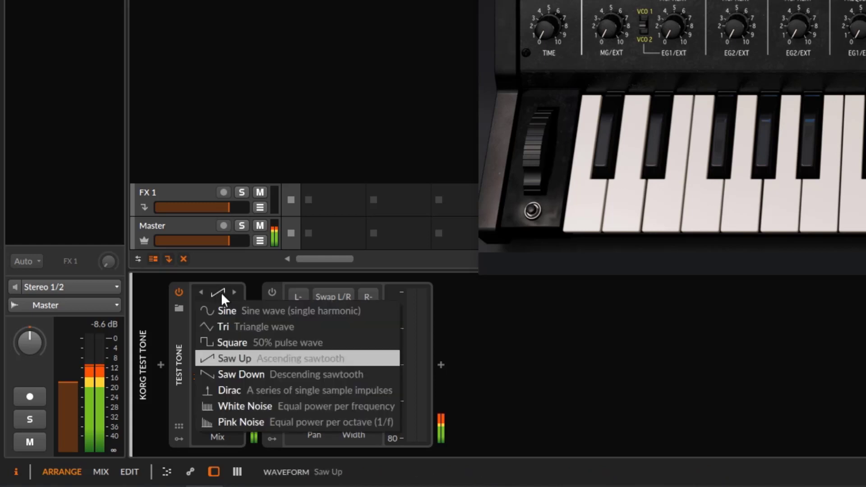
click(555, 344)
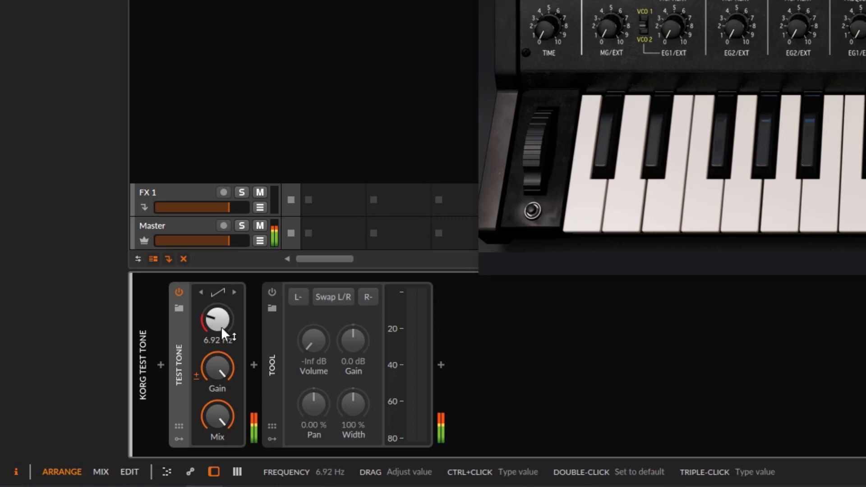
Choose the Saw Up waveform for the Test Tone and turn the KORG TEST TONE track's volume fully down.
click(218, 293)
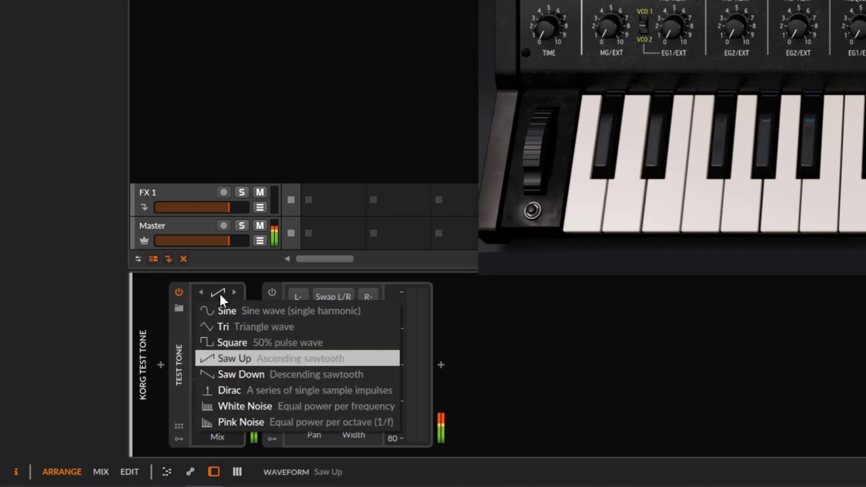
click(254, 356)
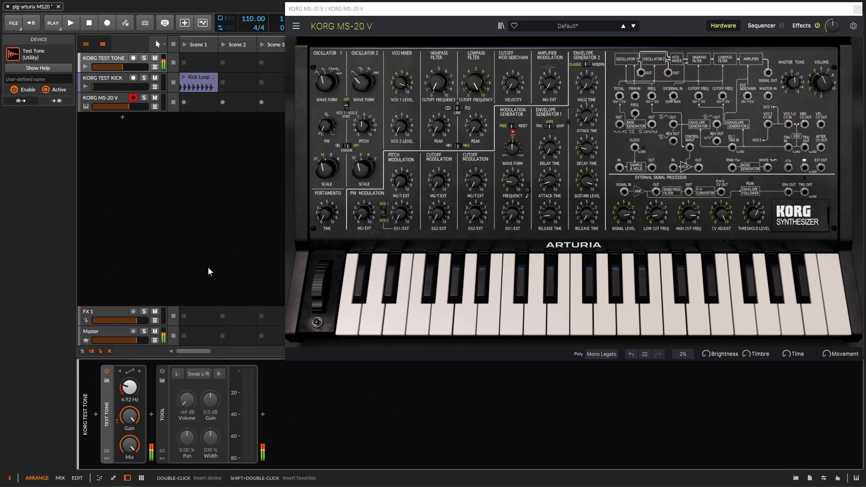
click(126, 68)
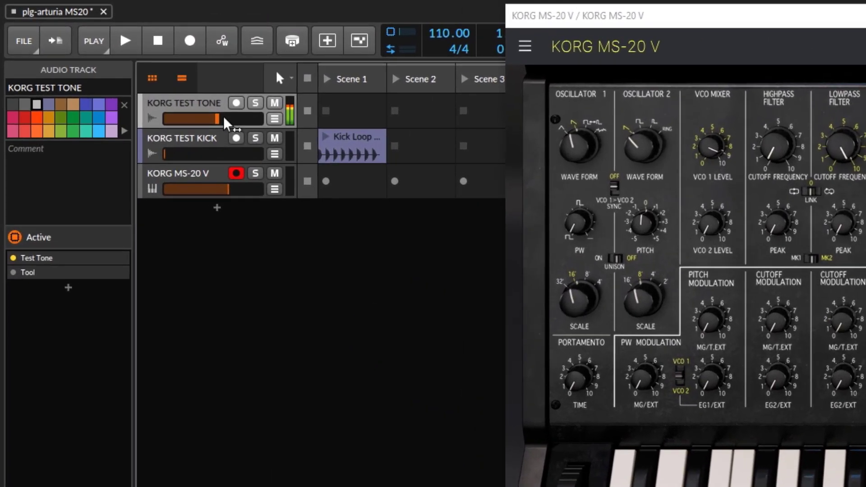
drag(125, 68, 92, 67)
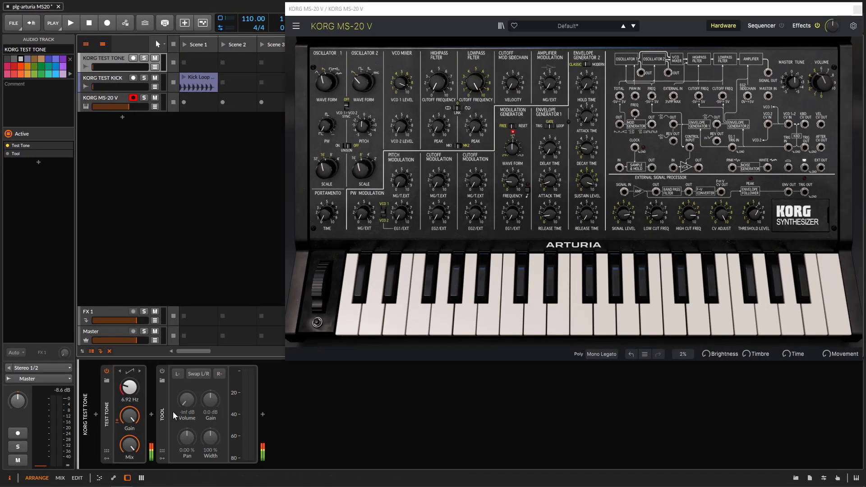
Enable the Tool device on the KORG TEST TONE track to silence its output and raise the track's volume again.
click(162, 371)
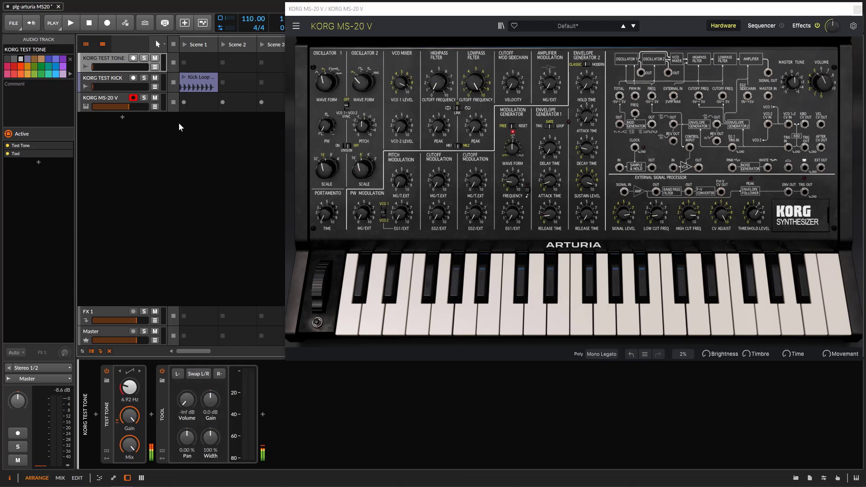
drag(112, 70, 131, 70)
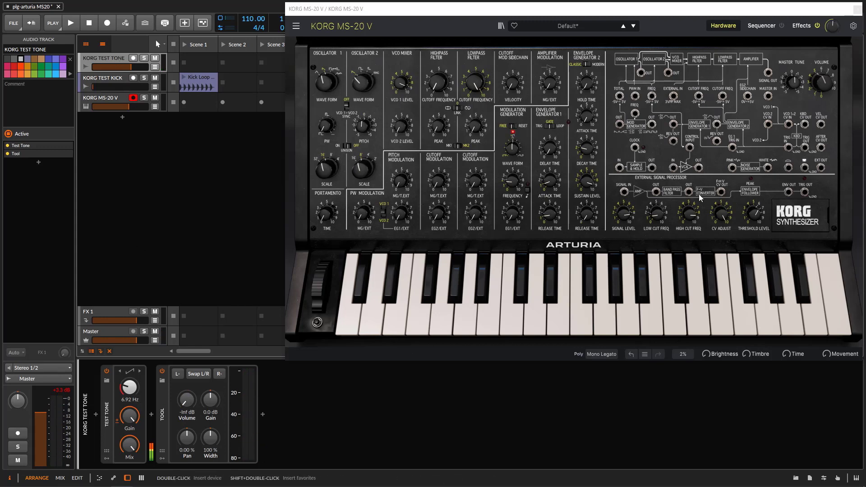
Select the KORG MS-20 V track and show the synthesizer plug-in's sidechain input setting.
drag(696, 9, 653, 7)
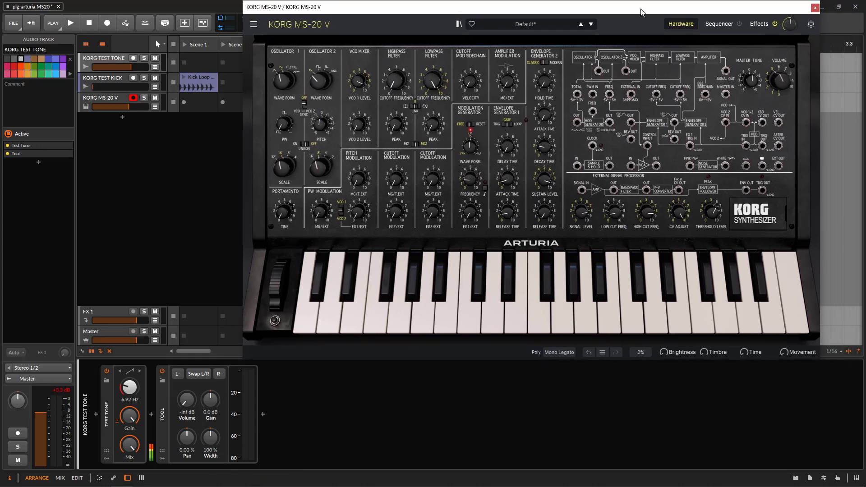
click(102, 100)
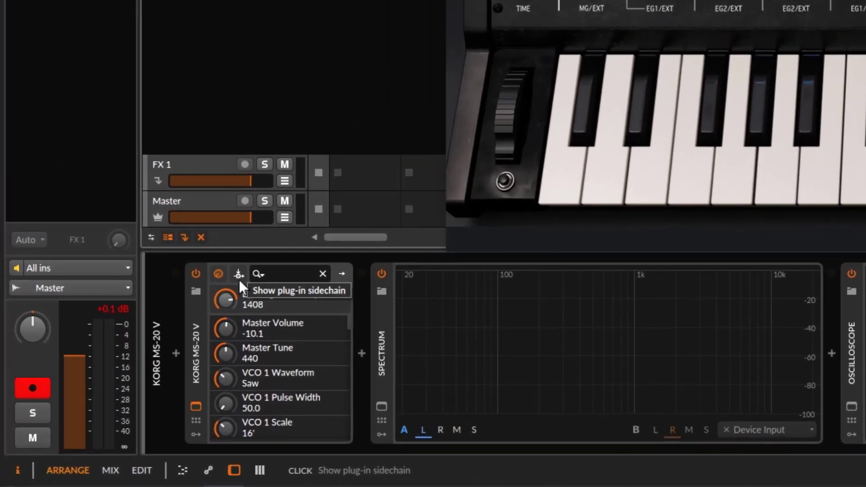
click(240, 274)
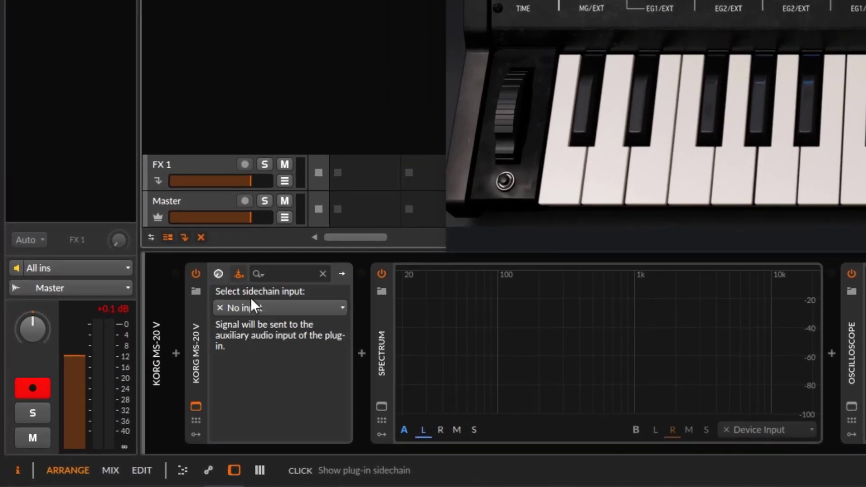
click(220, 273)
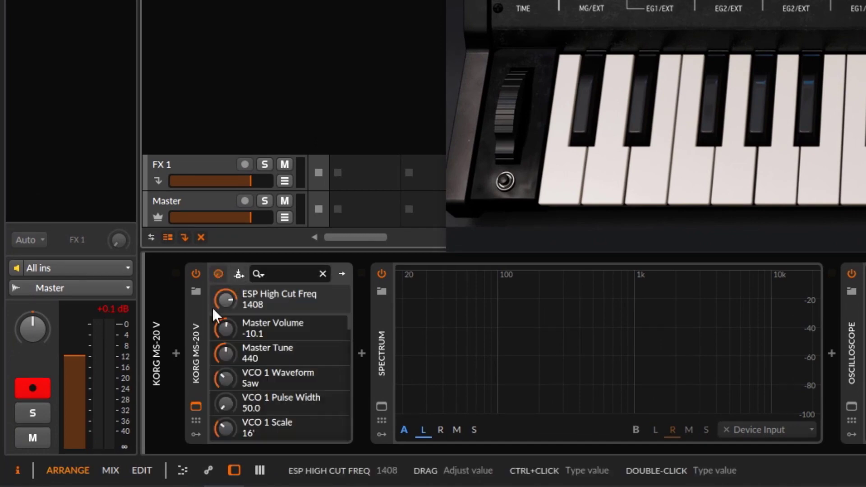
click(190, 339)
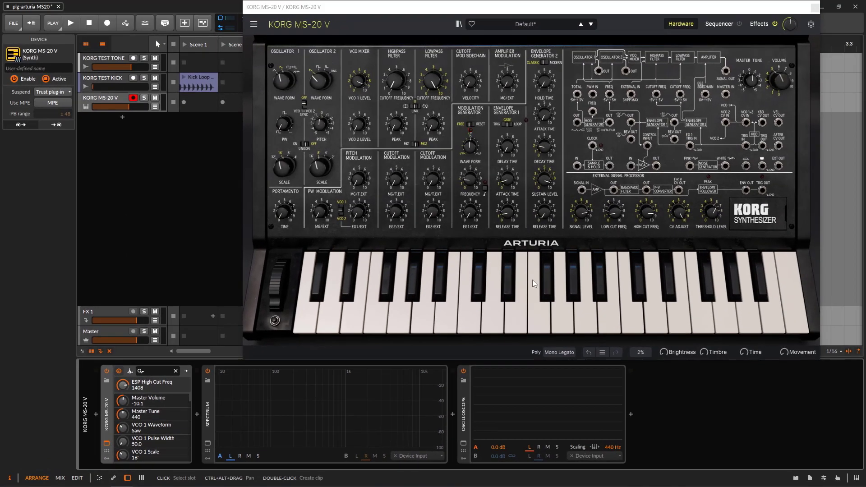
click(129, 371)
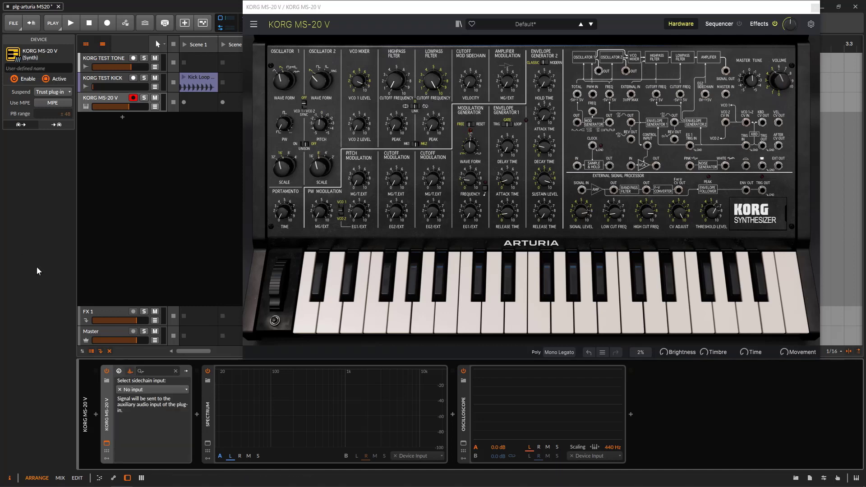
Set the KORG MS-20 V's sidechain input to Test Tone Out from the KORG TEST TONE track.
click(115, 61)
click(113, 104)
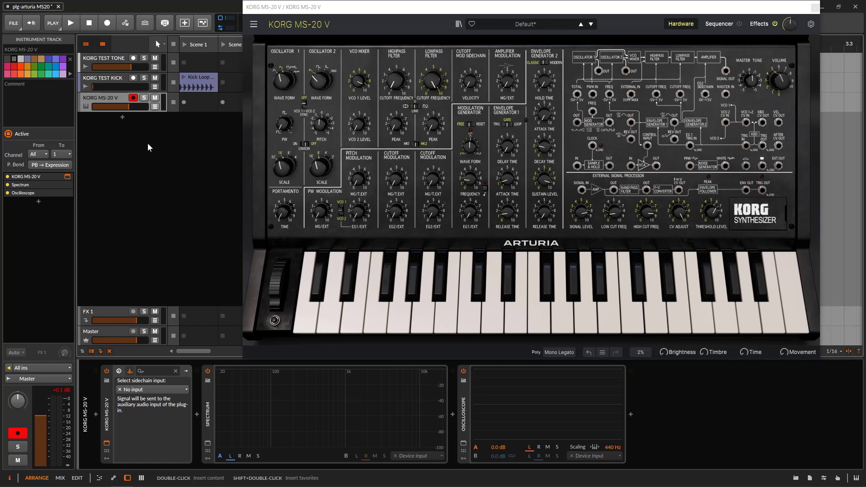
click(110, 61)
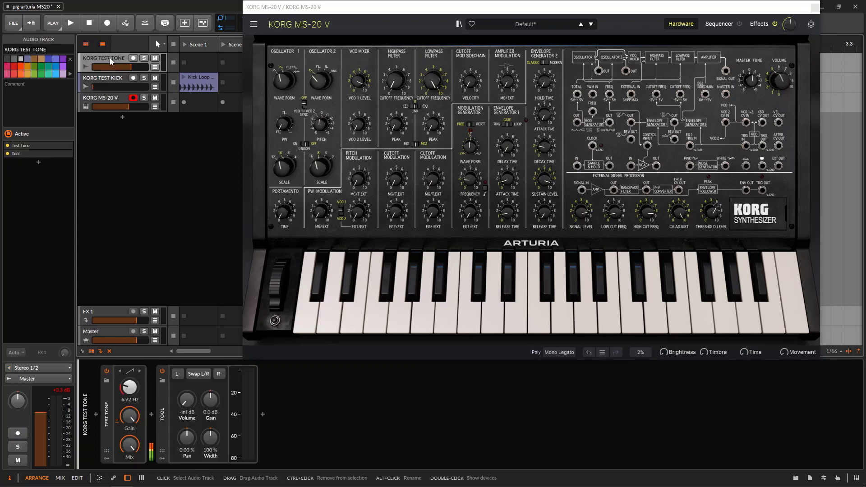
click(111, 95)
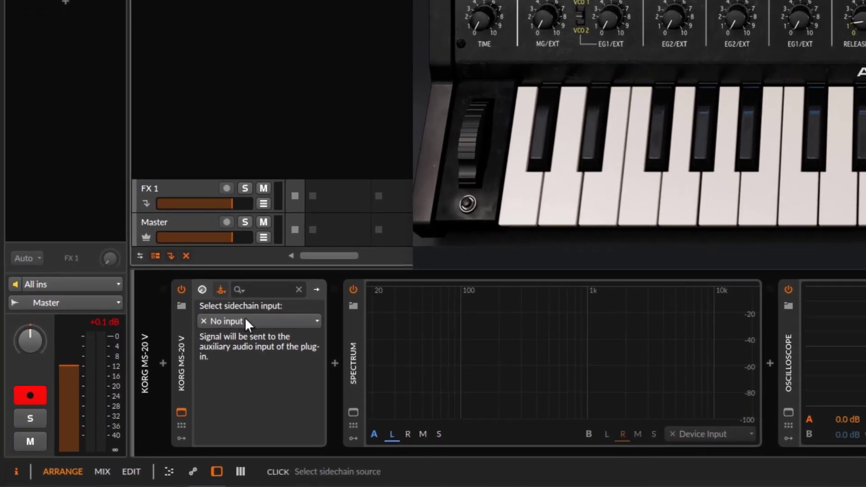
click(166, 374)
mouse_move(296, 370)
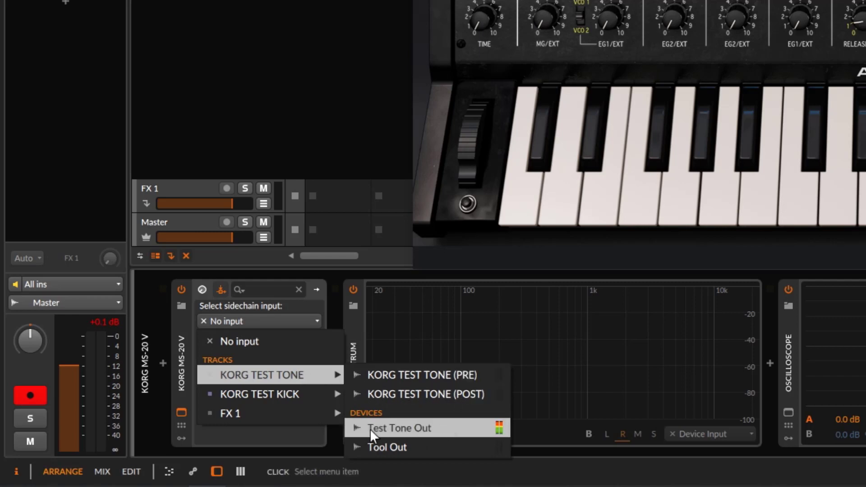
click(421, 429)
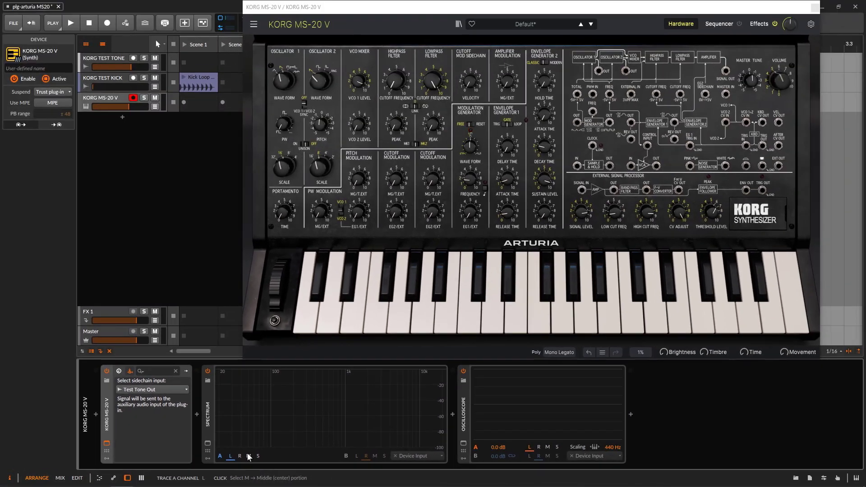
Patch Ext Out to Master In to hear the external test tone directly, and unplug the cable again.
drag(551, 8, 524, 12)
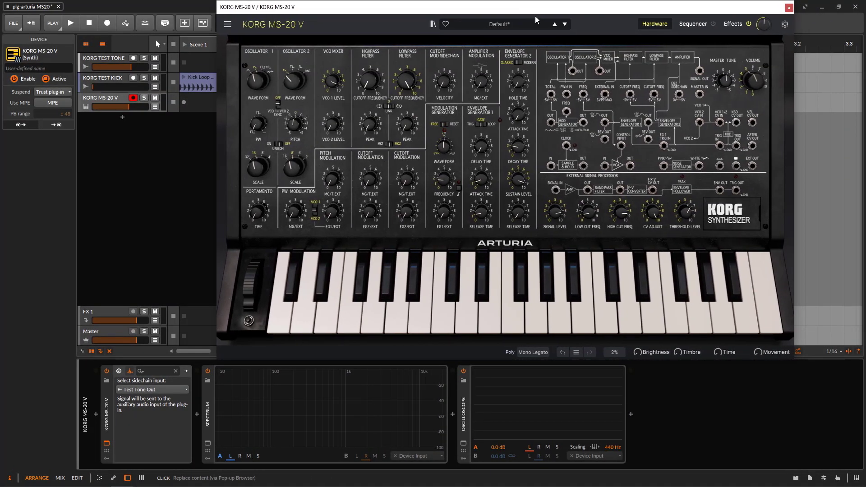
click(17, 230)
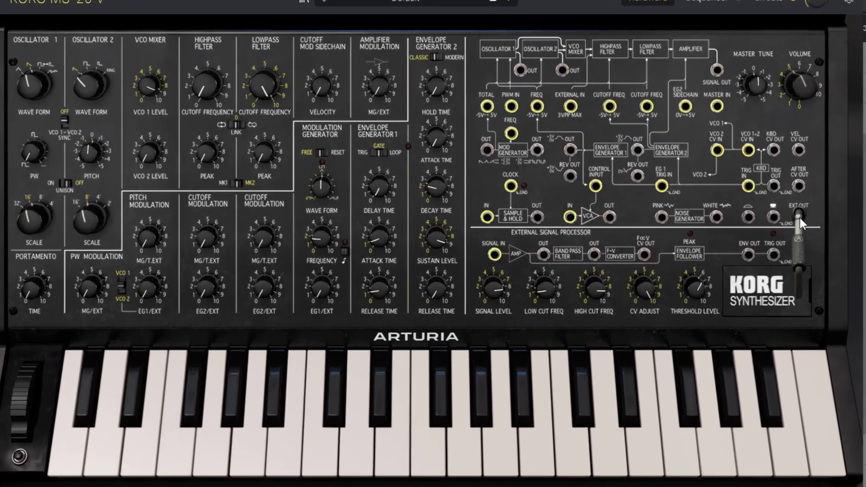
drag(759, 176, 720, 108)
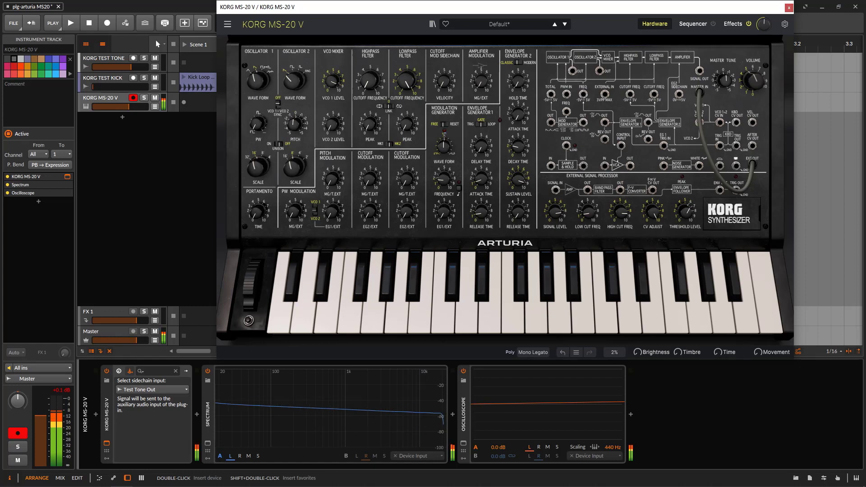
drag(699, 93, 752, 165)
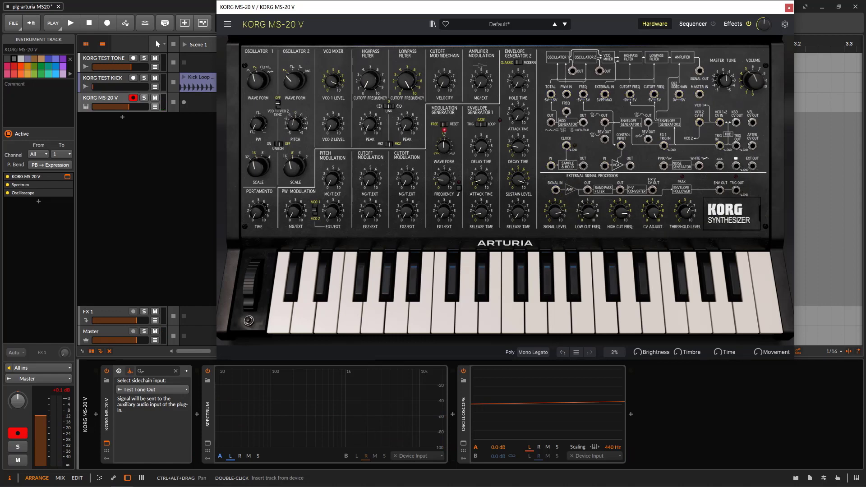
Play the Kick Loop clip on the KORG TEST KICK track at about -1.7 dB, and turn the track's volume fully down.
click(106, 77)
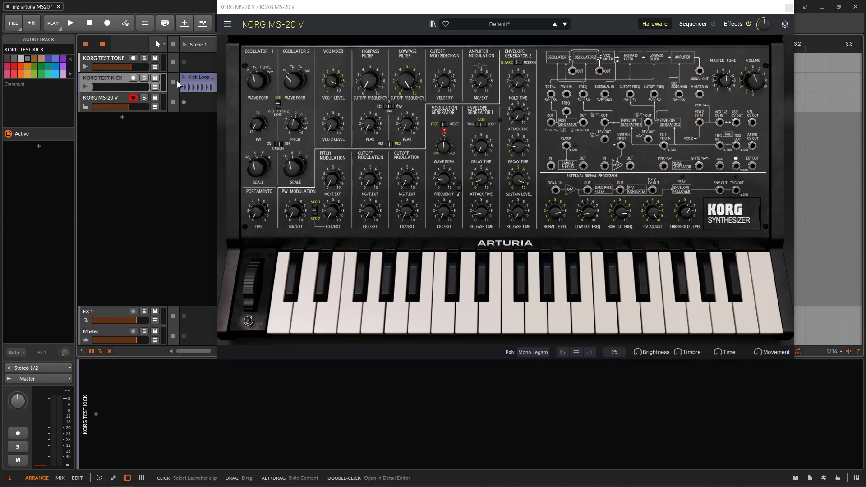
click(194, 83)
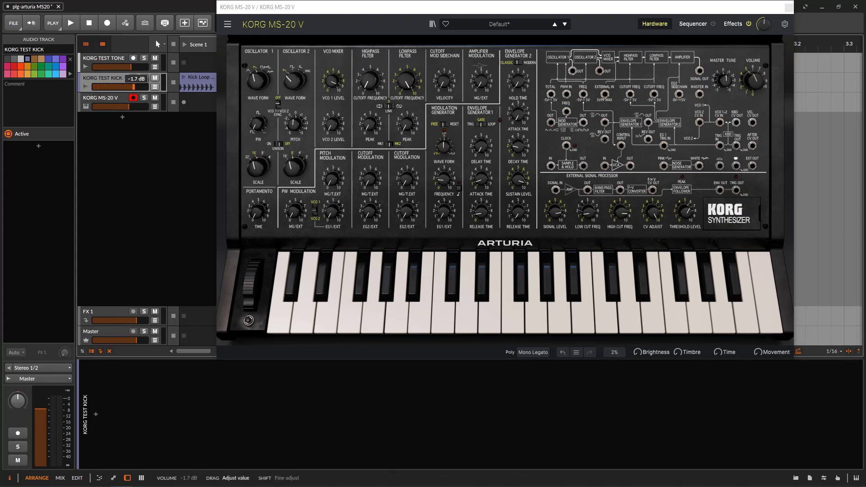
key(space)
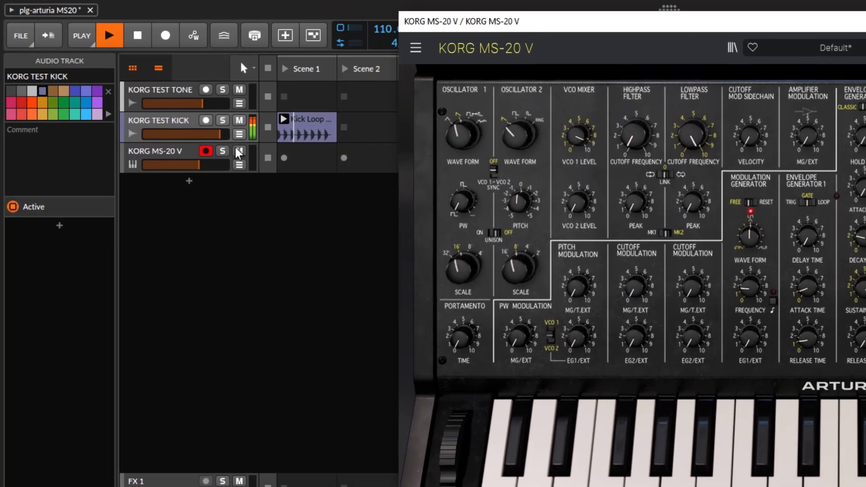
drag(220, 134, 198, 134)
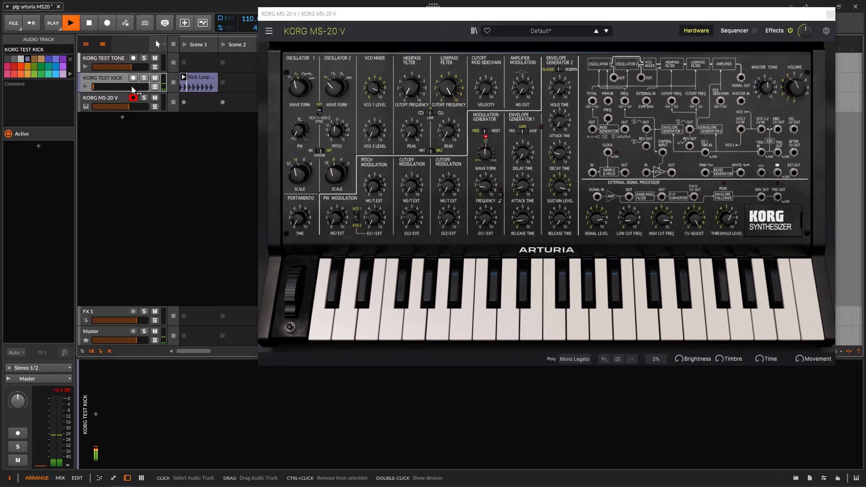
Set the KORG MS-20 V's sidechain input to KORG TEST KICK (PRE).
click(107, 99)
click(174, 390)
mouse_move(156, 432)
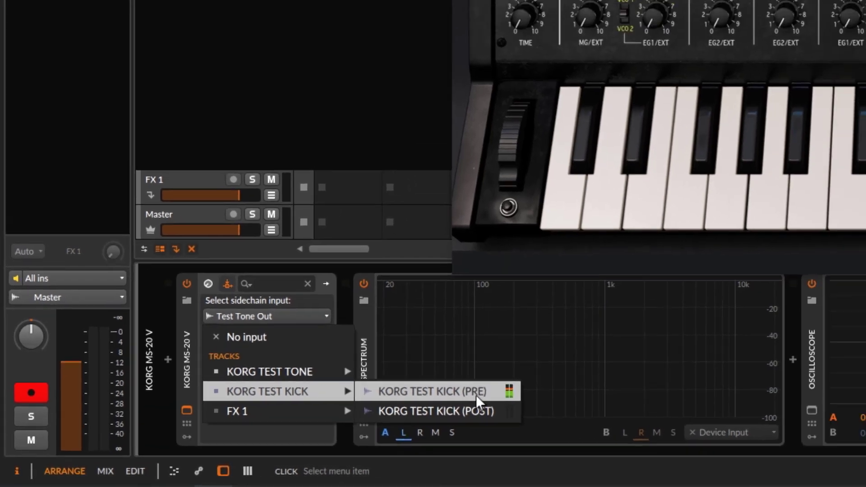
click(475, 391)
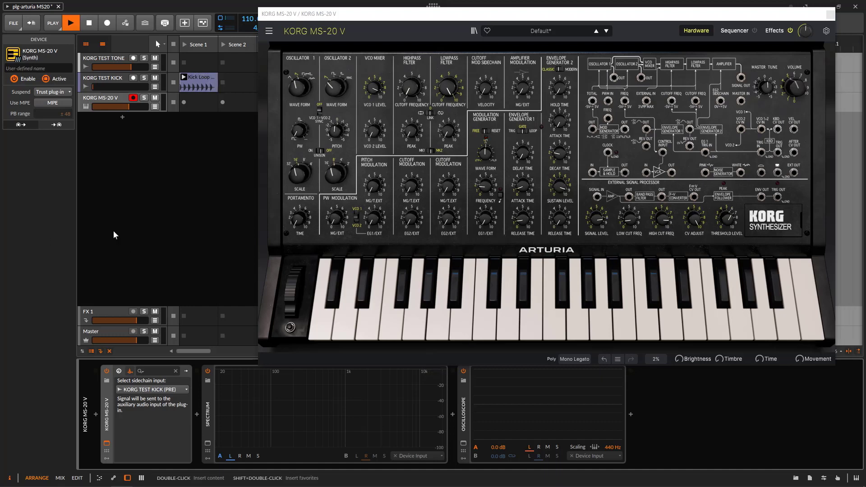
View the kick loop clip's audio waveform in the detail editor and return to the KORG MS-20 V track's devices.
double_click(199, 80)
drag(494, 18, 495, 18)
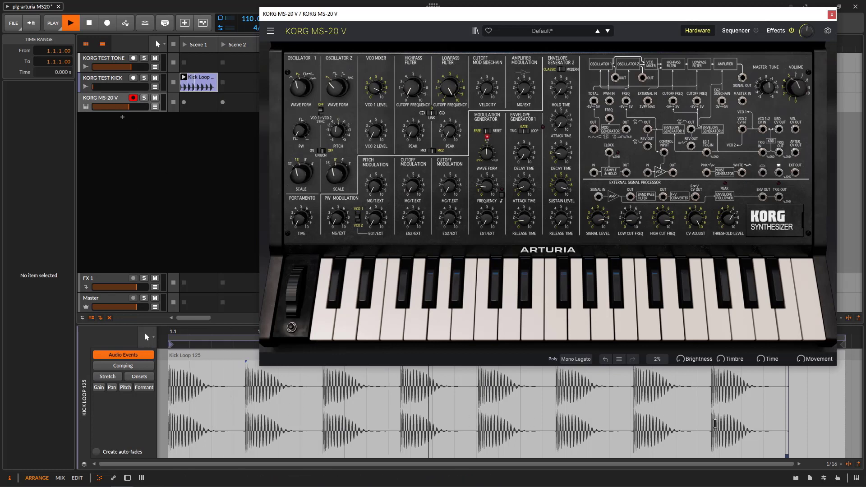
click(130, 105)
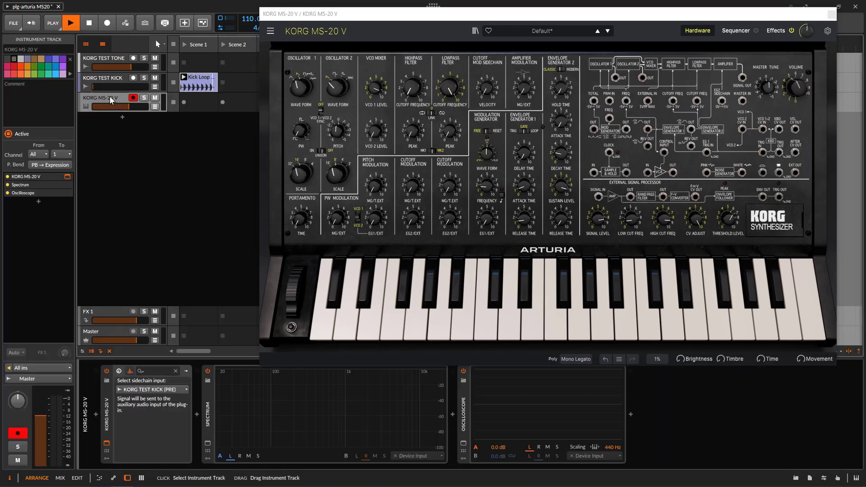
double_click(109, 97)
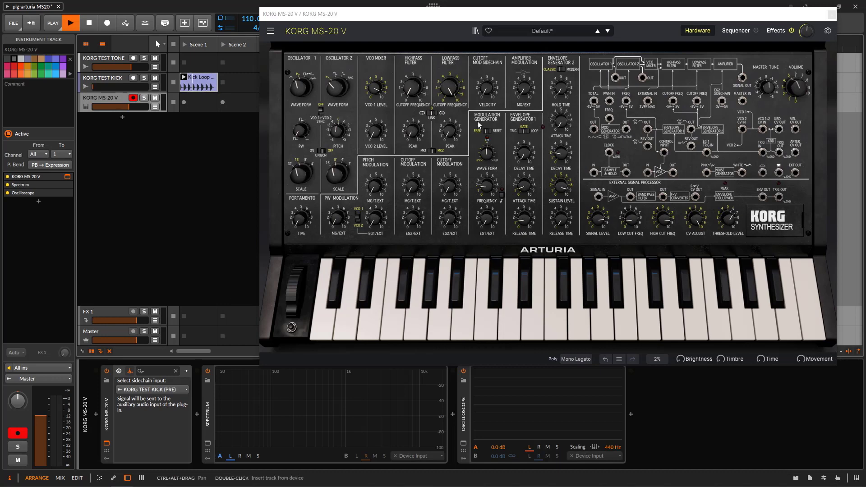
Load the Default template preset and patch Ext Out to the External Signal Processor's Signal In.
drag(464, 9, 464, 2)
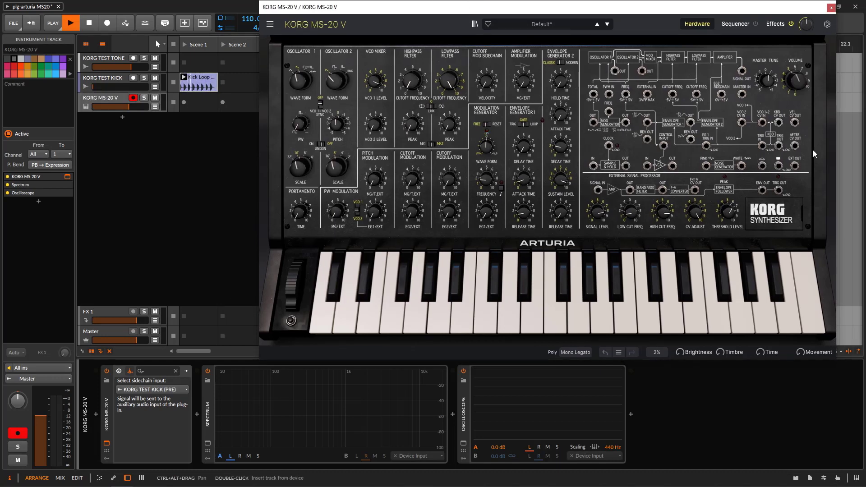
click(566, 24)
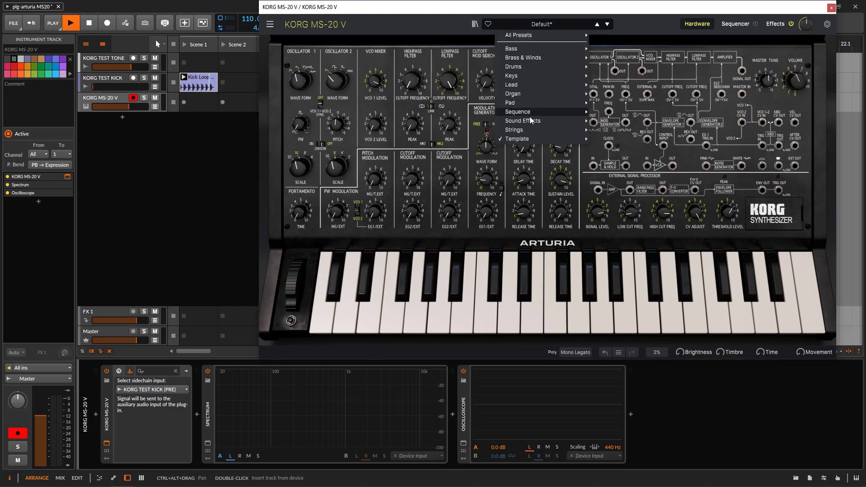
mouse_move(532, 138)
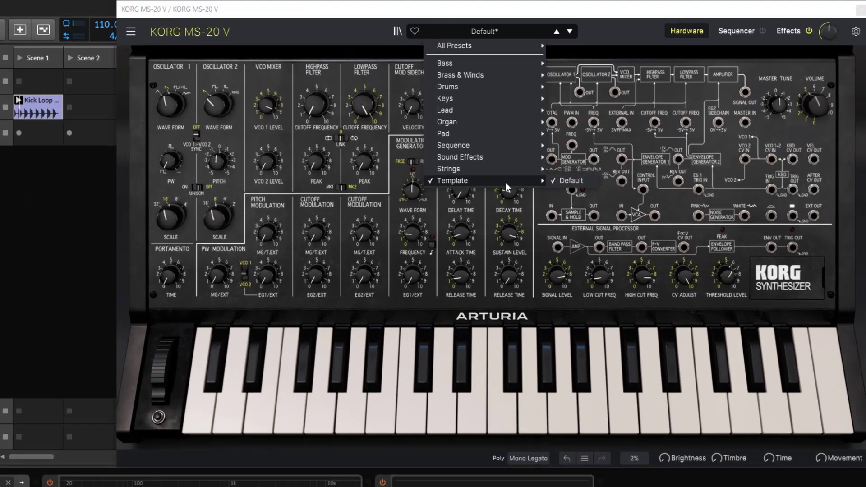
click(604, 138)
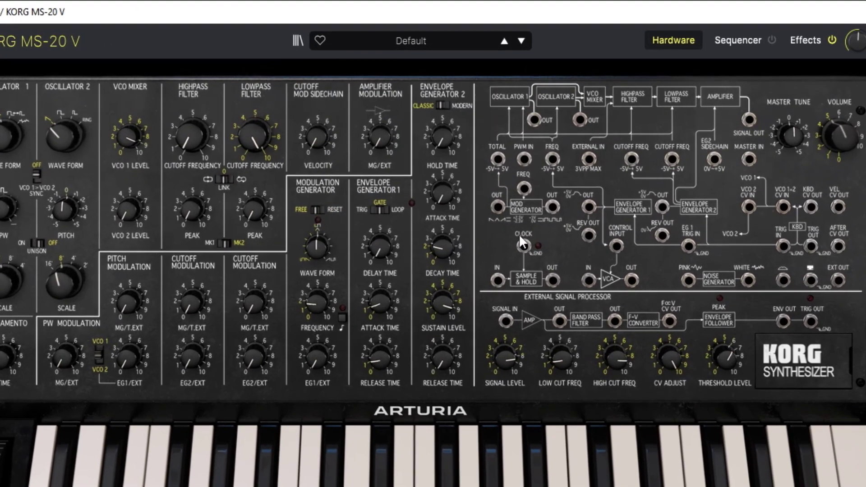
mouse_move(838, 282)
mouse_down()
mouse_move(856, 401)
mouse_move(666, 248)
mouse_move(505, 319)
mouse_up()
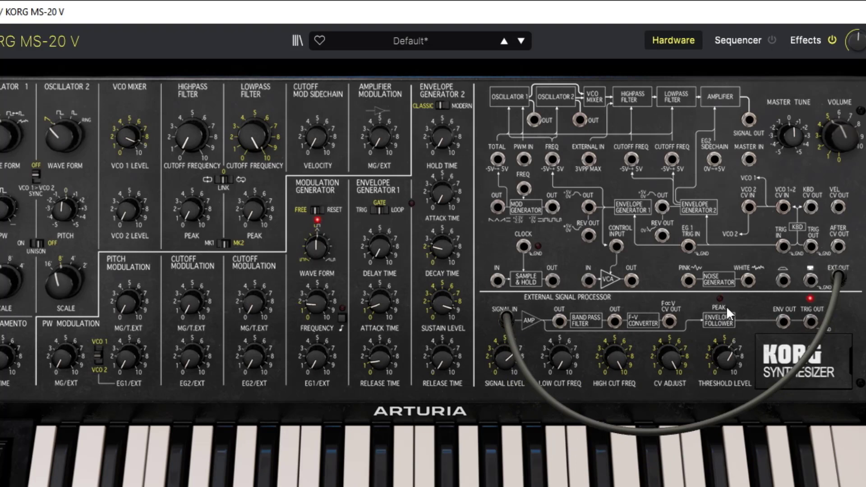
Monitor the External Signal Processor's amp output through Master In, lower the Signal Level, and unplug the monitoring cable.
drag(559, 321, 751, 157)
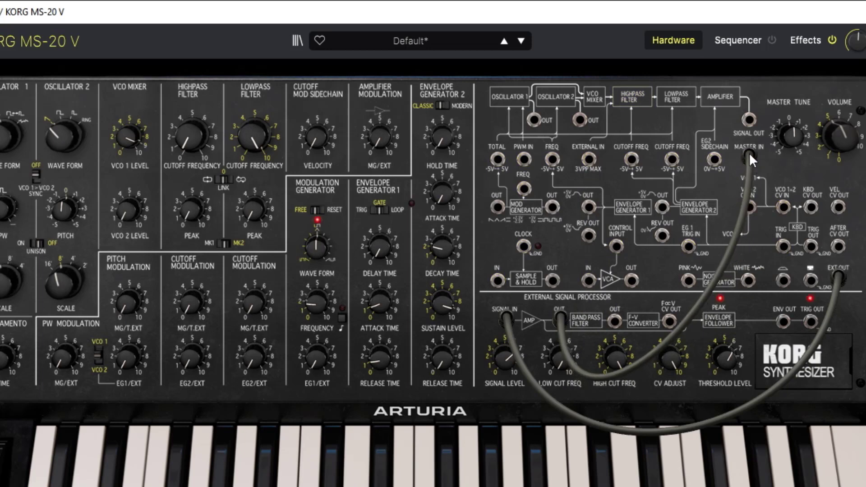
drag(494, 368, 494, 387)
drag(755, 153, 559, 319)
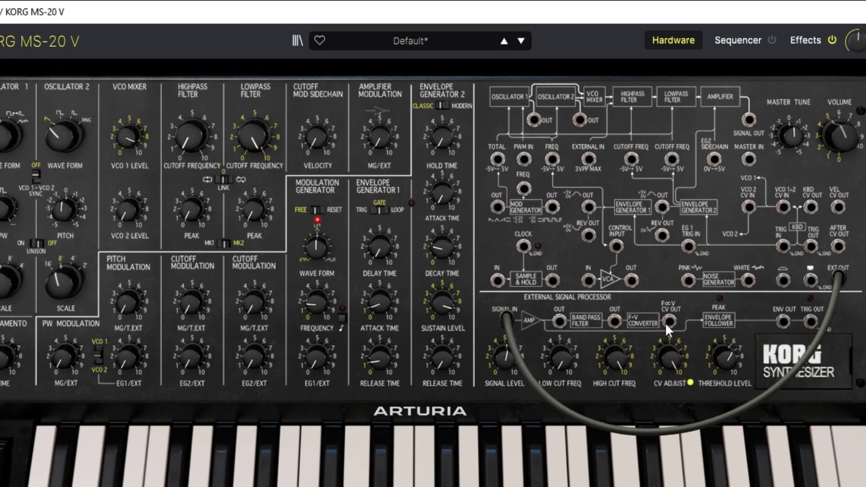
Patch the F-V converter's CV Out to the lowpass Cutoff Freq input and tune the lowpass cutoff, peak and EG2/EXT amount.
drag(670, 321, 673, 157)
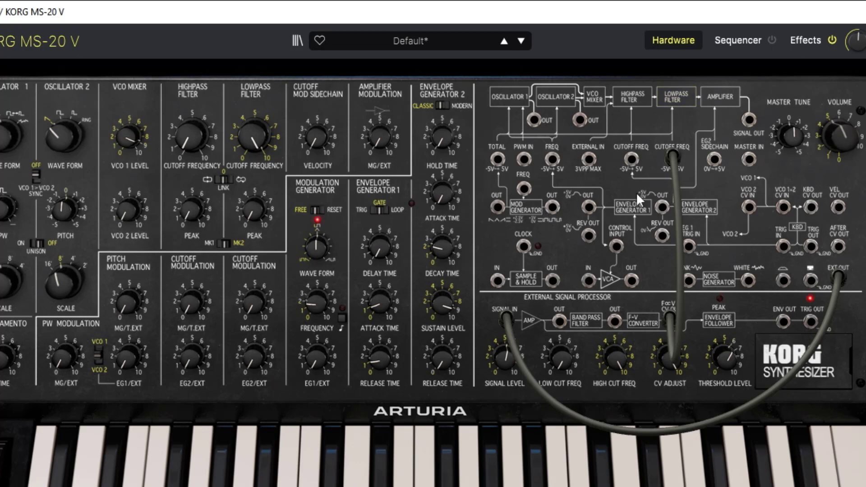
drag(259, 359, 260, 374)
drag(250, 121, 250, 141)
drag(254, 210, 254, 203)
mouse_move(251, 135)
mouse_down()
mouse_move(250, 124)
mouse_move(250, 133)
mouse_up()
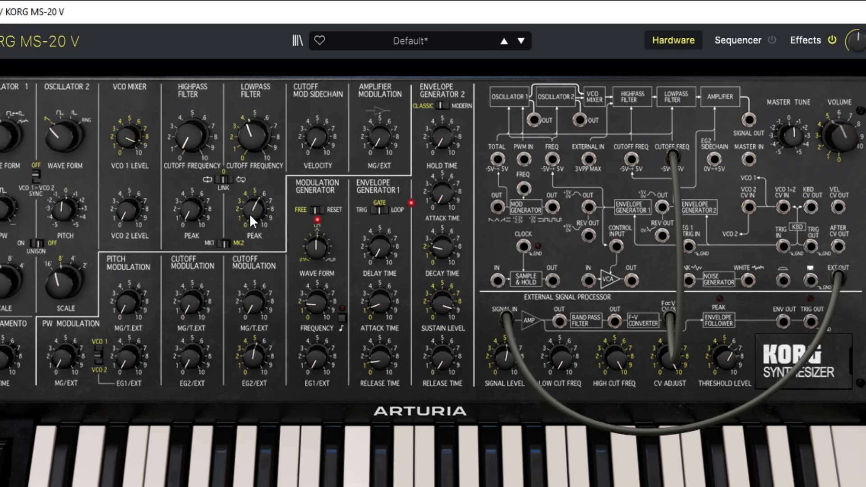
drag(254, 210, 255, 202)
drag(250, 133, 251, 132)
Raise the External Signal Processor's Signal Level and adjust its low cut, high cut and CV Adjust controls.
mouse_move(505, 357)
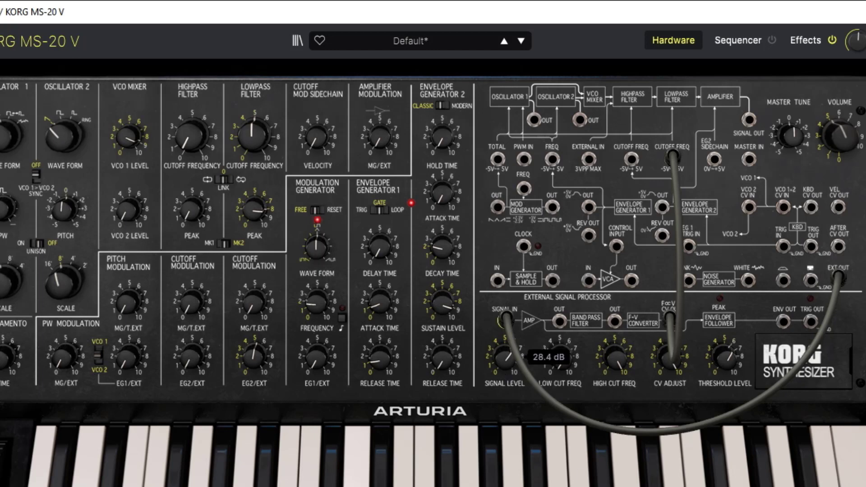
mouse_move(505, 357)
mouse_down()
mouse_move(505, 381)
mouse_move(505, 347)
mouse_up()
drag(614, 359, 614, 379)
mouse_move(561, 357)
mouse_down()
mouse_move(561, 340)
mouse_move(562, 356)
mouse_up()
drag(614, 359, 614, 345)
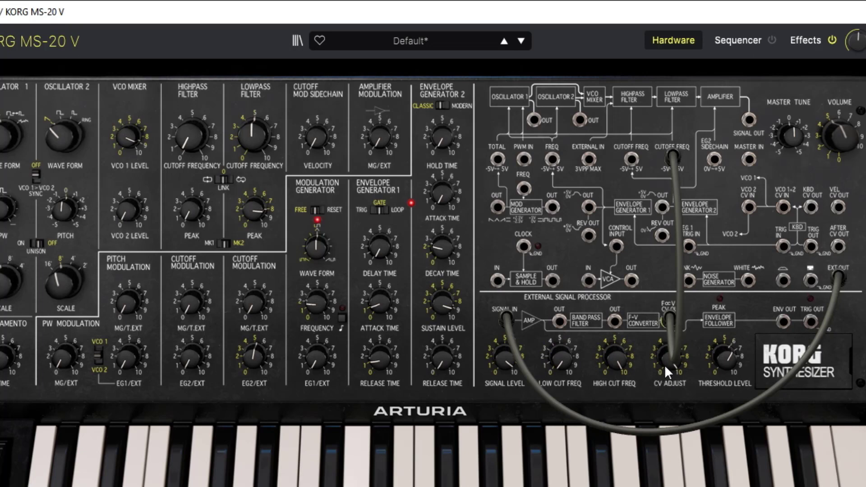
drag(667, 373, 671, 388)
mouse_move(664, 363)
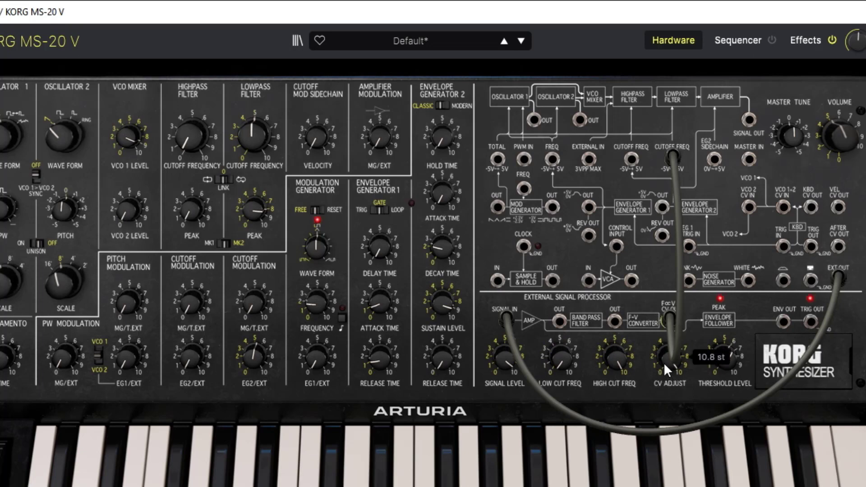
mouse_move(664, 361)
mouse_down()
mouse_move(664, 375)
mouse_move(665, 358)
mouse_up()
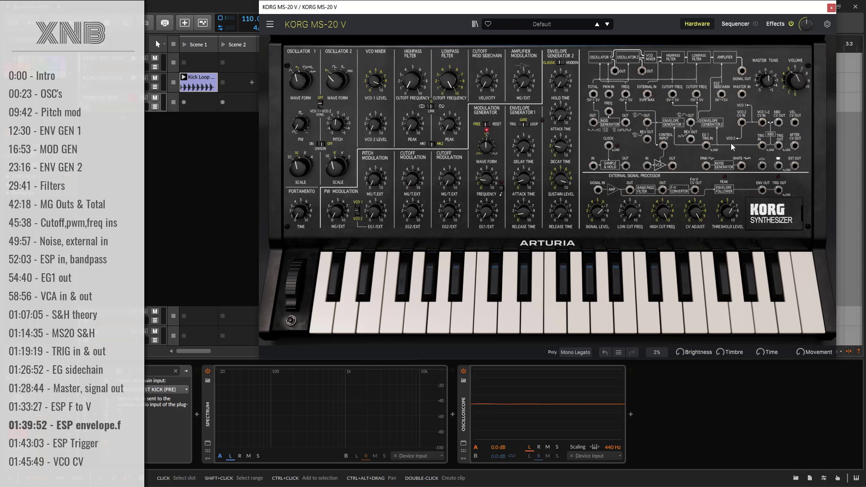
Patch Ext Out to Signal In and the F-V converter's CV Out to the lowpass Cutoff Freq input, and start playback.
drag(794, 165, 598, 189)
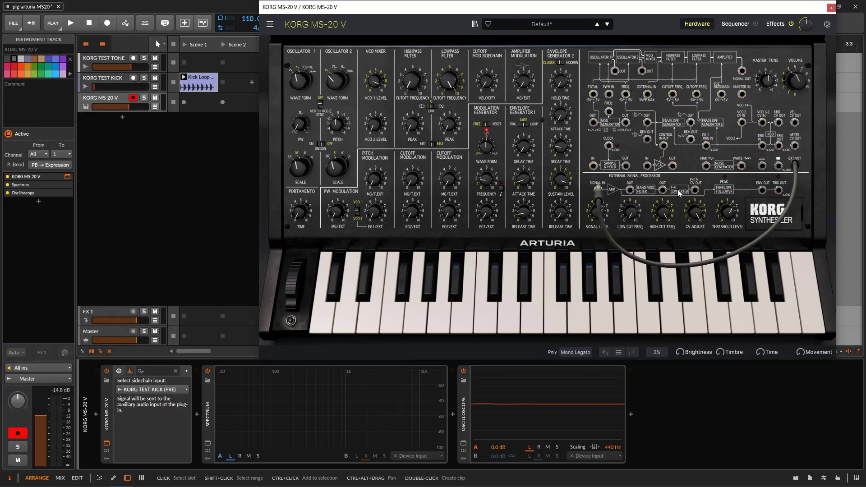
drag(692, 193, 696, 93)
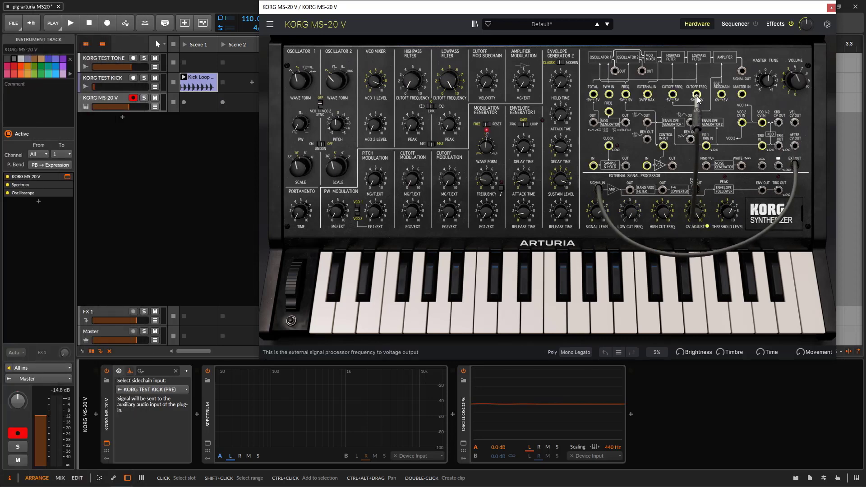
key(space)
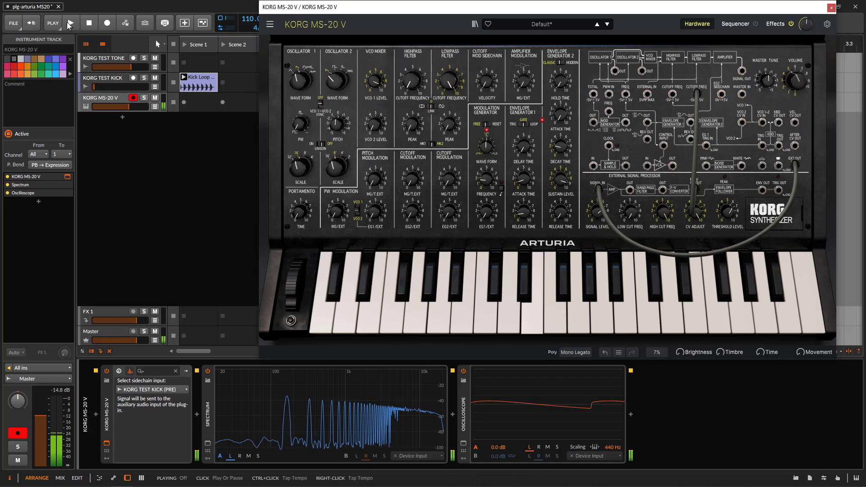
mouse_move(100, 84)
mouse_down()
mouse_move(120, 83)
mouse_move(94, 83)
mouse_up()
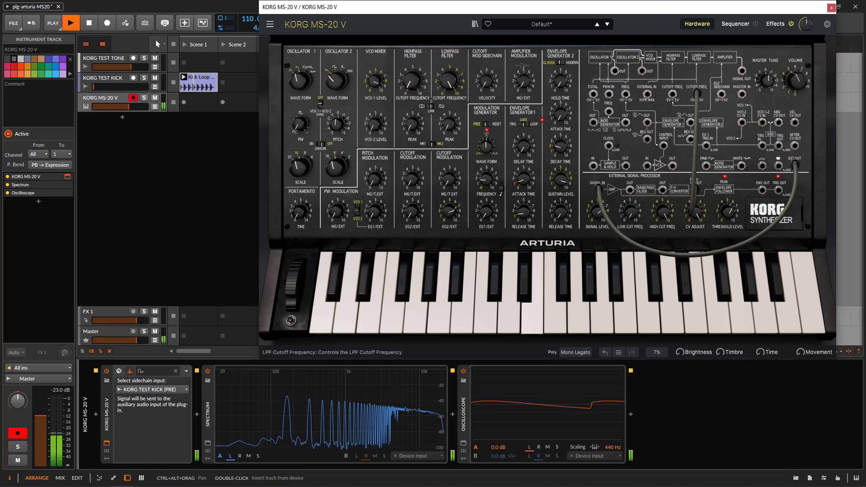
Set the lowpass cutoff to about 5, raise its peak and EG2/EXT amount, and adjust the Signal Level and CV Adjust.
drag(449, 80, 450, 84)
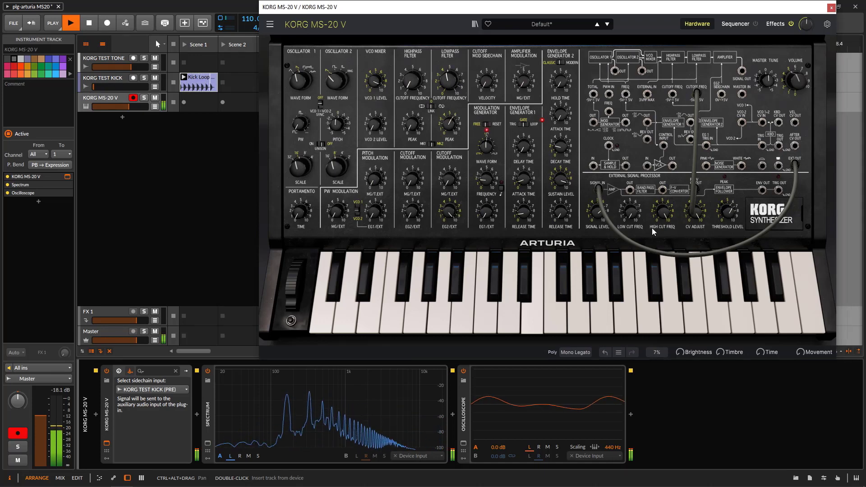
drag(597, 212, 598, 216)
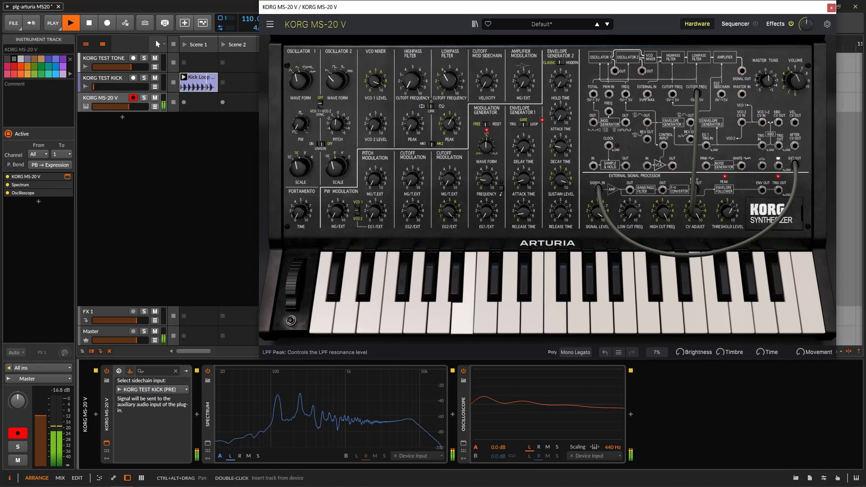
click(449, 123)
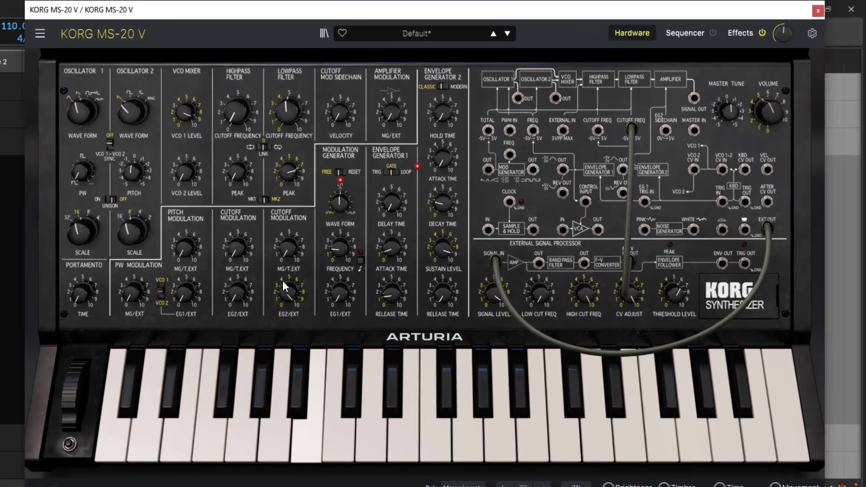
click(284, 285)
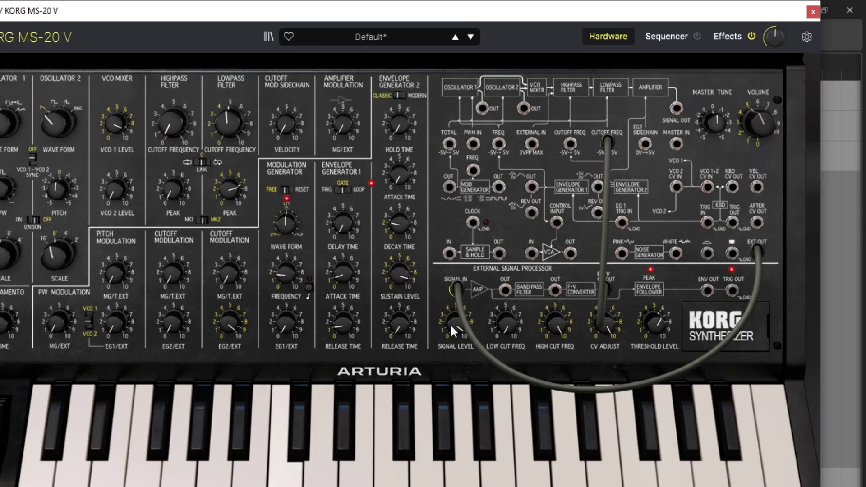
drag(592, 341, 592, 311)
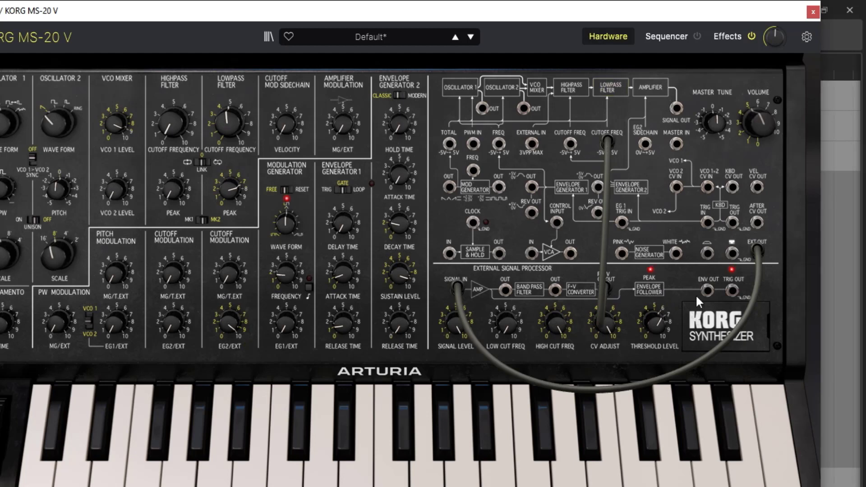
Replace the CV Out cable with one from Env Out to the lowpass Cutoff Freq input, and adjust the Signal Level.
drag(706, 297, 605, 287)
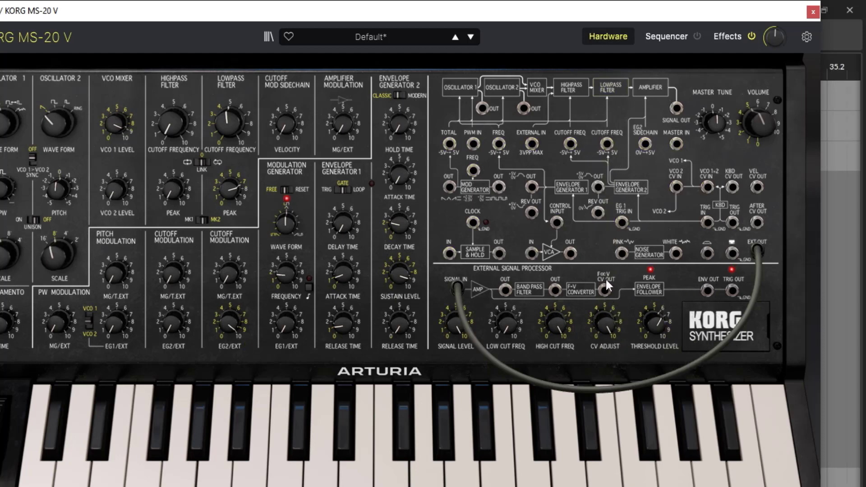
drag(707, 290, 608, 143)
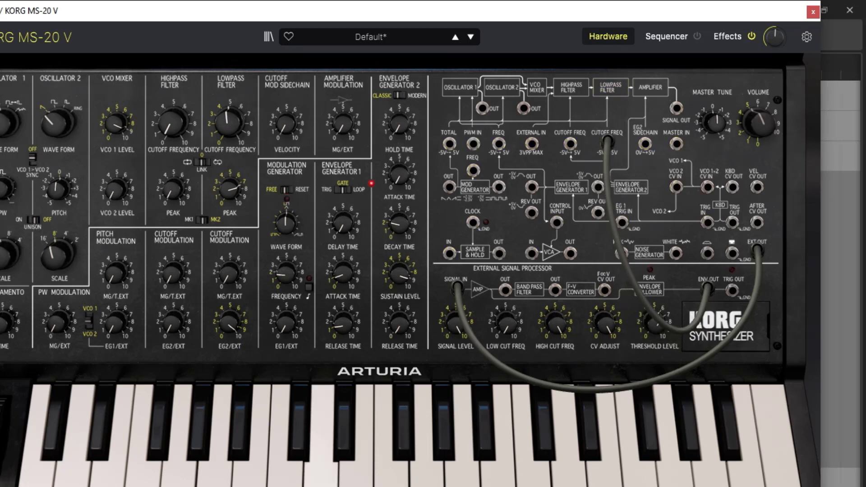
mouse_move(644, 324)
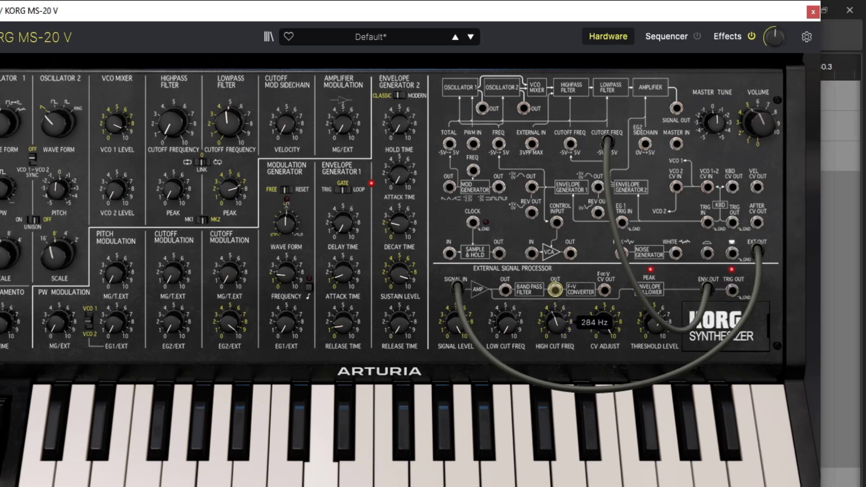
mouse_move(455, 324)
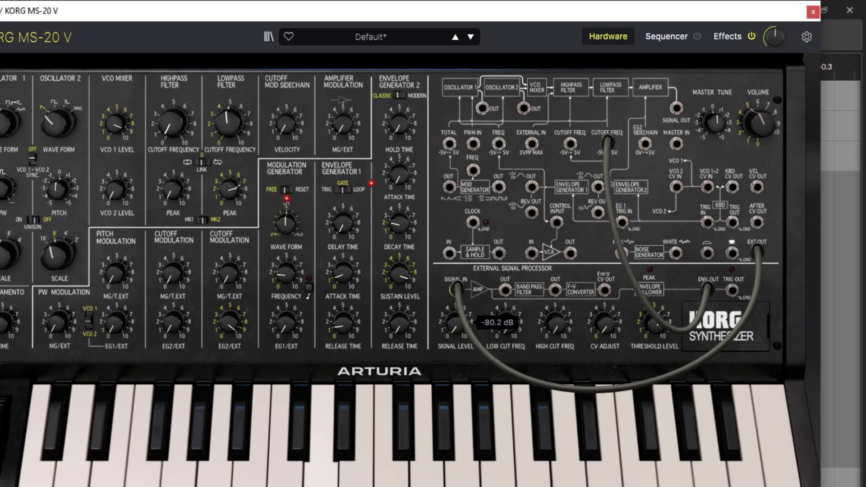
drag(455, 324, 455, 296)
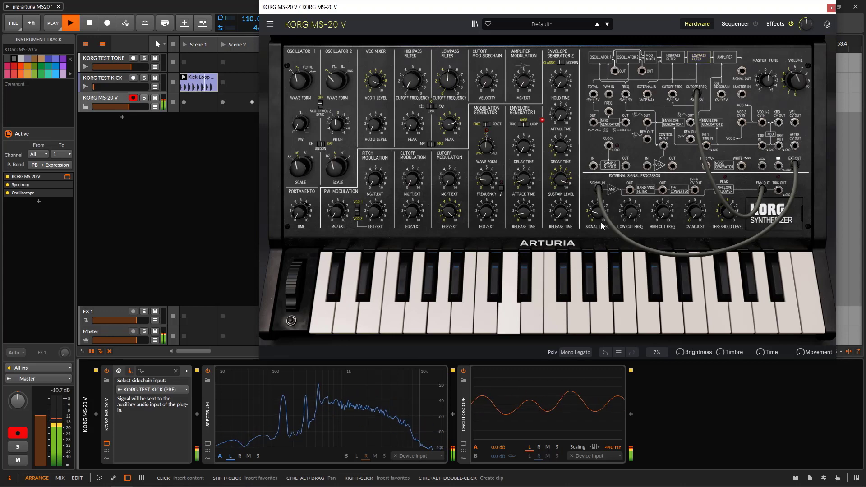
mouse_move(594, 213)
scroll(594, 213, down, 3)
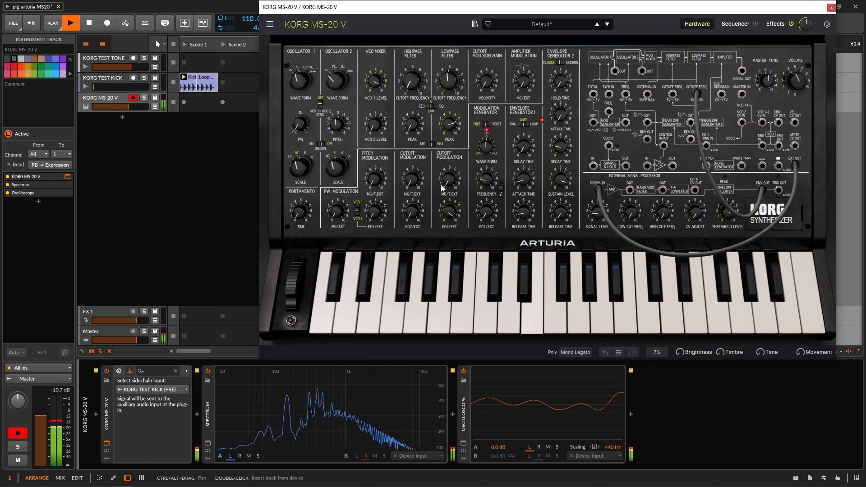
Add MG/T.EXT modulation to the lowpass cutoff and fine-tune the lowpass filter's cutoff frequency and peak.
mouse_move(454, 210)
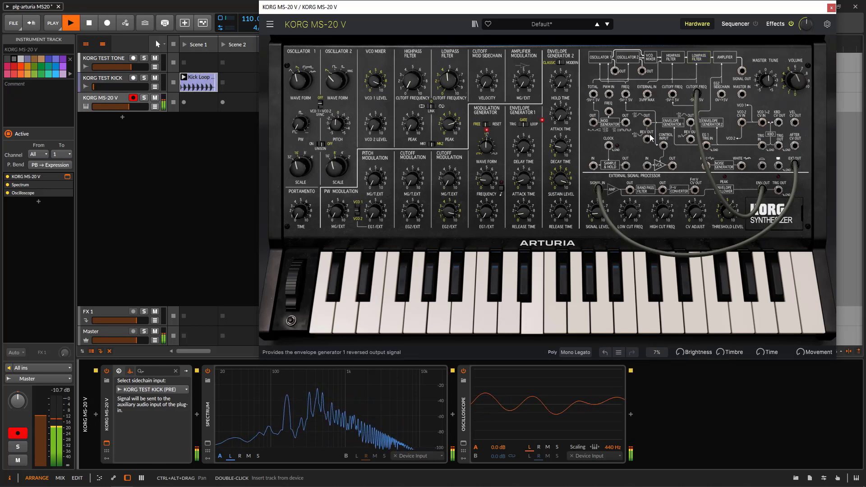
mouse_move(450, 179)
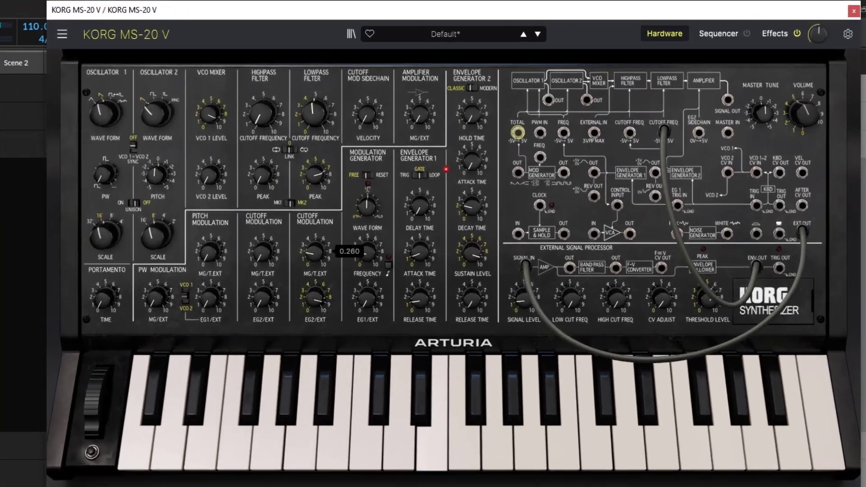
drag(314, 252, 290, 267)
mouse_move(339, 223)
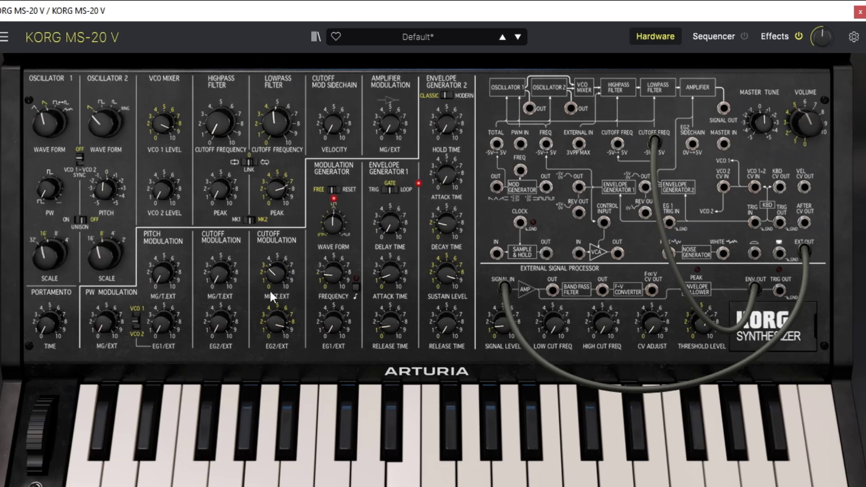
drag(275, 121, 275, 117)
mouse_move(276, 189)
drag(276, 189, 276, 187)
drag(272, 129, 272, 132)
drag(269, 198, 269, 195)
Add slight MG/T.EXT pitch modulation, raise VCO 2 level to 10, and set Oscillator 2 to Ring Mod and Oscillator 1's scale to 32'.
mouse_move(156, 275)
drag(156, 276, 156, 273)
drag(171, 194, 171, 183)
mouse_move(103, 121)
drag(103, 120, 115, 123)
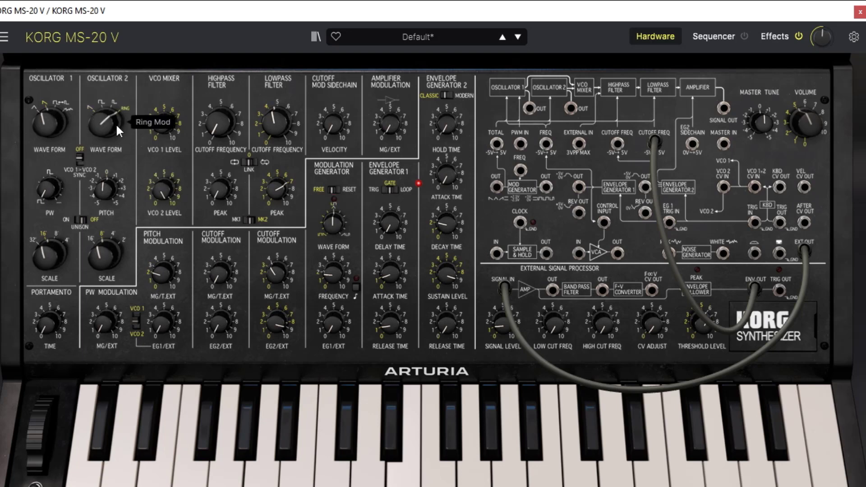
mouse_move(102, 254)
mouse_down()
mouse_move(101, 261)
mouse_move(73, 256)
mouse_move(96, 261)
mouse_up()
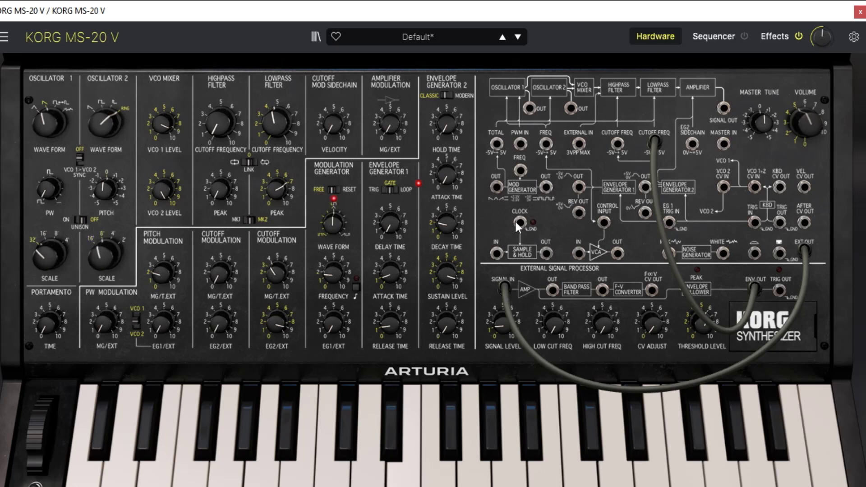
mouse_move(545, 187)
mouse_down()
mouse_move(526, 224)
mouse_move(547, 186)
mouse_up()
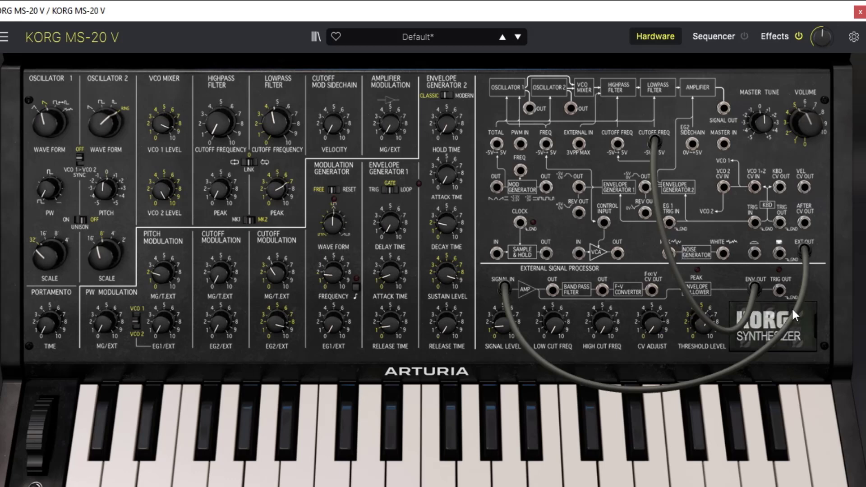
Reload the Default template preset and patch Ext Out to the External Signal Processor's Signal In.
click(417, 41)
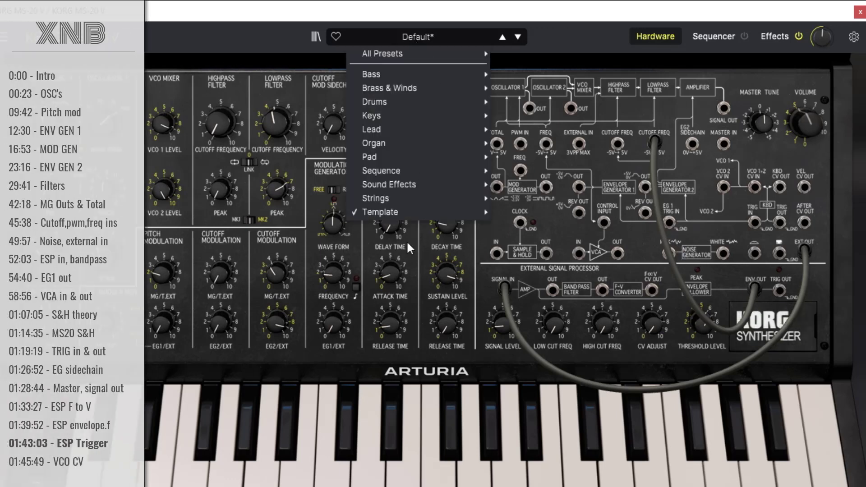
mouse_move(478, 212)
click(518, 212)
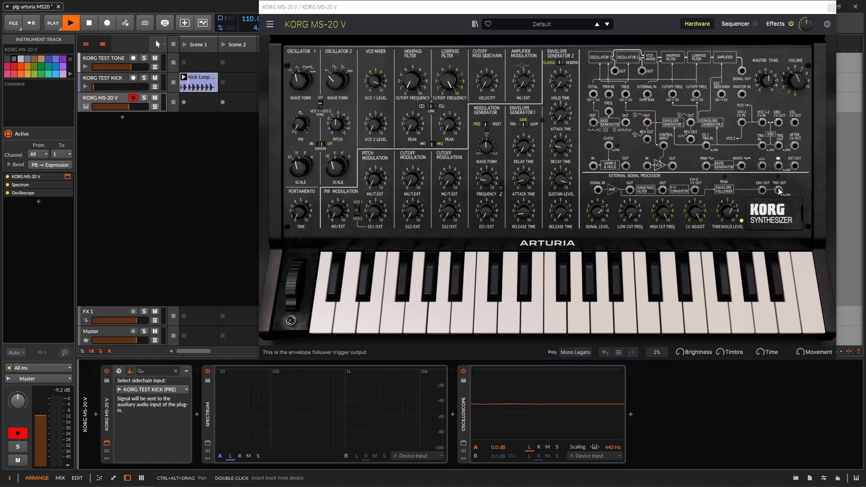
drag(794, 165, 598, 189)
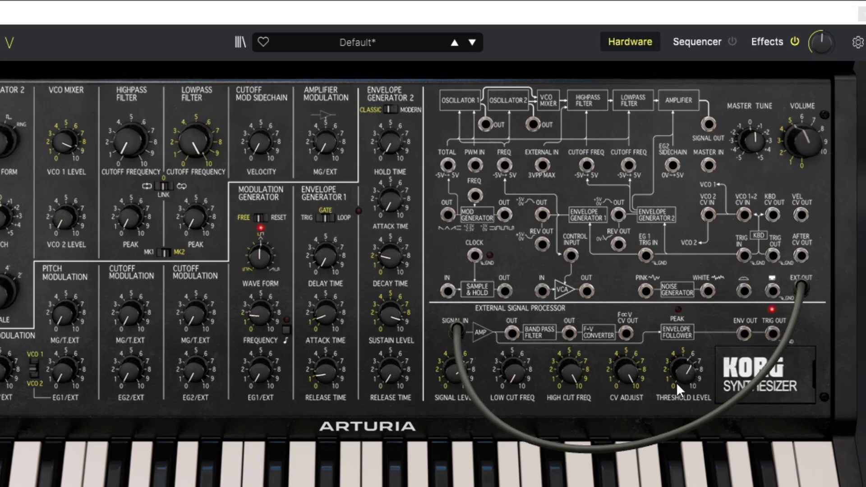
Sweep the envelope follower's Threshold Level, leave it at about 5, and patch its Trig Out to the keyboard Trig In.
drag(676, 383, 676, 437)
drag(691, 386, 691, 331)
drag(677, 372, 682, 415)
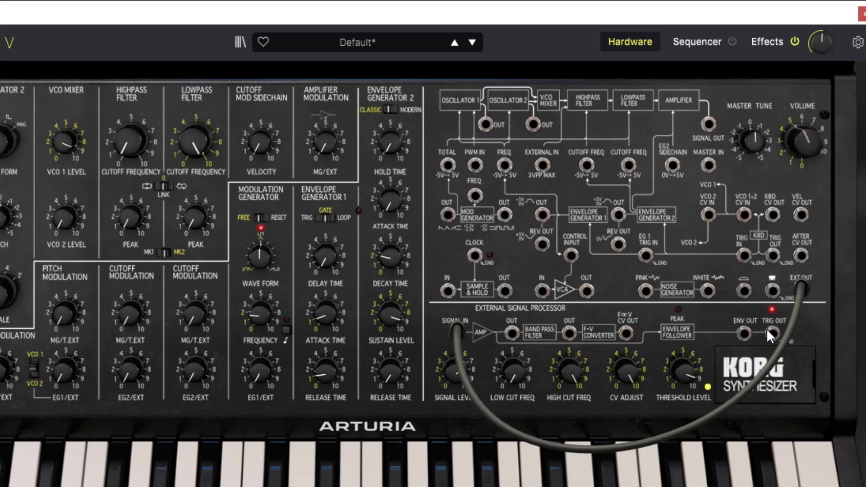
drag(682, 373, 682, 348)
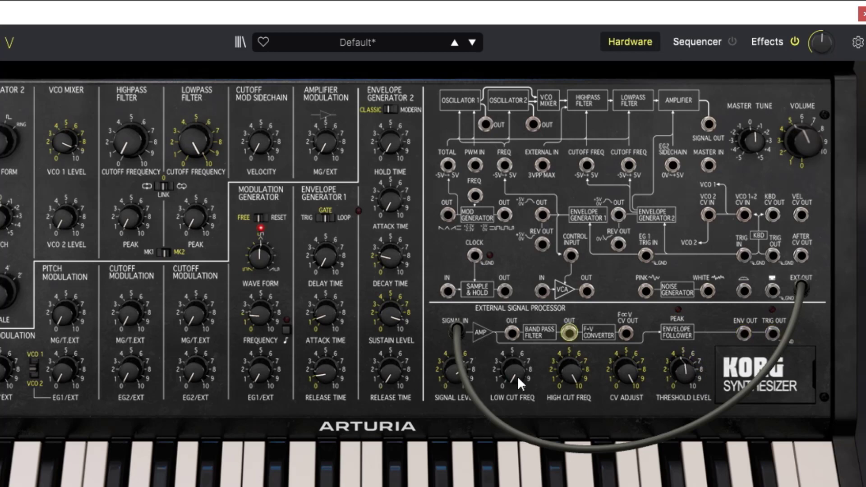
drag(774, 331, 743, 253)
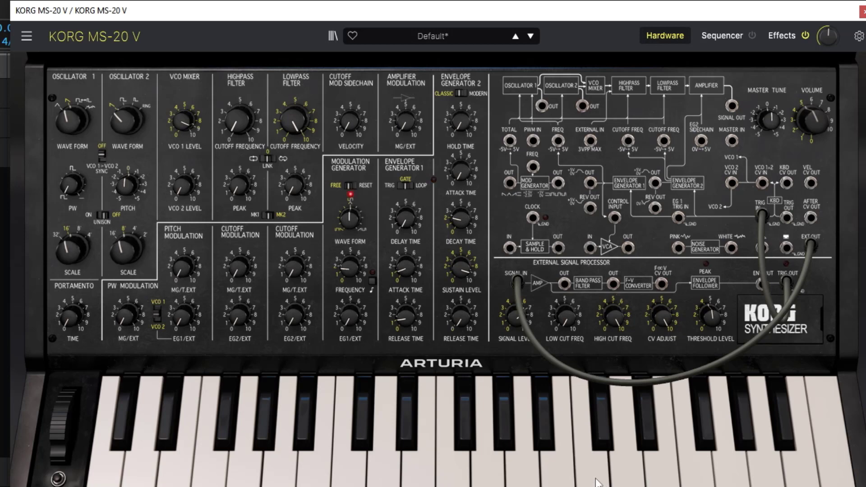
Play single low and high notes across the keyboard to hear the sound's pitch range.
click(371, 485)
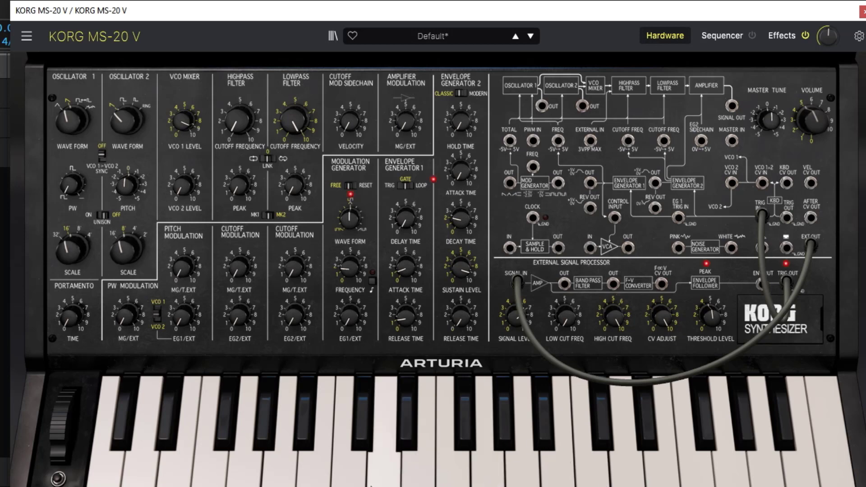
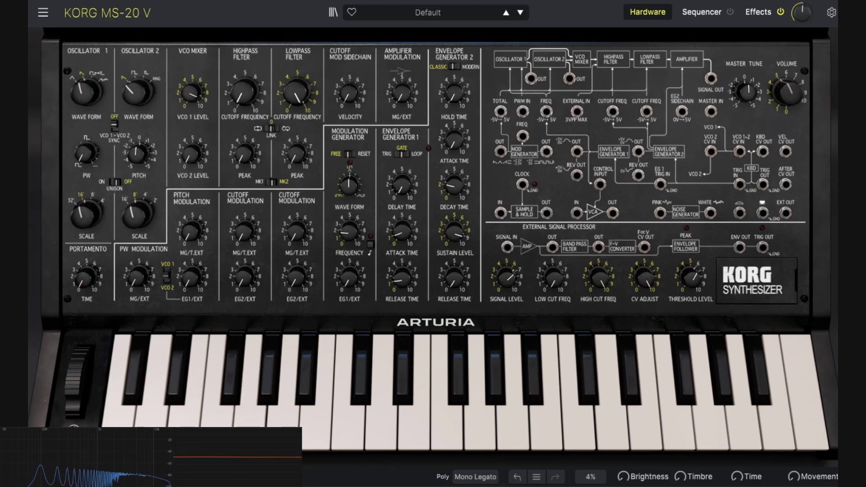
click(311, 445)
click(584, 433)
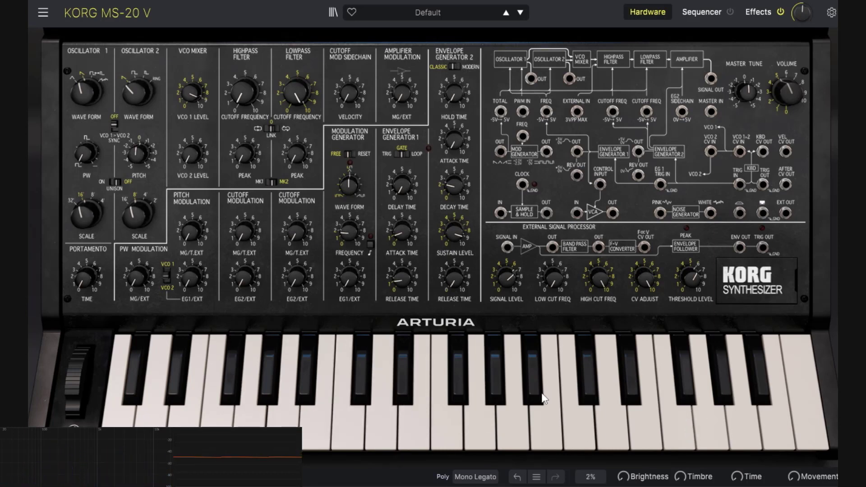
click(318, 432)
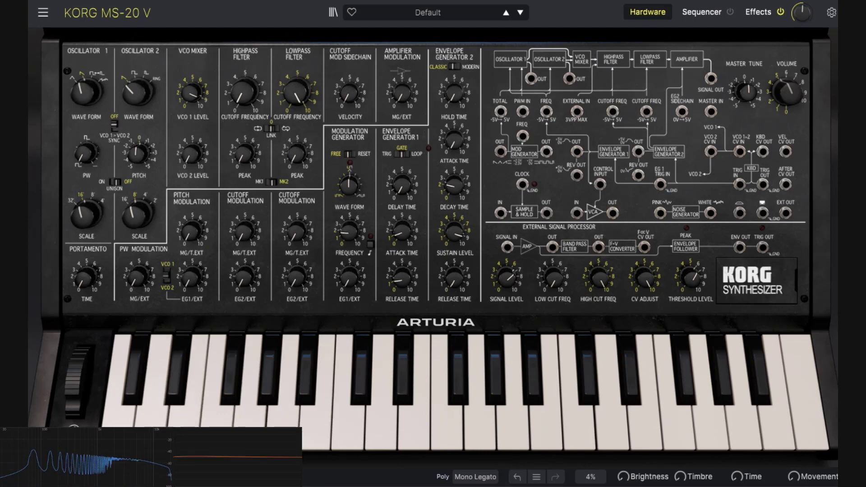
drag(536, 419, 629, 417)
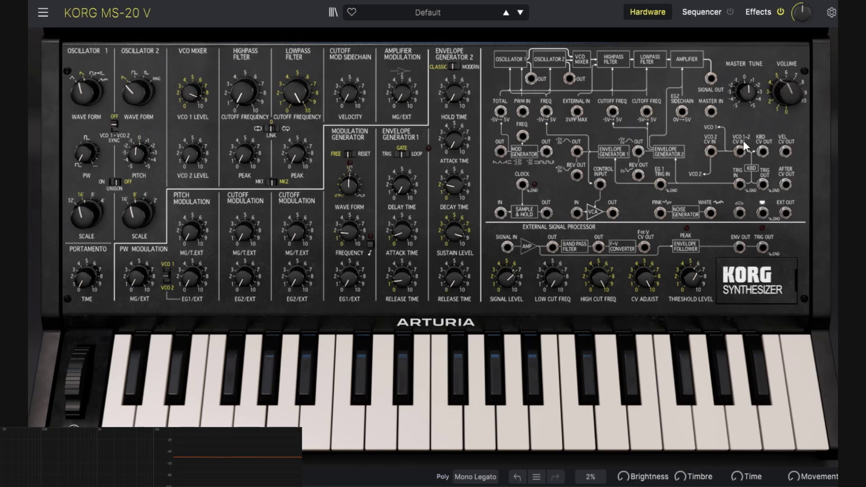
drag(742, 150, 718, 154)
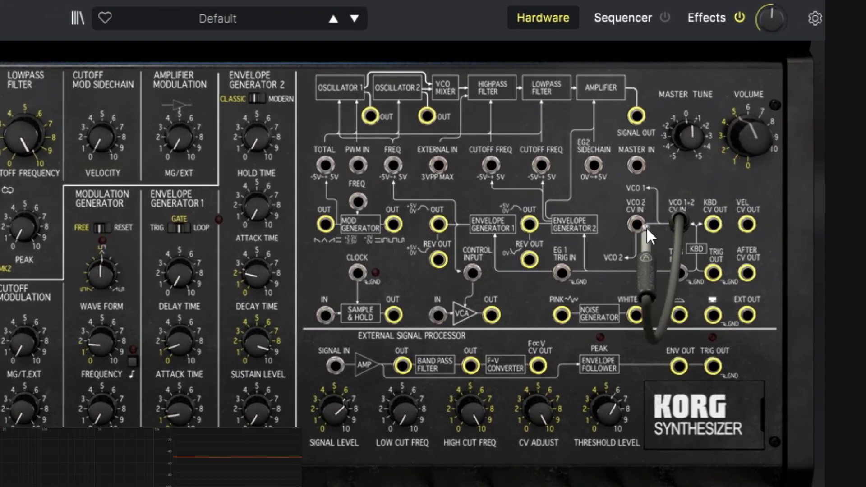
drag(645, 226, 681, 218)
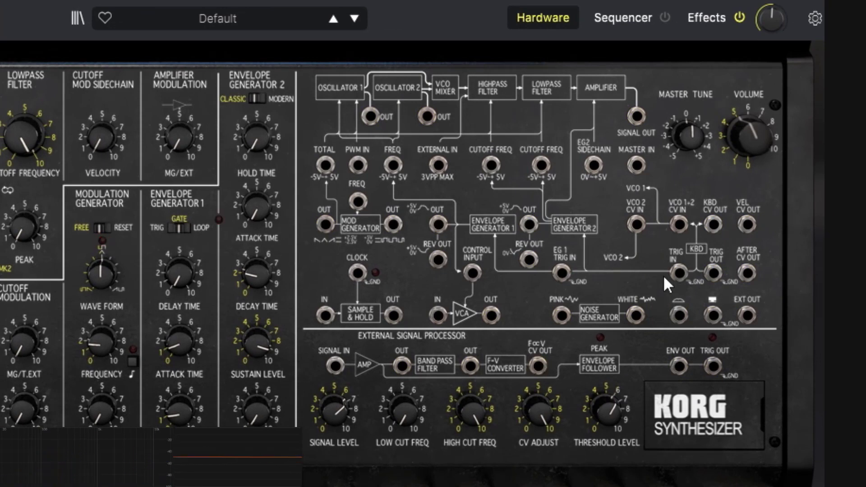
click(678, 223)
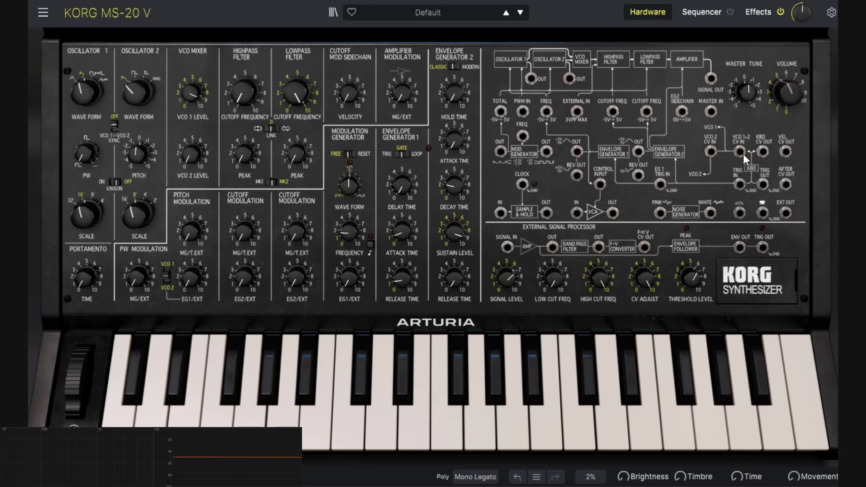
drag(740, 150, 742, 151)
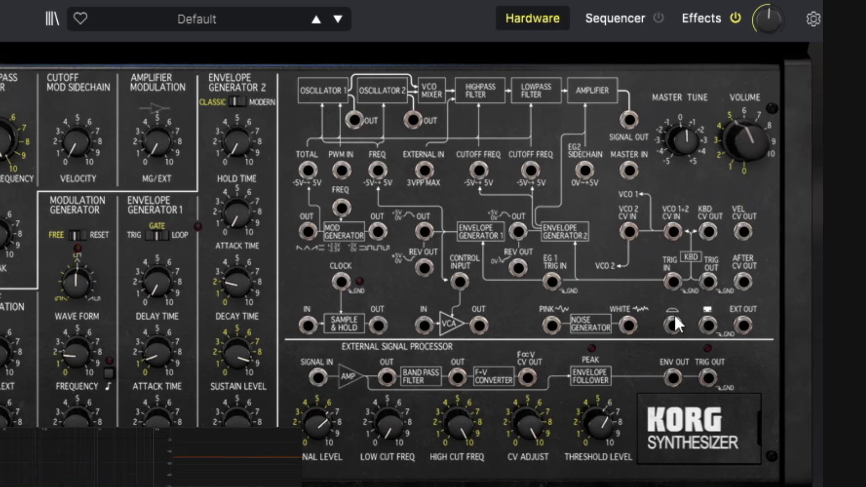
Patch VCO 1+2 CV In to the modulation generator's triangle/saw Out and play a few notes.
drag(672, 232, 307, 232)
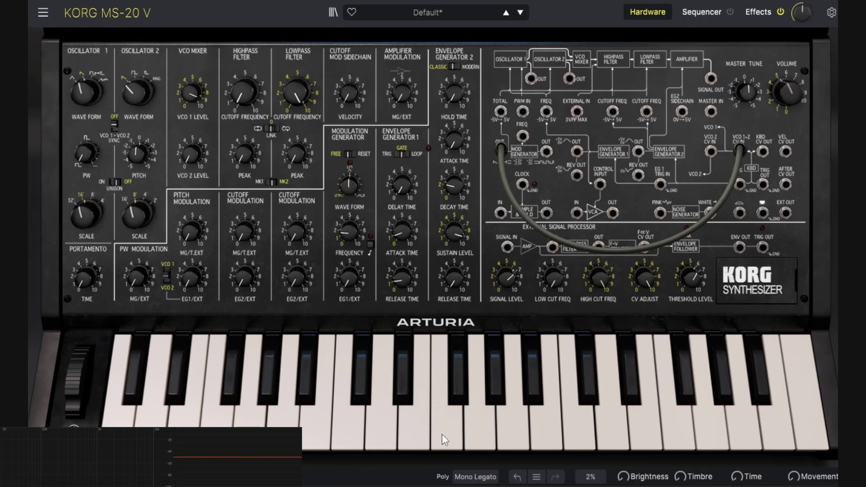
drag(338, 419, 347, 418)
mouse_move(737, 184)
mouse_down()
mouse_move(653, 196)
mouse_move(715, 205)
mouse_move(742, 185)
mouse_up()
mouse_move(428, 423)
mouse_down()
mouse_move(766, 424)
mouse_move(189, 406)
mouse_move(141, 423)
mouse_move(500, 383)
mouse_move(700, 420)
mouse_move(733, 380)
mouse_move(485, 437)
mouse_move(458, 434)
mouse_move(460, 381)
mouse_up()
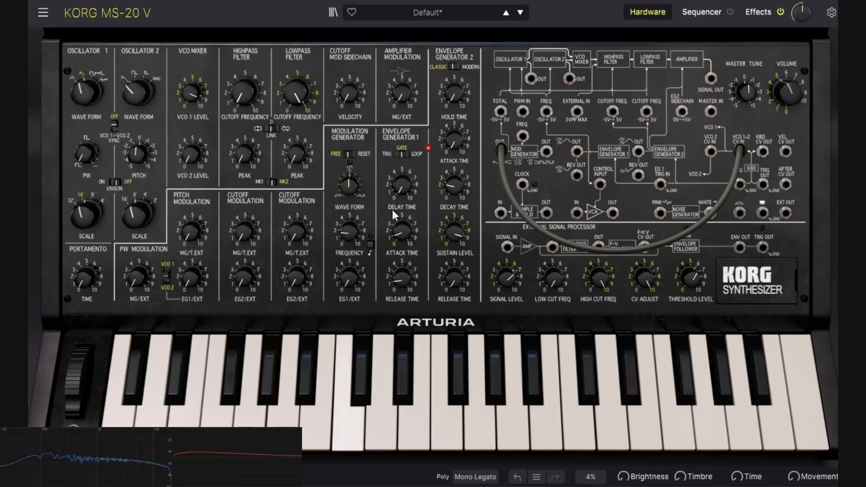
Raise the modulation generator's frequency to about 2 and set its waveform to 5.36.
drag(353, 233, 356, 176)
mouse_move(356, 186)
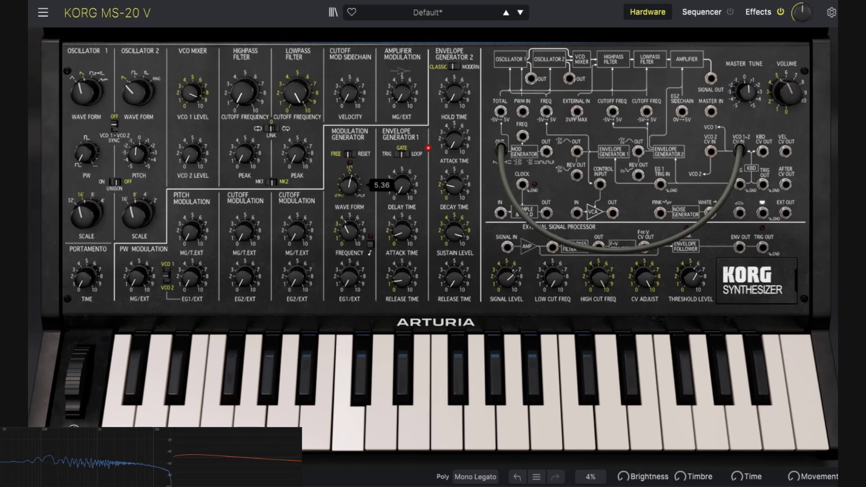
mouse_move(352, 232)
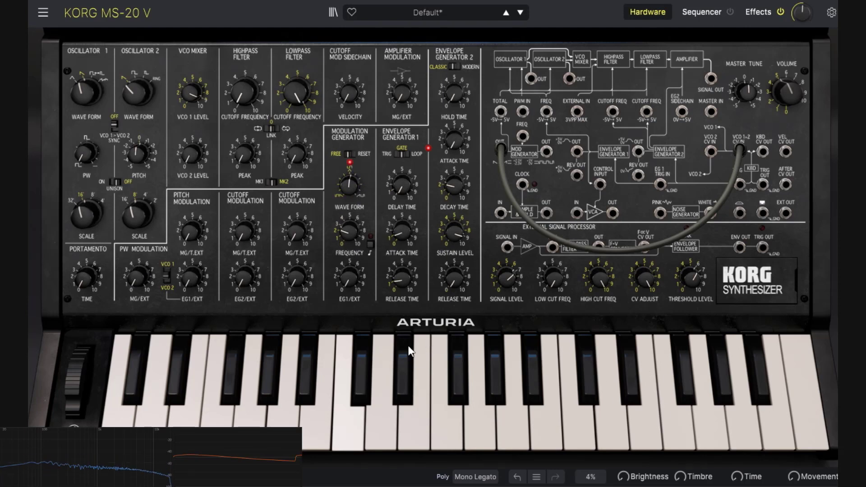
Unplug the modulation generator cable and patch the control wheel output to VCO 1+2 CV In.
click(739, 149)
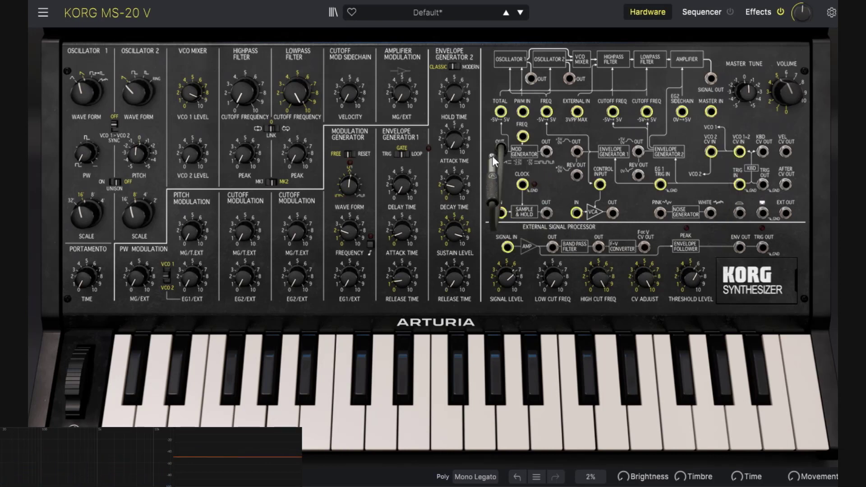
click(502, 149)
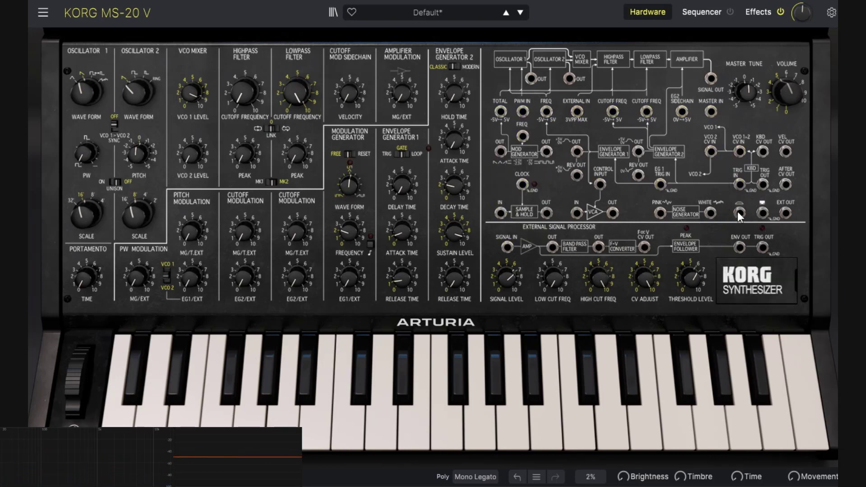
drag(740, 217, 739, 152)
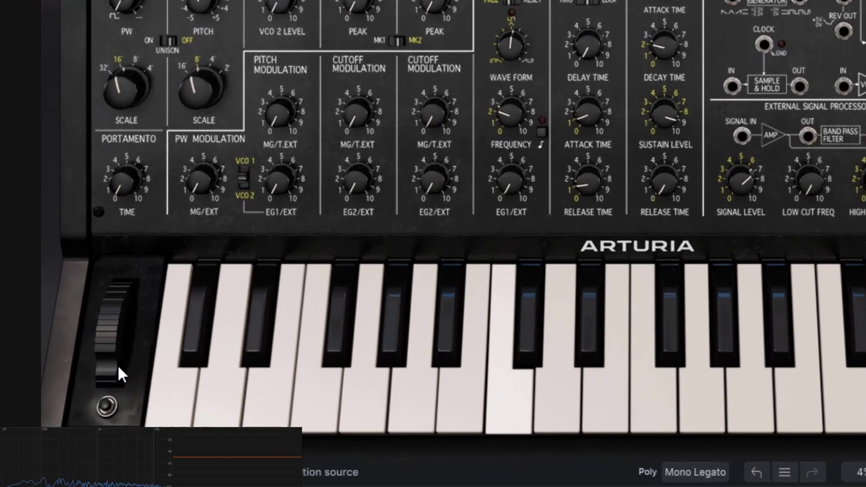
Sweep the control wheel up to 1.00 and back while playing notes to hear both oscillators' pitch change.
mouse_move(76, 406)
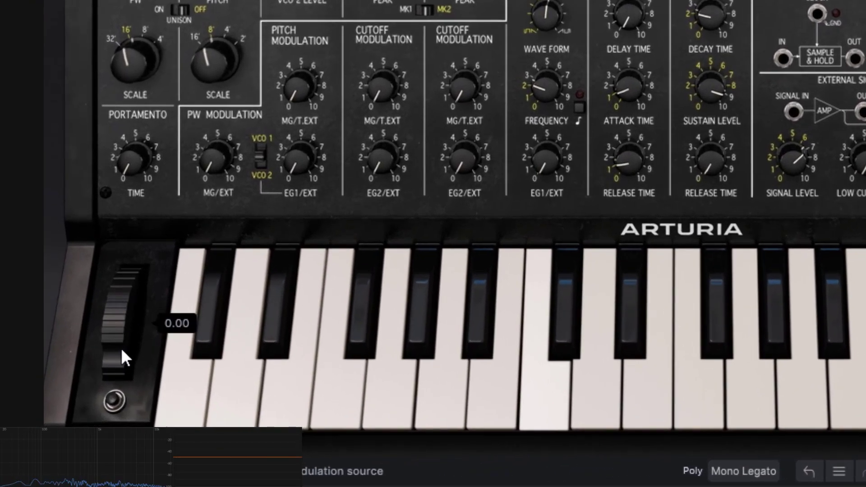
drag(121, 354, 121, 284)
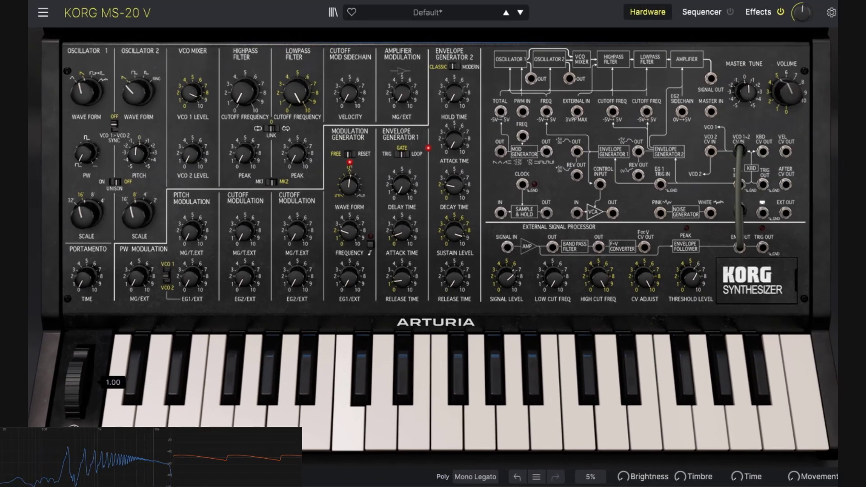
mouse_move(75, 361)
mouse_down()
mouse_move(74, 390)
mouse_move(62, 355)
mouse_up()
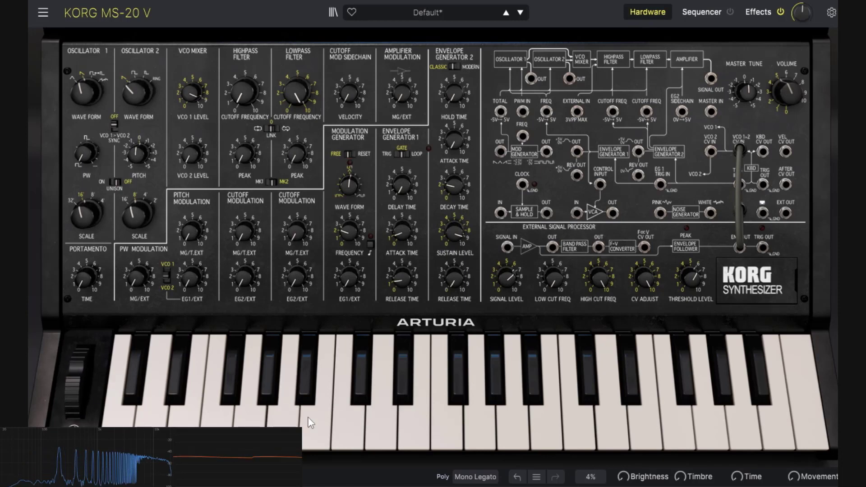
click(498, 438)
click(283, 415)
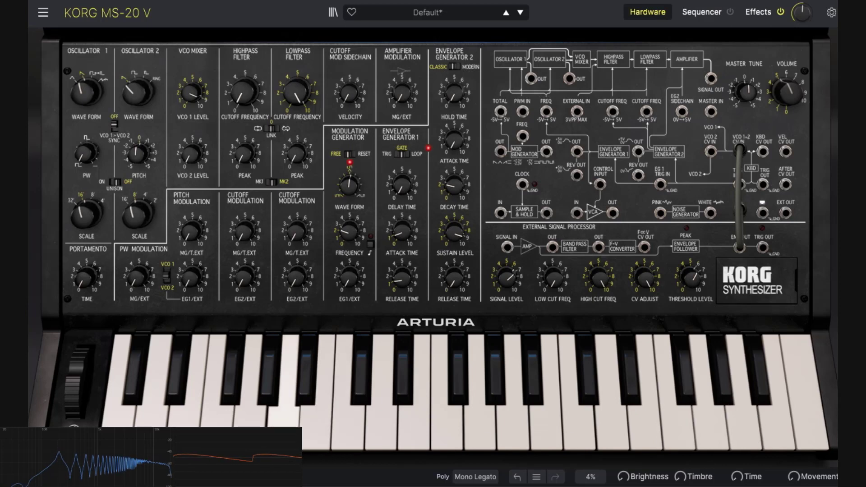
click(218, 415)
click(320, 414)
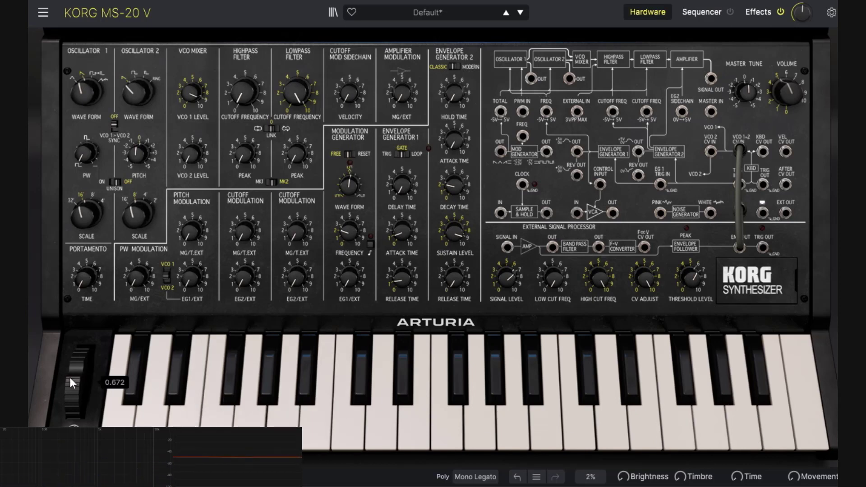
drag(76, 374, 77, 359)
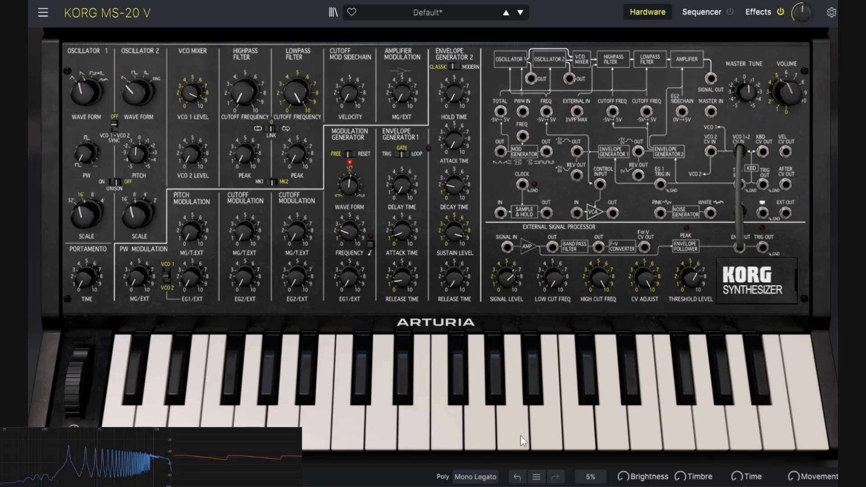
mouse_move(79, 373)
mouse_move(79, 373)
mouse_down()
mouse_move(78, 387)
mouse_move(79, 361)
mouse_move(78, 382)
mouse_move(79, 374)
mouse_up()
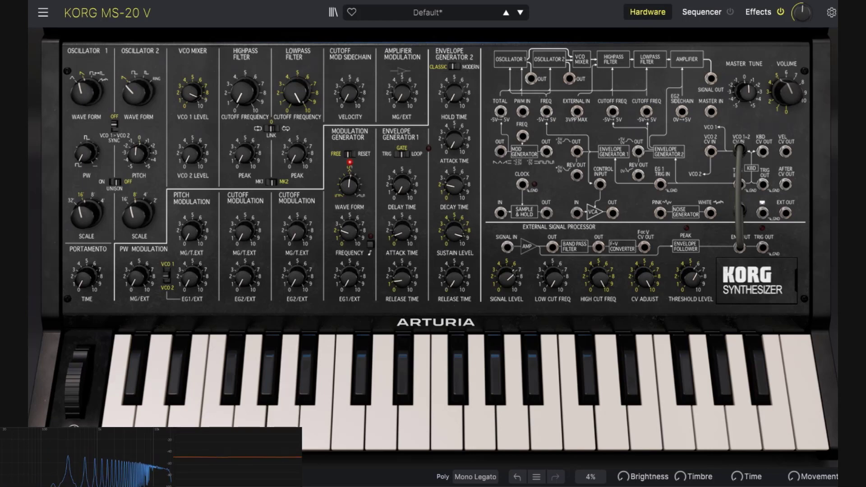
Move the control wheel patch to VCO 2 CV In and raise the VCO 2 level to about 8, testing with the wheel.
drag(746, 151, 744, 215)
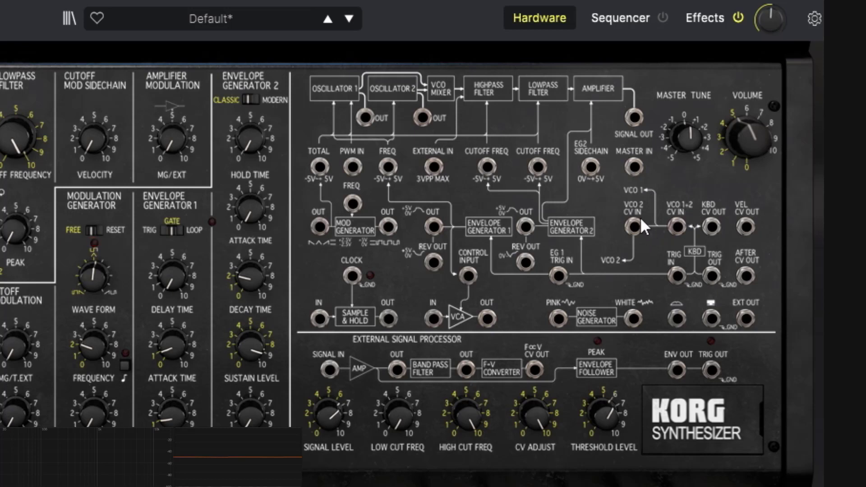
drag(674, 316, 650, 246)
drag(680, 317, 633, 225)
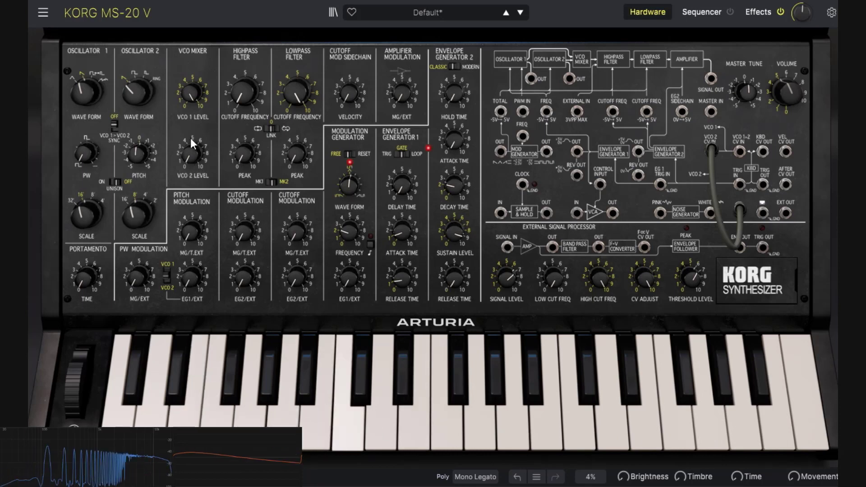
drag(190, 138, 190, 118)
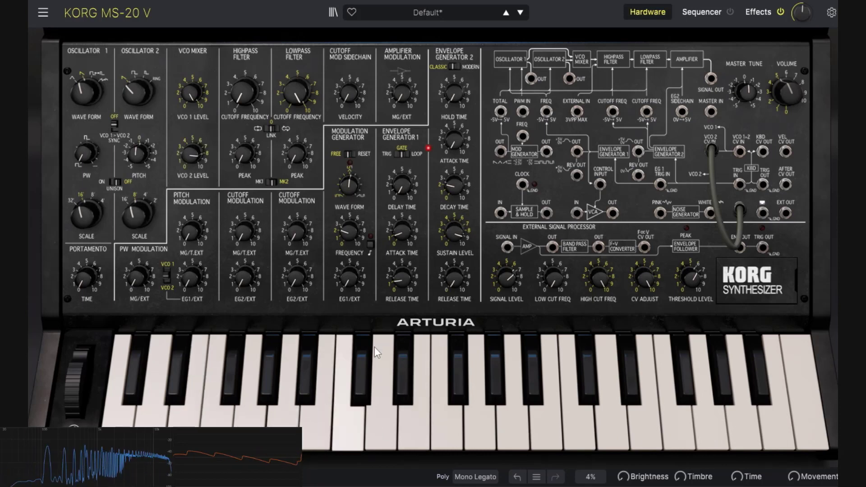
drag(75, 353, 103, 397)
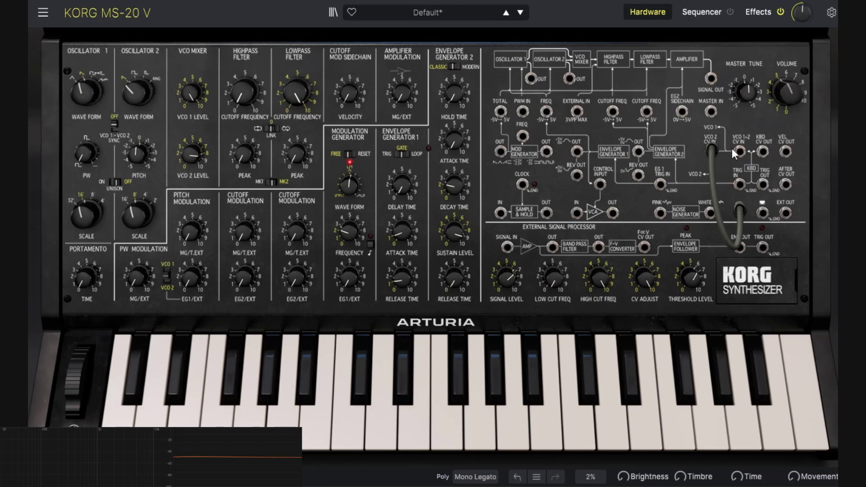
Unplug the wheel cable from VCO 2 CV In and set the lowpass cutoff to about 5 and its peak to about 6.
drag(714, 145, 755, 184)
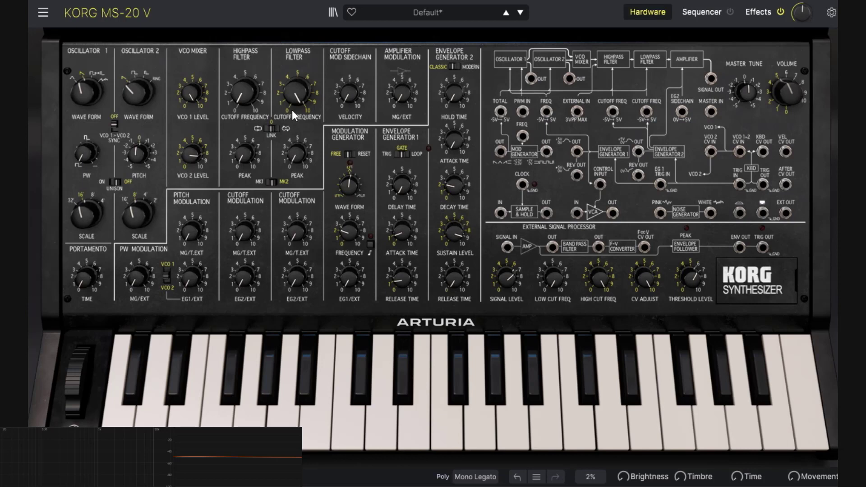
mouse_move(293, 96)
drag(346, 96, 346, 90)
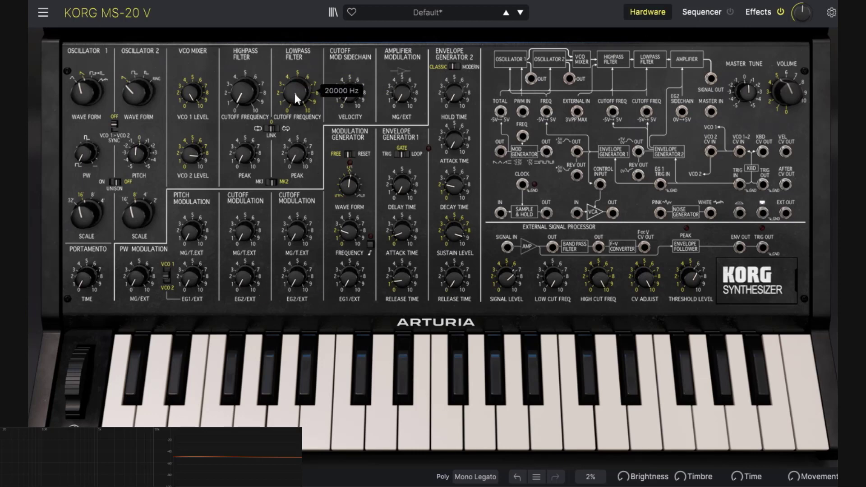
drag(302, 88, 302, 103)
drag(296, 153, 292, 114)
drag(297, 155, 296, 151)
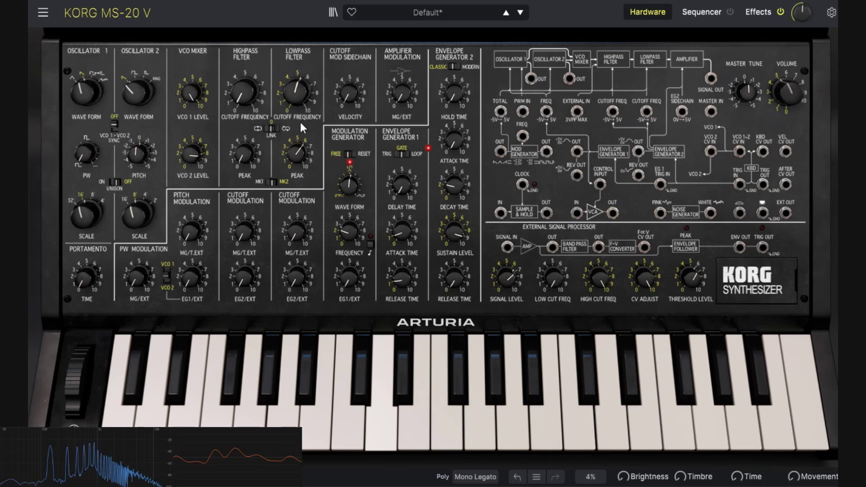
drag(294, 99, 294, 103)
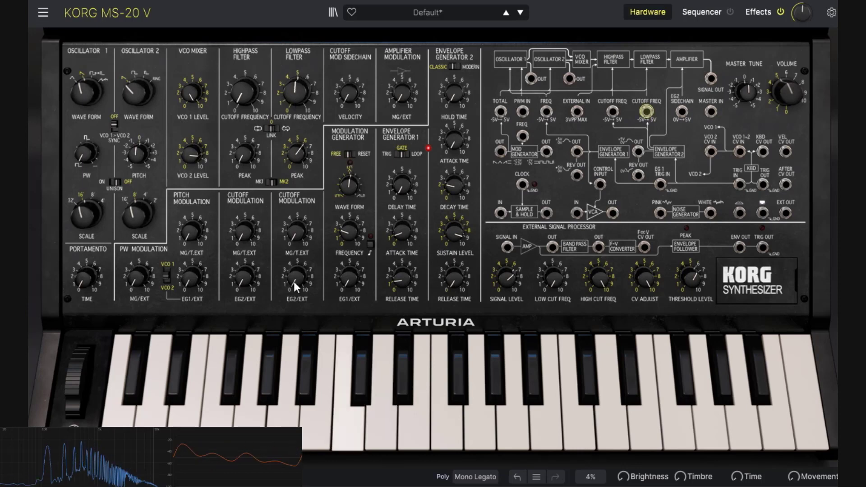
Sweep the lowpass filter's EG2/EXT cutoff modulation up and return it to 0.
mouse_move(294, 283)
drag(293, 282, 294, 239)
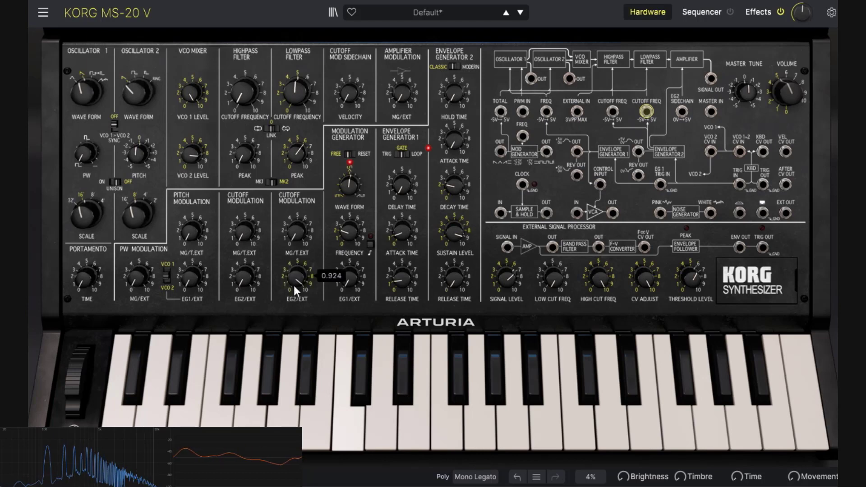
drag(293, 283, 293, 321)
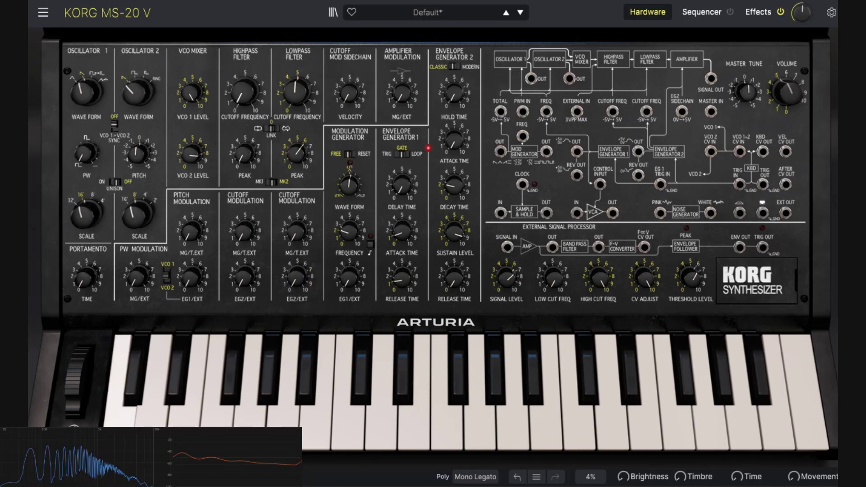
Play notes along the keyboard and raise the lowpass filter's peak to 0.728.
mouse_move(145, 424)
mouse_down()
mouse_move(233, 430)
mouse_move(252, 388)
mouse_up()
mouse_move(303, 149)
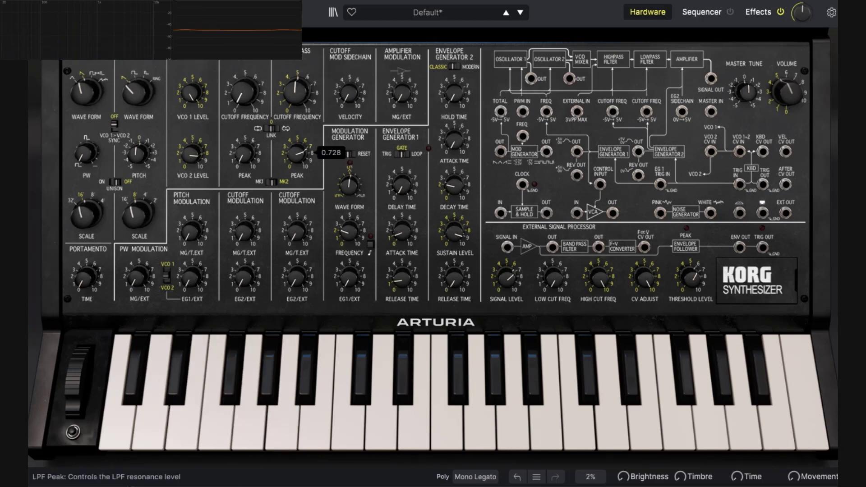
click(126, 417)
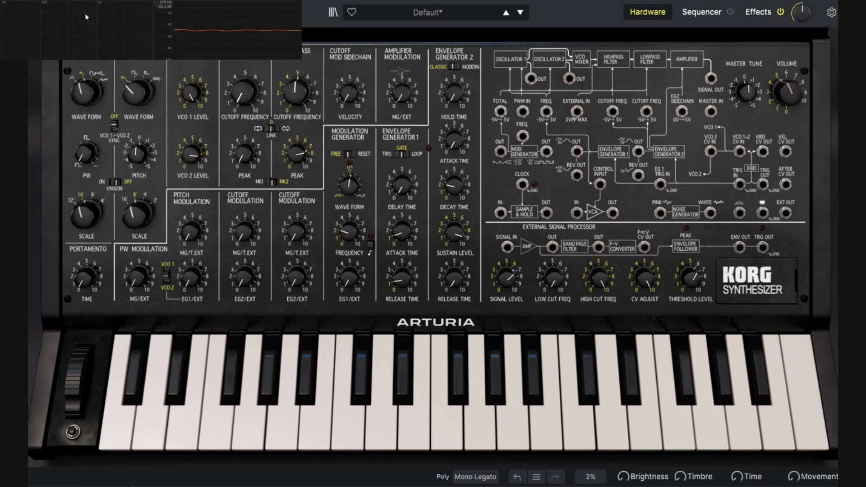
Play notes back and forth between the lowest and highest keys to hear the unpatched lowpass filter across the keyboard.
click(127, 439)
mouse_move(126, 440)
mouse_down()
mouse_move(204, 430)
mouse_move(415, 443)
mouse_move(809, 432)
mouse_move(739, 434)
mouse_up()
click(644, 426)
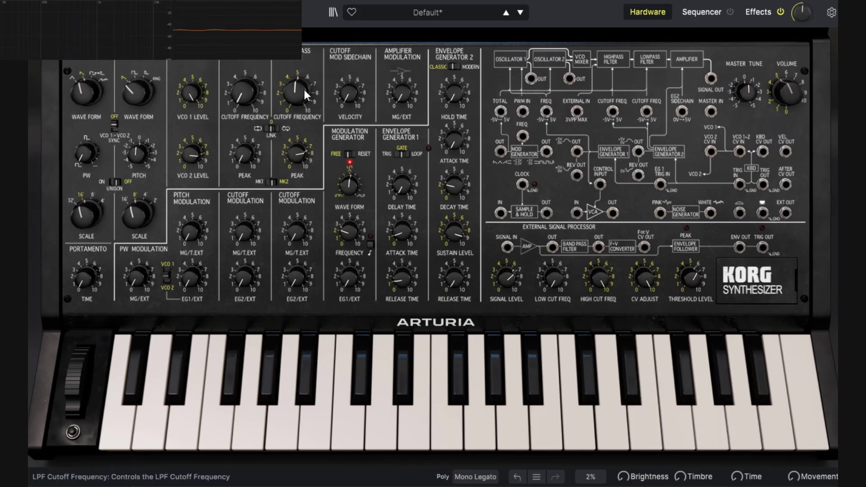
drag(310, 149, 302, 156)
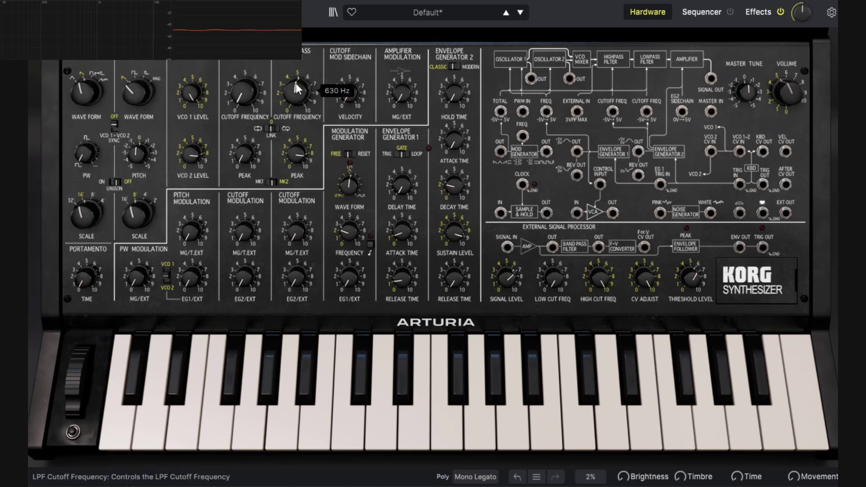
click(811, 411)
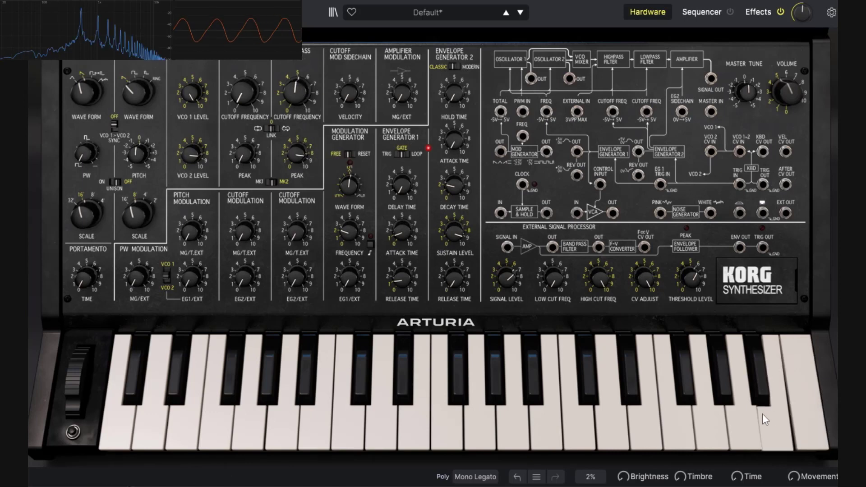
click(378, 413)
drag(377, 413, 125, 424)
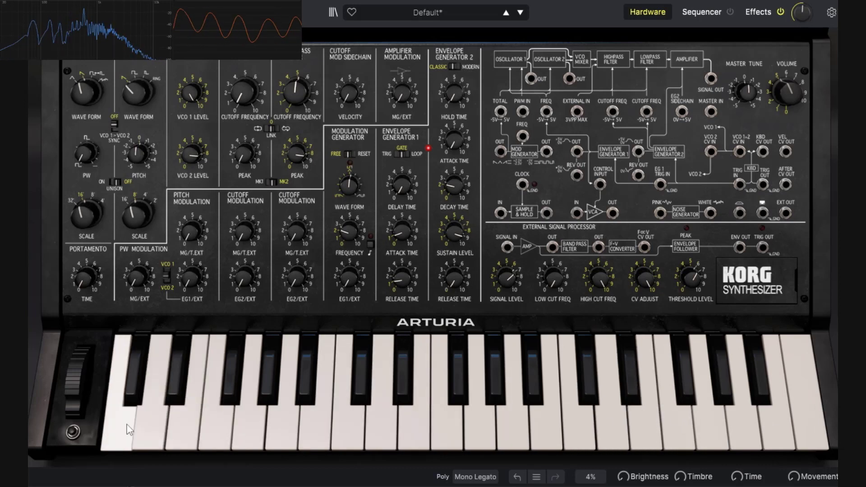
click(217, 430)
click(381, 424)
click(675, 428)
click(804, 429)
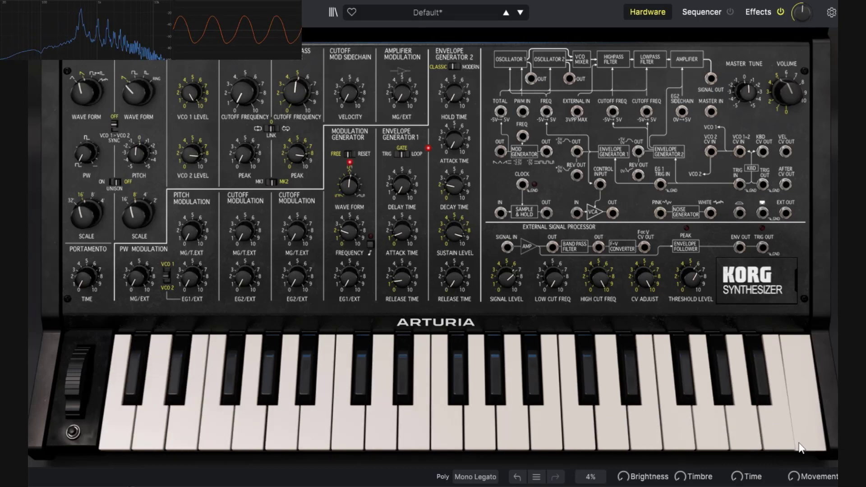
click(803, 428)
click(633, 437)
click(349, 433)
click(185, 420)
click(126, 423)
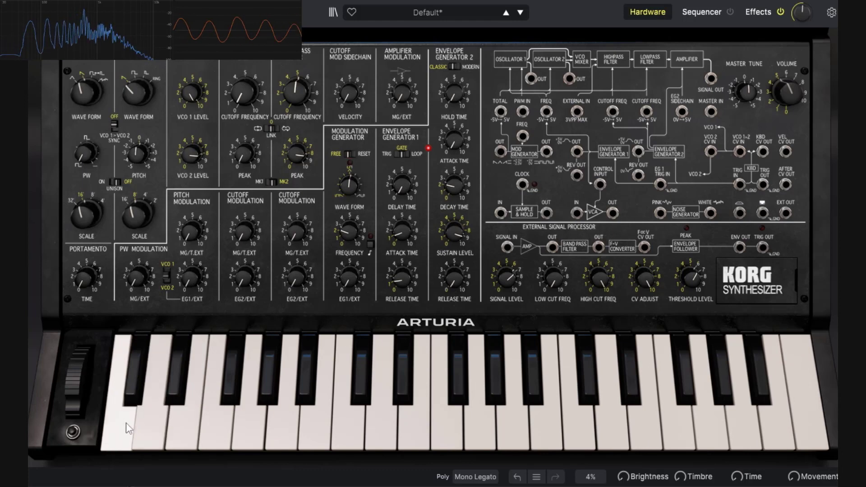
click(343, 406)
click(761, 431)
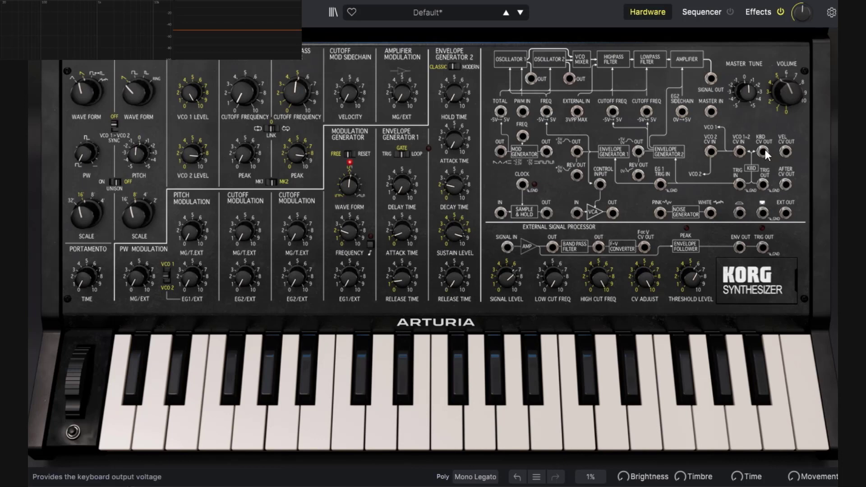
Patch KBD CV Out into the lowpass Cutoff Freq input, raise its EG2/EXT modulation to about 5, and play rising notes.
mouse_move(293, 99)
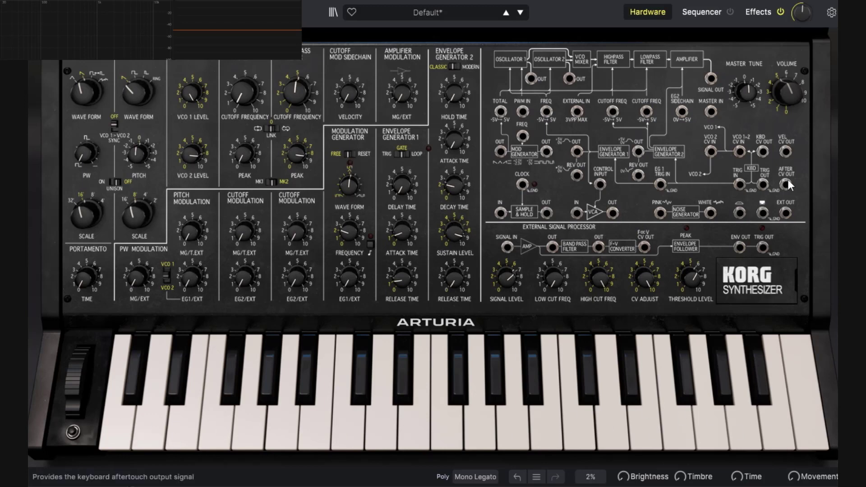
drag(762, 155, 646, 111)
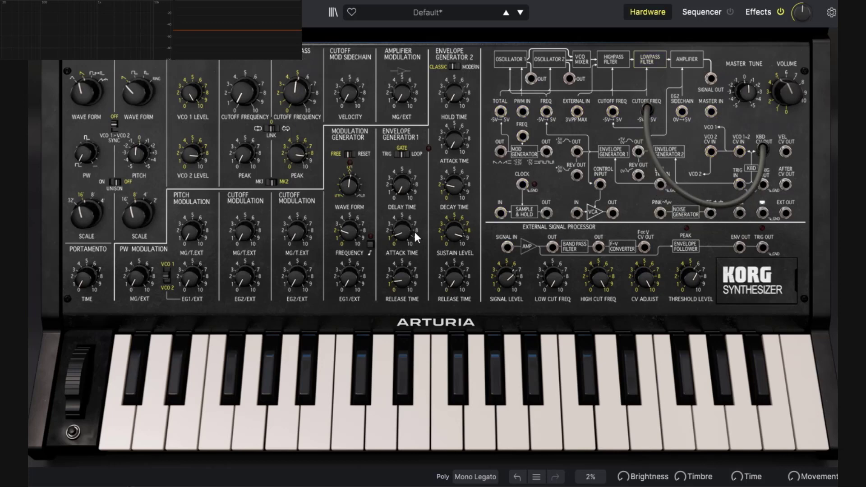
mouse_move(299, 285)
mouse_down()
mouse_move(299, 263)
mouse_move(297, 278)
mouse_up()
click(297, 154)
click(112, 444)
click(118, 434)
mouse_move(121, 426)
mouse_down()
mouse_move(543, 439)
mouse_move(805, 431)
mouse_move(412, 425)
mouse_up()
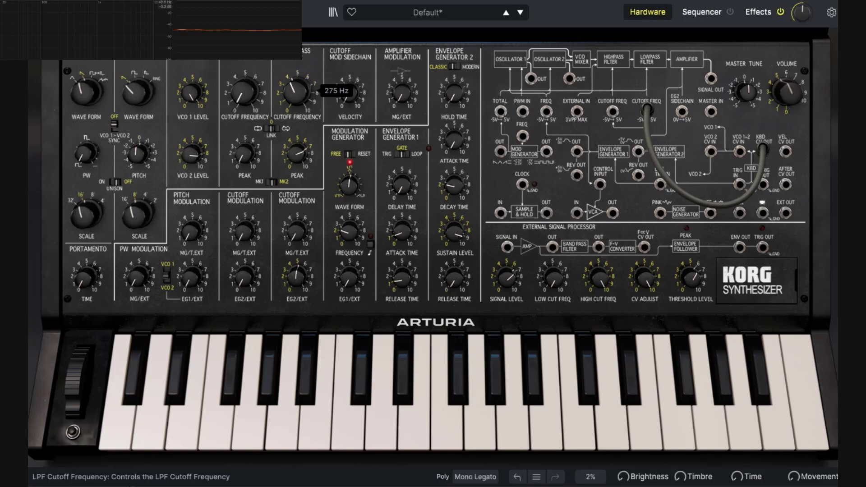
Play high and low notes, unplugging and reconnecting the KBD CV Out cable at the lowpass Cutoff Freq input to compare keyboard tracking.
mouse_move(803, 425)
mouse_down()
mouse_move(197, 415)
mouse_move(638, 429)
mouse_move(801, 421)
mouse_up()
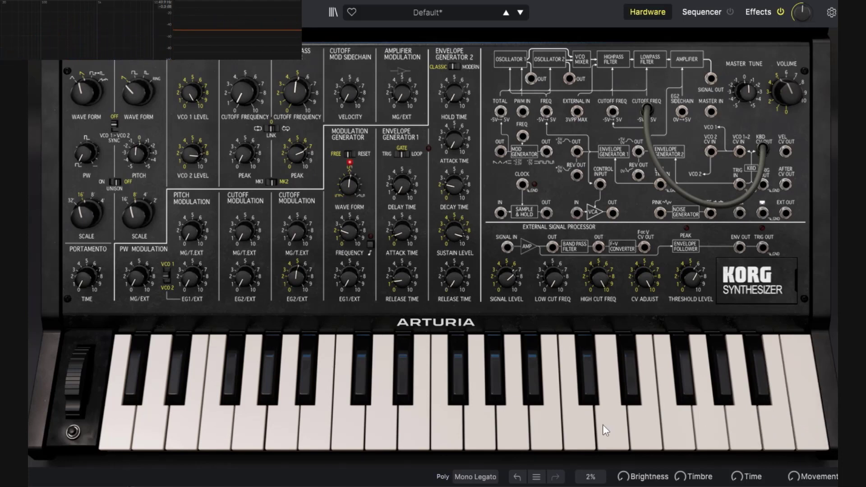
drag(811, 434, 667, 432)
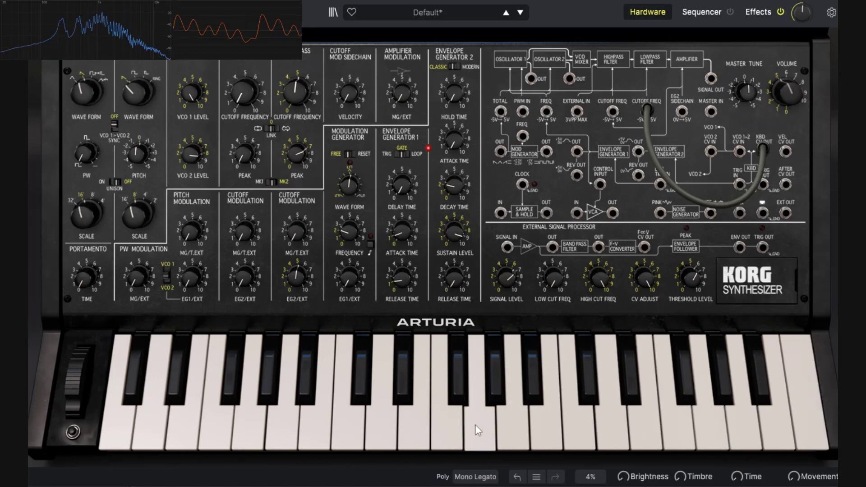
mouse_move(475, 424)
mouse_down()
mouse_move(219, 412)
mouse_move(345, 421)
mouse_move(775, 422)
mouse_up()
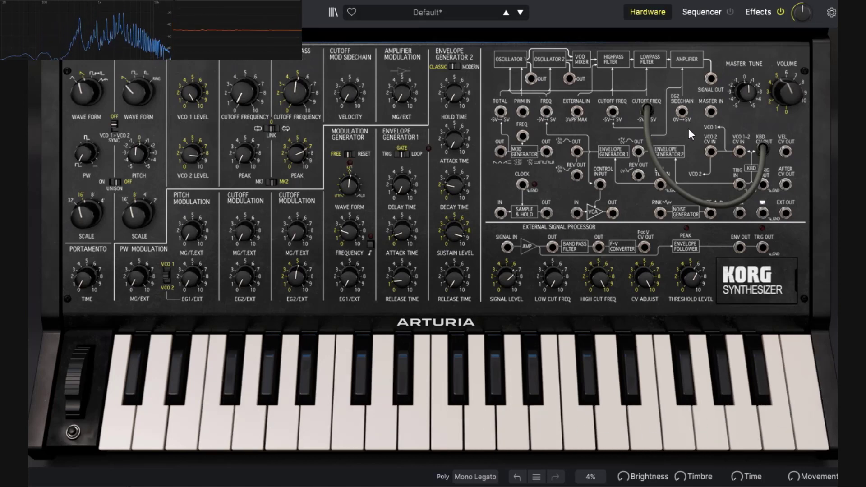
drag(654, 109, 686, 134)
mouse_move(809, 433)
mouse_down()
mouse_move(125, 425)
mouse_move(561, 445)
mouse_move(807, 431)
mouse_up()
drag(762, 152, 646, 111)
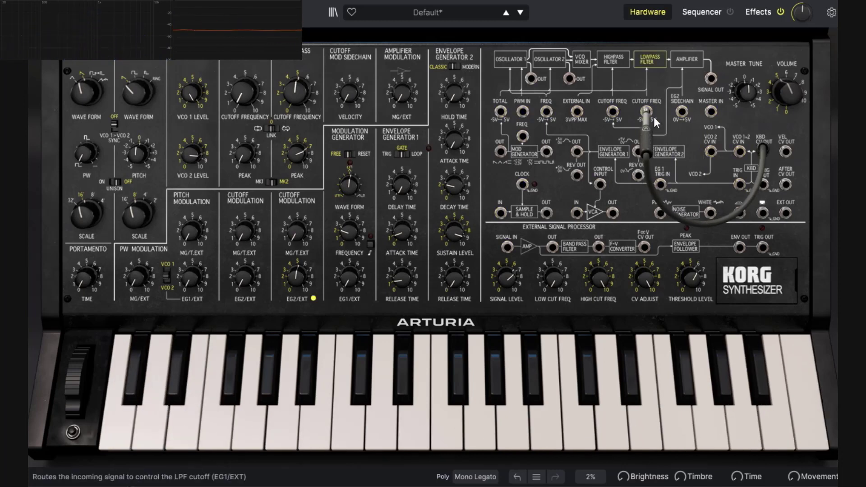
mouse_move(814, 415)
mouse_down()
mouse_move(799, 422)
mouse_move(121, 424)
mouse_move(802, 444)
mouse_move(148, 426)
mouse_up()
click(149, 426)
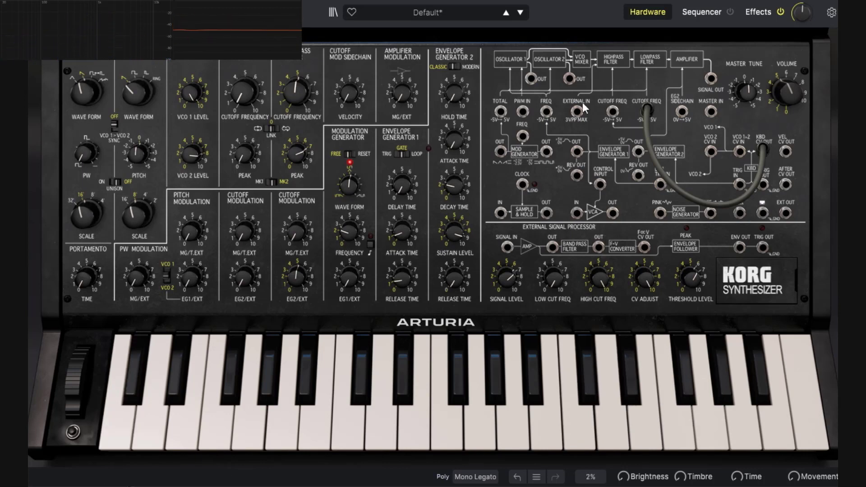
Replace the keyboard patch with VEL CV Out into the lowpass Cutoff Freq input and raise its EG2/EXT modulation to about 8.
drag(646, 111, 727, 135)
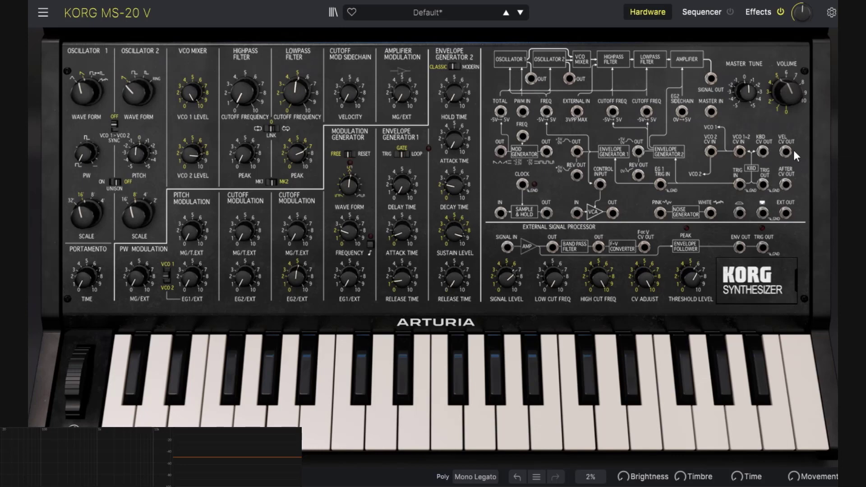
drag(784, 150, 650, 121)
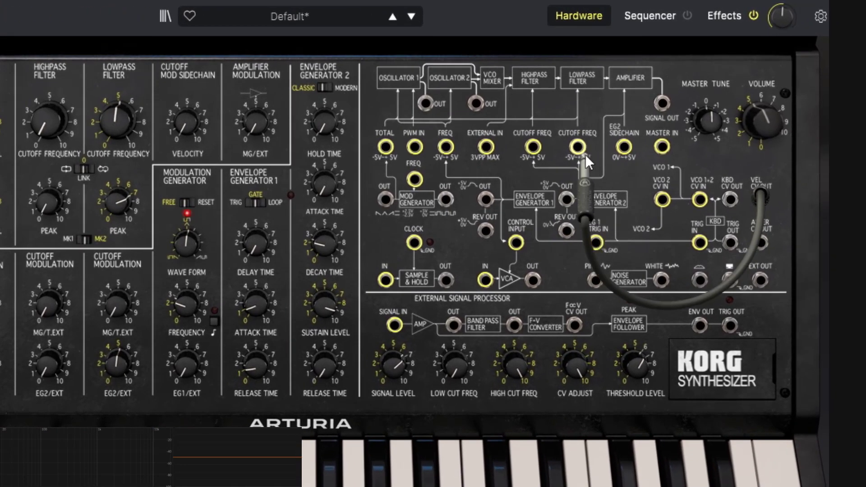
drag(585, 154, 579, 150)
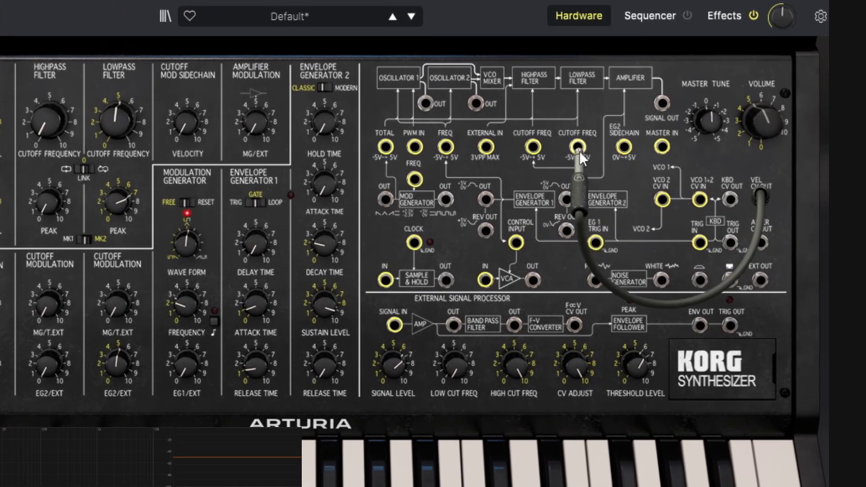
drag(582, 152, 583, 154)
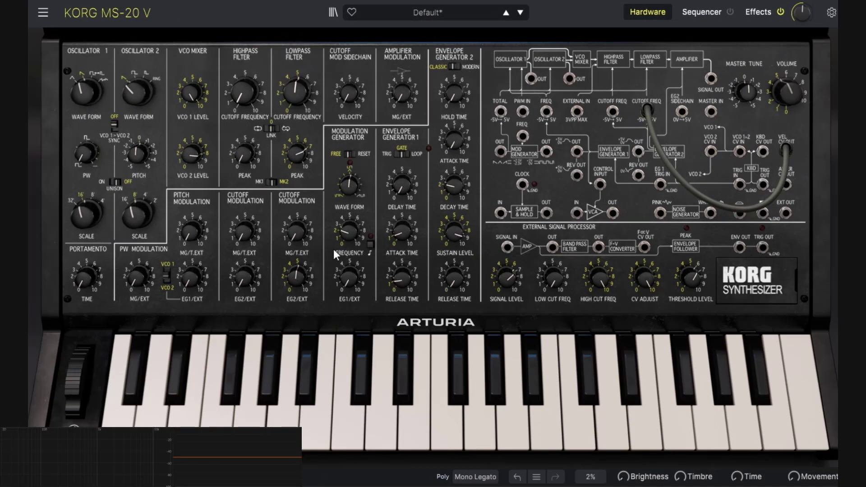
drag(302, 285, 302, 270)
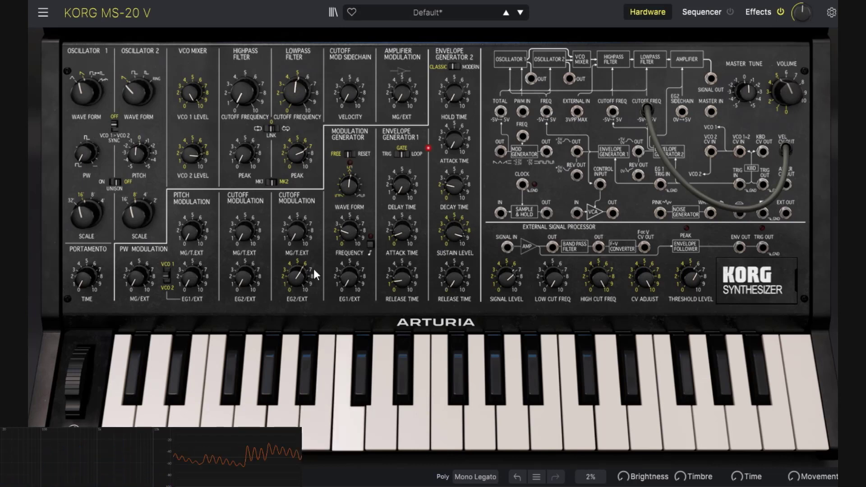
drag(313, 268, 307, 281)
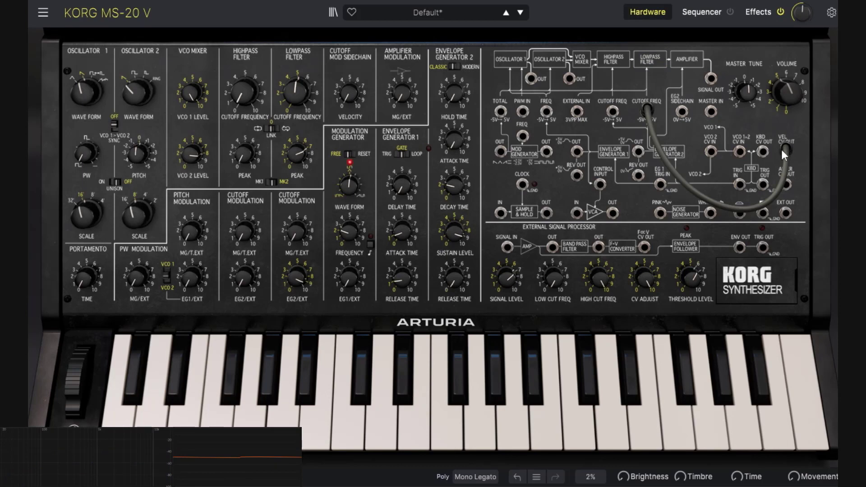
Replace the velocity patch with After CV Out into the lowpass Cutoff Freq input and lower its EG2/EXT modulation to about 7.
drag(781, 150, 648, 107)
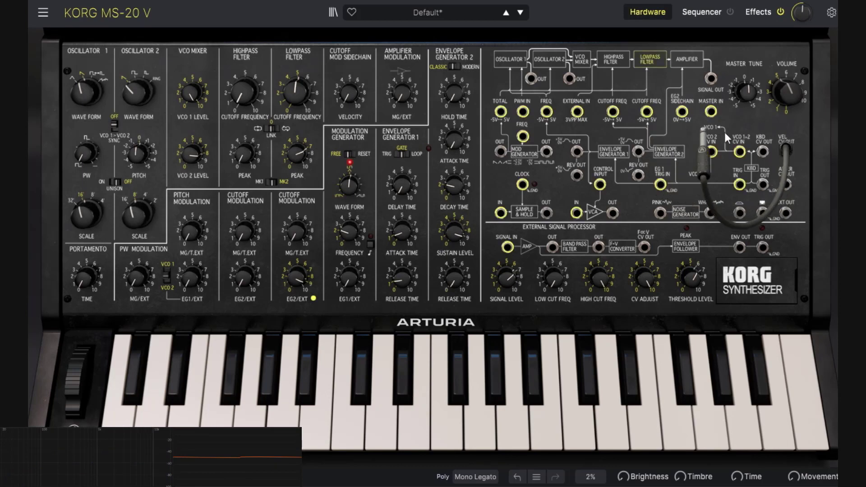
drag(783, 183, 647, 111)
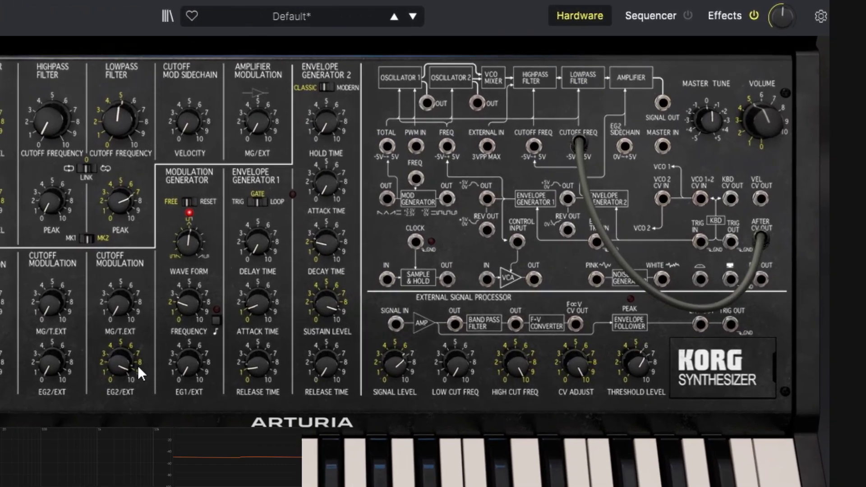
drag(307, 283, 307, 290)
drag(81, 381, 81, 383)
Hold notes to test the aftertouch cutoff modulation, and unplug the cable from the lowpass Cutoff Freq input.
click(367, 449)
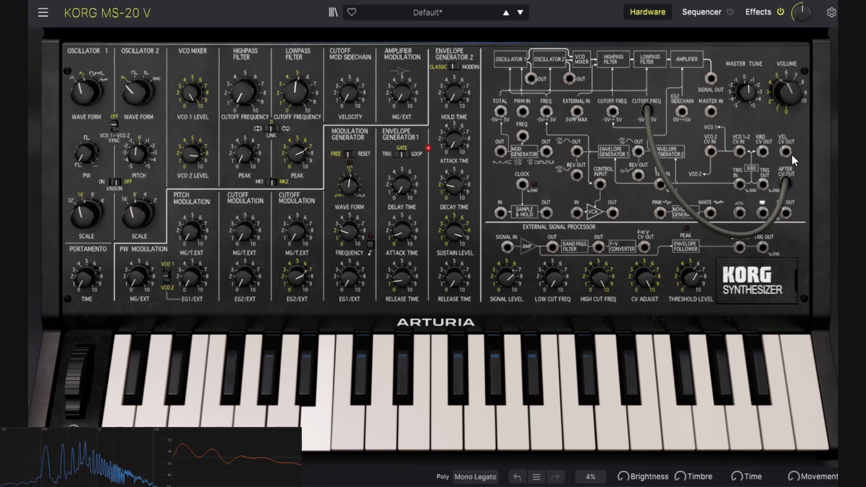
mouse_move(297, 277)
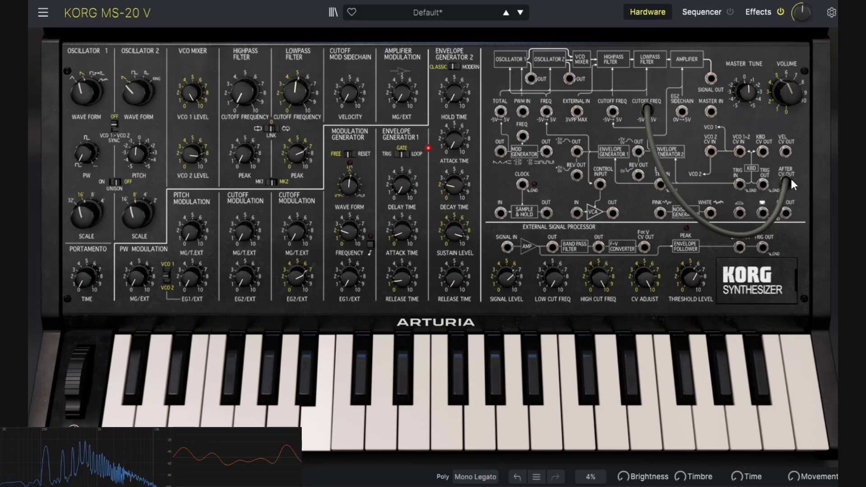
click(321, 436)
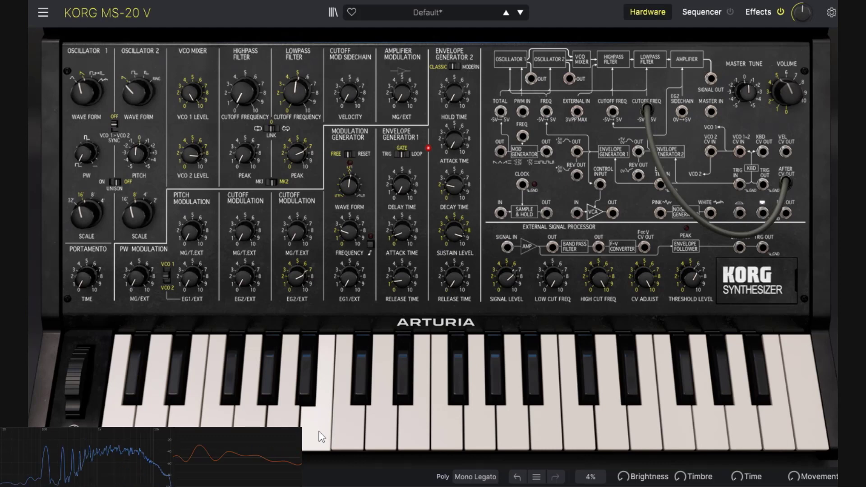
drag(321, 436, 321, 437)
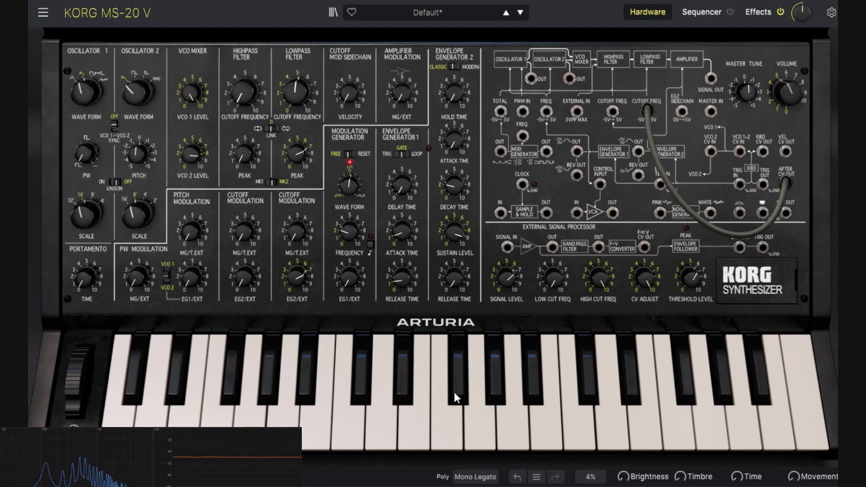
drag(650, 106, 792, 179)
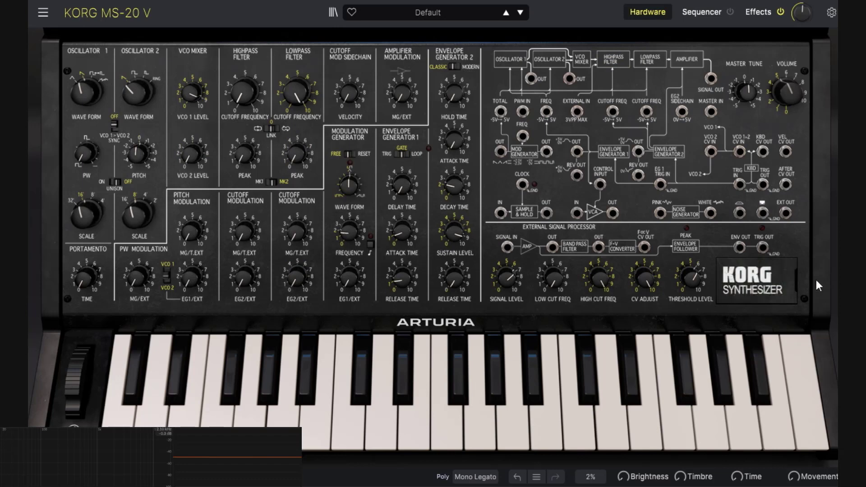
Open the Korg Synthesizer cover to reveal the trimmer screws and set the polyphony to 4 voices.
click(791, 274)
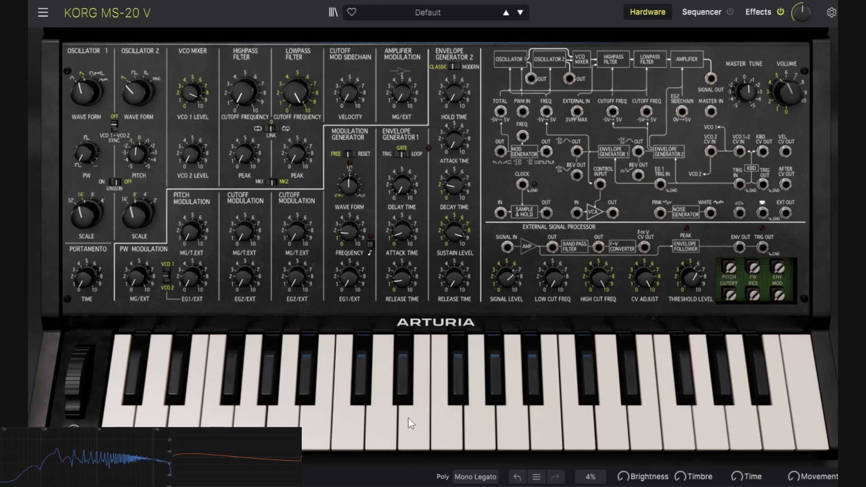
click(481, 481)
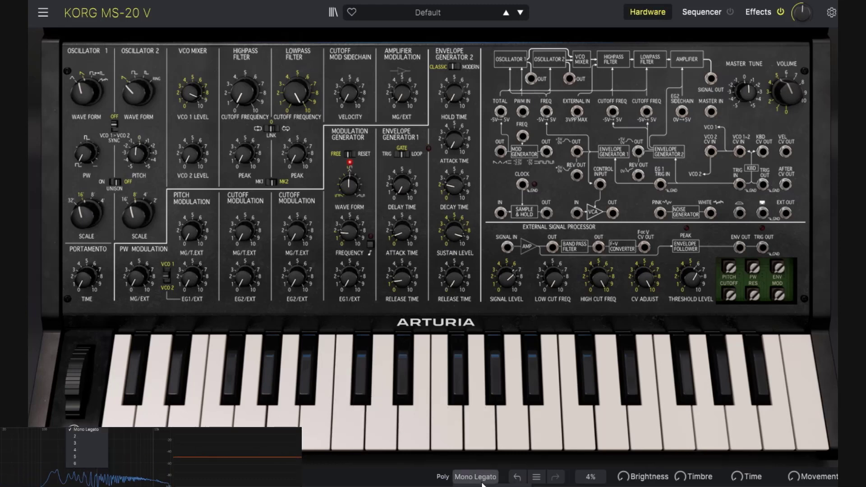
click(81, 451)
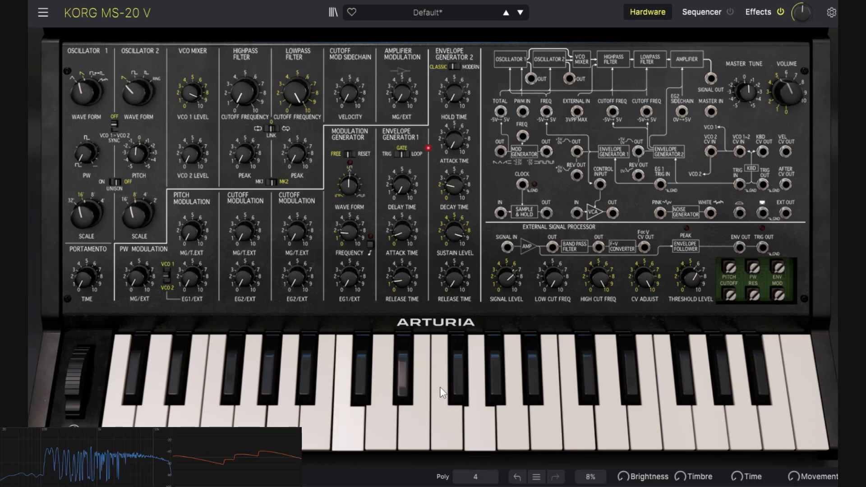
Toggle the oscillator unison switch and turn up the VCO 2 level.
mouse_move(188, 153)
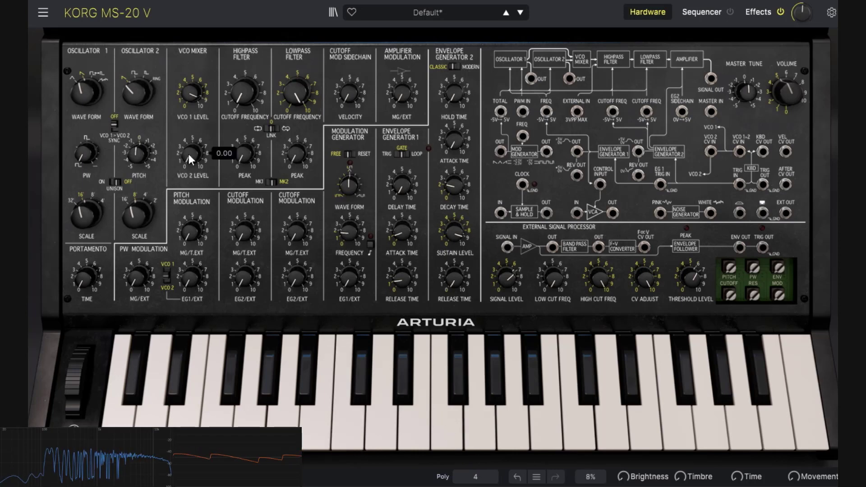
click(117, 182)
mouse_move(186, 152)
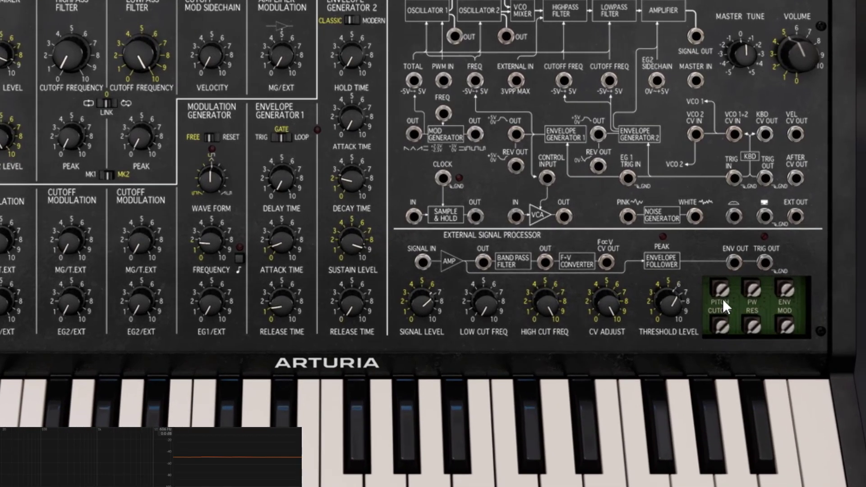
Set the voice Pitch trimmer to 0.001, try the PW trimmer, and check the Env, Mod and Cutoff trimmers.
mouse_move(720, 294)
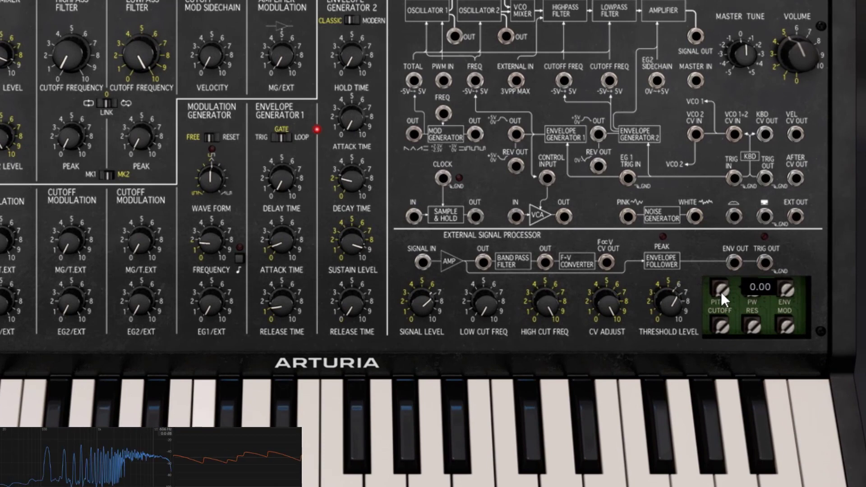
mouse_move(720, 291)
mouse_down()
mouse_move(720, 239)
mouse_move(720, 293)
mouse_up()
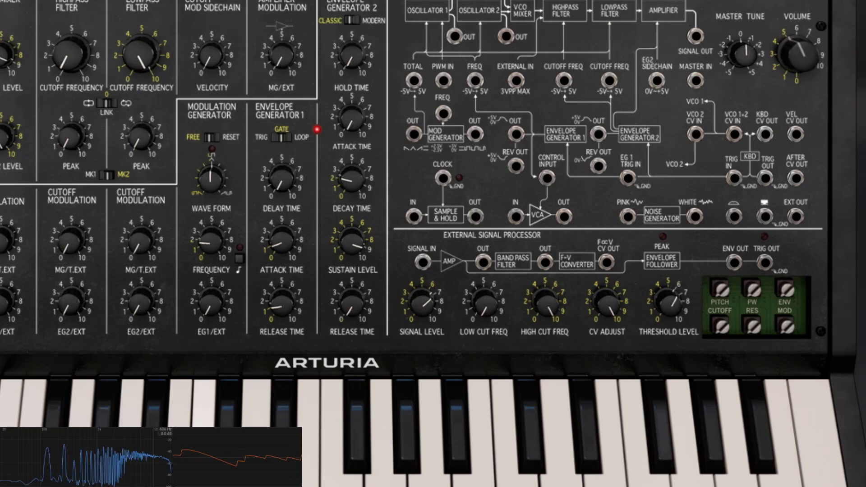
mouse_move(720, 288)
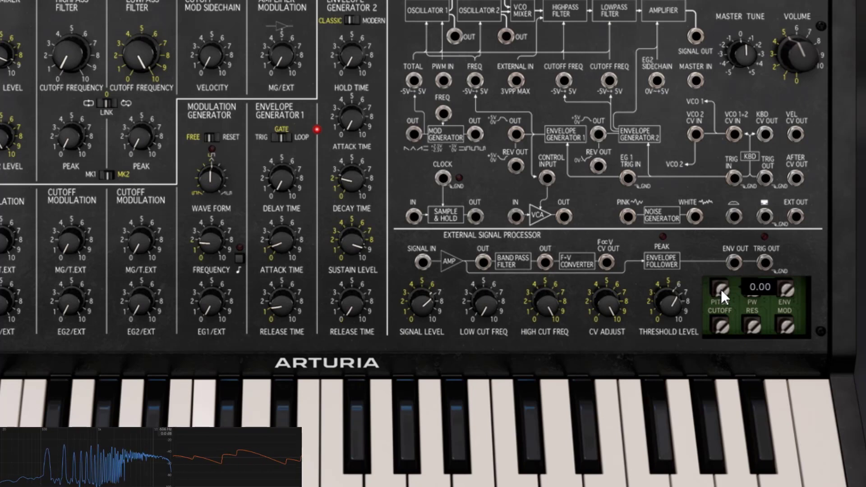
drag(720, 289, 720, 257)
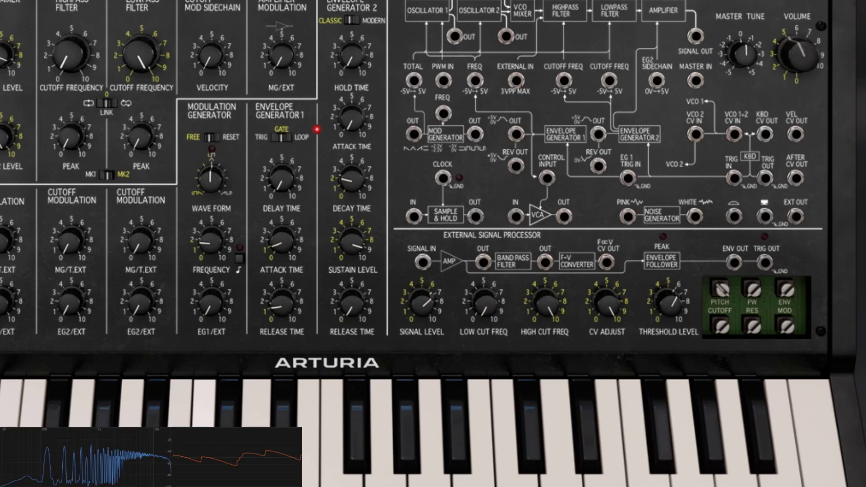
drag(752, 289, 752, 292)
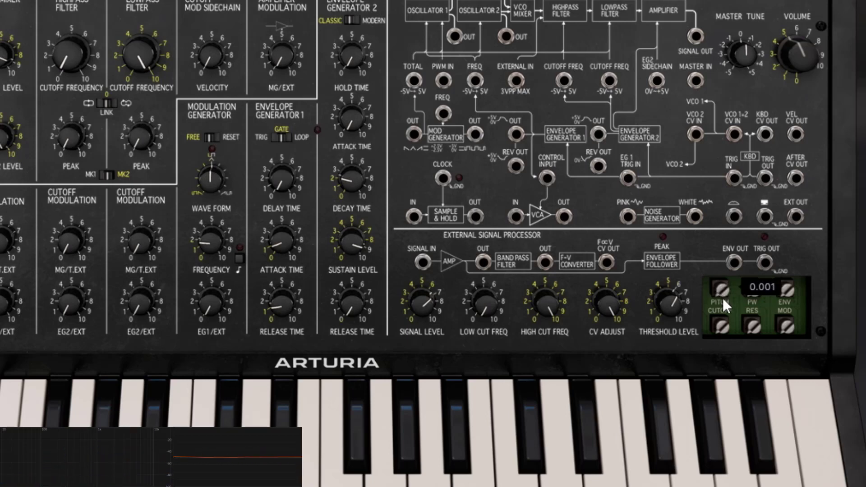
mouse_move(715, 293)
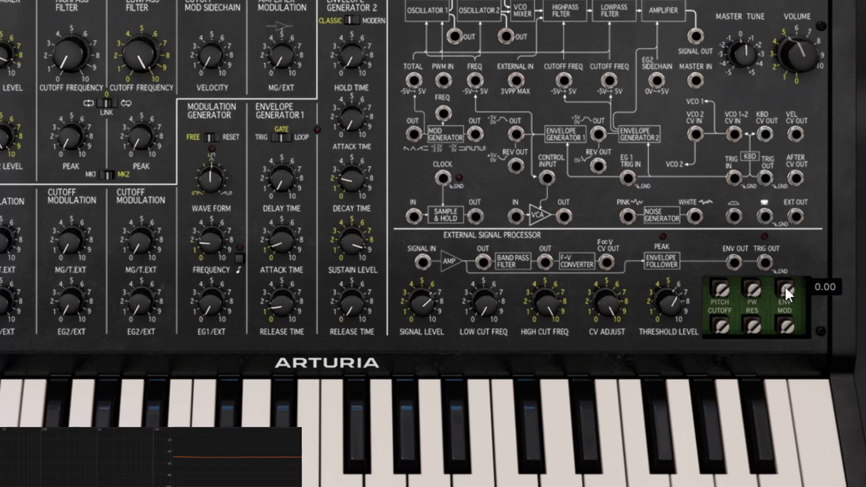
mouse_move(786, 325)
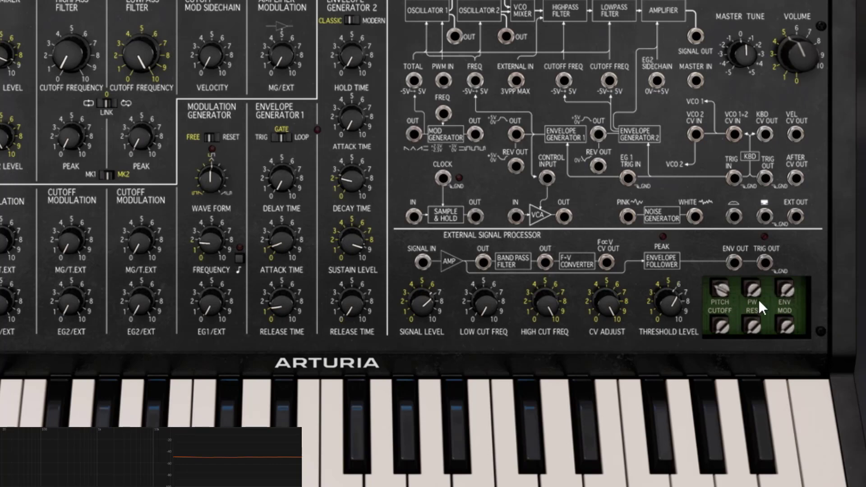
mouse_move(728, 327)
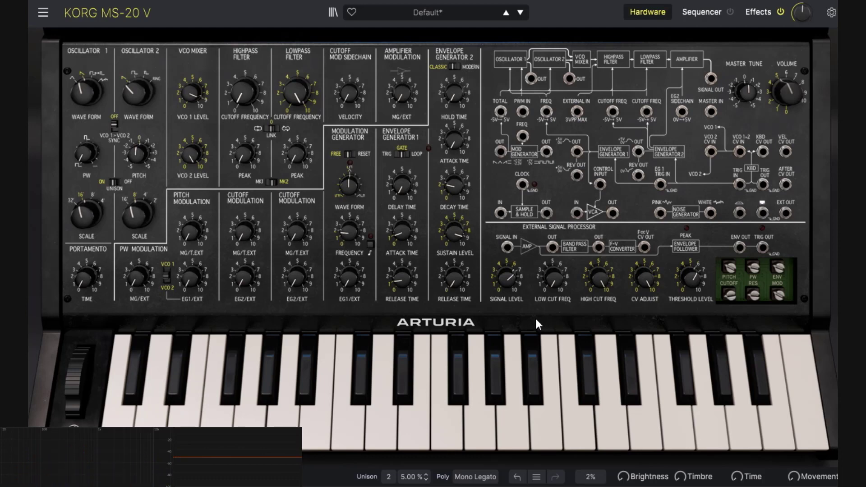
Close the Korg Synthesizer cover over the trimmer screws, then toggle it open and closed again.
click(793, 276)
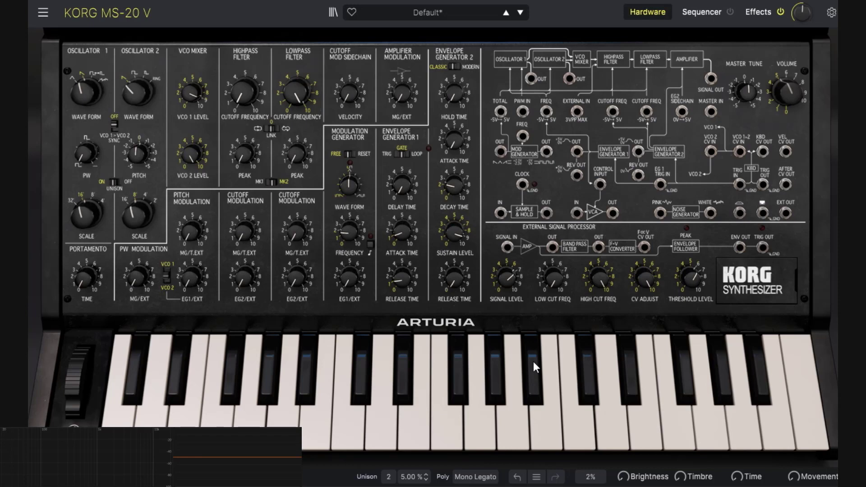
click(734, 276)
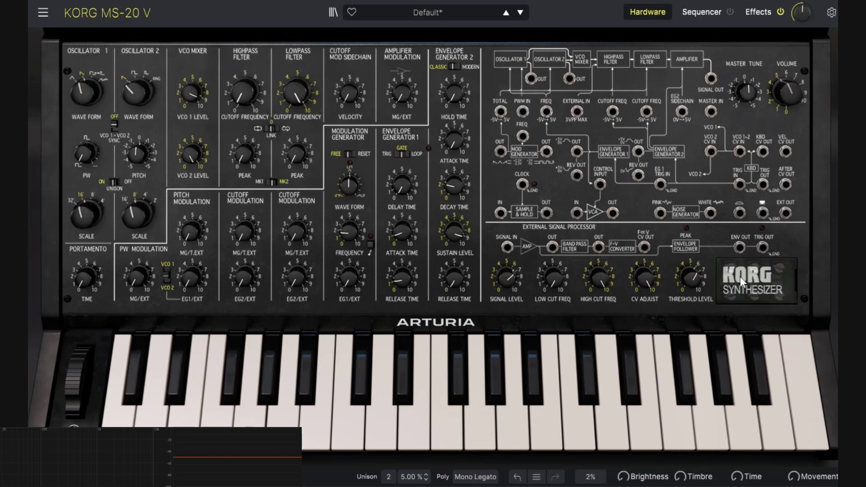
click(753, 275)
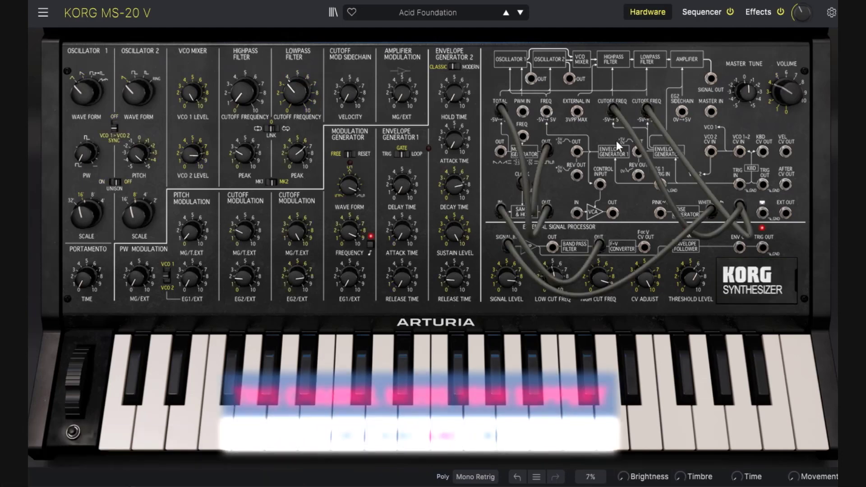
mouse_move(295, 80)
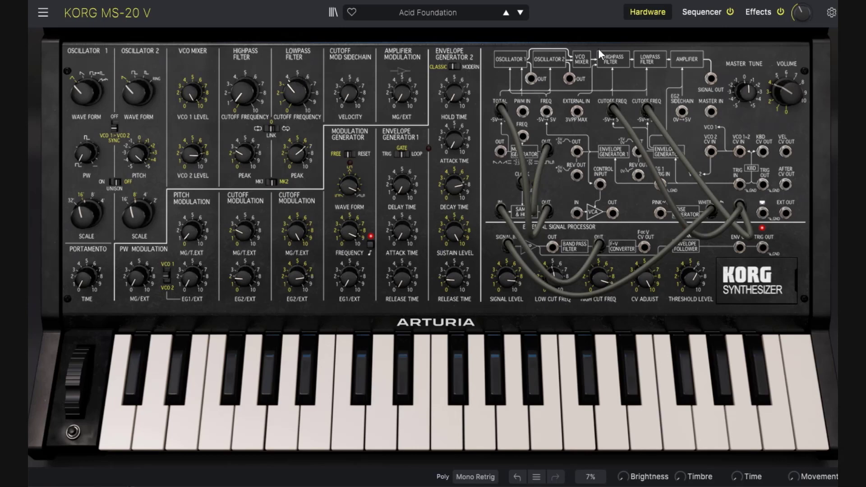
click(723, 11)
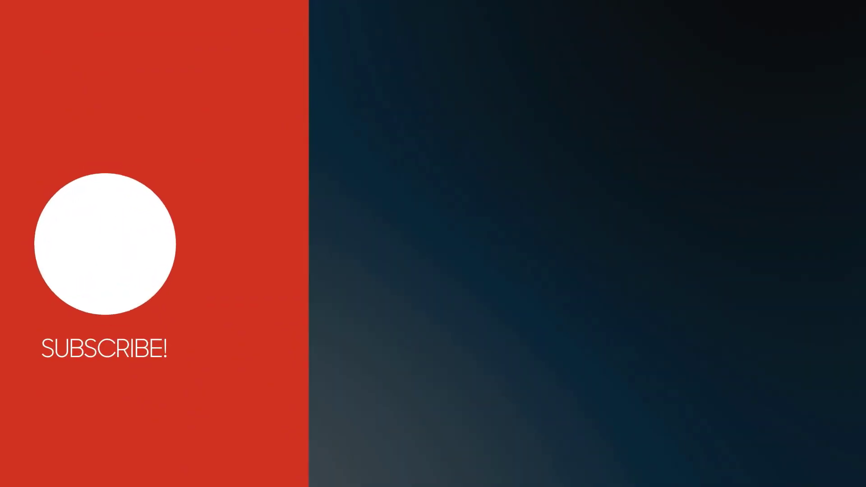